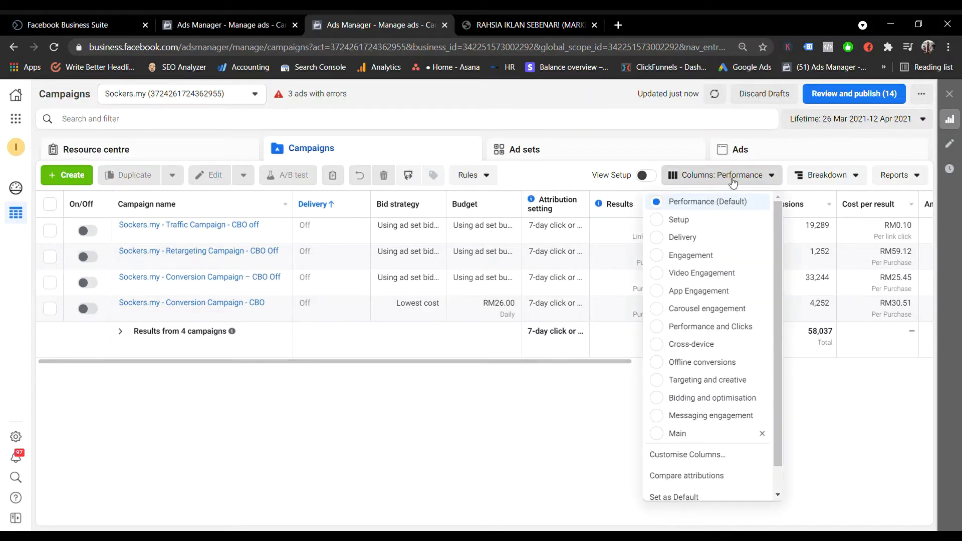
click(667, 118)
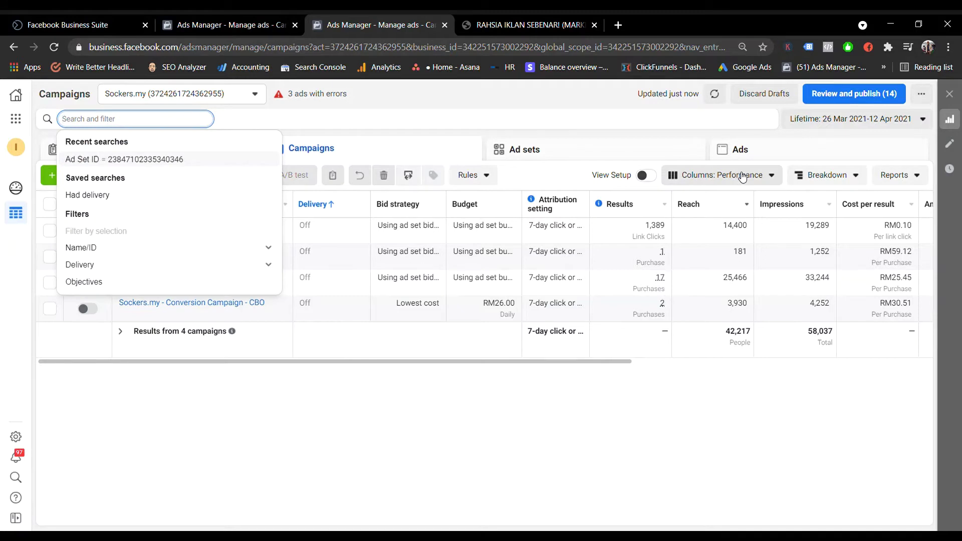
click(734, 178)
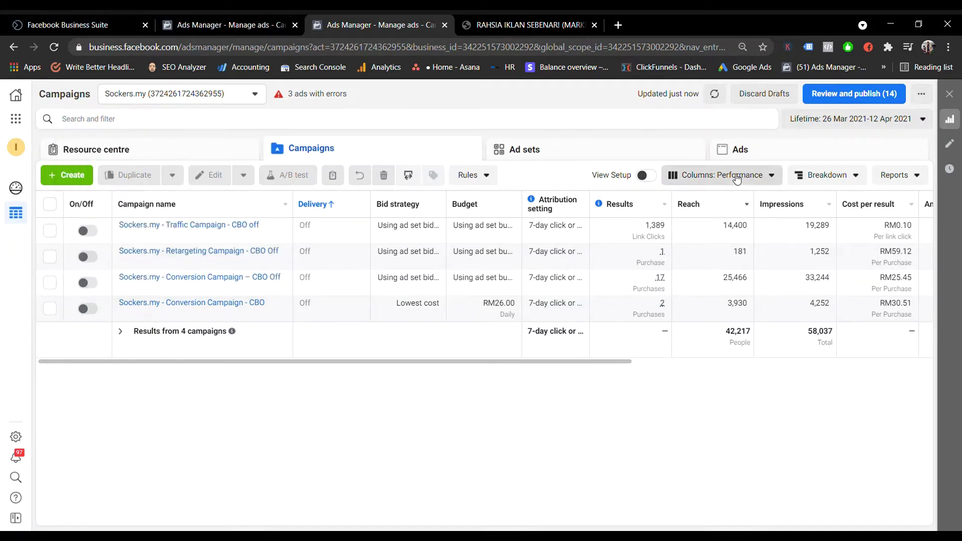
scroll(727, 416, down, 1)
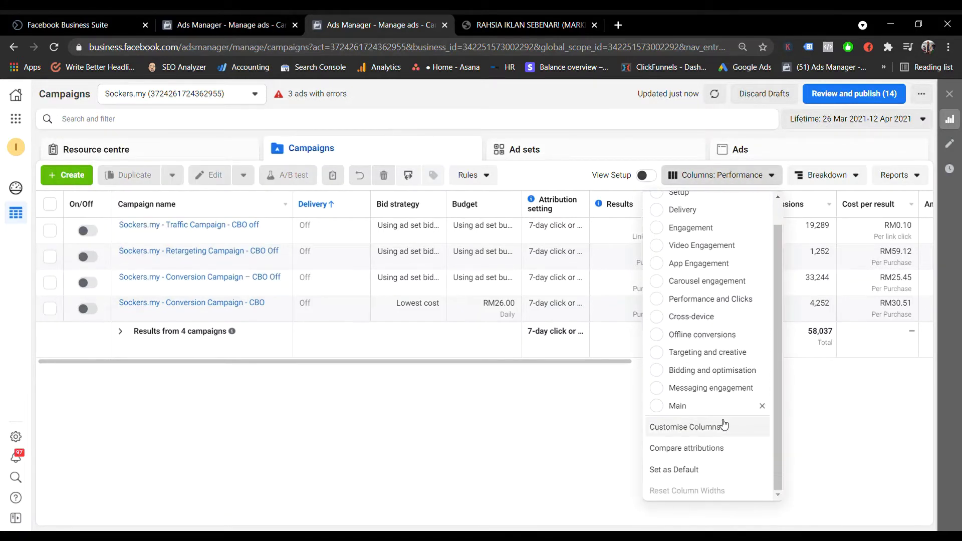
click(723, 427)
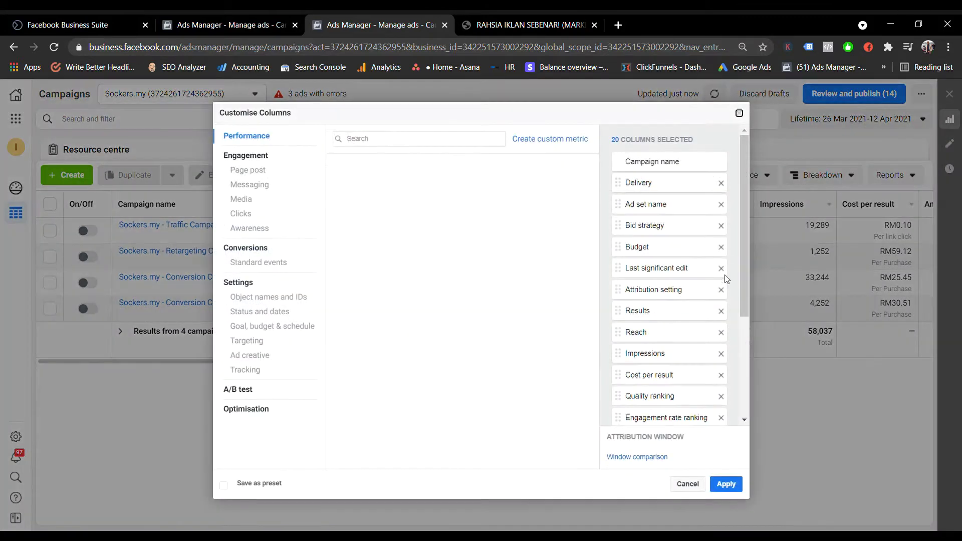
scroll(668, 383, down, 3)
scroll(668, 383, up, 5)
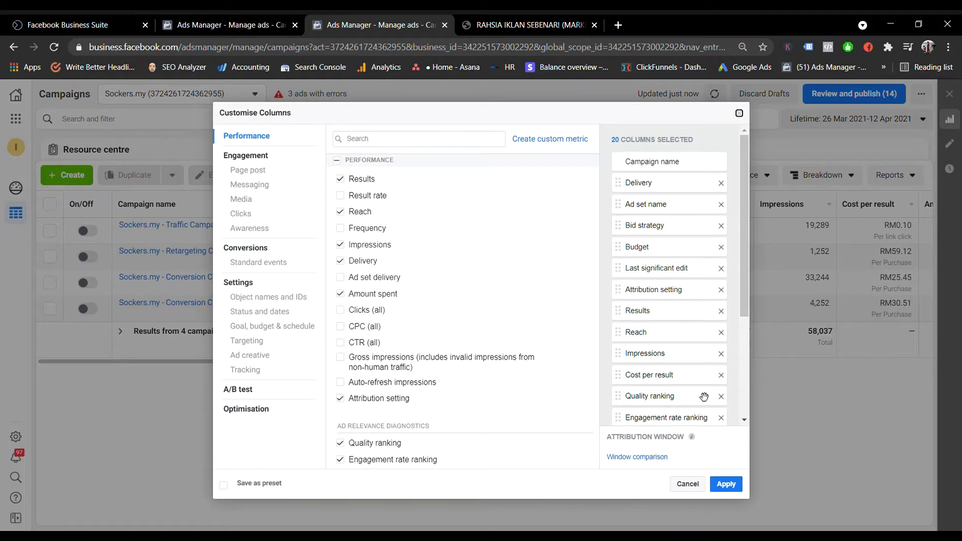
click(740, 117)
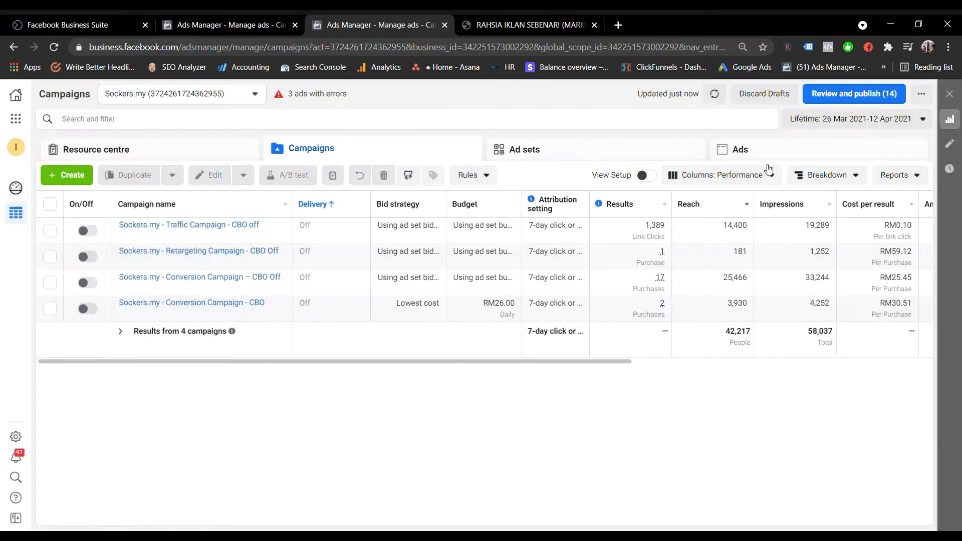
click(762, 175)
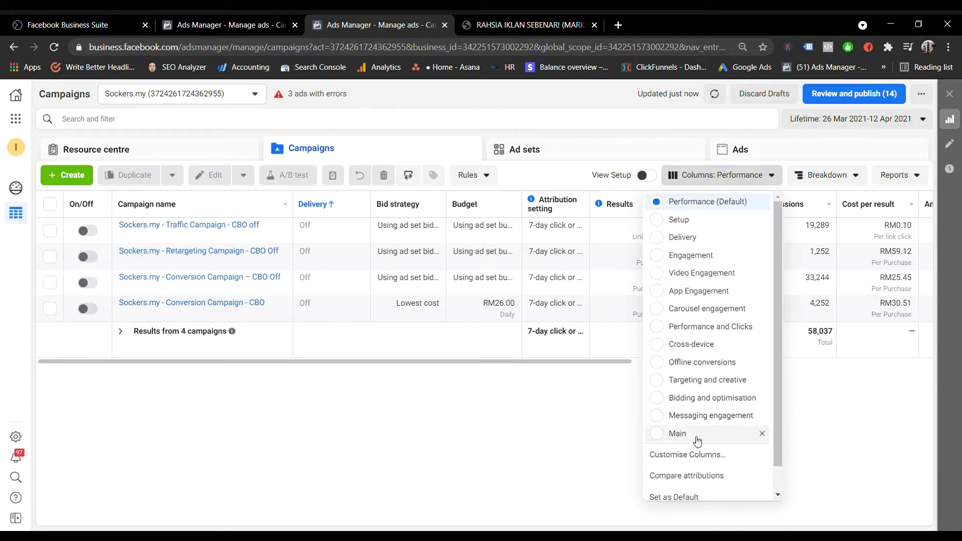
click(534, 459)
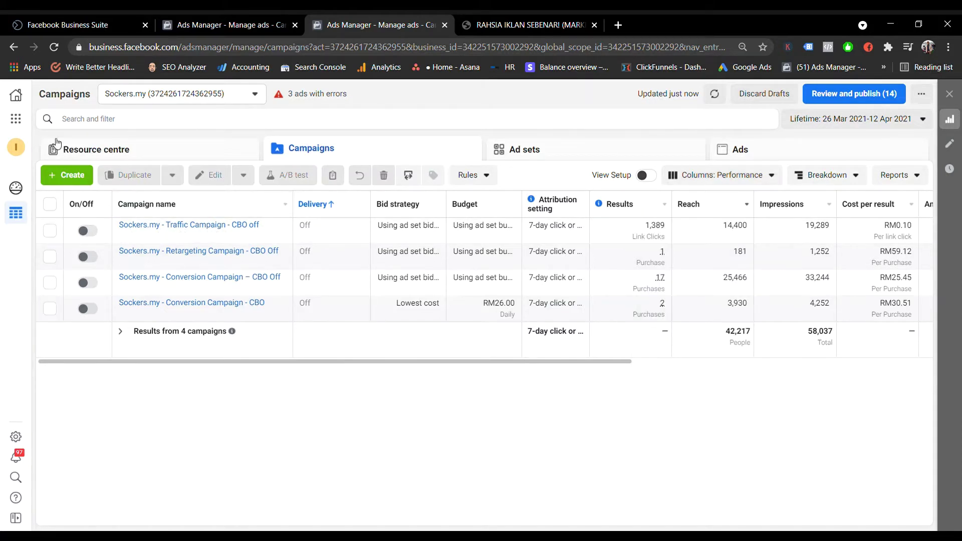
Open a second Ads Manager in a new browser tab and place that tab directly after the current one
click(17, 119)
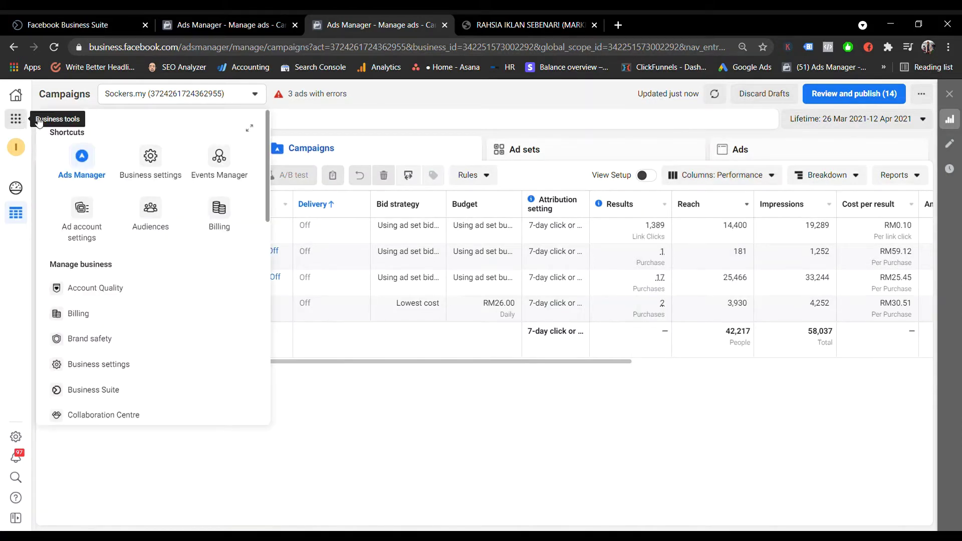
click(387, 428)
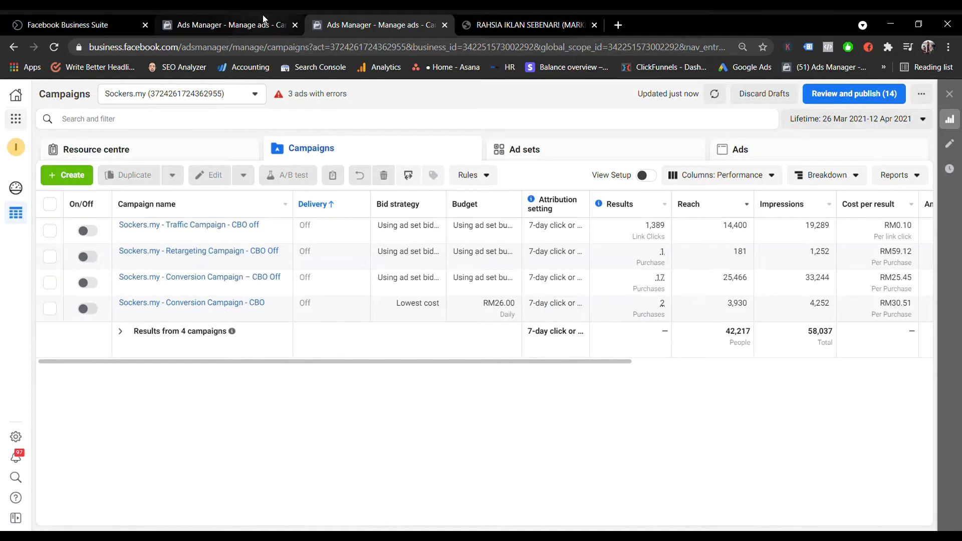
click(15, 119)
click(91, 168)
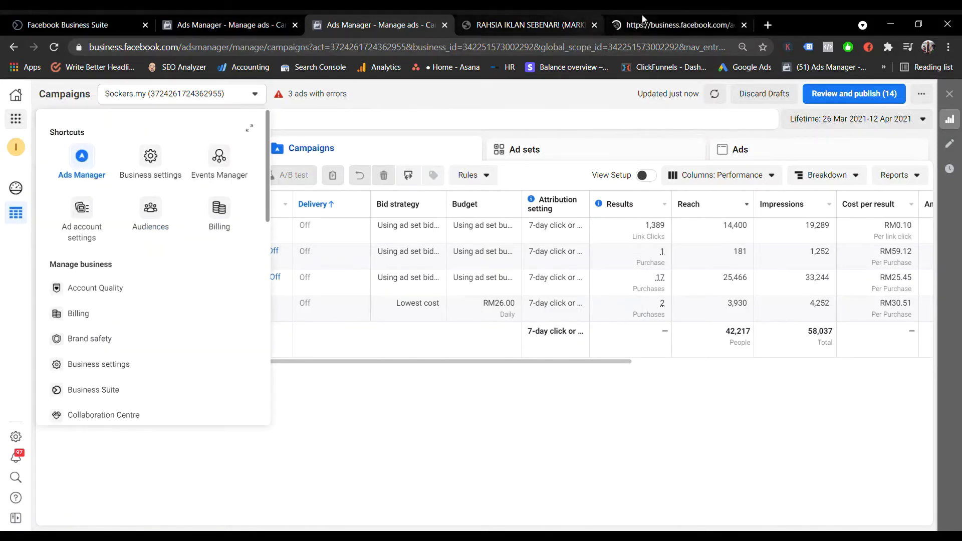
drag(649, 23, 537, 24)
click(371, 17)
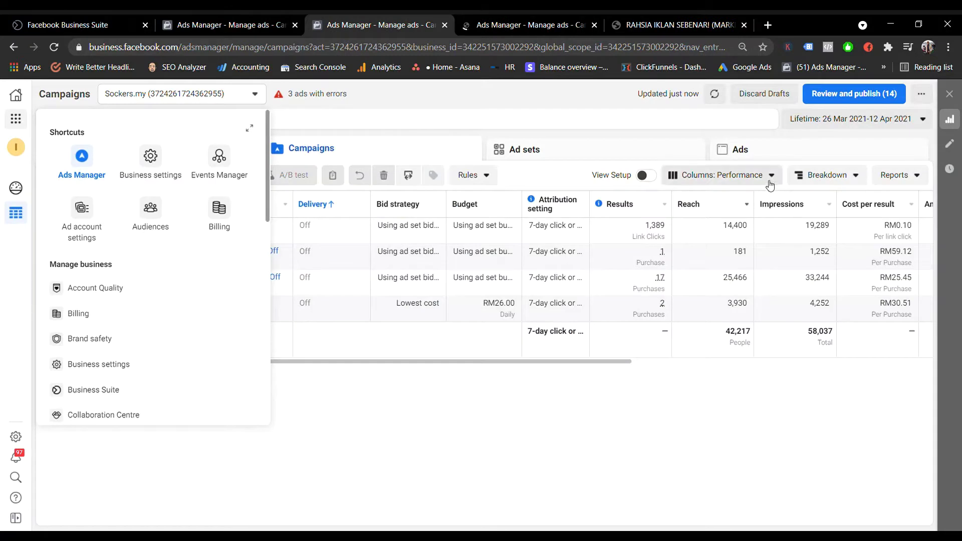
Apply the Main column preset to the campaigns table and look through its columns
click(759, 437)
click(759, 179)
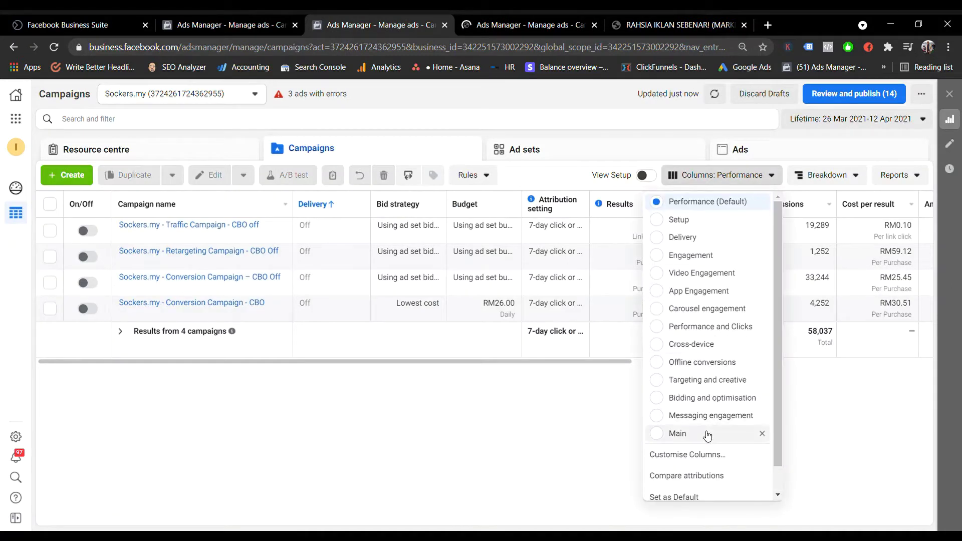
click(671, 433)
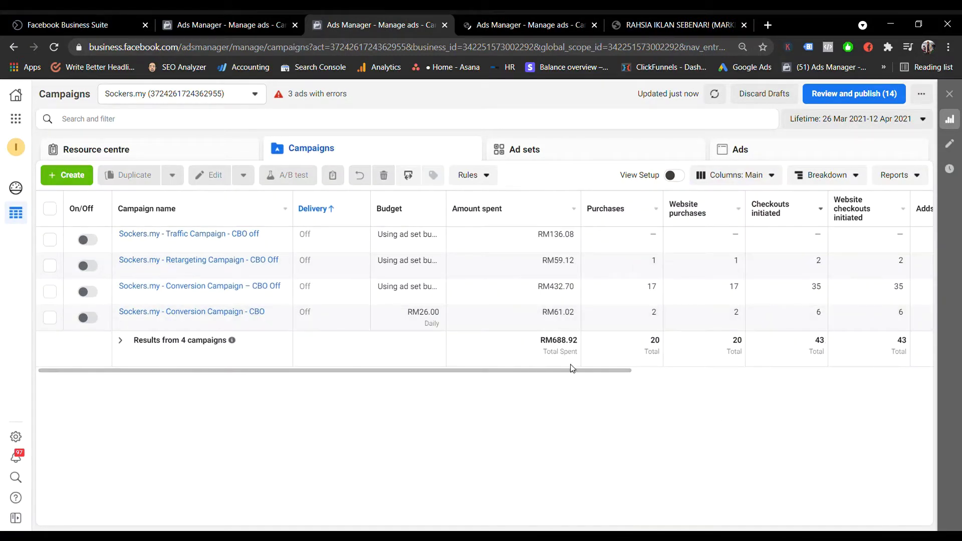
drag(572, 369, 623, 378)
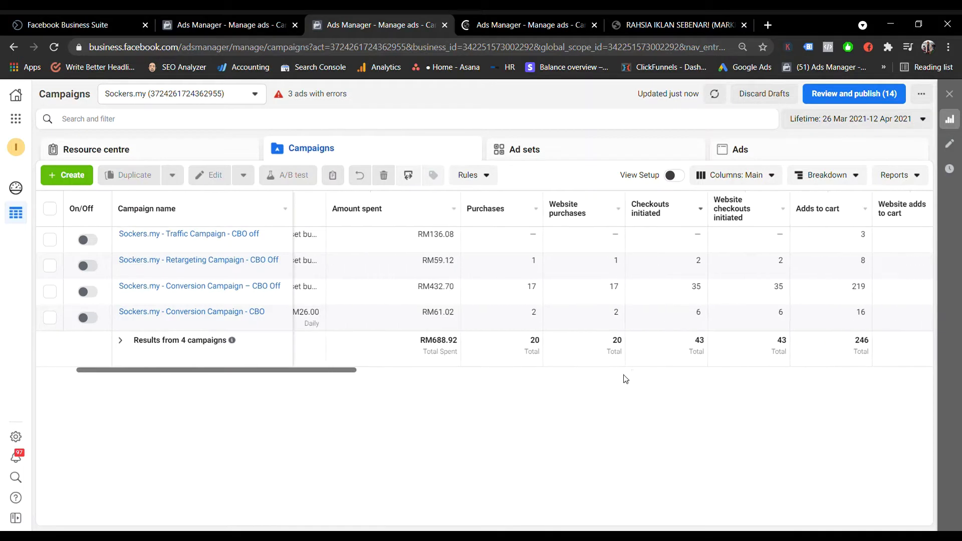
drag(337, 370, 354, 369)
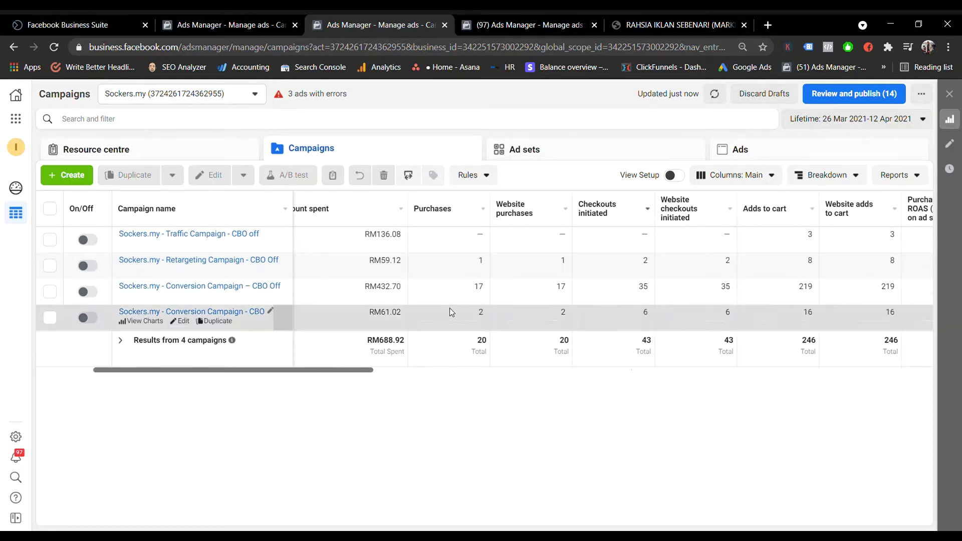
In the new Ads Manager tab, customise the columns by adding total Purchase ROAS plus the total and value of Purchases
click(496, 25)
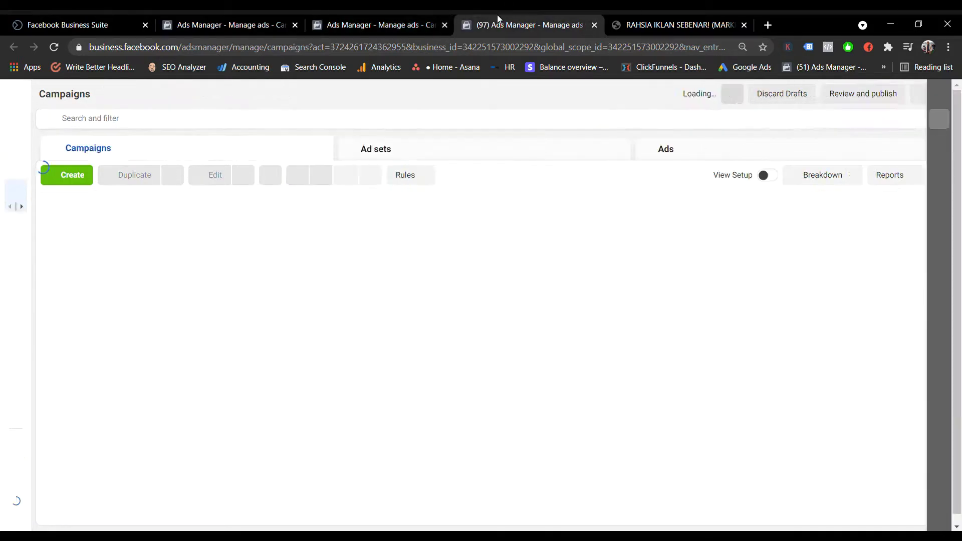
click(731, 178)
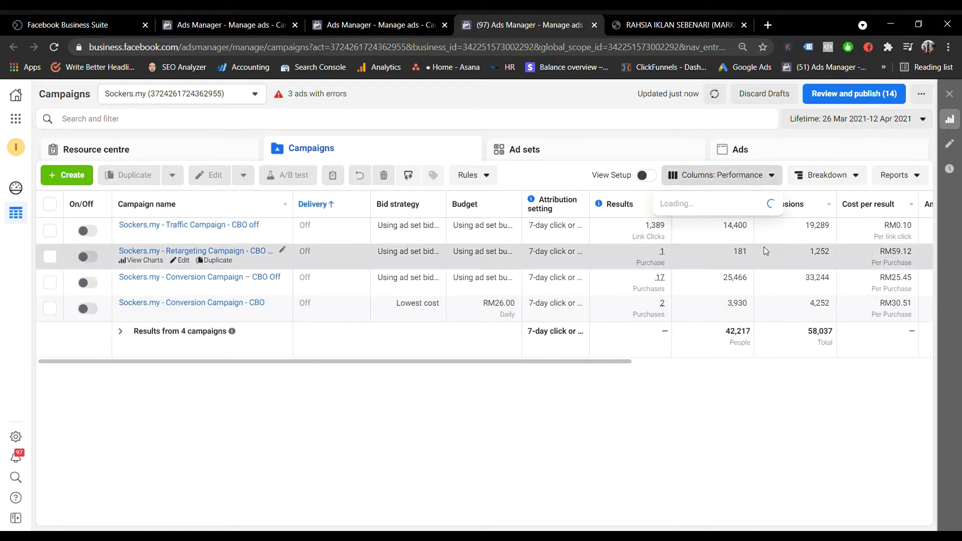
click(722, 463)
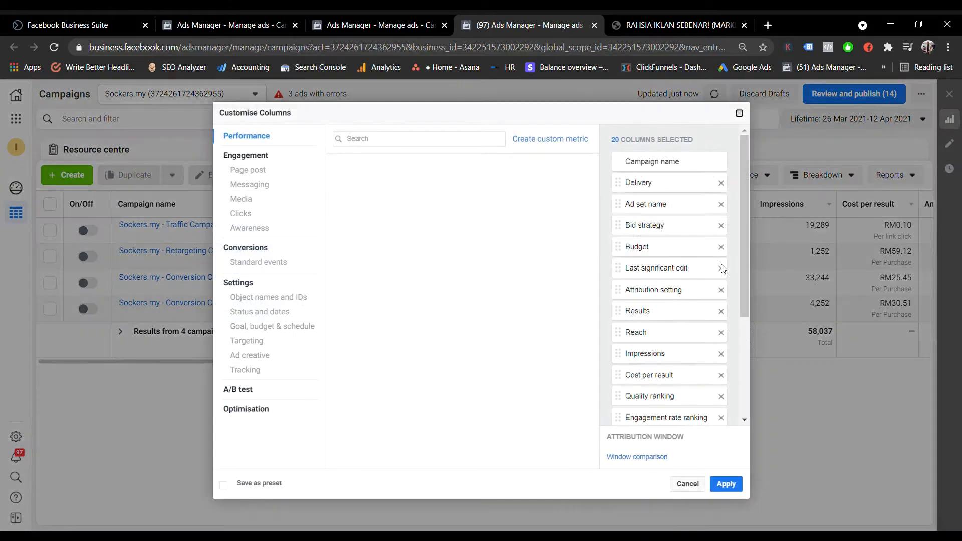
click(466, 140)
text(purchase)
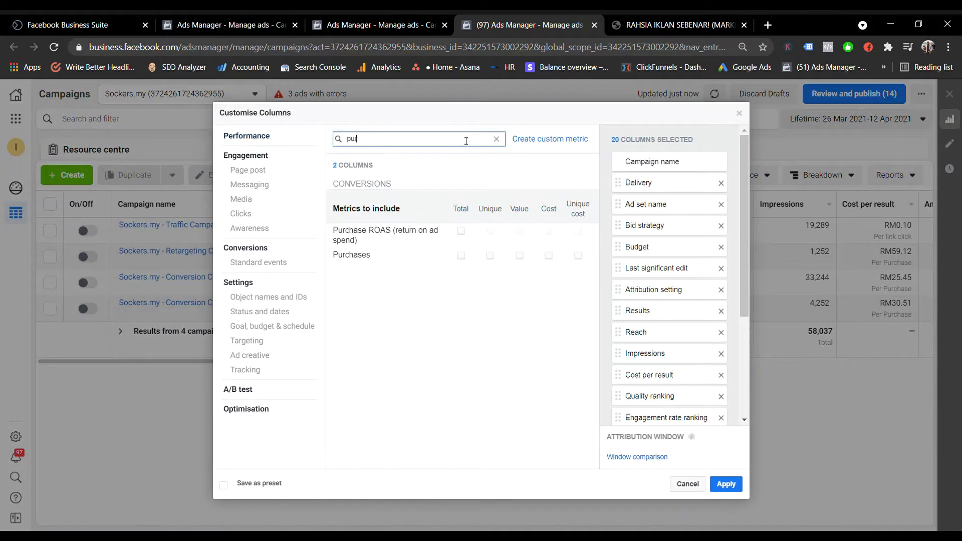
click(460, 231)
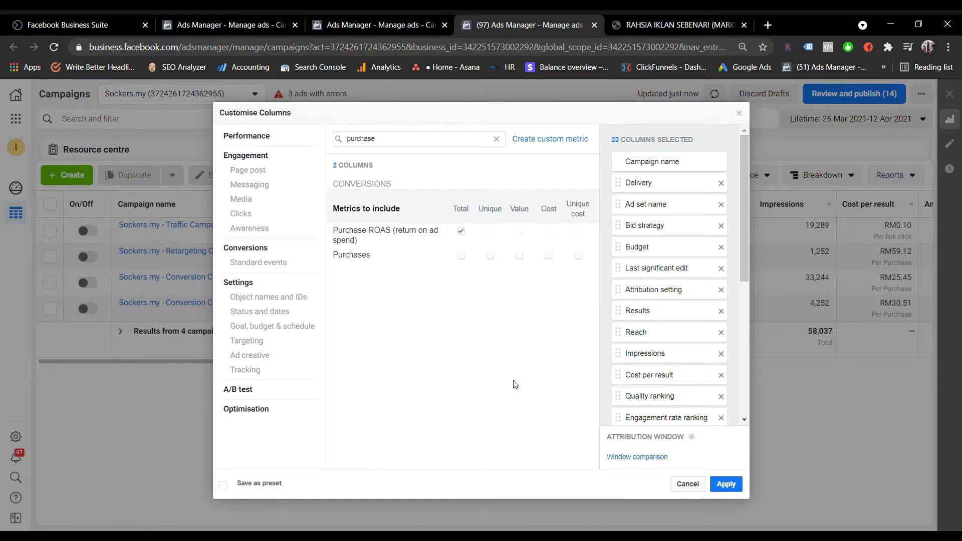
click(461, 256)
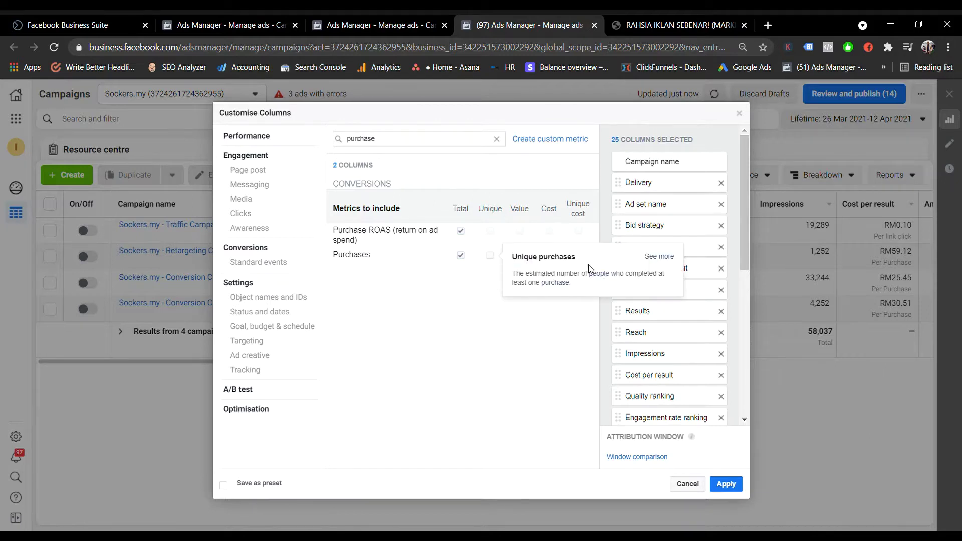
click(519, 256)
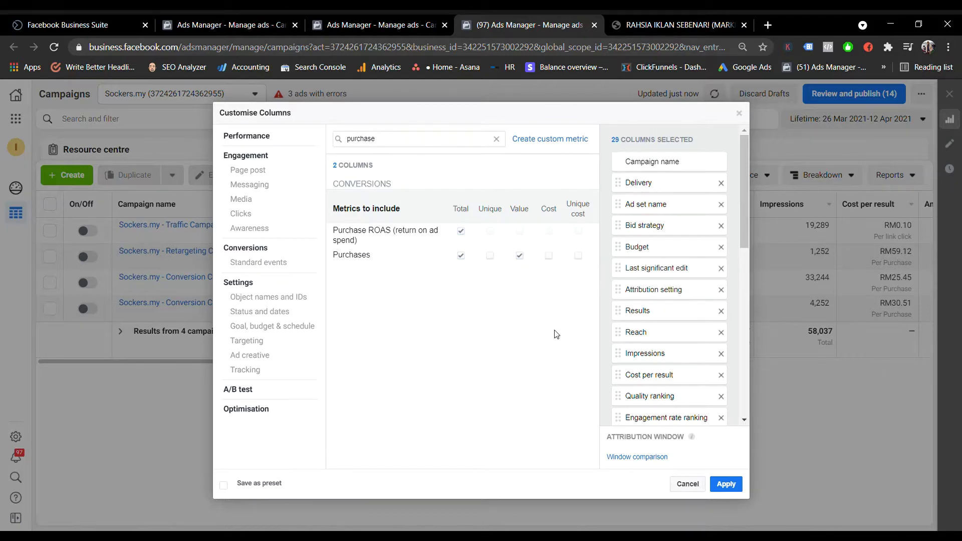
Exclude the mobile app and on-Facebook variants from the selected Purchase ROAS, Purchases and Purchases Conversion Value columns, keeping the website ones
scroll(689, 340, down, 10)
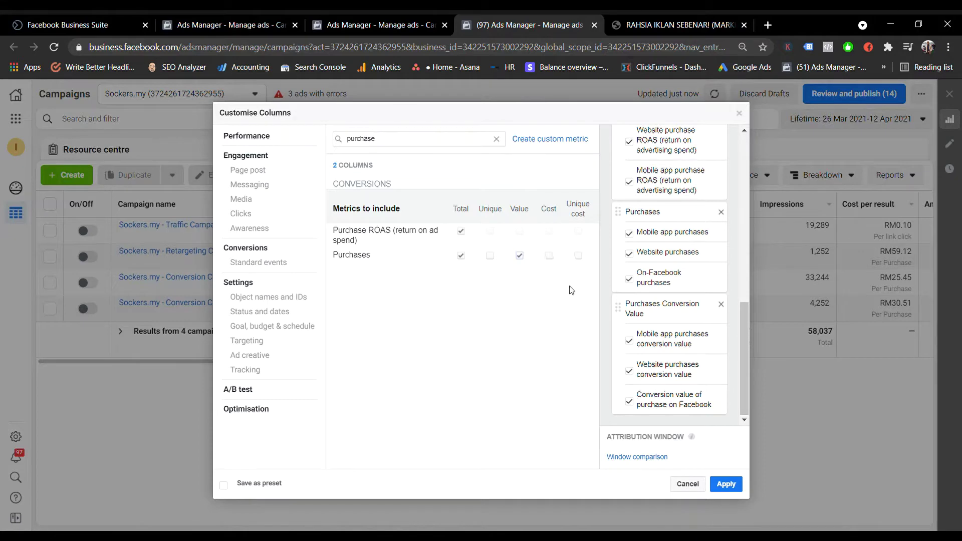
scroll(636, 273, up, 10)
scroll(651, 269, down, 8)
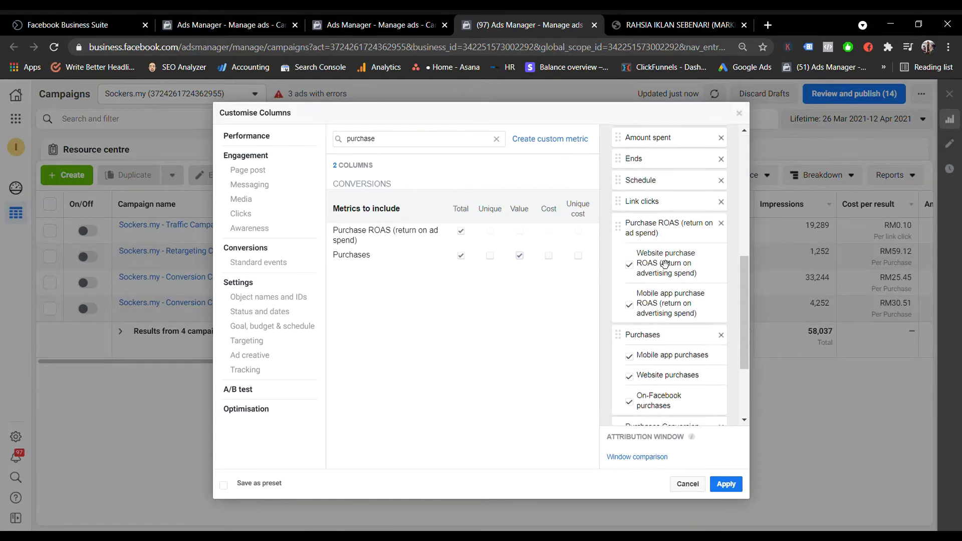
scroll(661, 281, up, 3)
scroll(661, 285, down, 3)
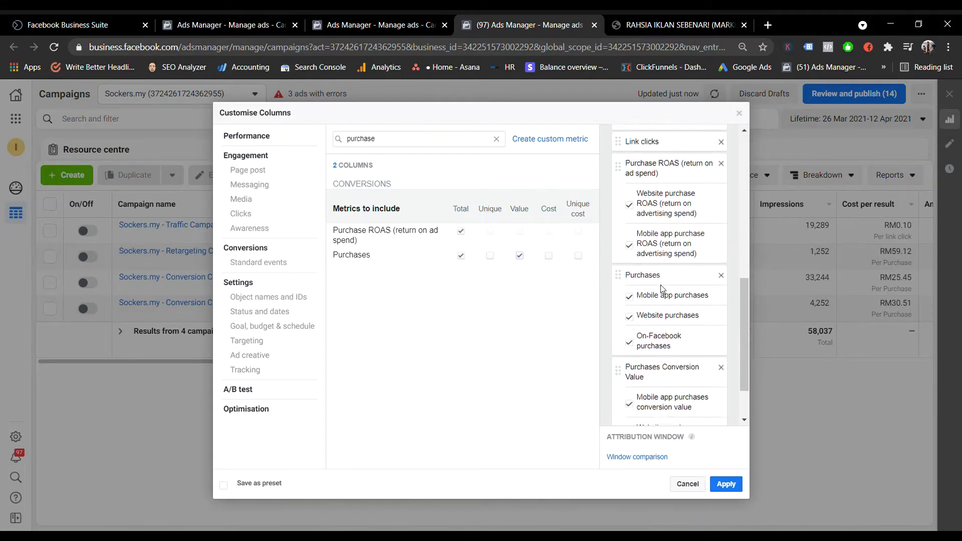
click(630, 245)
scroll(632, 245, down, 1)
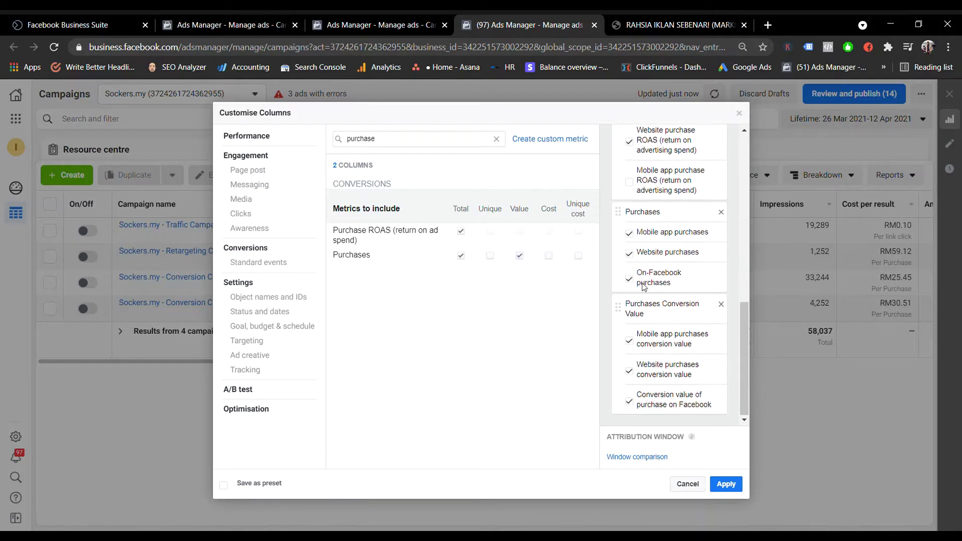
click(633, 235)
click(629, 279)
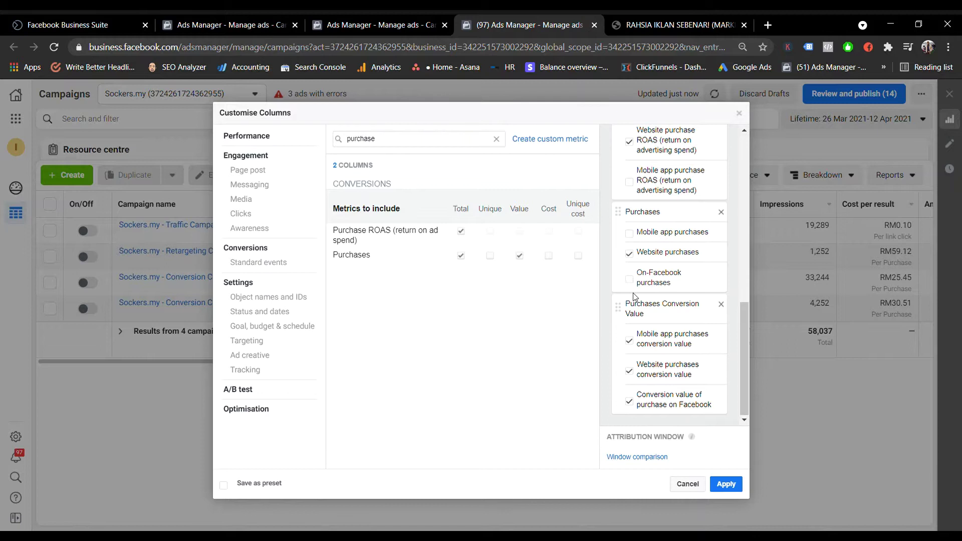
click(630, 344)
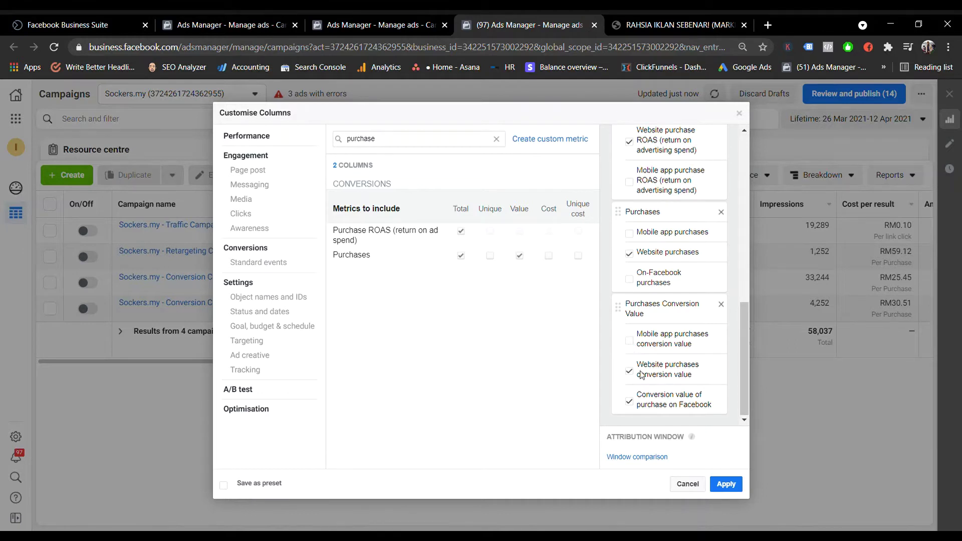
click(629, 403)
scroll(653, 355, up, 15)
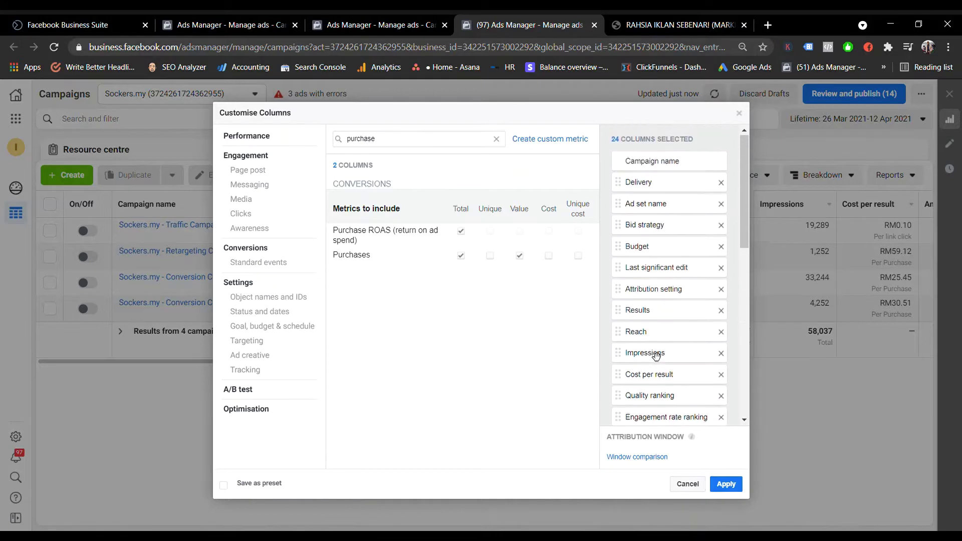
Check the Main preset's columns in the other Ads Manager tab and return to the column customisation
click(421, 25)
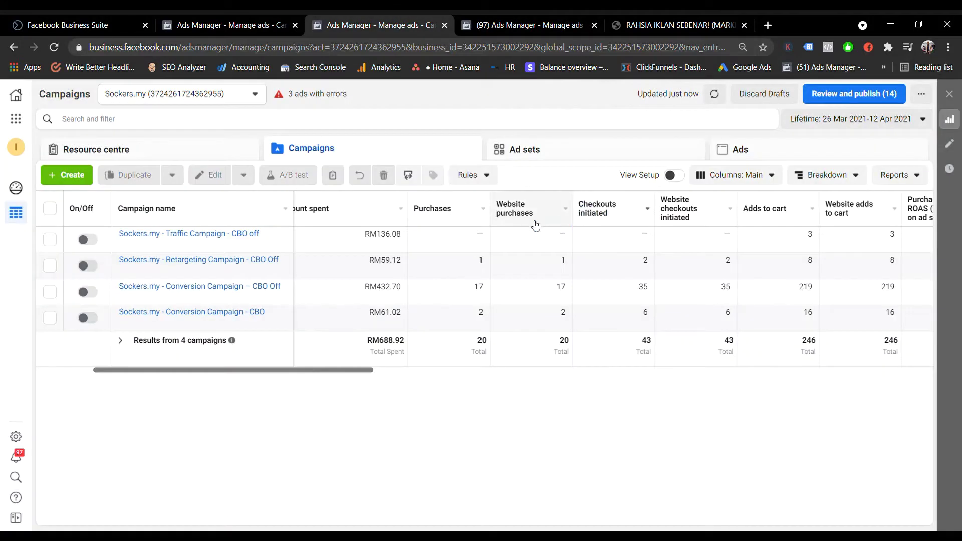
scroll(358, 375, right, 2)
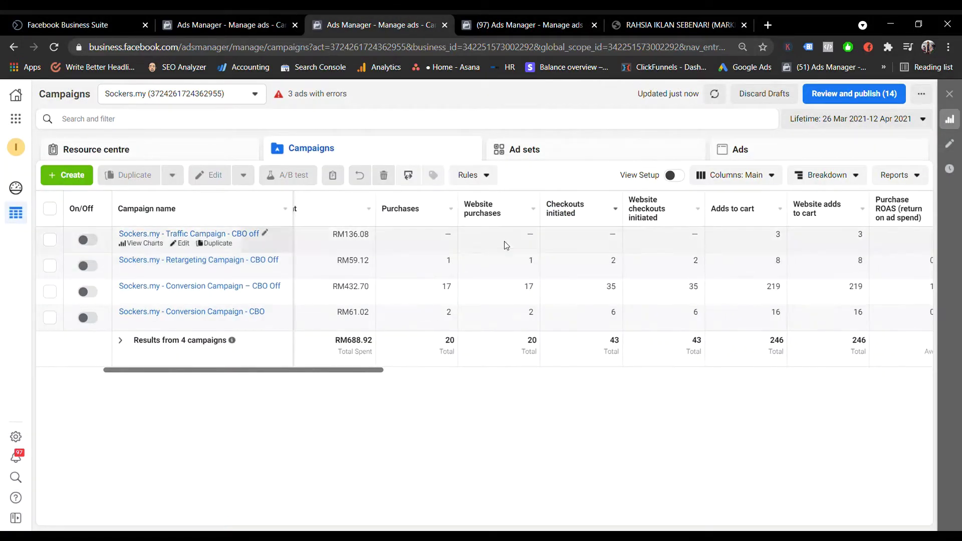
drag(376, 370, 389, 371)
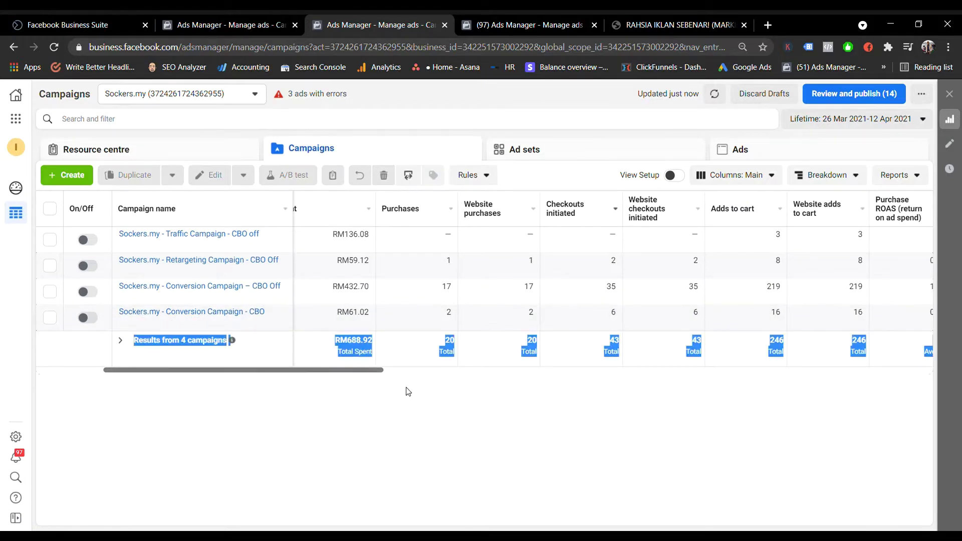
click(393, 374)
click(489, 16)
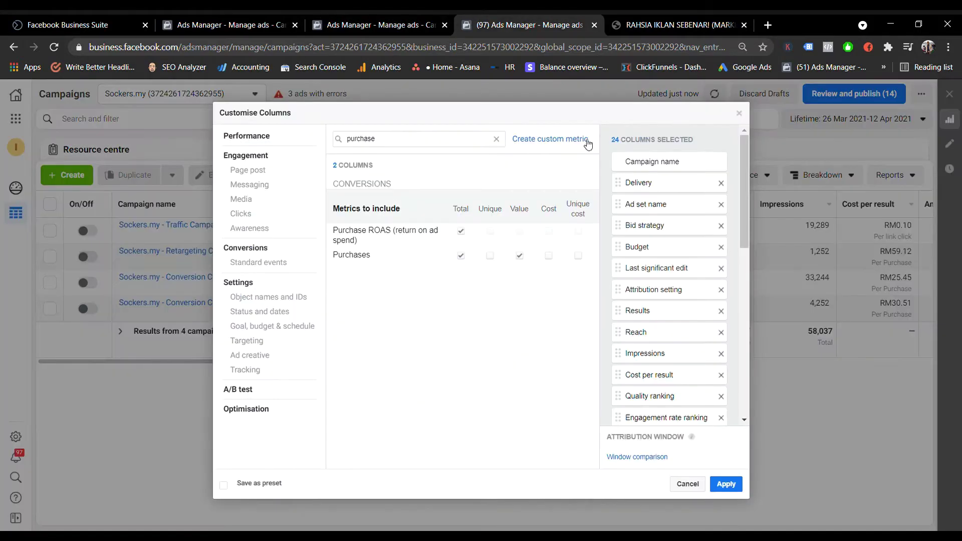
Add the total Checkouts initiated metric to the columns and exclude its mobile app and on-Facebook variants
click(496, 139)
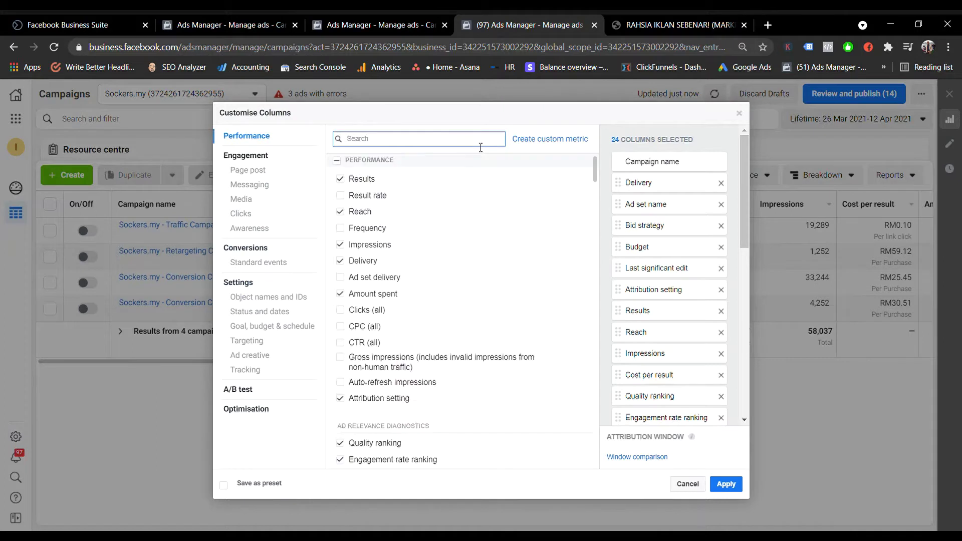
text(checkou)
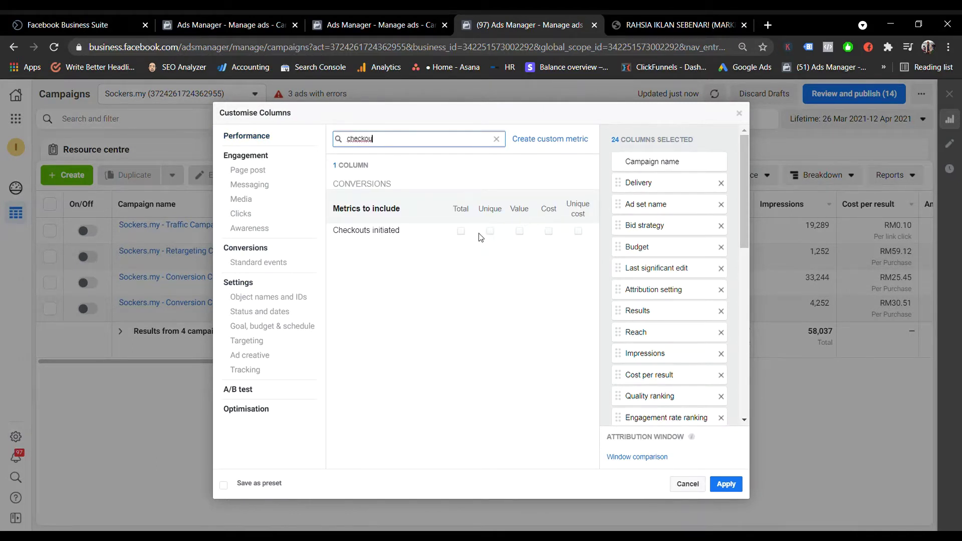
click(461, 231)
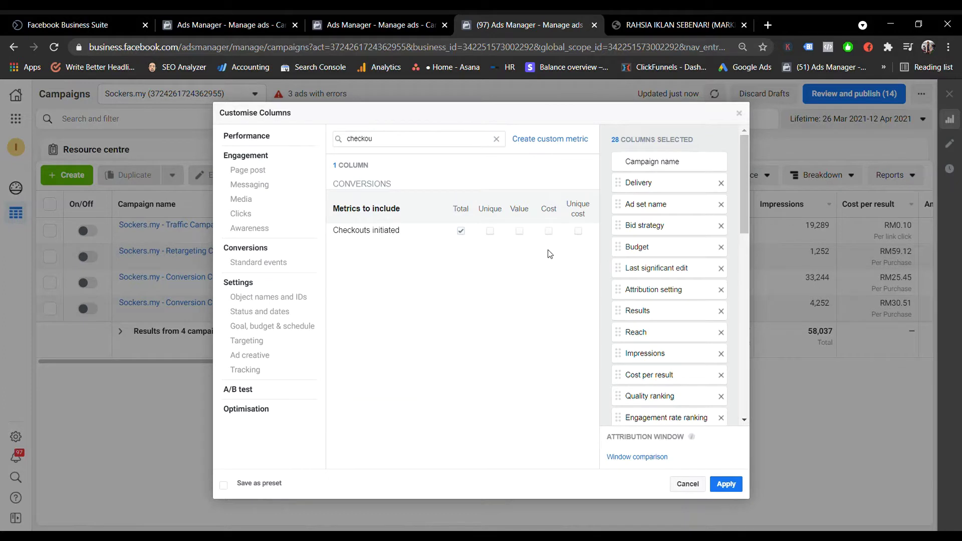
scroll(682, 406, down, 10)
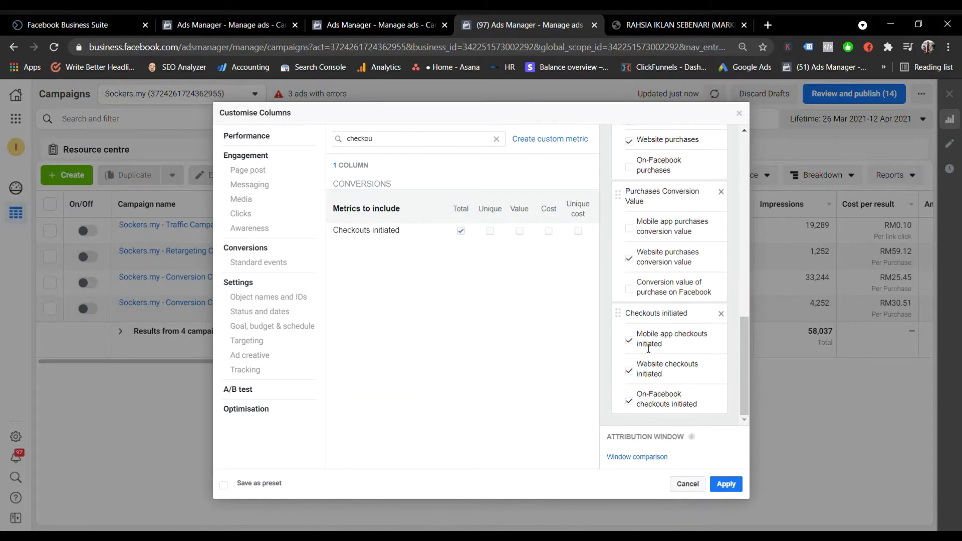
click(630, 342)
Consult the Main preset in the other Ads Manager tab, then add total Adds to cart to the custom columns with only its website variant
click(410, 19)
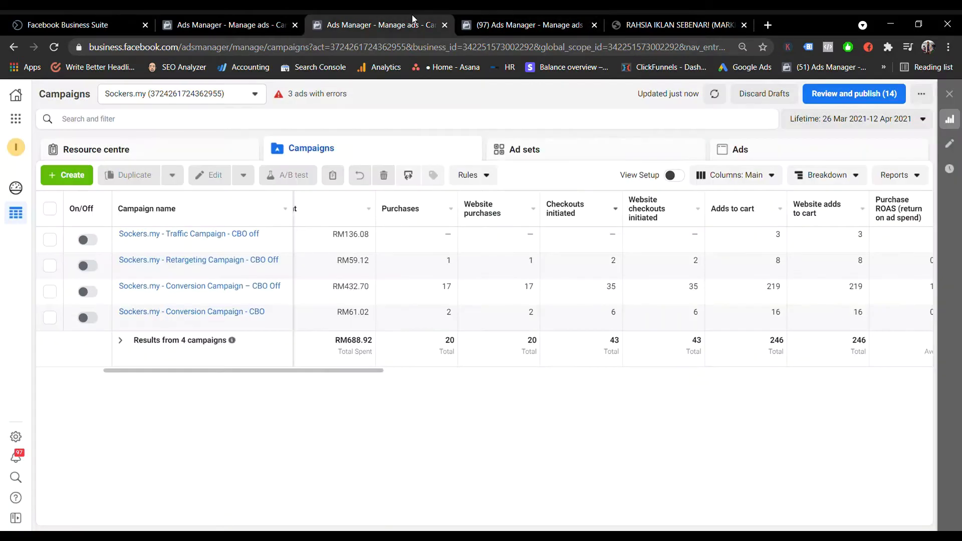
drag(377, 377, 485, 387)
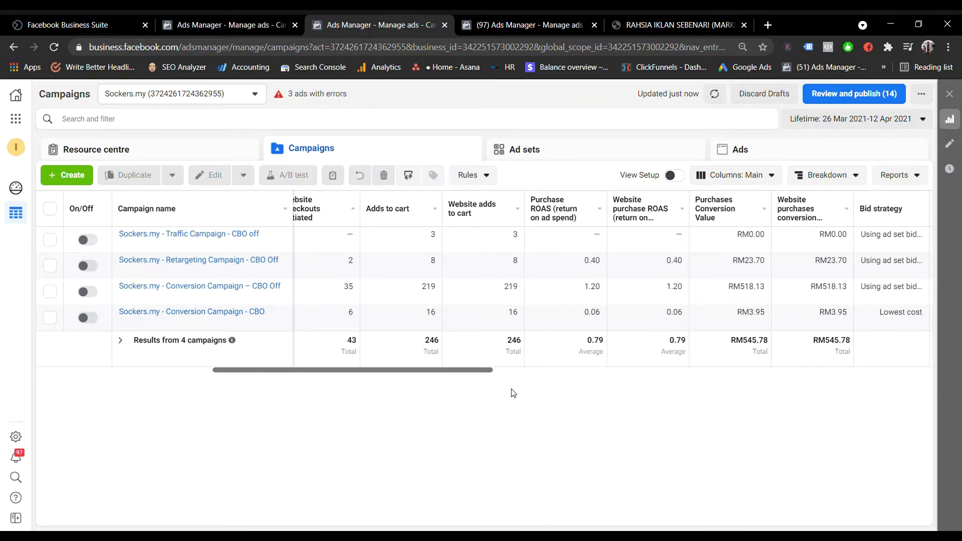
click(494, 19)
click(496, 138)
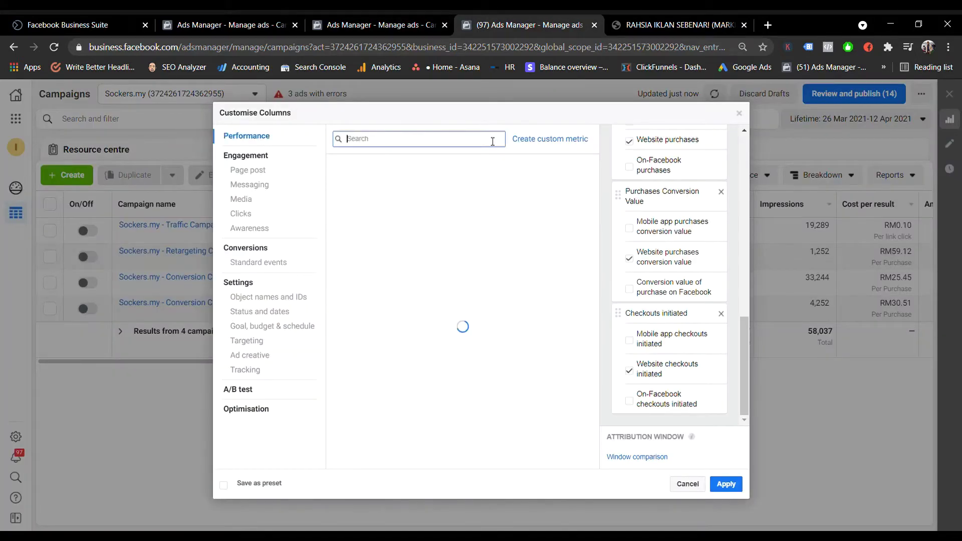
text(add)
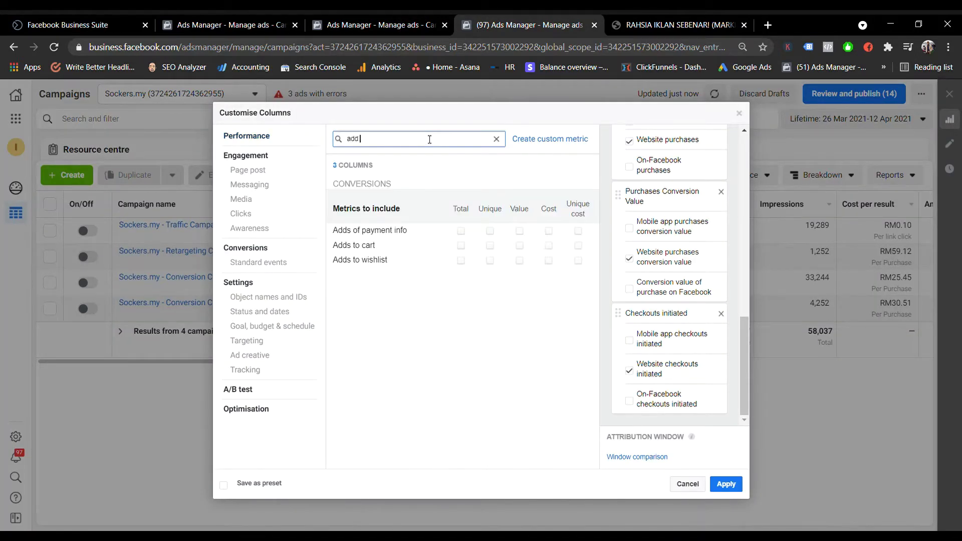
text( to cart)
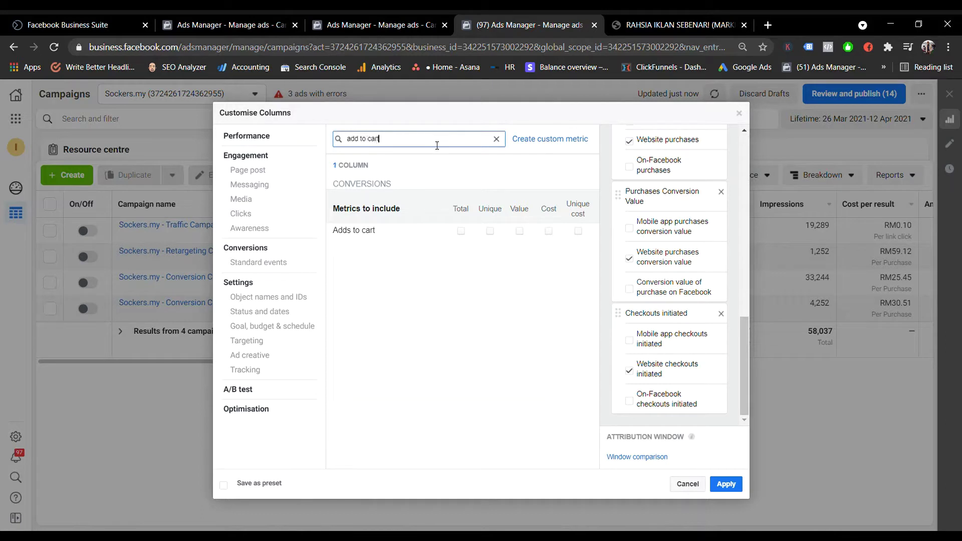
click(460, 231)
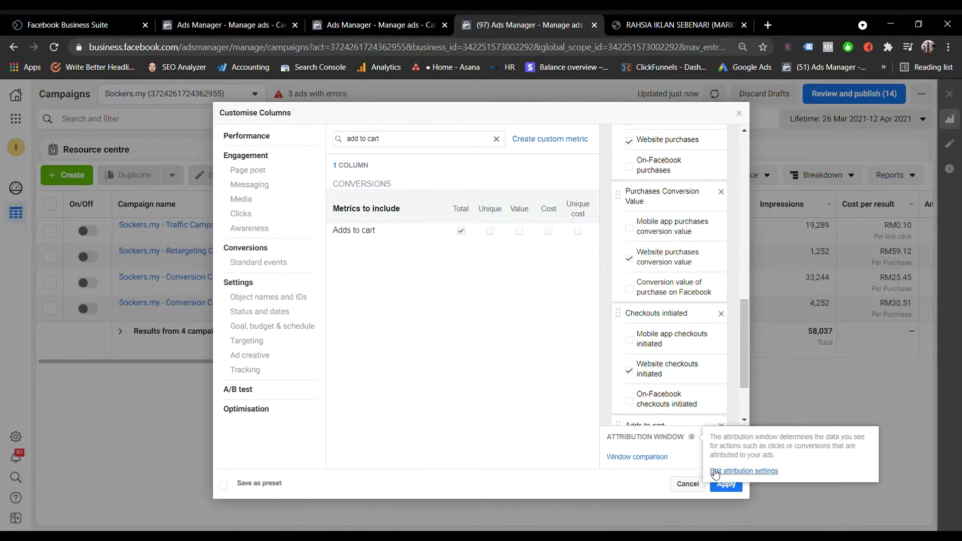
scroll(676, 342, down, 2)
click(629, 356)
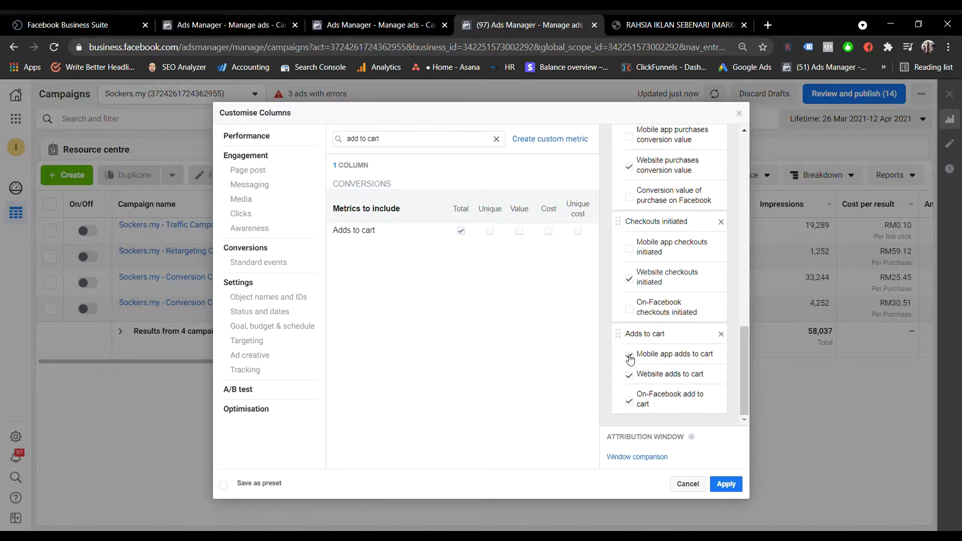
click(629, 401)
Compare the Main preset's ROAS and purchase conversion columns with the Purchase ROAS and Purchases metrics selected in the column customisation
click(400, 20)
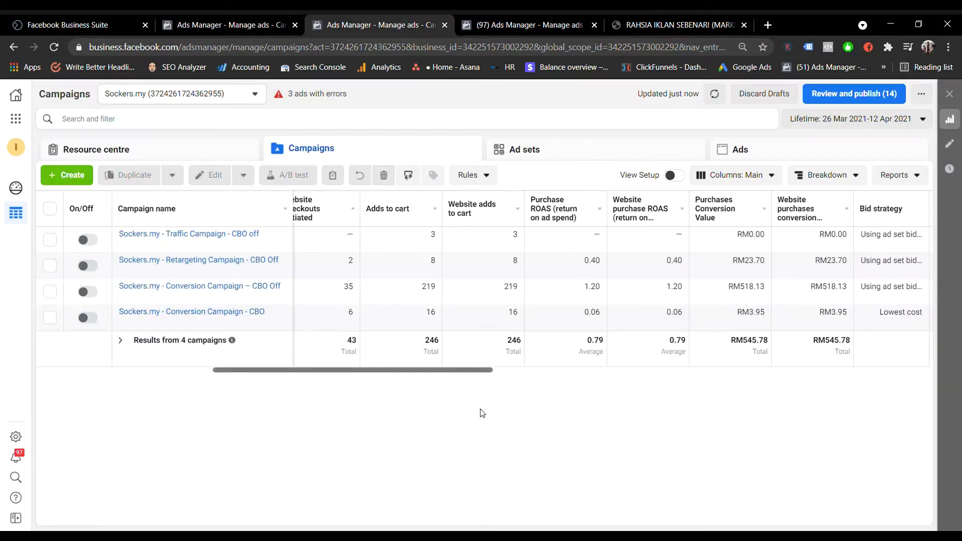
drag(463, 372, 503, 376)
click(511, 24)
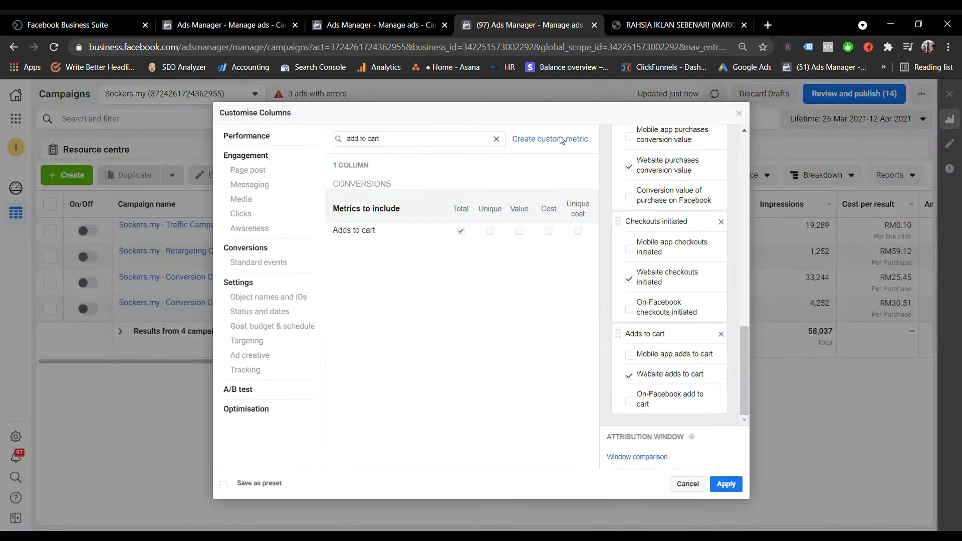
click(497, 143)
text(roas)
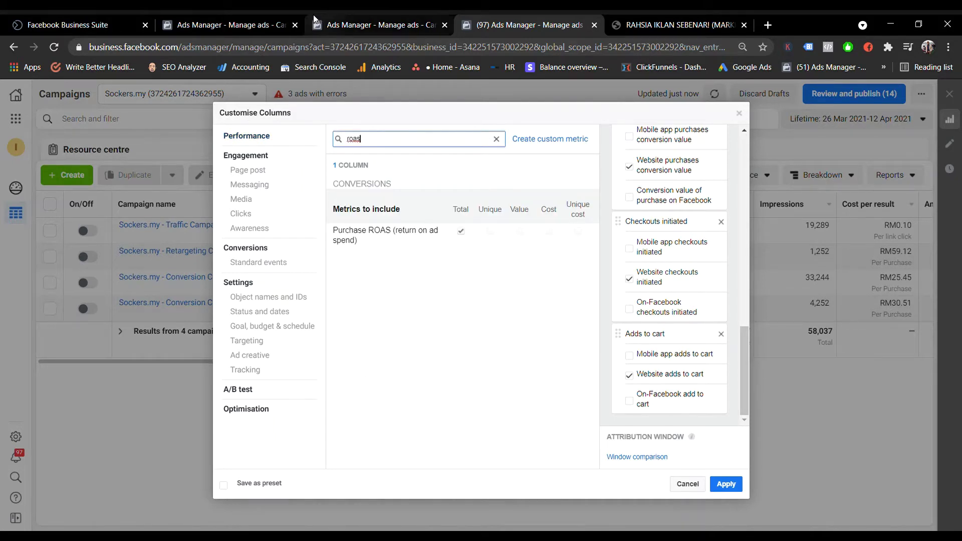
click(366, 22)
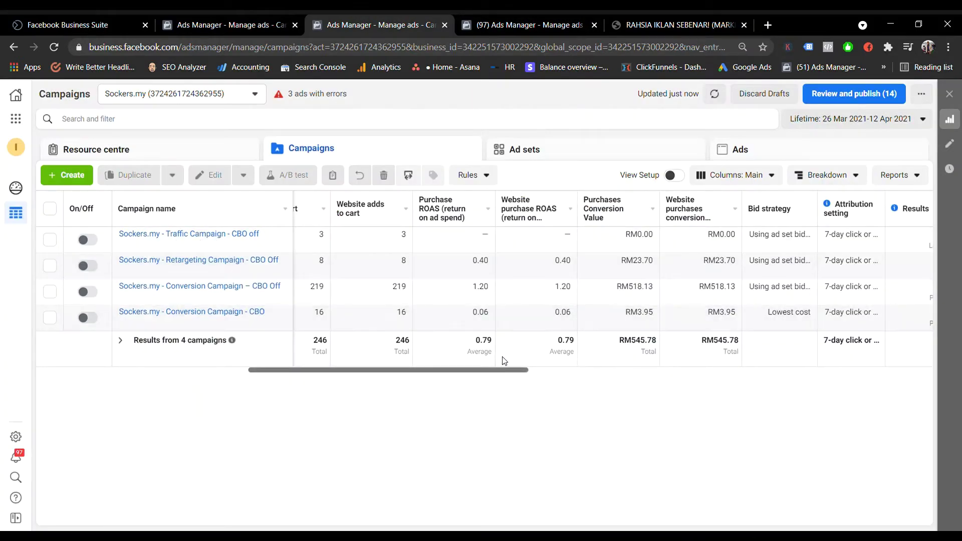
drag(503, 374, 531, 374)
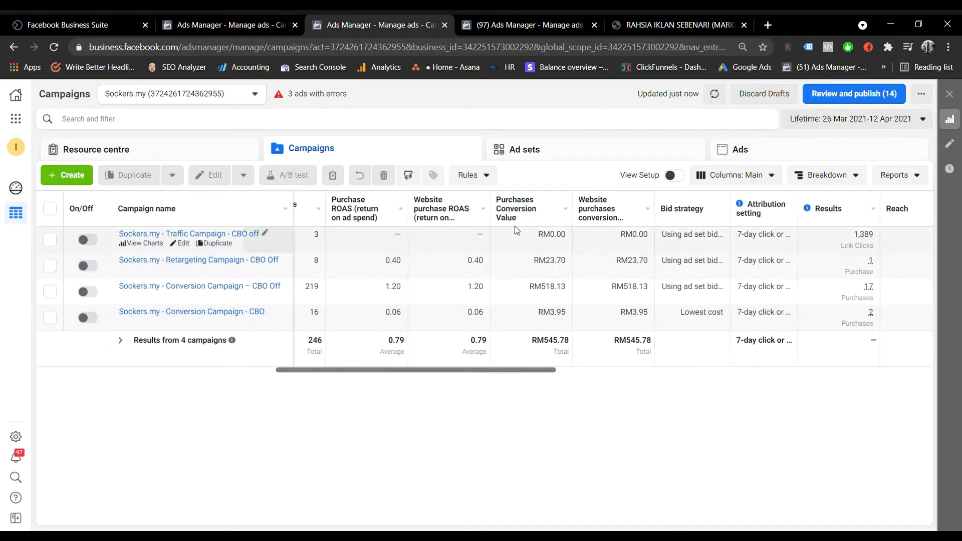
click(476, 22)
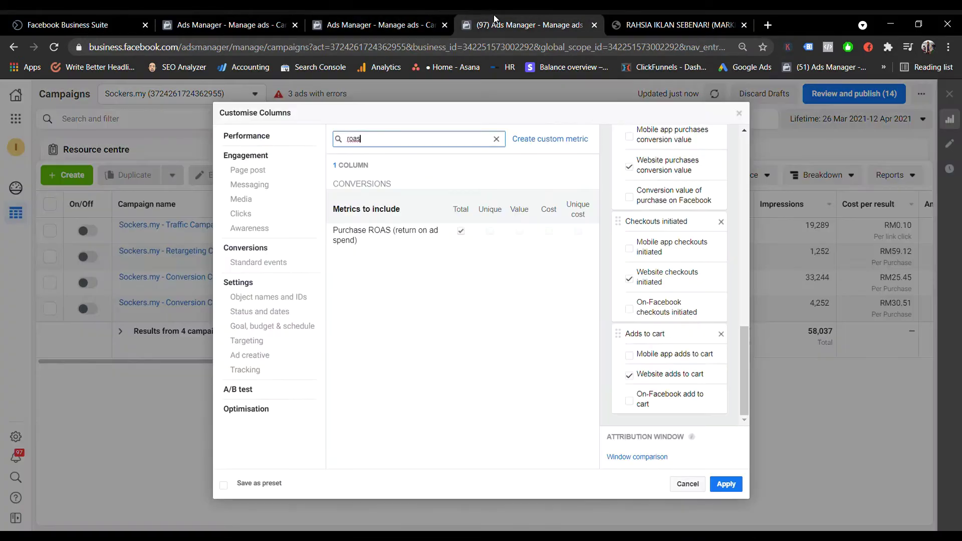
click(496, 139)
text(purch)
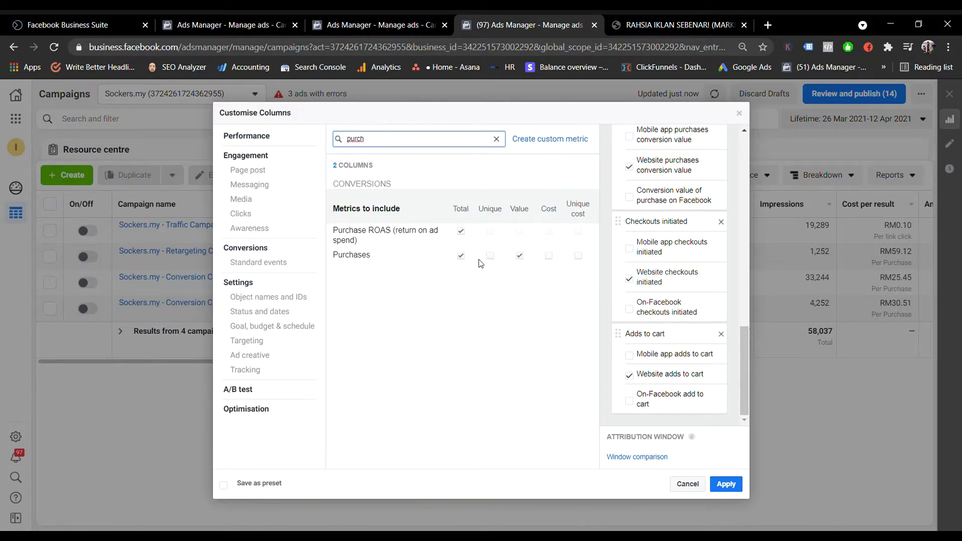
scroll(700, 329, up, 3)
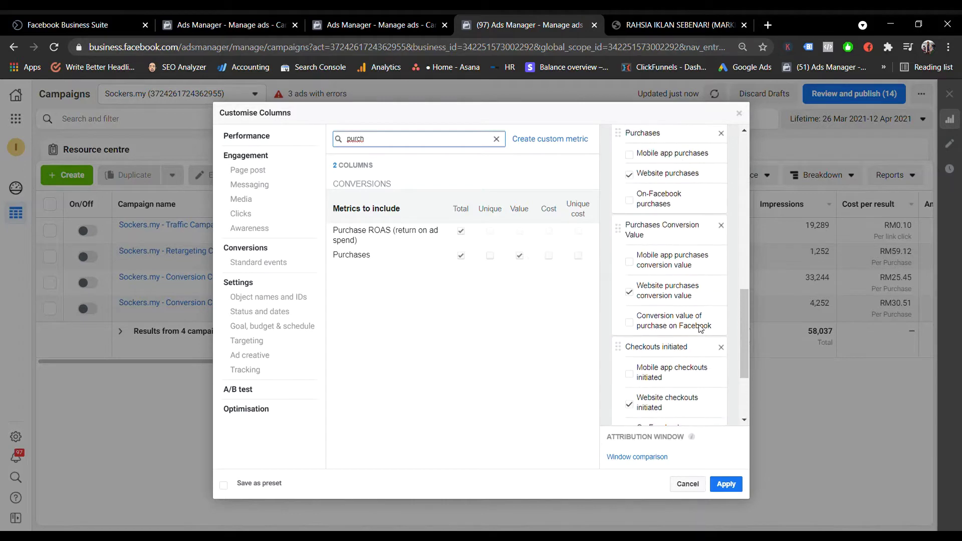
Consult the Main preset's further columns, then add total Content views to the custom columns without its mobile app variant
click(377, 20)
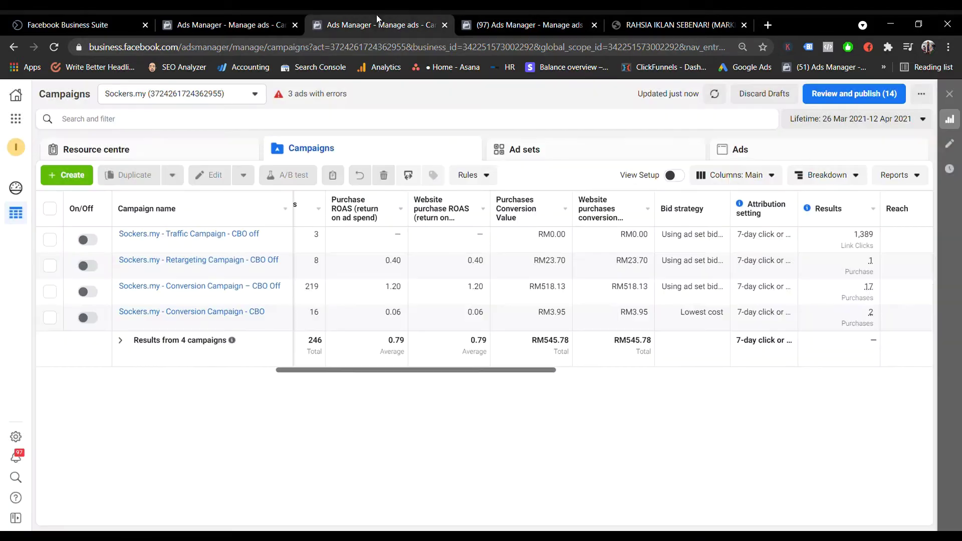
drag(534, 370, 813, 394)
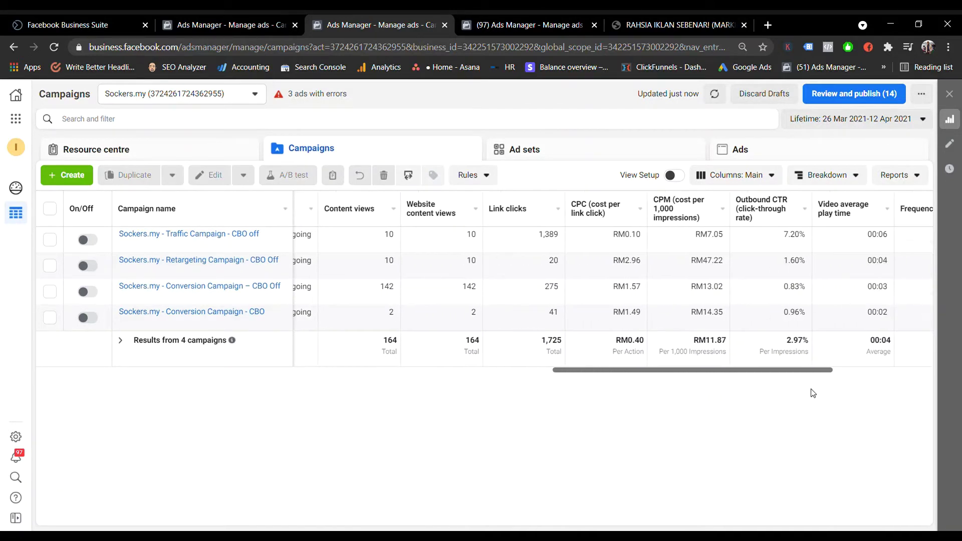
click(549, 22)
click(497, 139)
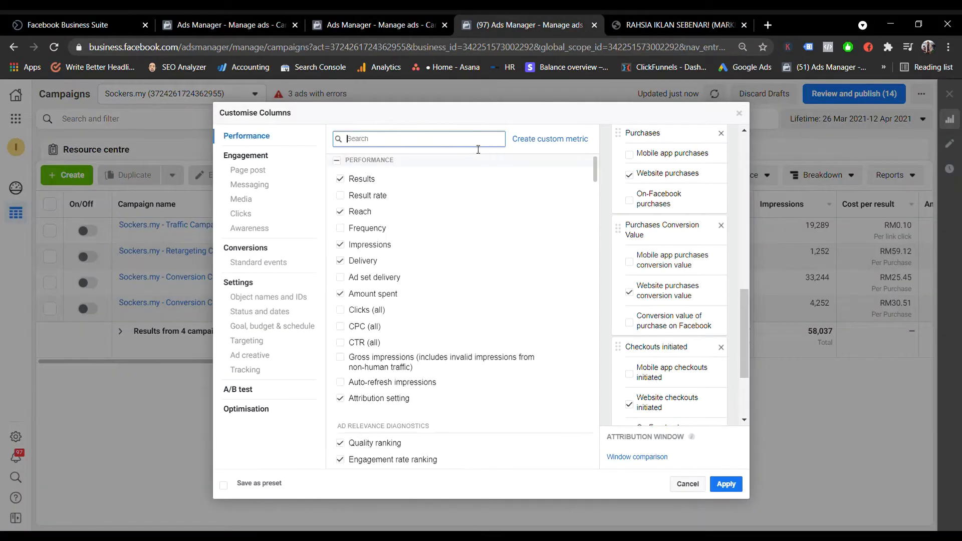
text(content v)
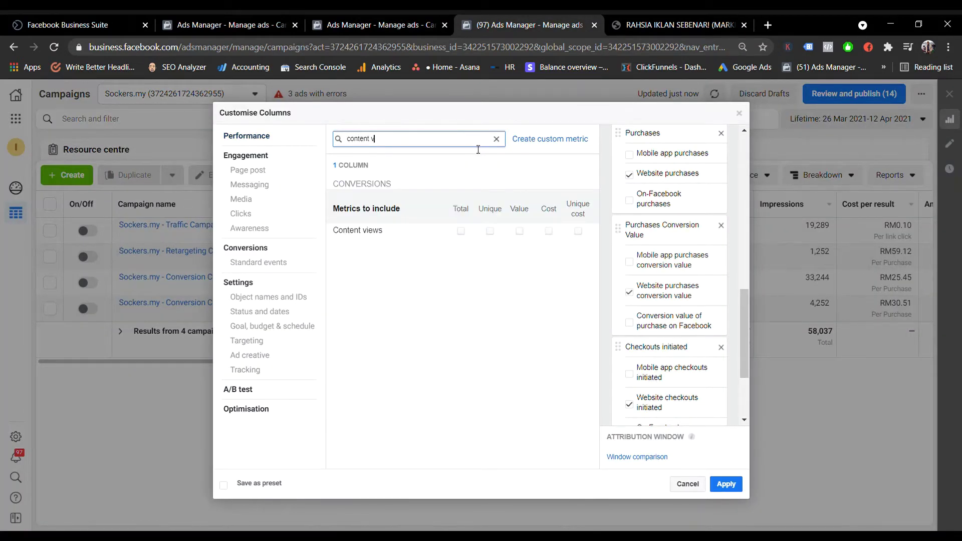
click(461, 231)
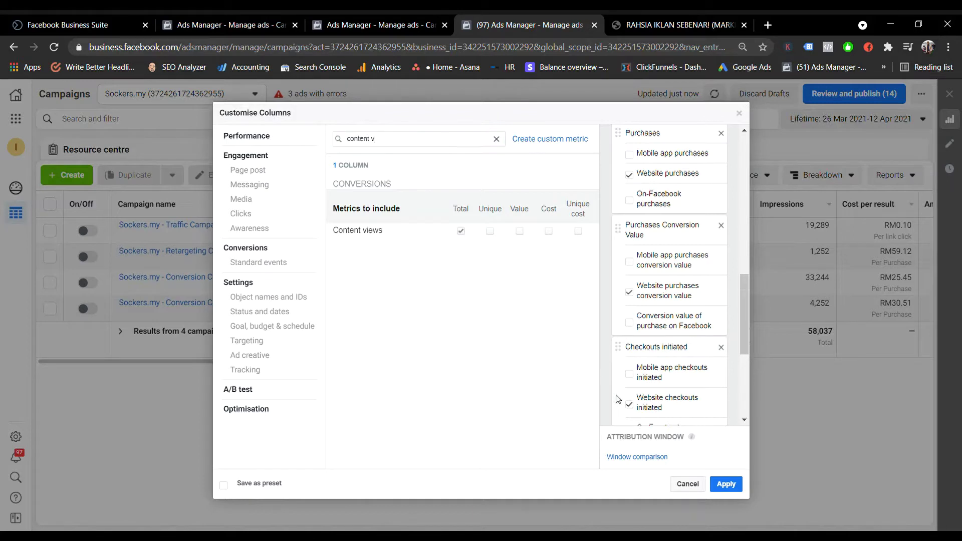
scroll(727, 351, down, 5)
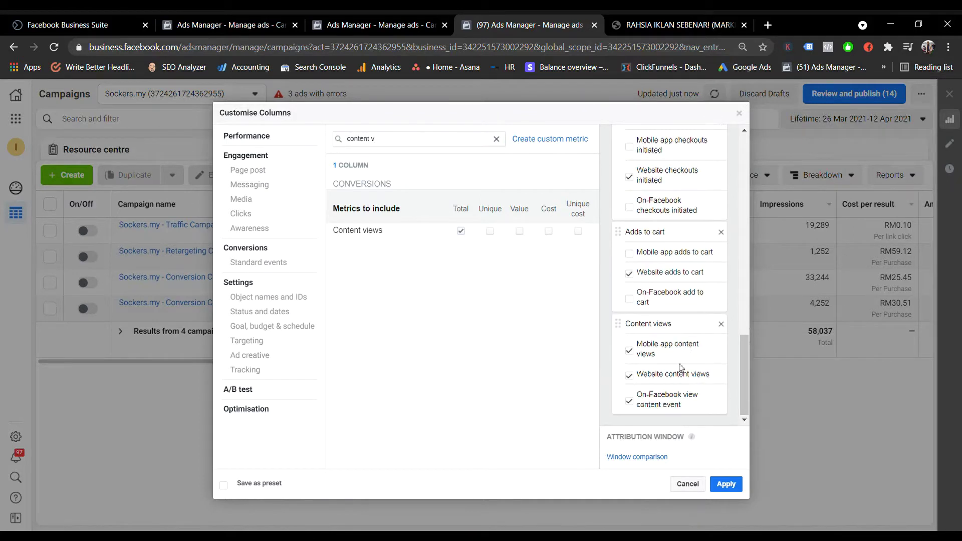
click(630, 352)
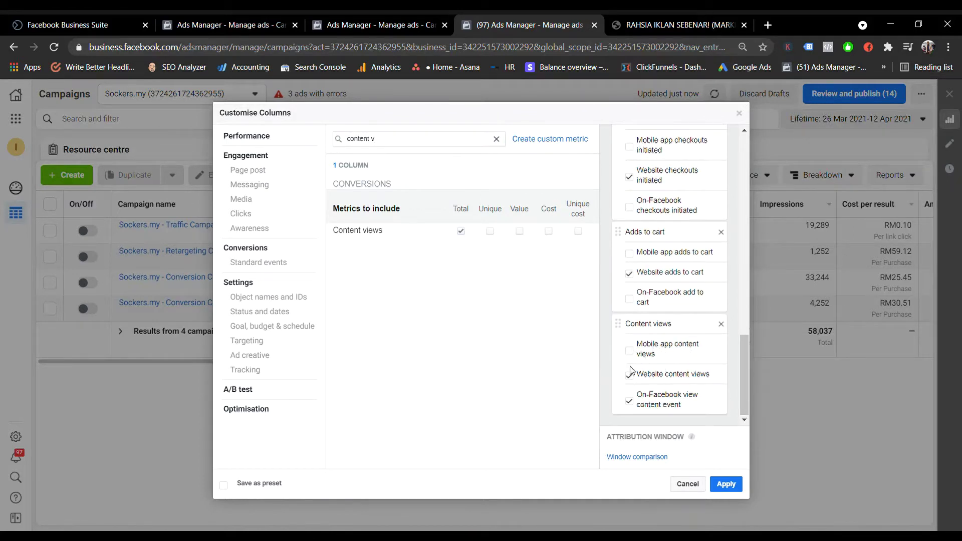
click(629, 401)
Consult the Main preset's last columns, then add CTR (all), CTR (link click-through rate) and Outbound CTR (click-through rate) to the custom columns
click(380, 25)
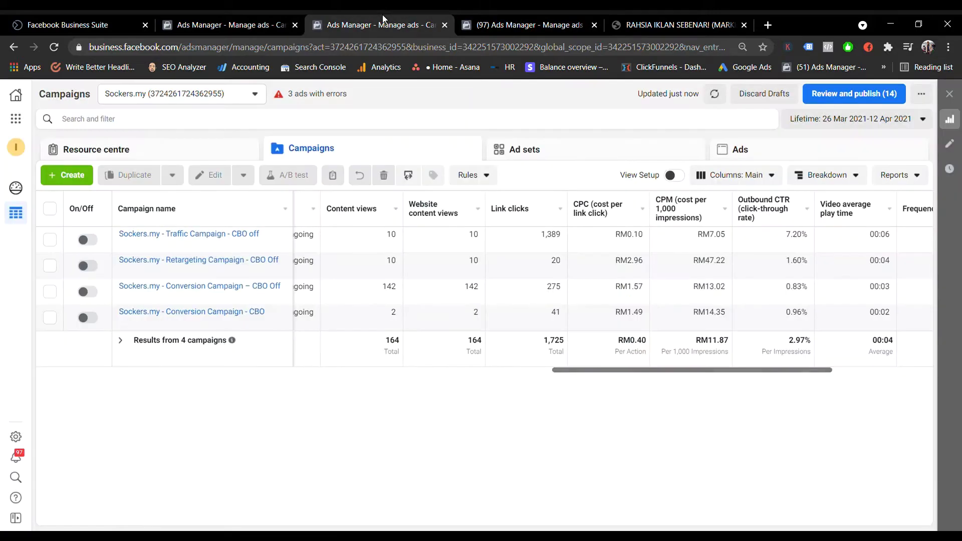
drag(658, 371, 780, 386)
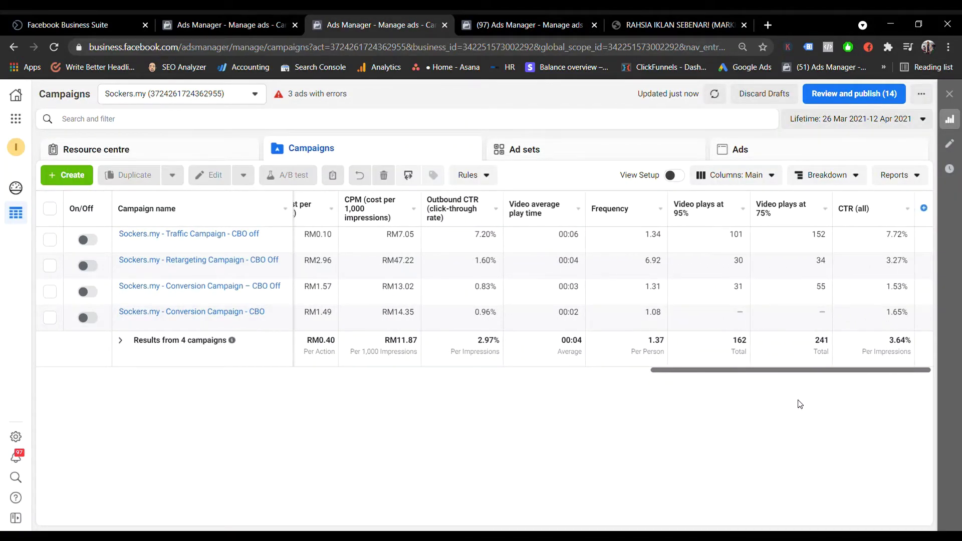
click(480, 20)
click(500, 140)
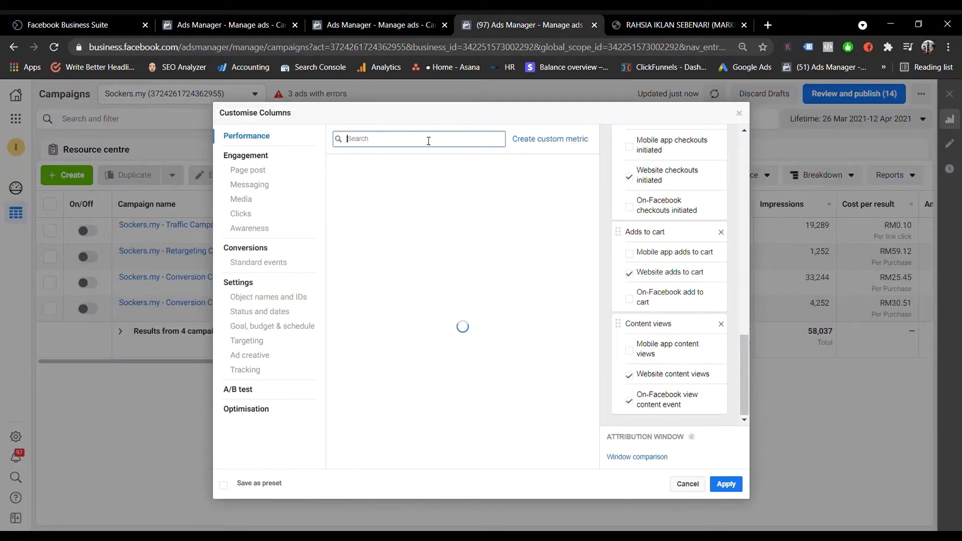
text(ctr)
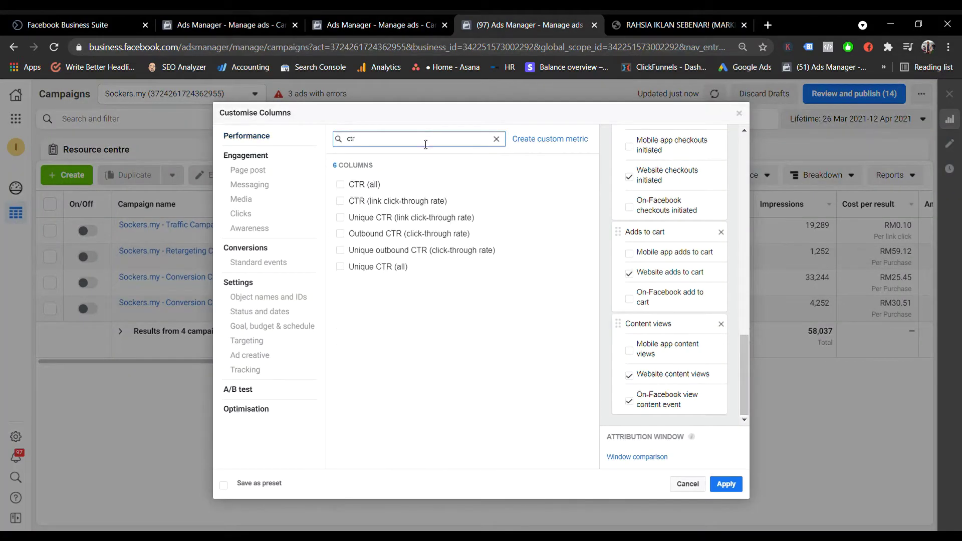
click(348, 186)
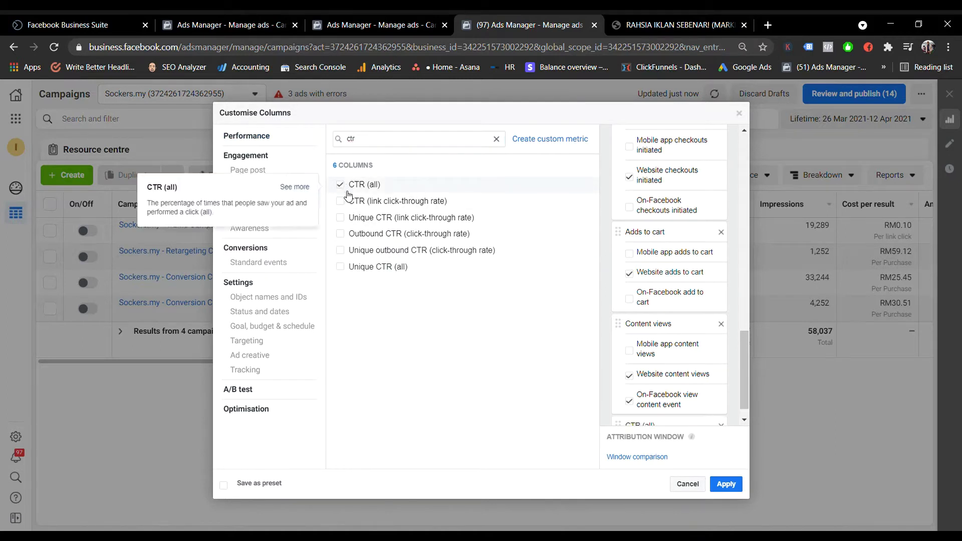
click(345, 202)
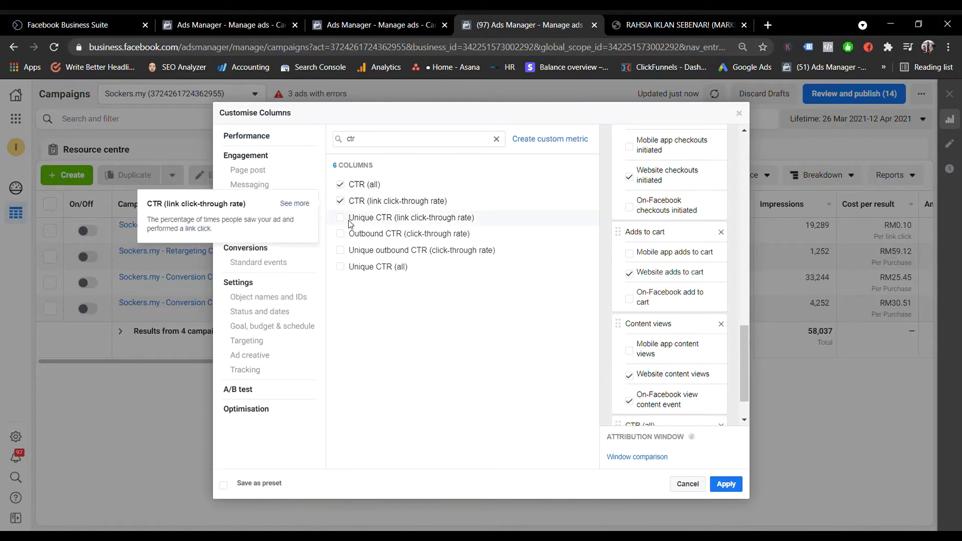
click(341, 234)
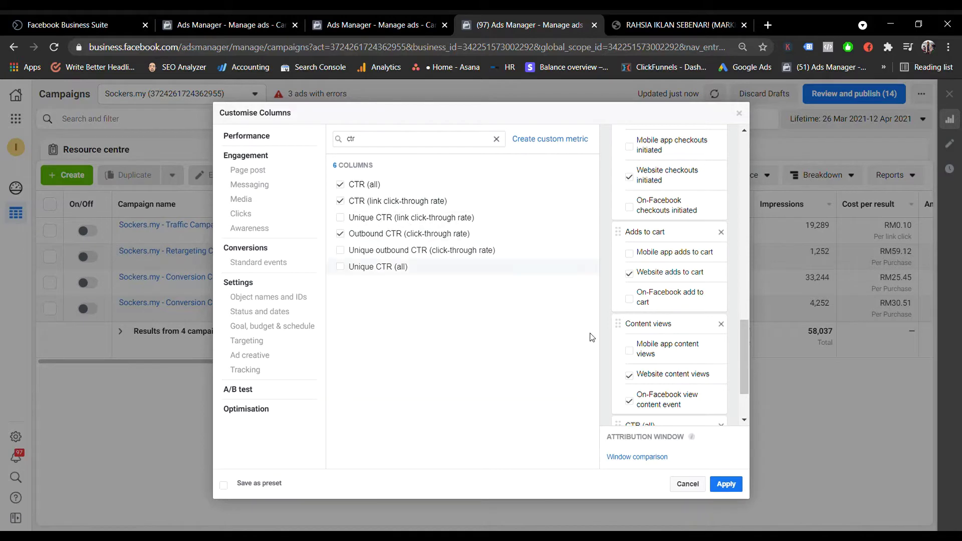
scroll(690, 319, down, 2)
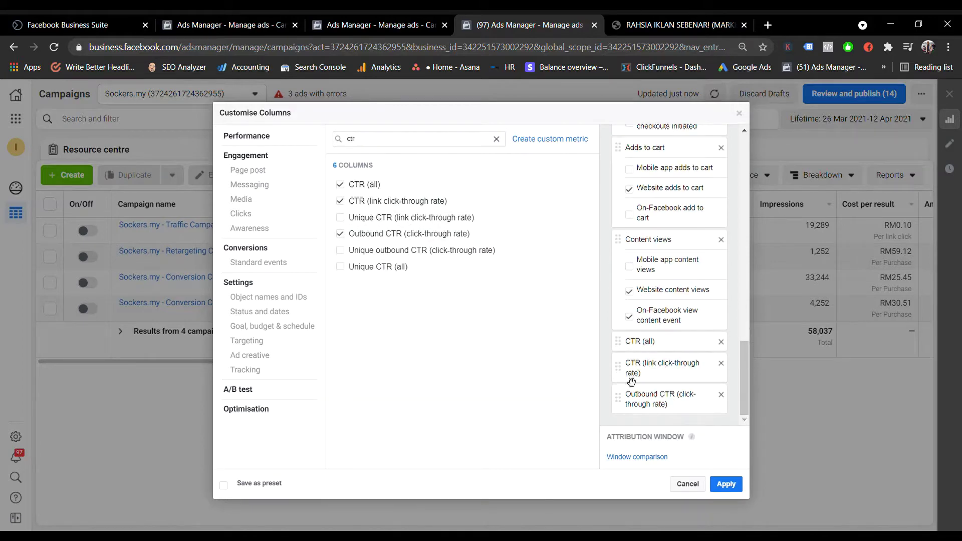
Consult the Main preset's video columns, then add Video plays at 75%, Video plays at 95% and Video plays at 50% to the custom columns
click(417, 16)
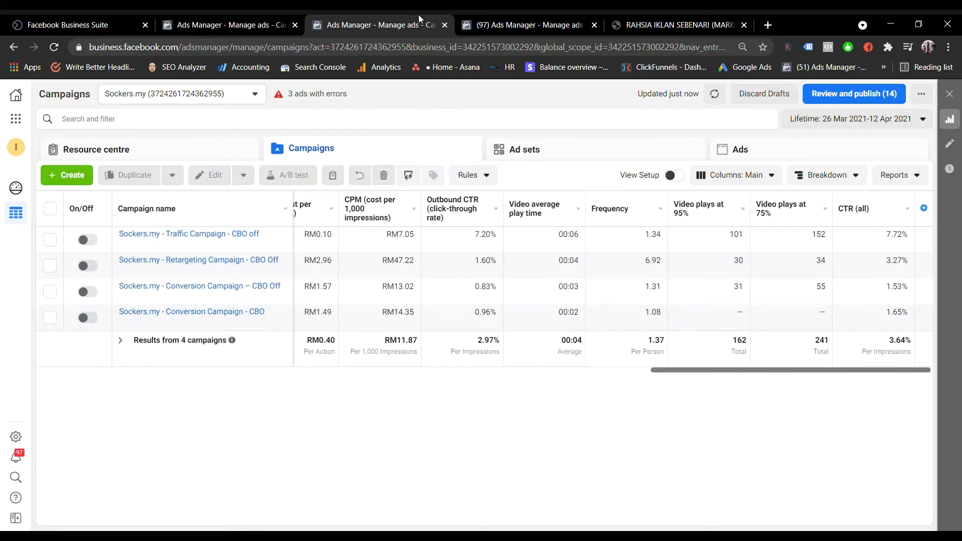
click(530, 19)
click(496, 139)
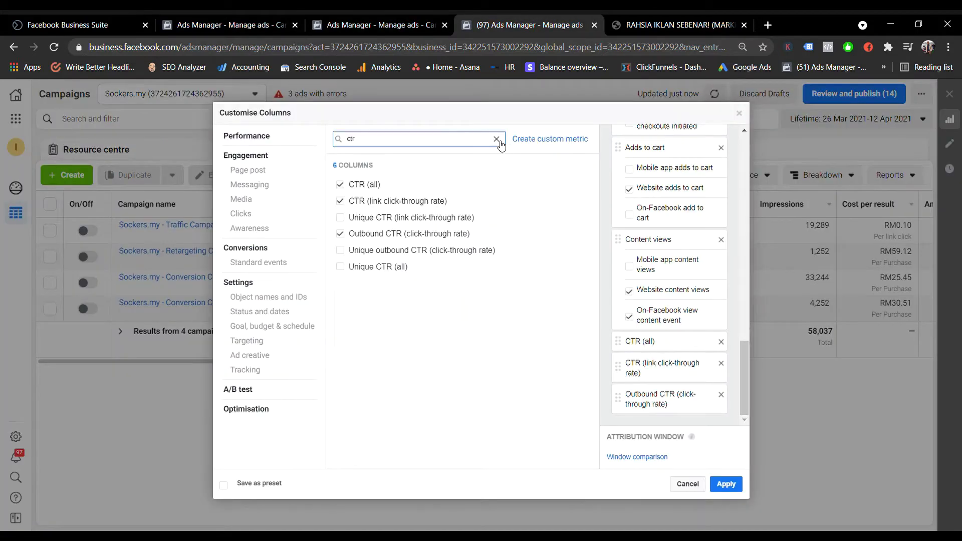
text(video)
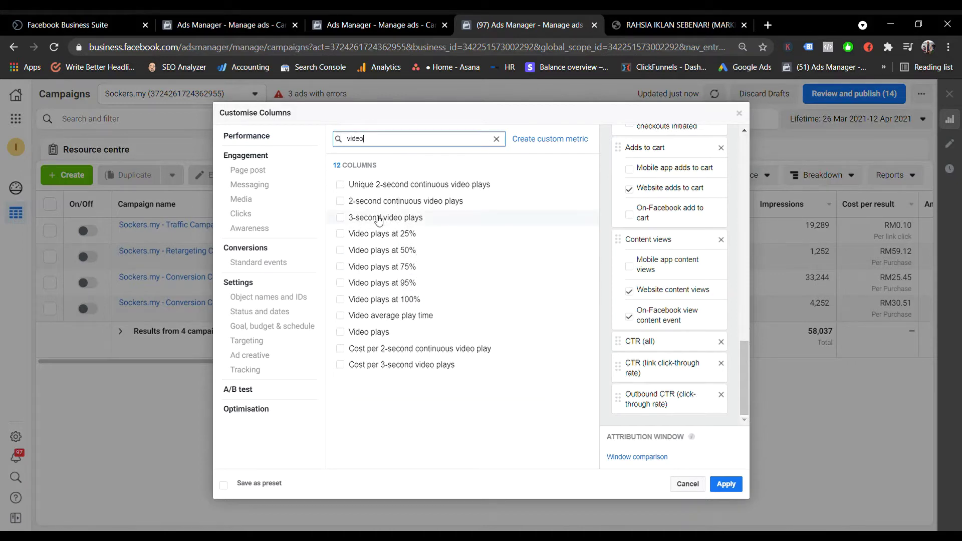
click(418, 14)
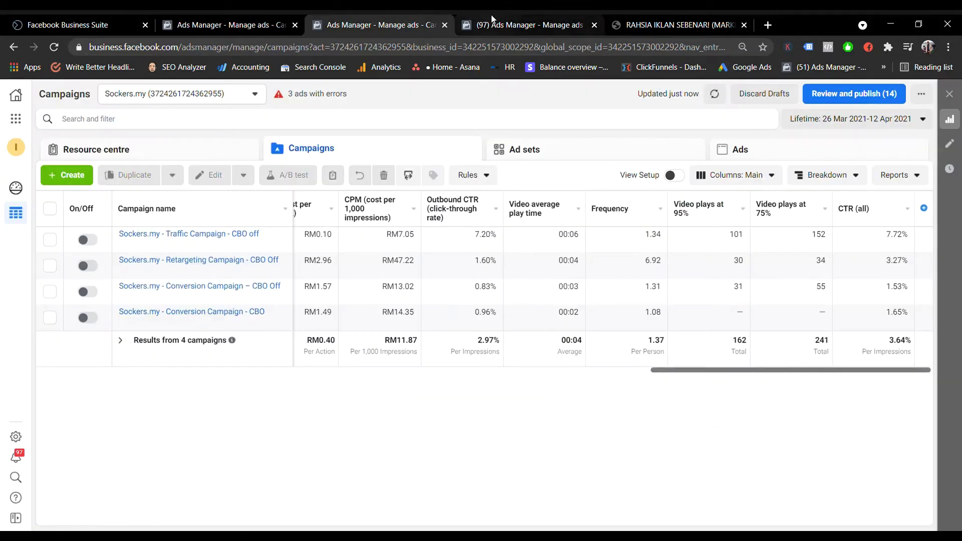
click(474, 14)
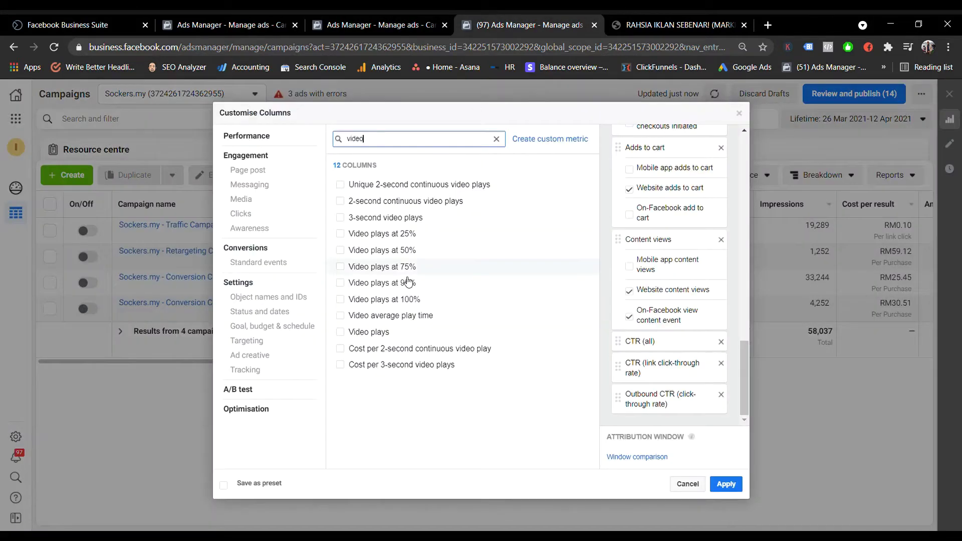
click(344, 268)
click(340, 282)
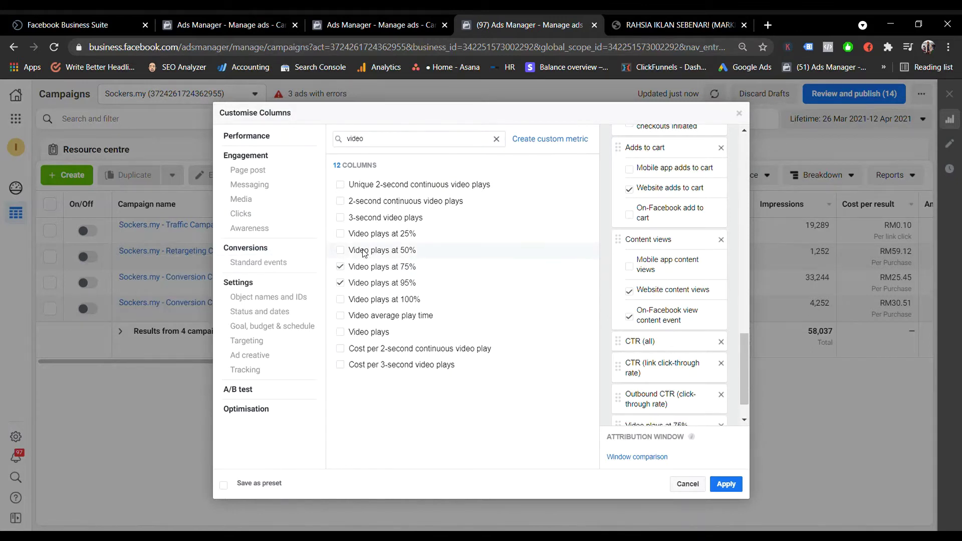
click(343, 252)
scroll(691, 364, down, 2)
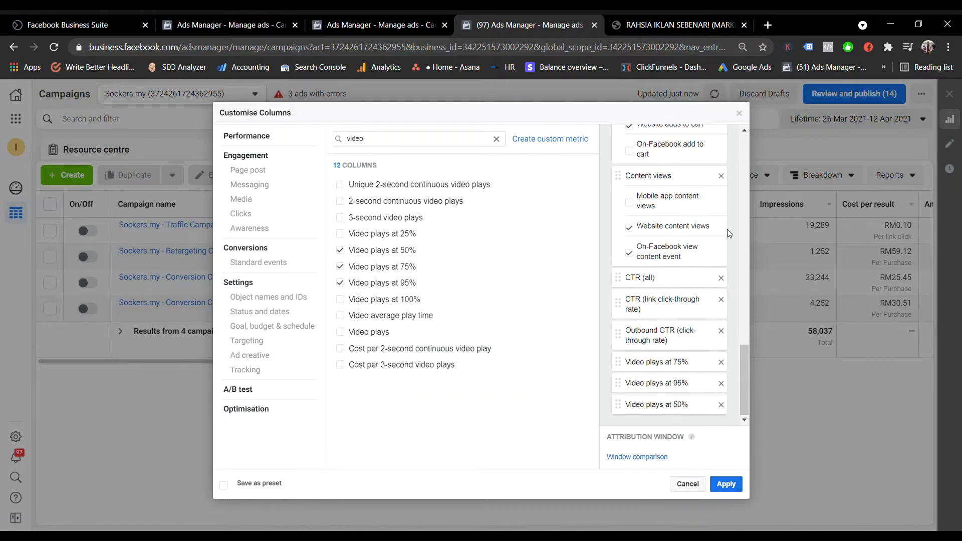
Move the Purchases metric up the selected columns list to sit directly below Budget
scroll(693, 293, up, 4)
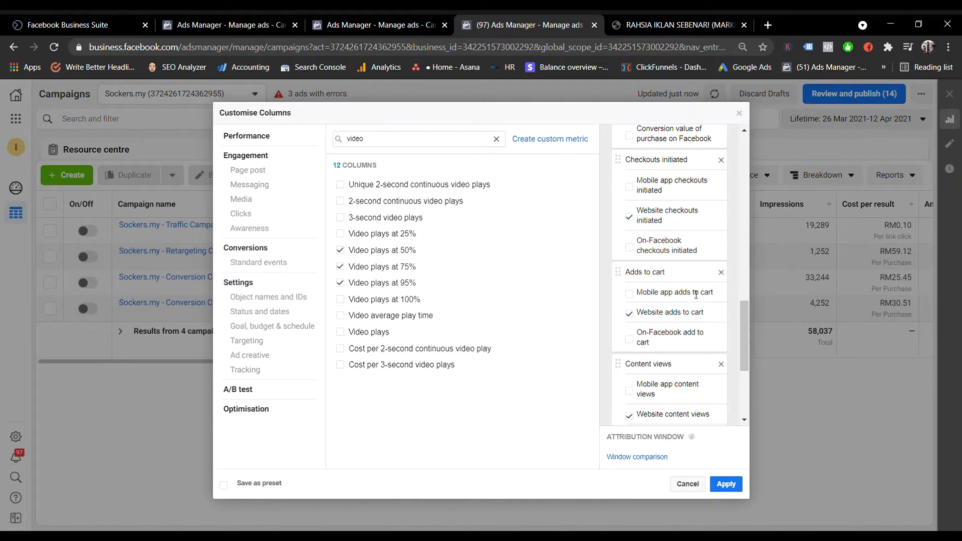
scroll(696, 294, up, 6)
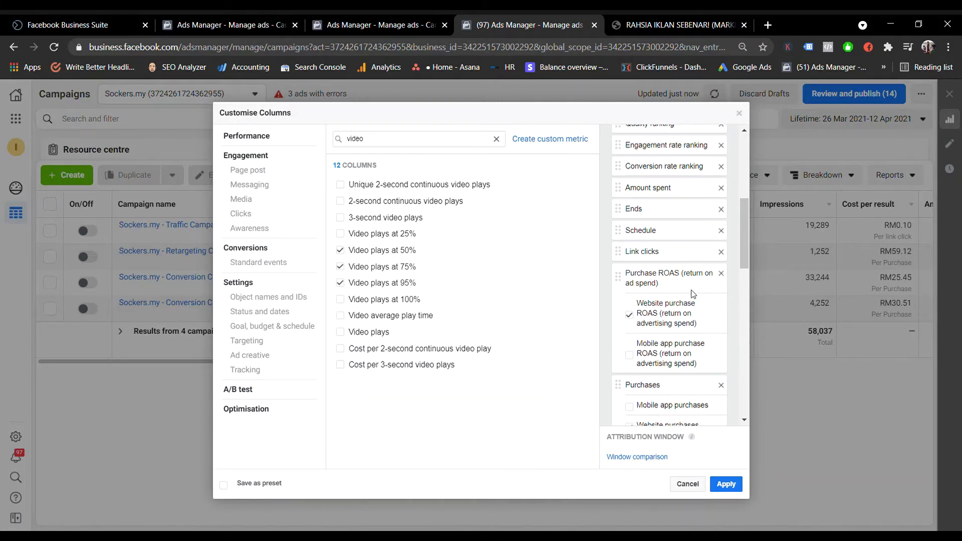
scroll(693, 293, up, 5)
scroll(693, 293, down, 6)
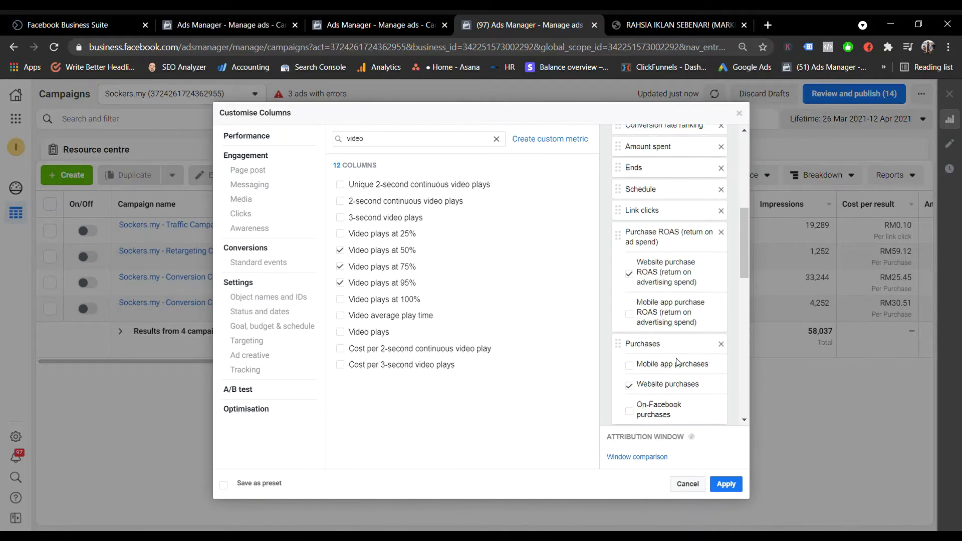
drag(685, 353, 677, 289)
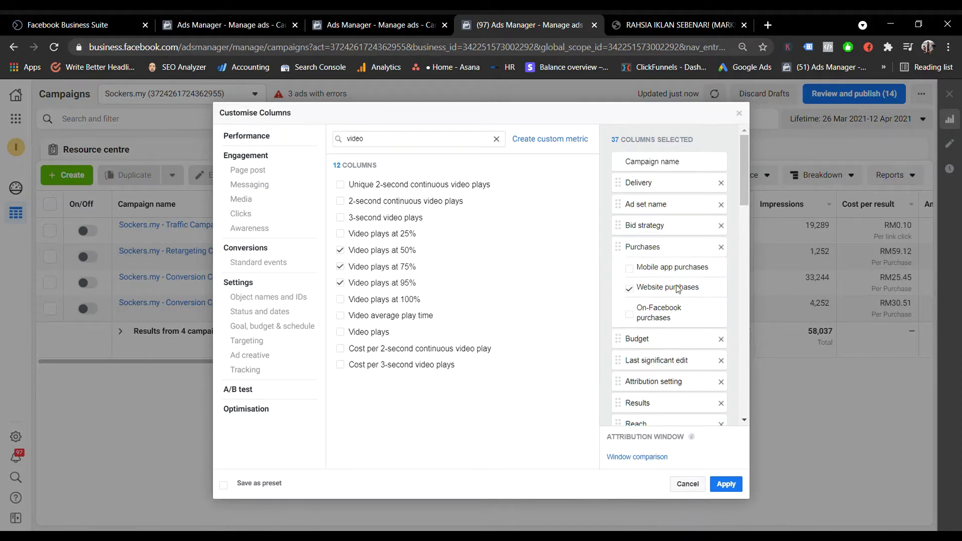
drag(654, 346, 672, 253)
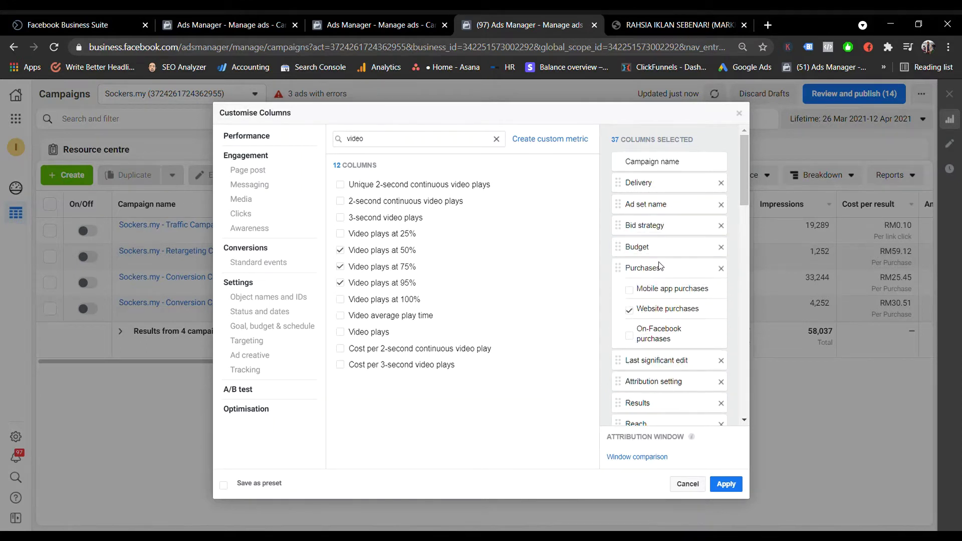
Move Checkouts initiated up the selected columns so it sits directly between Purchases and Last significant edit
scroll(674, 273, down, 8)
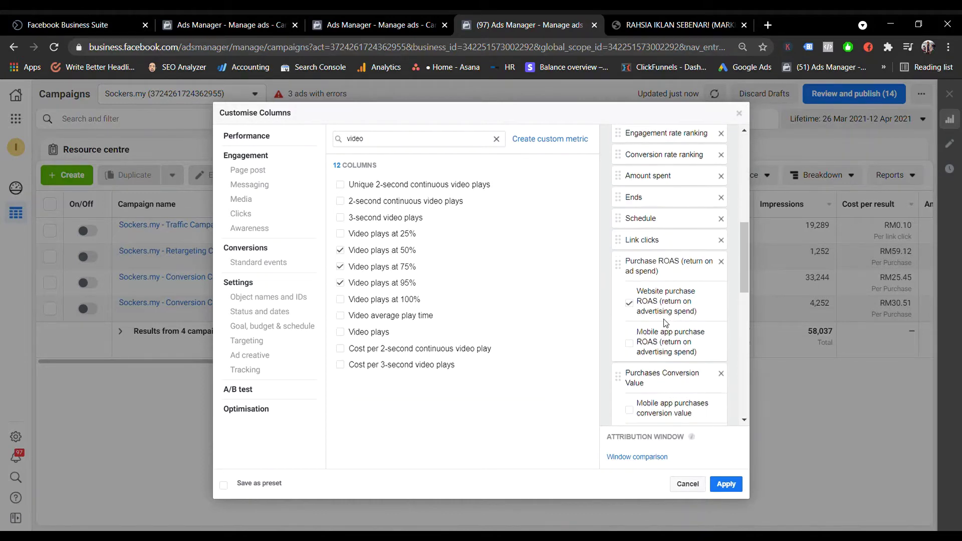
scroll(642, 306, down, 4)
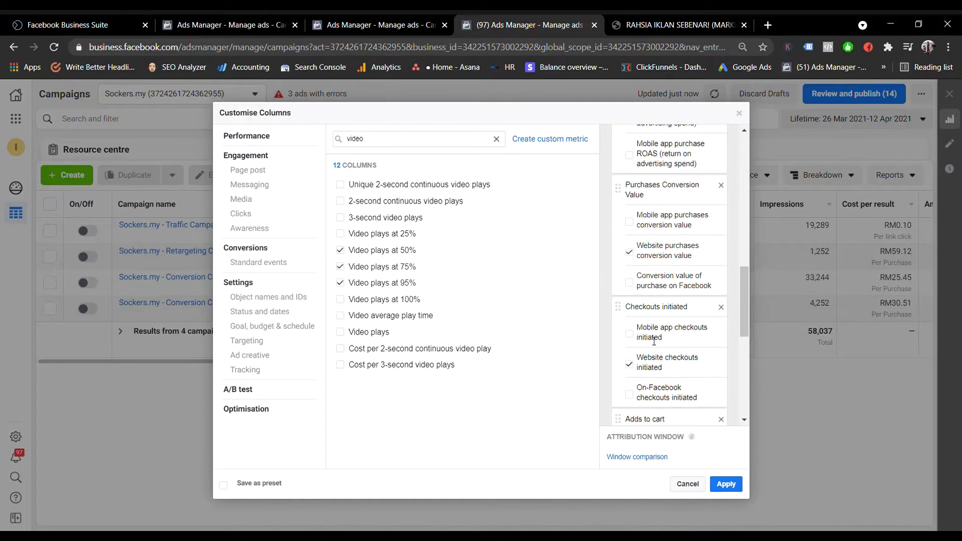
drag(619, 313, 637, 394)
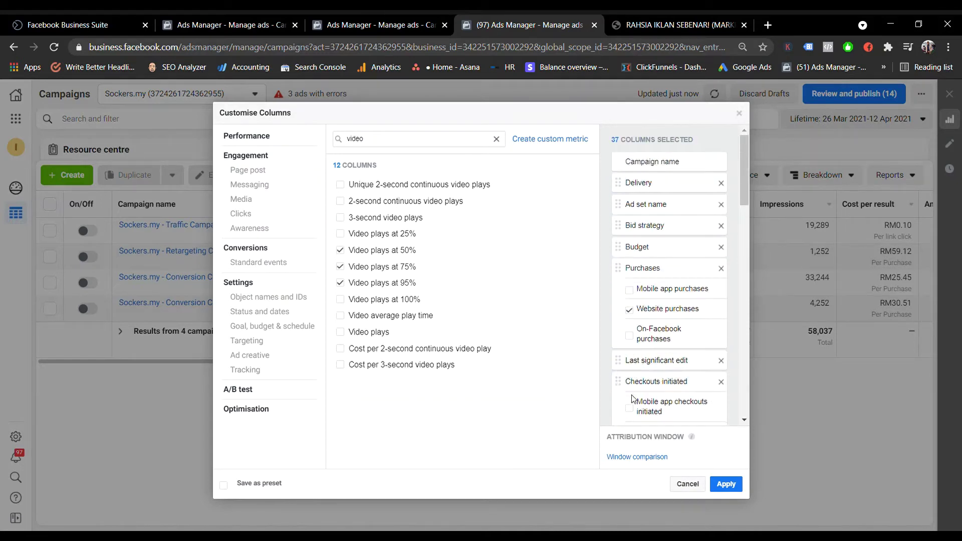
scroll(742, 423, down, 5)
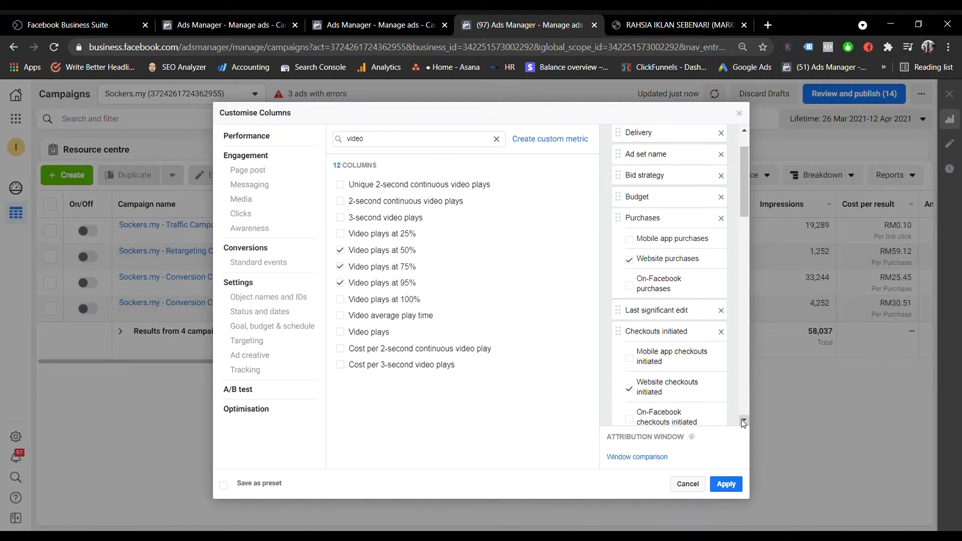
scroll(743, 424, down, 1)
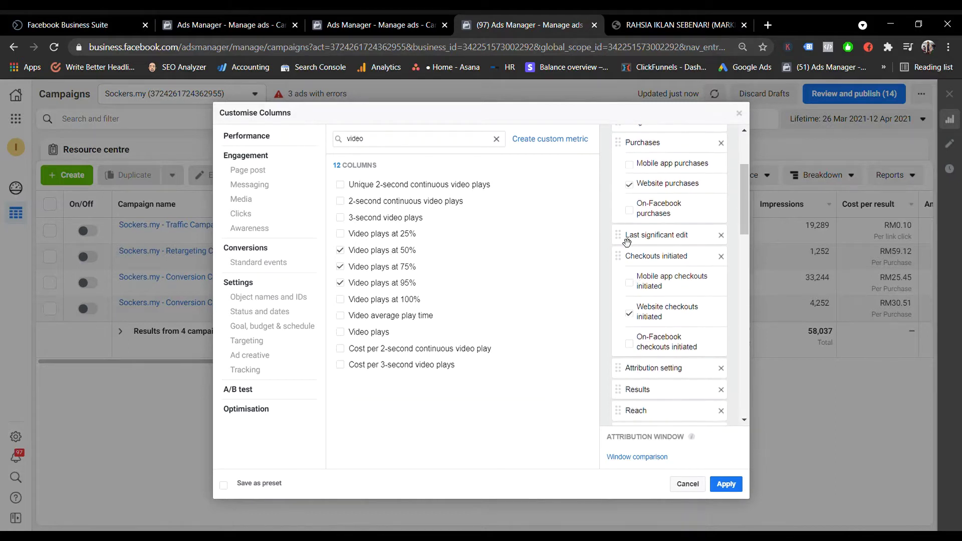
drag(627, 242, 629, 327)
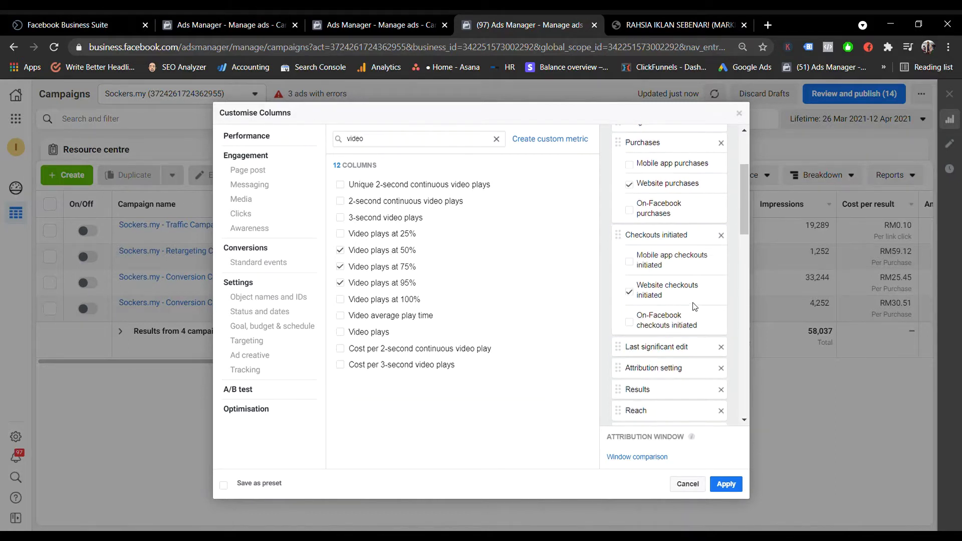
Move Adds to cart up the selected columns to sit directly below Checkouts initiated
scroll(694, 306, down, 14)
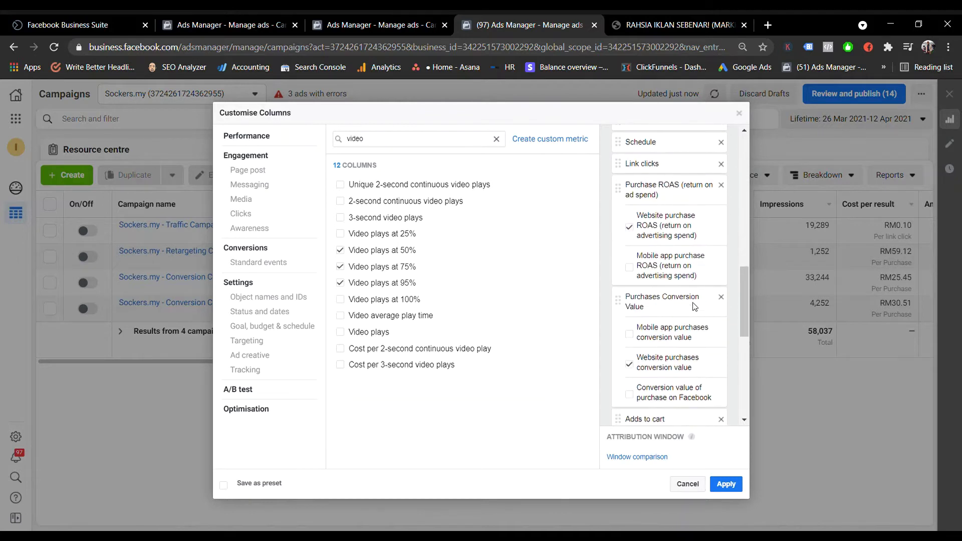
drag(651, 237, 631, 274)
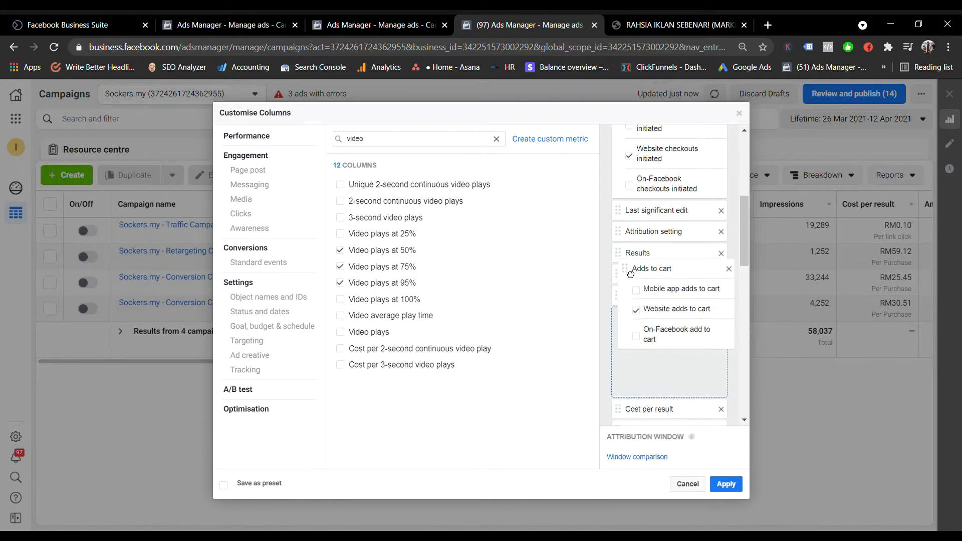
drag(639, 190, 638, 176)
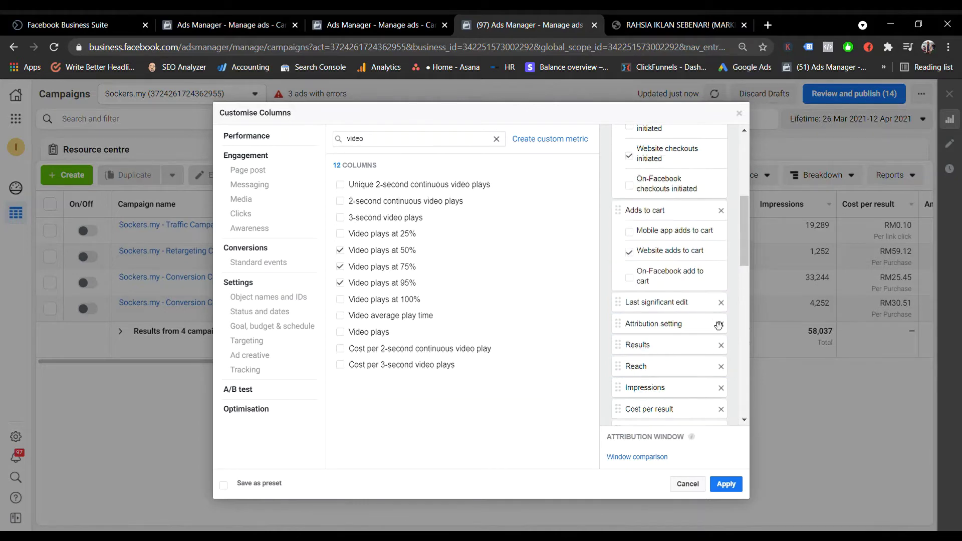
Move Purchases Conversion Value directly below Adds to cart in the selected columns, with Purchase ROAS right after it
scroll(668, 291, down, 12)
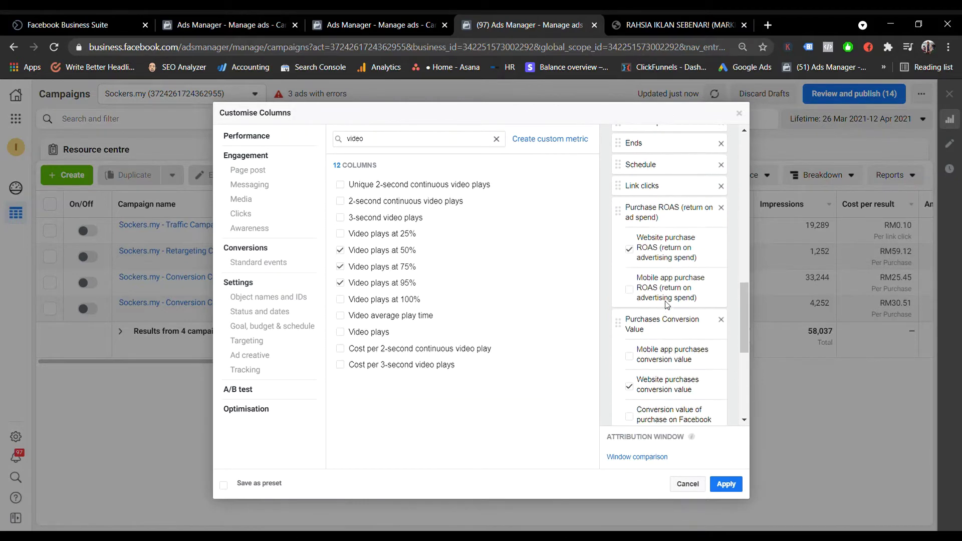
scroll(670, 298, down, 2)
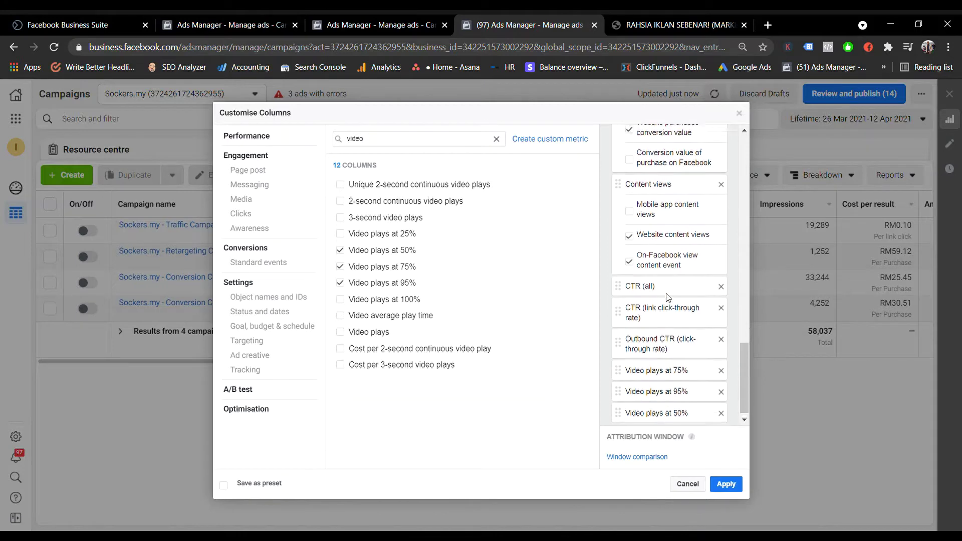
scroll(646, 315, up, 5)
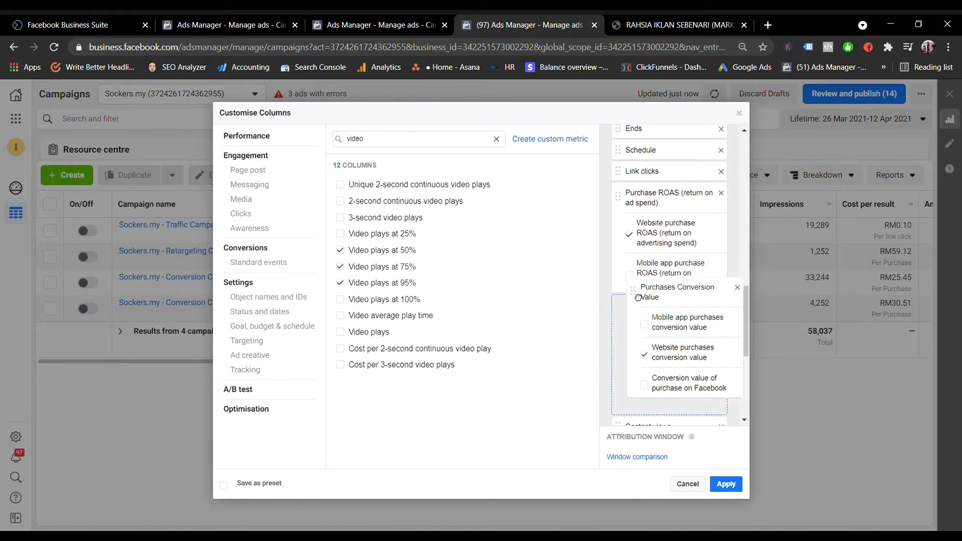
drag(638, 297, 637, 351)
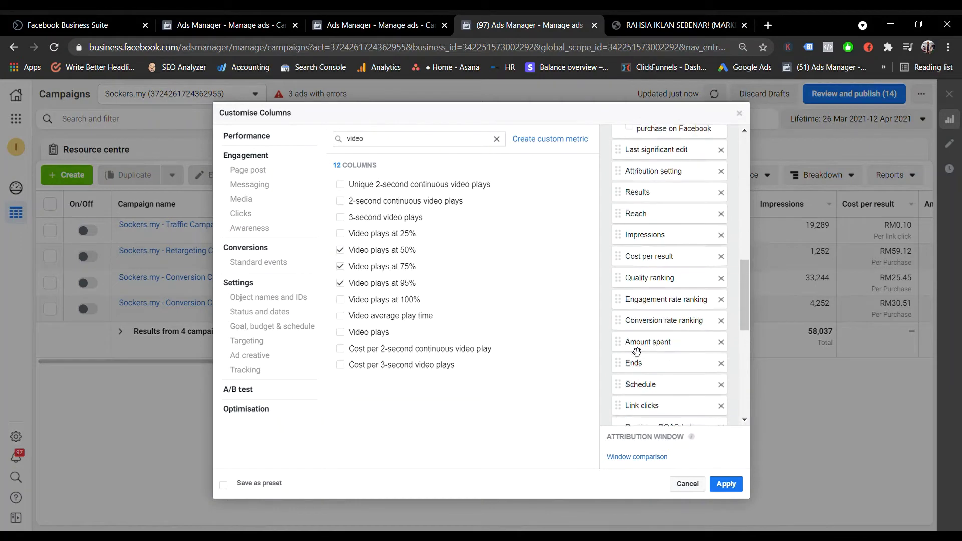
scroll(639, 325, down, 4)
drag(628, 249, 649, 275)
scroll(674, 282, up, 3)
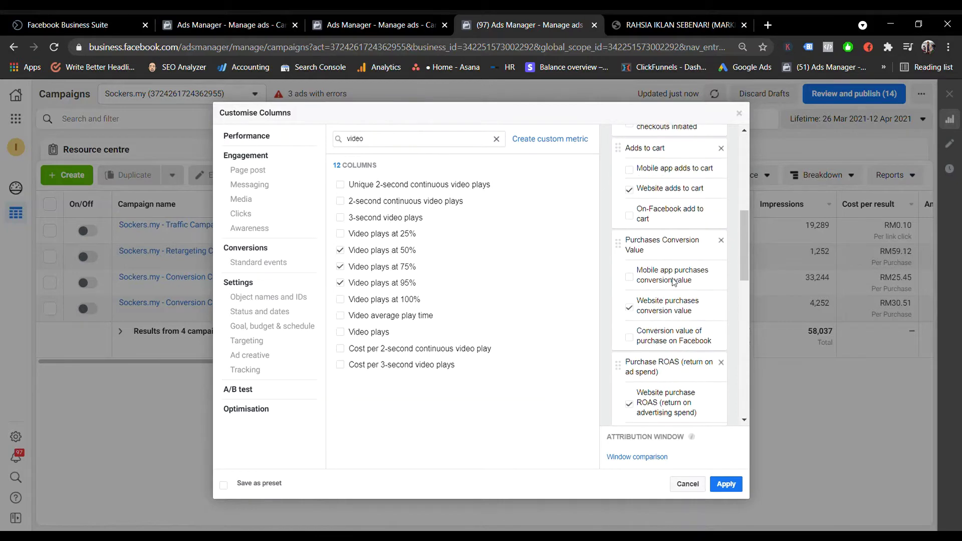
Set the column selection to be saved as a preset named Main, then cancel the column customisation
scroll(658, 292, down, 10)
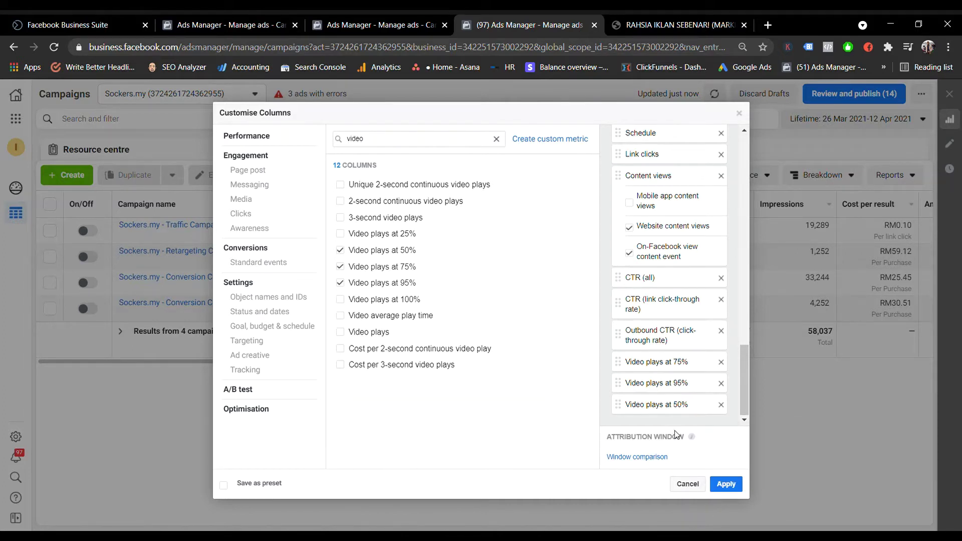
click(223, 486)
click(339, 489)
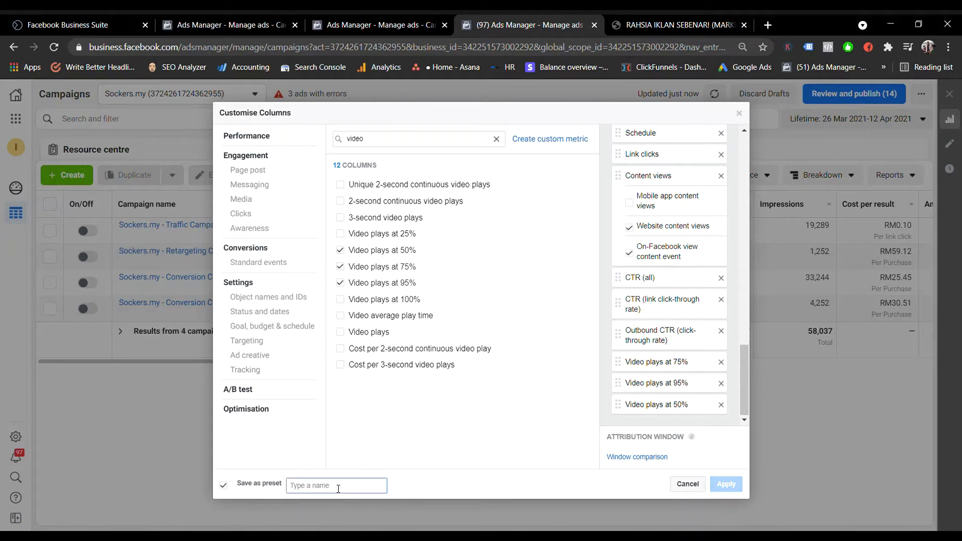
text(Main)
click(481, 442)
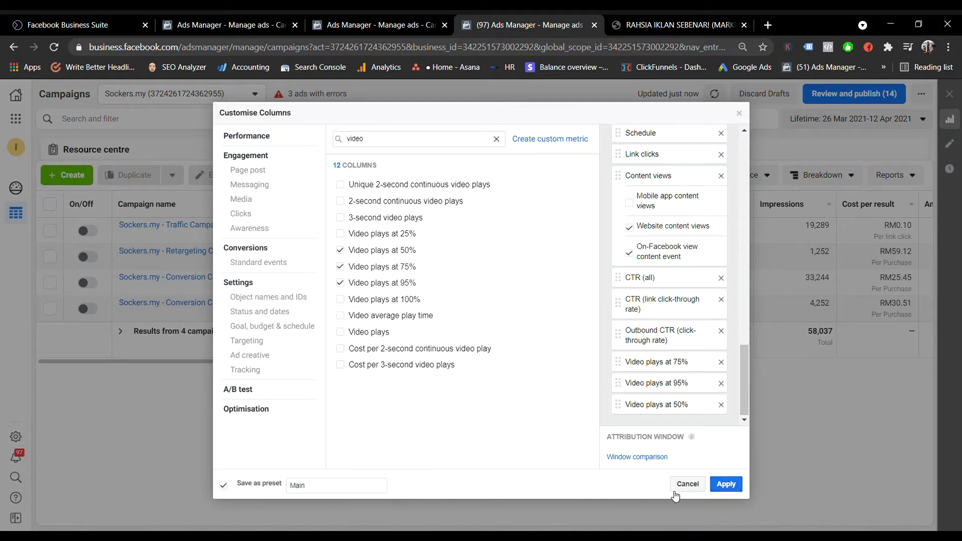
click(692, 492)
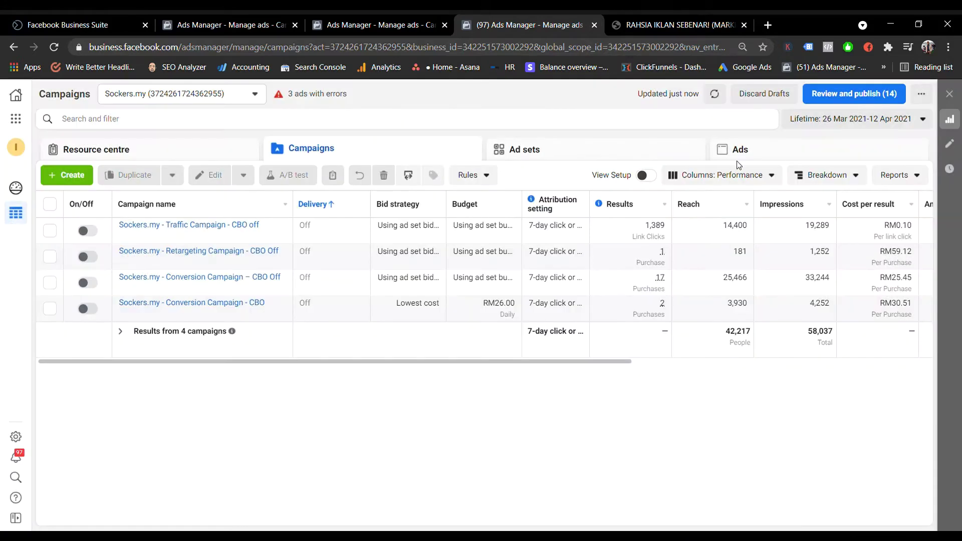
Apply the existing Main column preset to the campaigns table and review its purchase, checkout, cart and ROAS columns
click(726, 175)
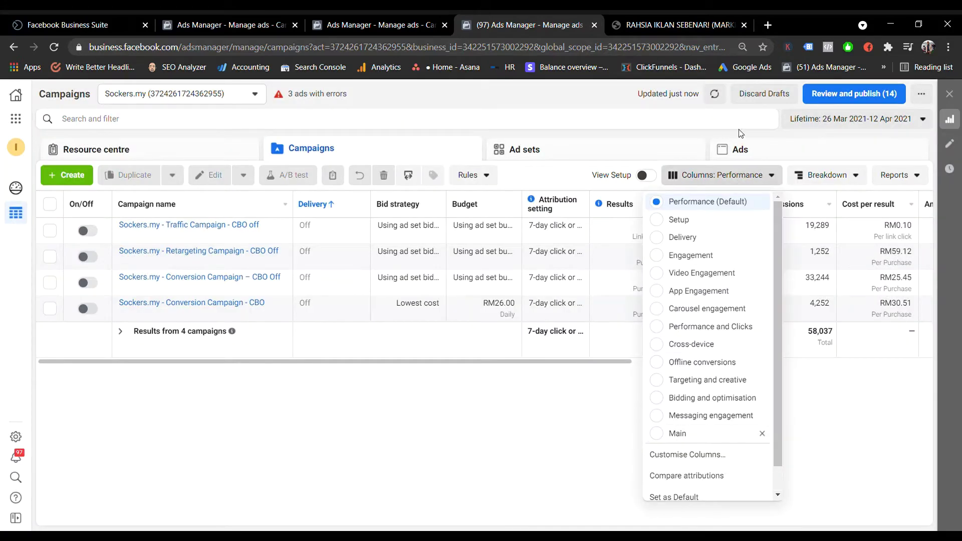
click(740, 181)
click(740, 181)
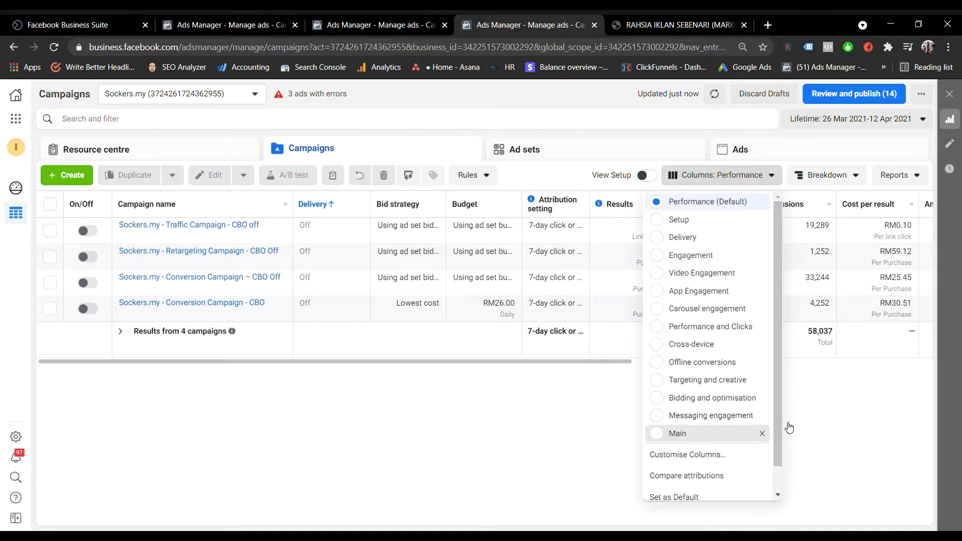
click(726, 433)
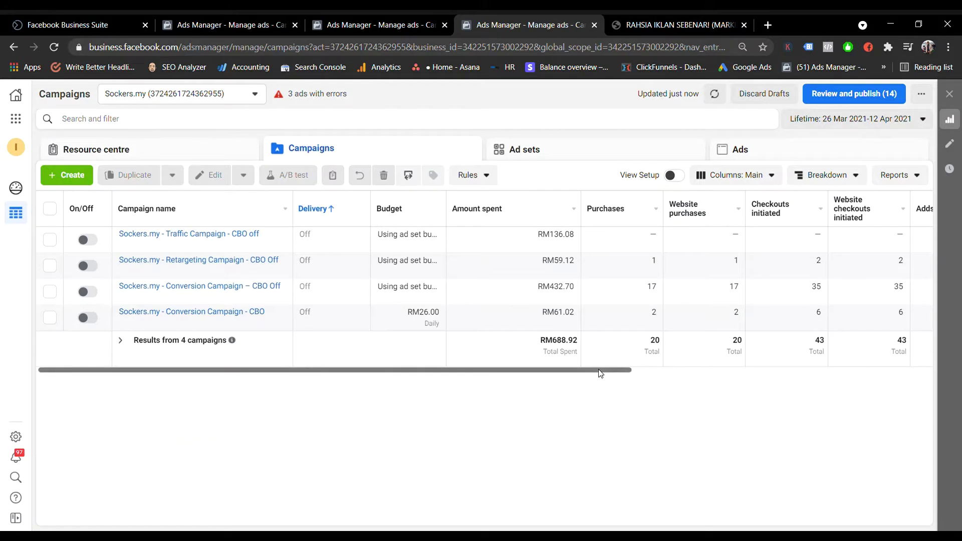
scroll(600, 374, right, 10)
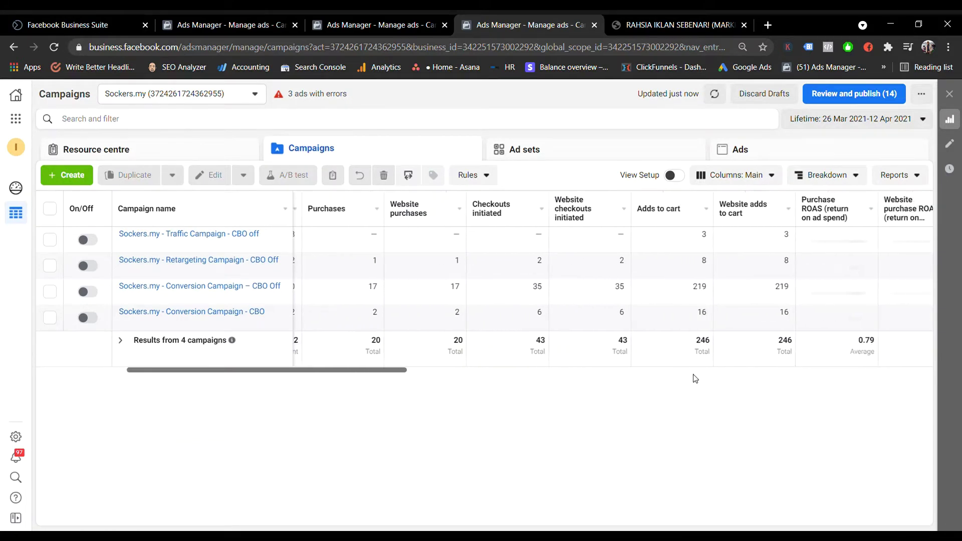
scroll(726, 375, left, 10)
scroll(589, 375, right, 5)
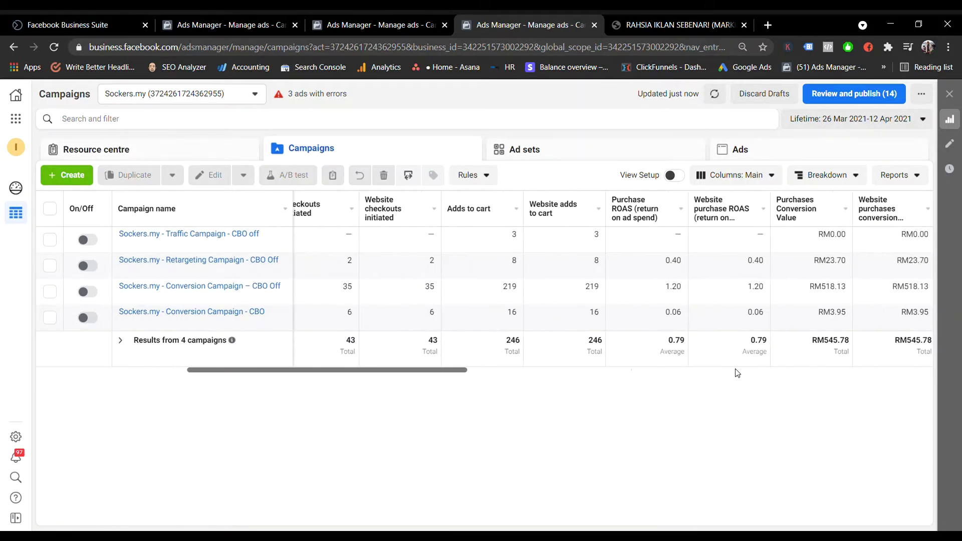
Examine the campaigns' amount spent, purchases, checkouts initiated and adds to cart in the Main column view
scroll(487, 374, left, 10)
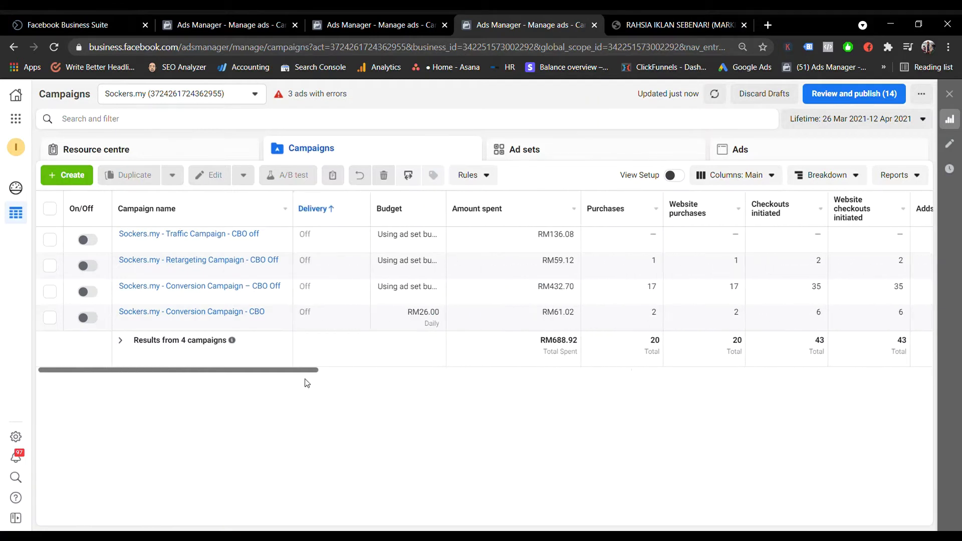
drag(307, 383, 349, 383)
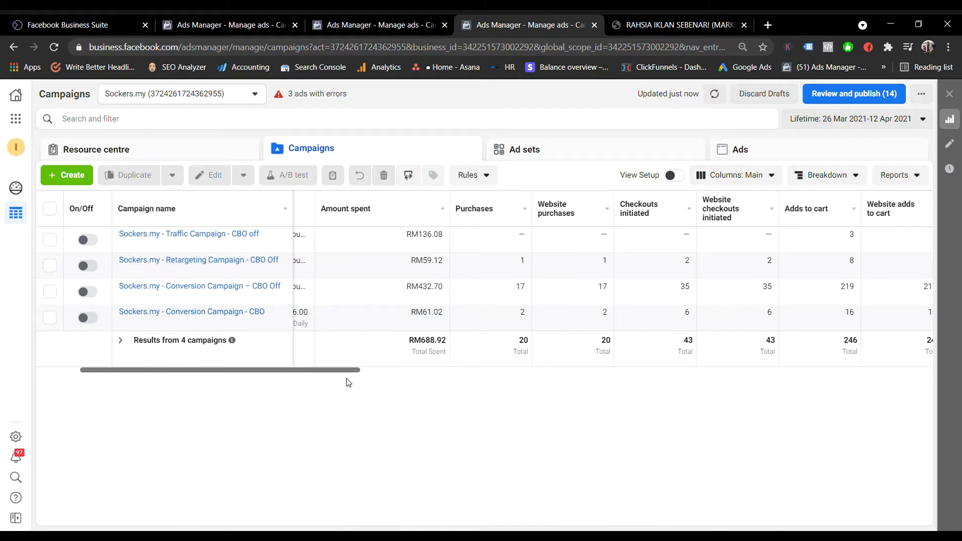
drag(348, 383, 236, 372)
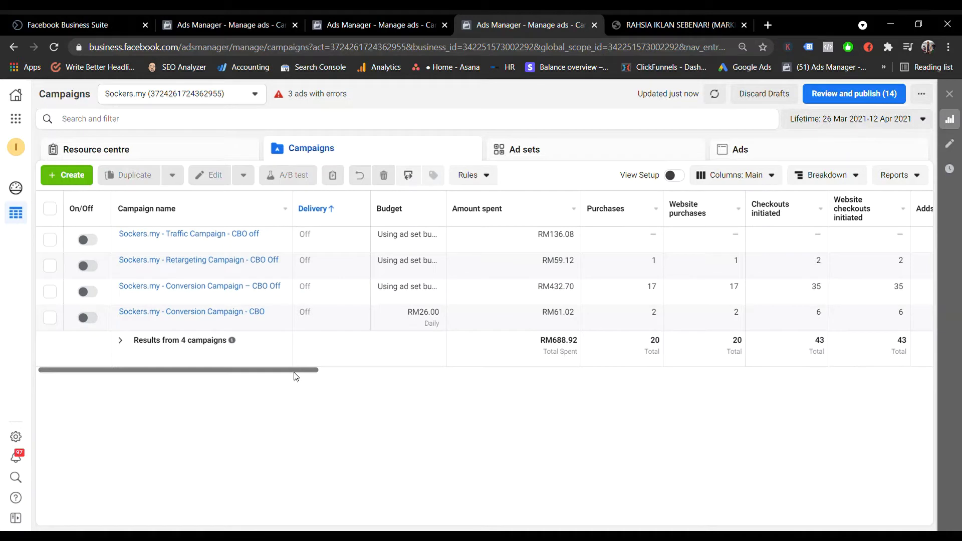
drag(289, 373, 326, 373)
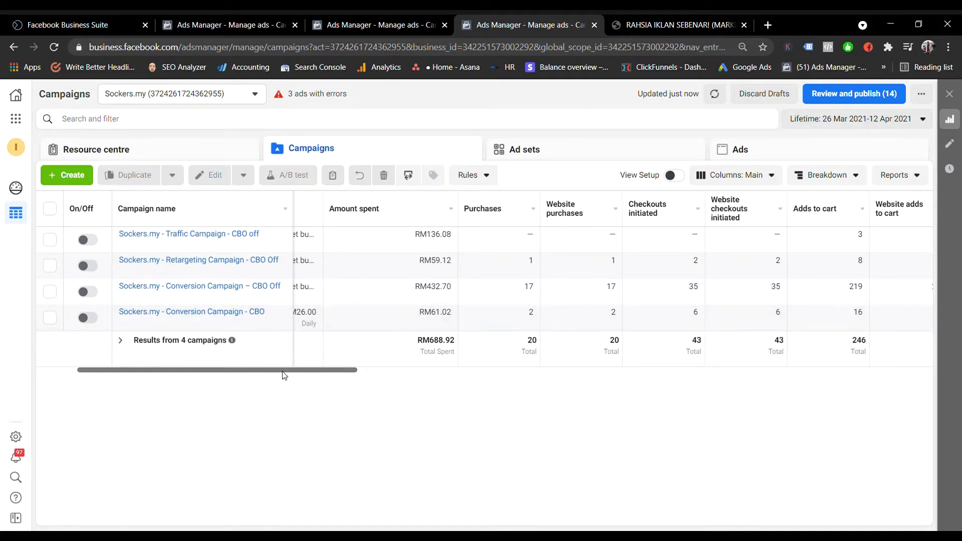
drag(287, 376, 334, 371)
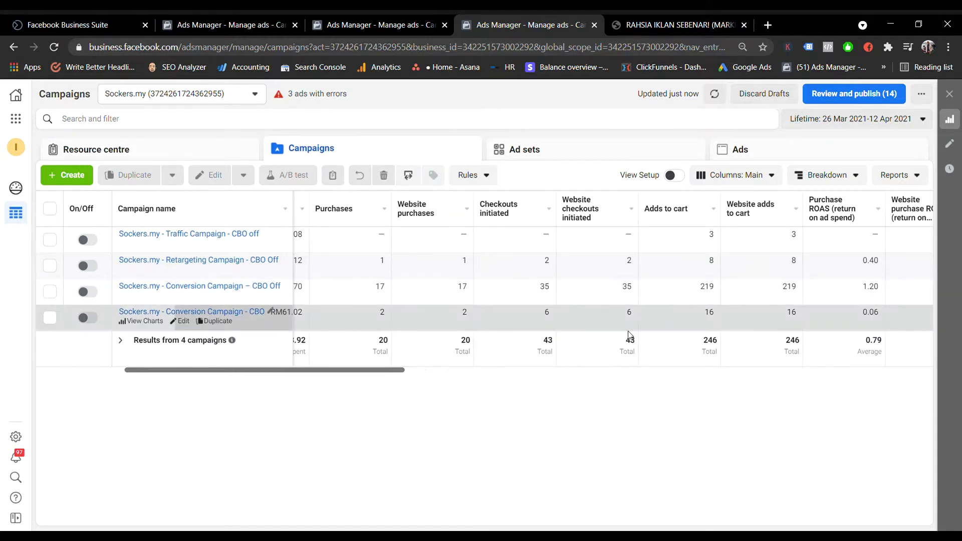
drag(357, 382, 321, 388)
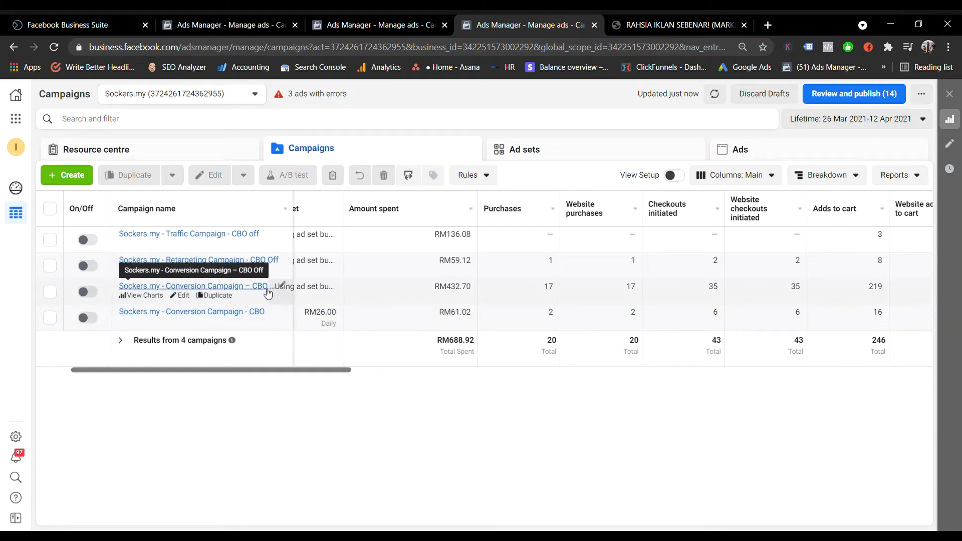
Examine the campaigns' purchase ROAS, purchases conversion value, results, reach, impressions and cost per result
drag(310, 371, 476, 395)
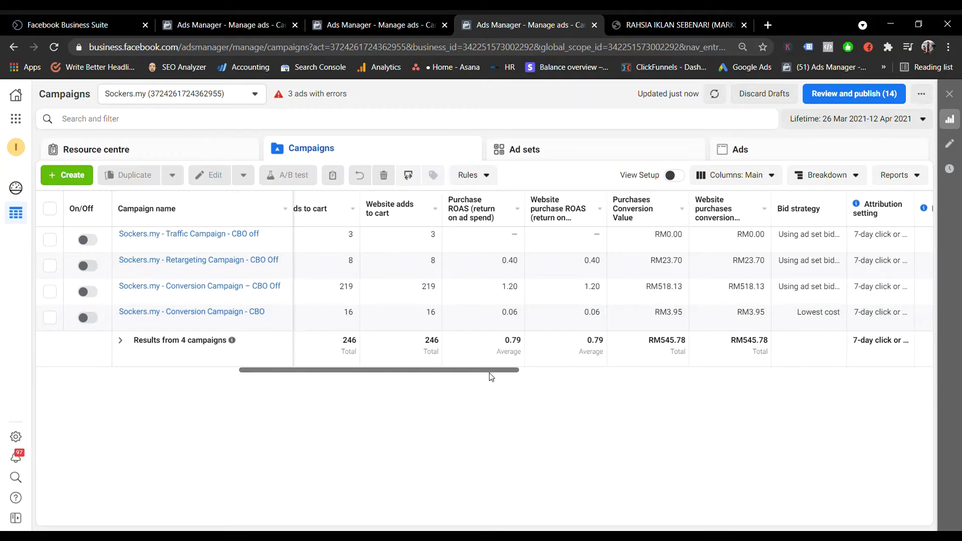
drag(491, 377, 530, 377)
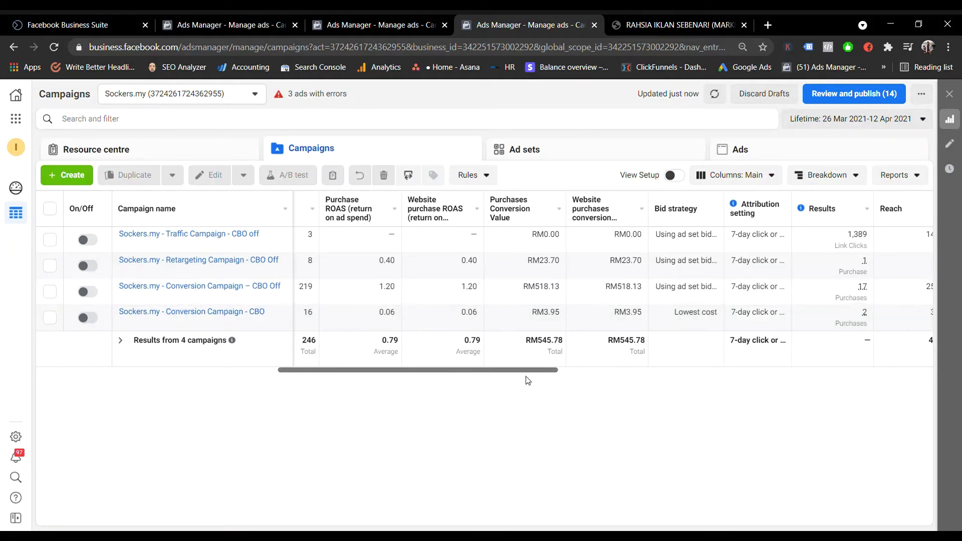
drag(525, 381, 656, 378)
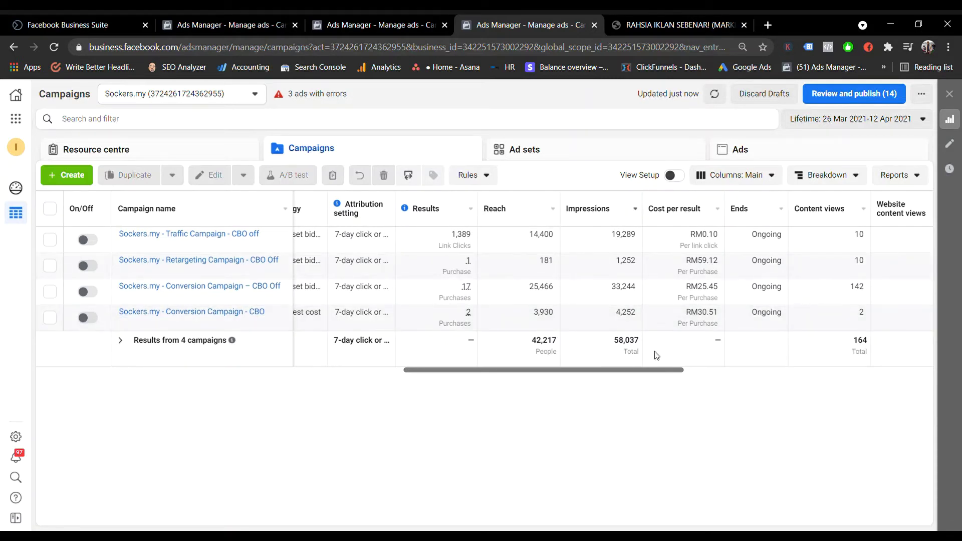
scroll(601, 378, right, 3)
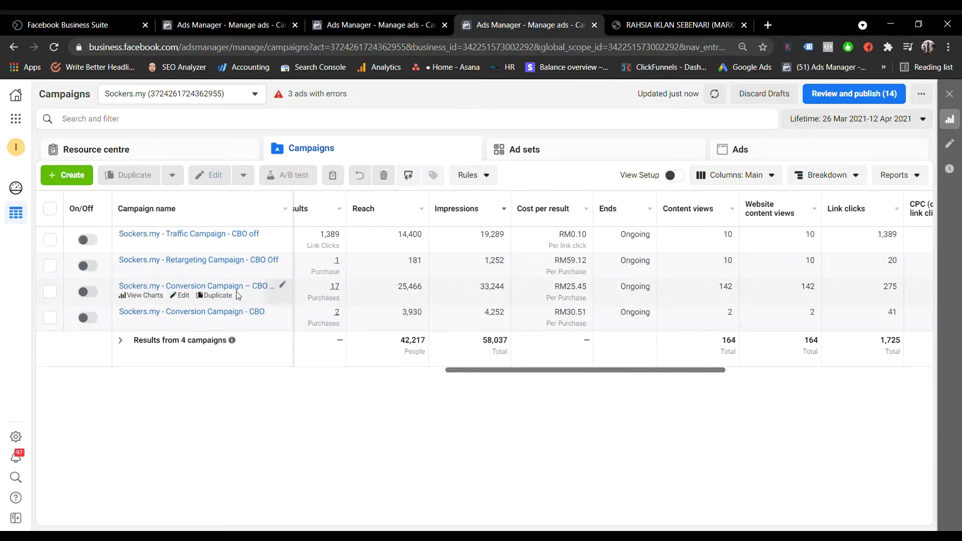
Mark only Sockers.my - Conversion Campaign – CBO Off and review its link clicks, CPC, CPM, CTR, frequency and video play columns
click(50, 317)
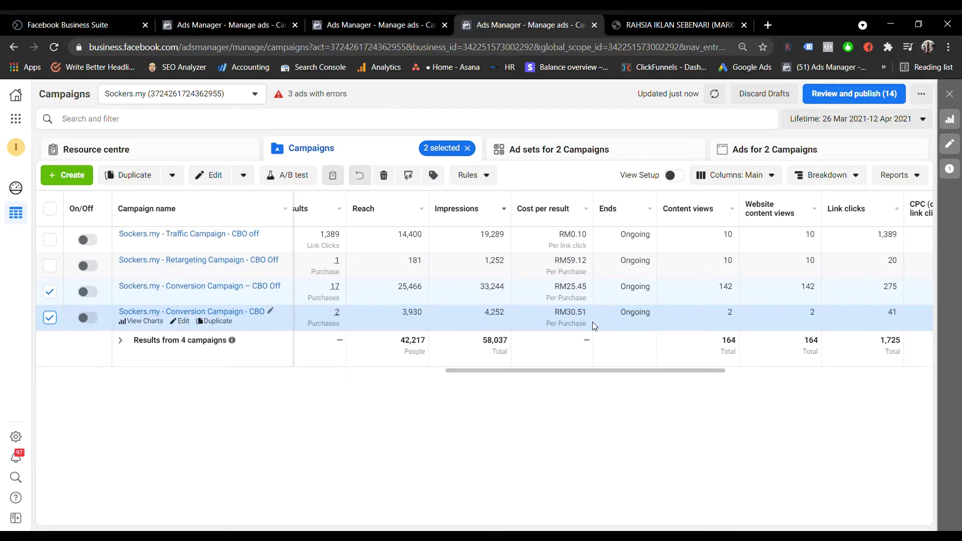
click(50, 317)
scroll(501, 376, right, 3)
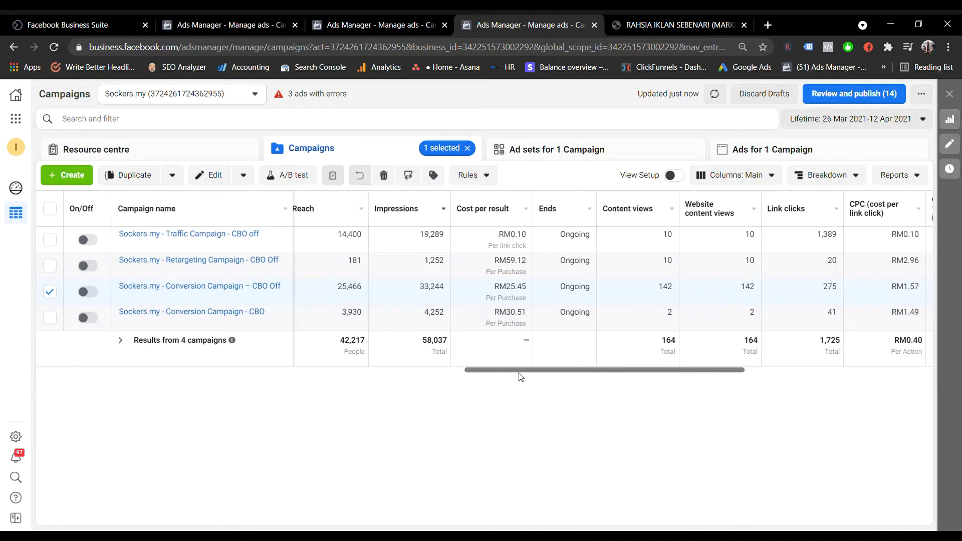
drag(521, 377, 584, 377)
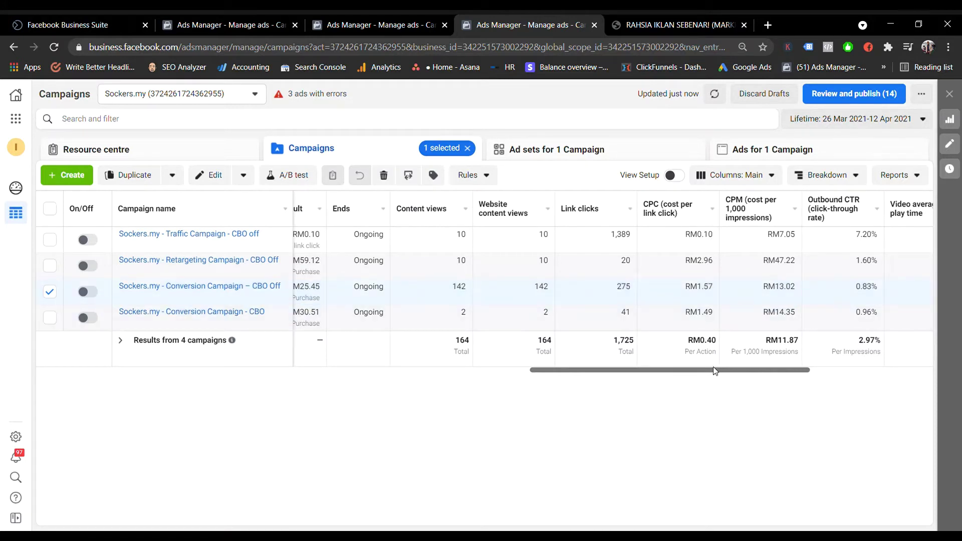
drag(709, 368, 769, 371)
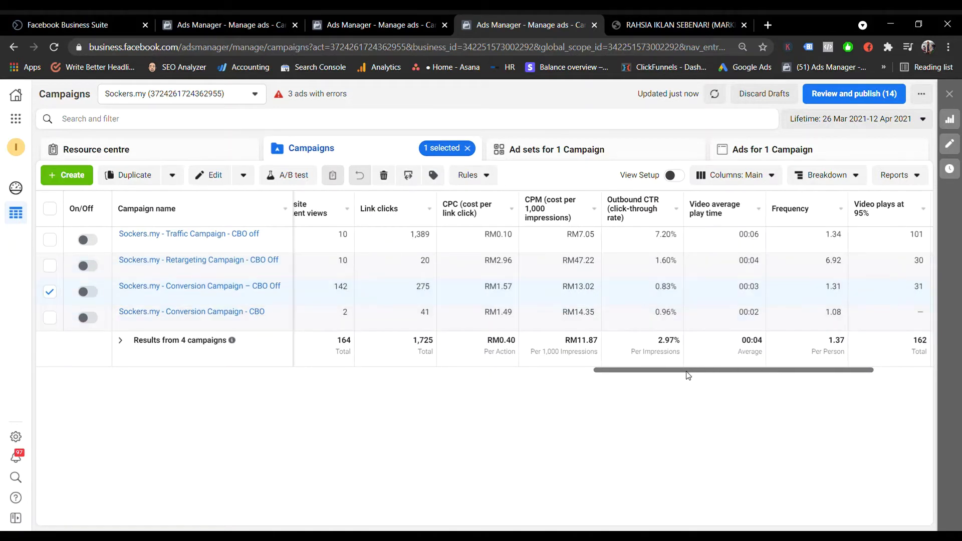
drag(687, 373, 768, 374)
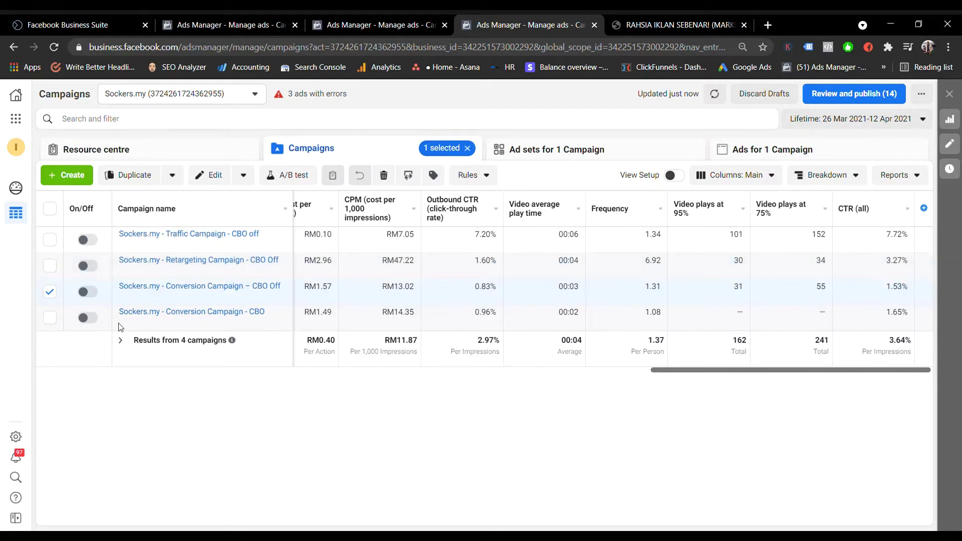
Clear the conversion campaign's selection and check the ad sets inside Sockers.my - Retargeting Campaign - CBO Off, returning to the campaigns list
click(56, 294)
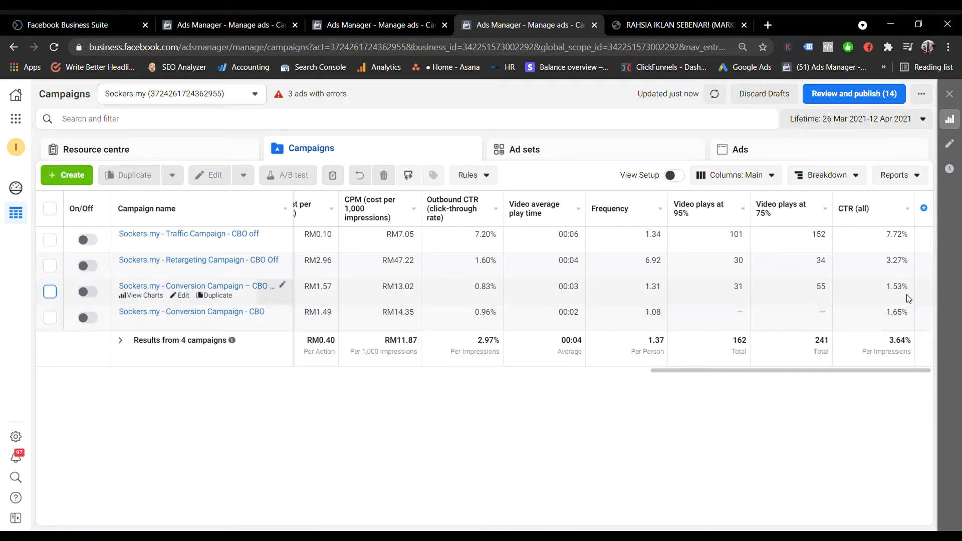
drag(887, 372, 897, 440)
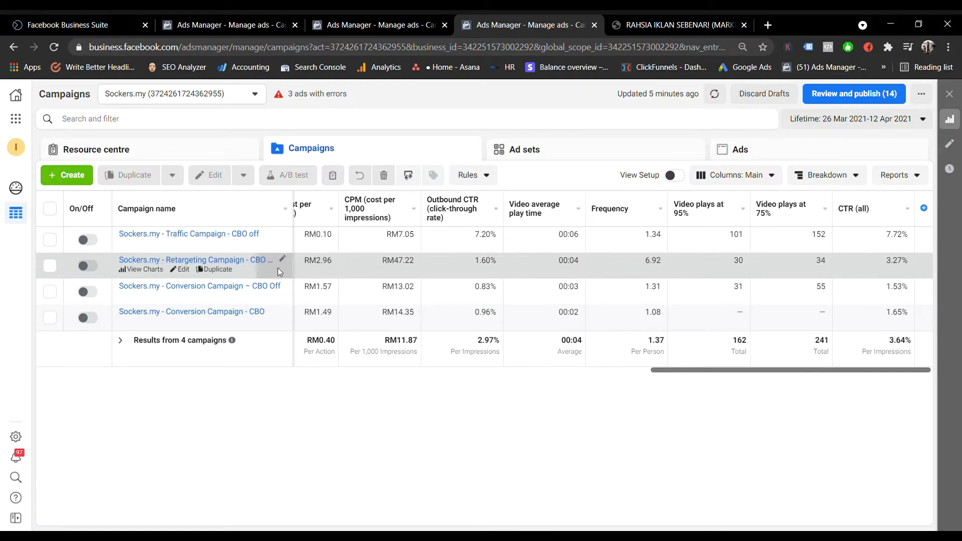
click(222, 260)
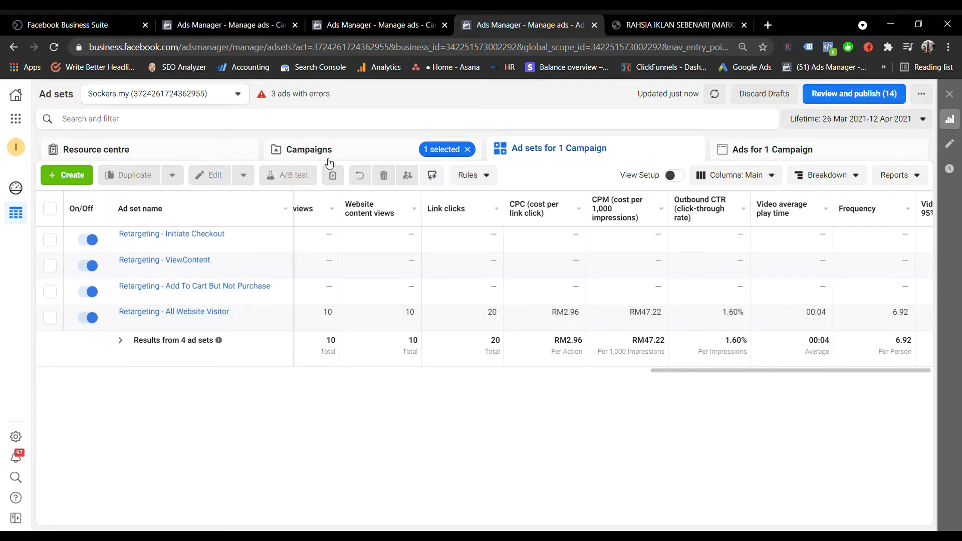
click(358, 153)
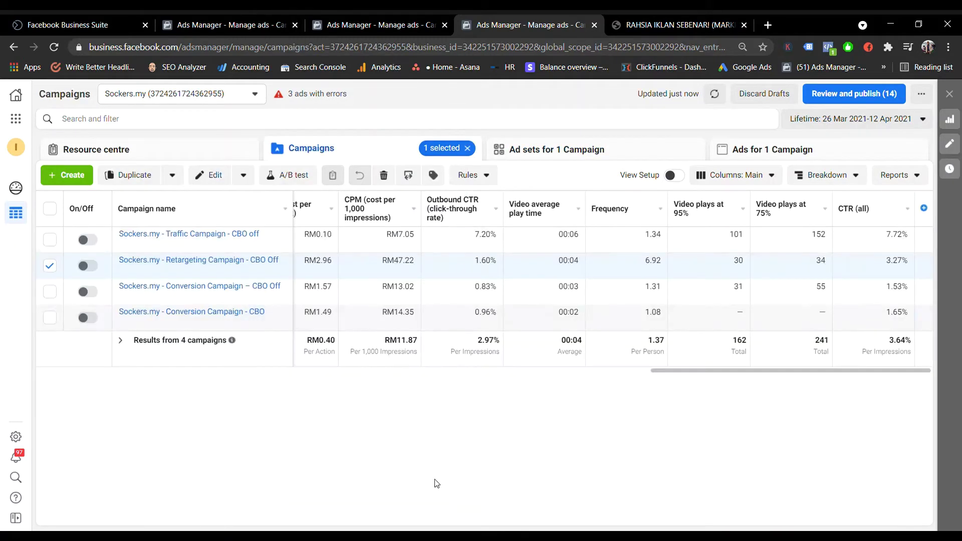
Review the retargeting campaign's amount spent, purchases, checkouts initiated and adds to cart
drag(689, 378, 78, 379)
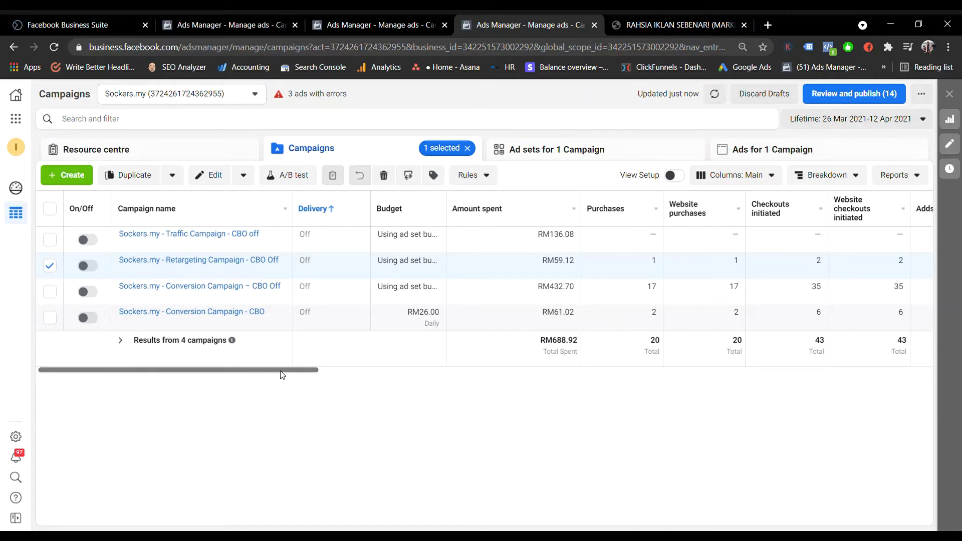
drag(281, 375, 308, 375)
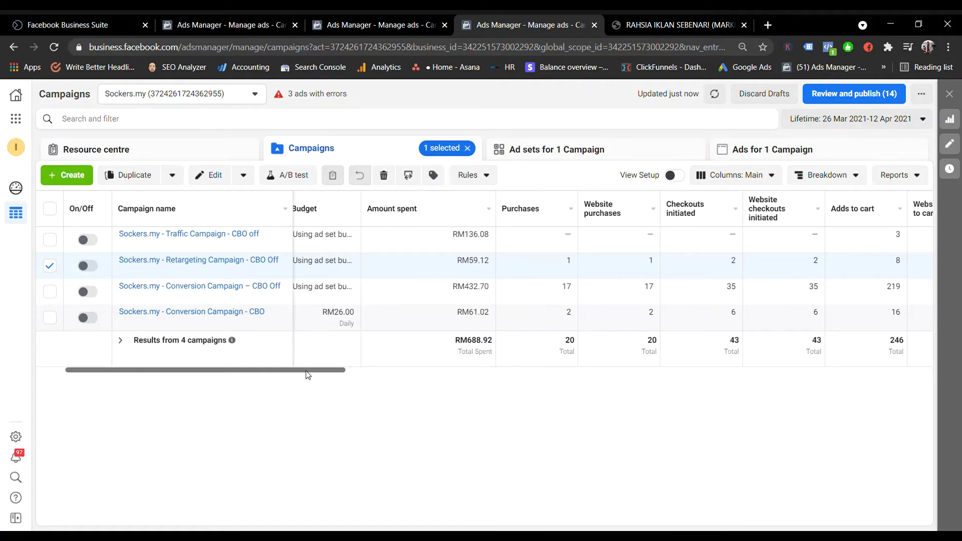
drag(308, 375, 326, 376)
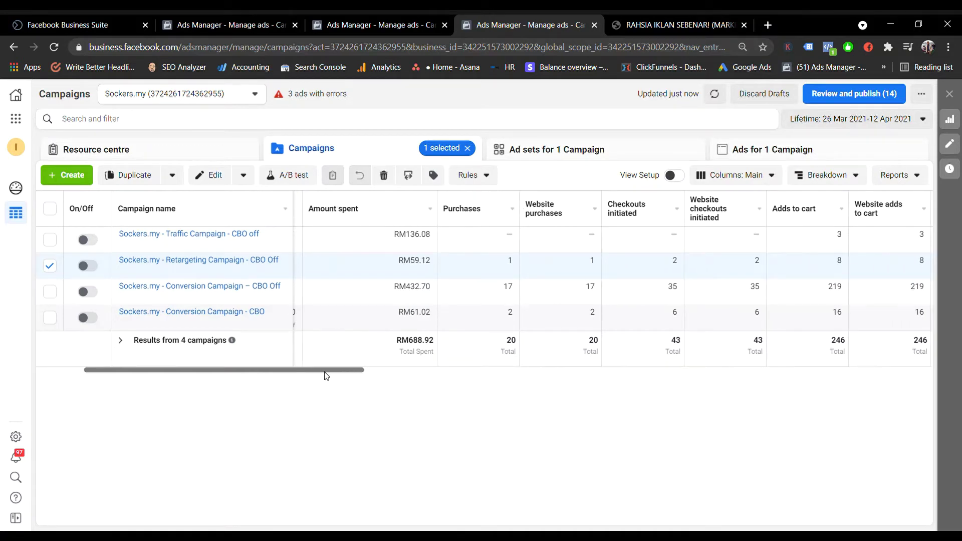
drag(326, 376, 376, 372)
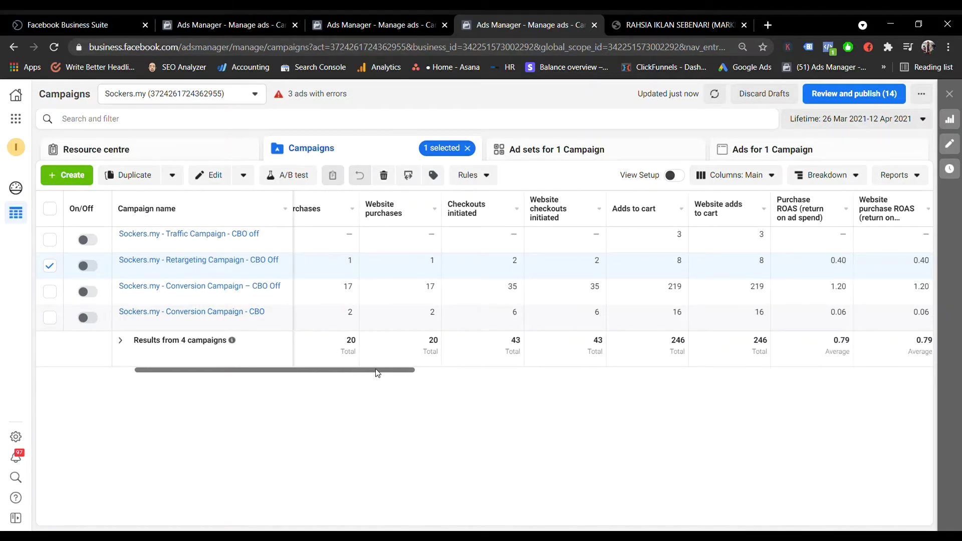
drag(376, 372, 245, 380)
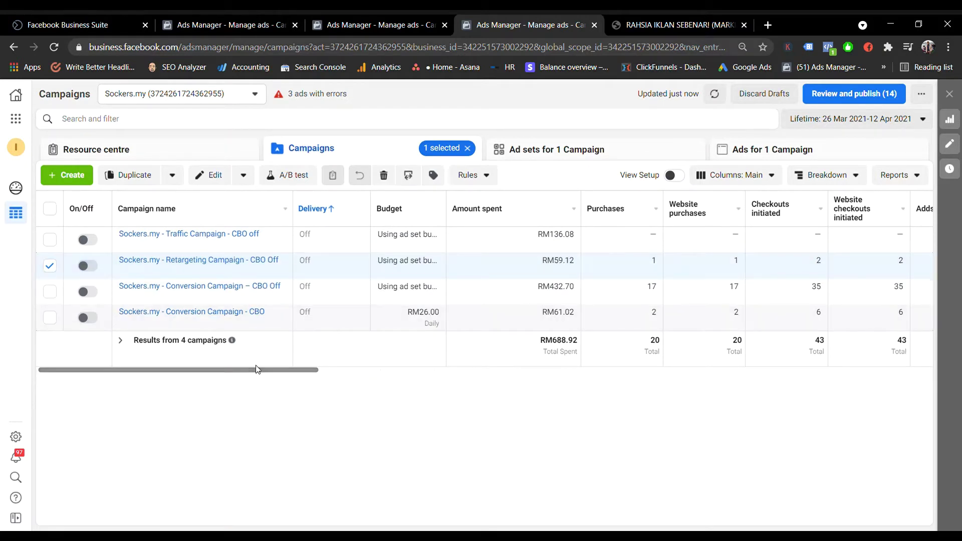
drag(280, 373, 429, 383)
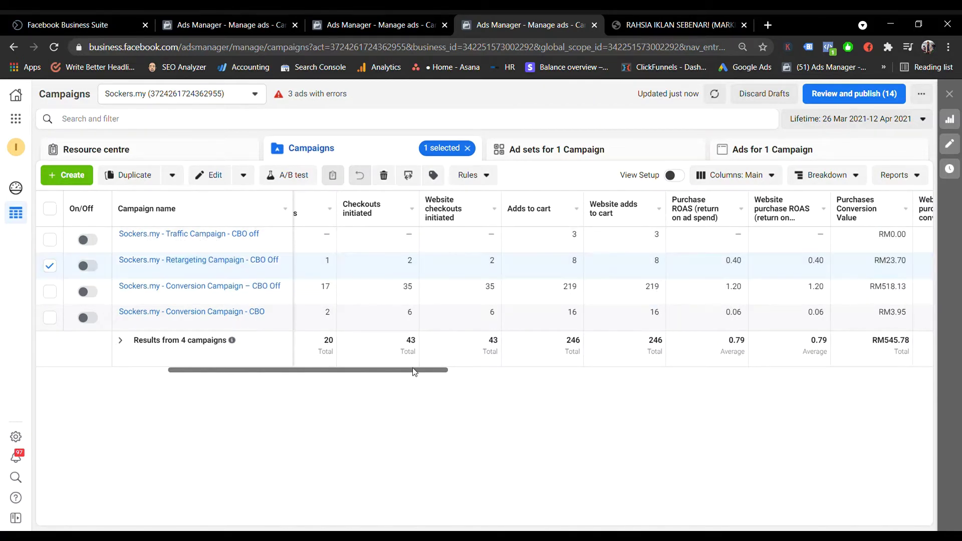
drag(413, 369, 374, 370)
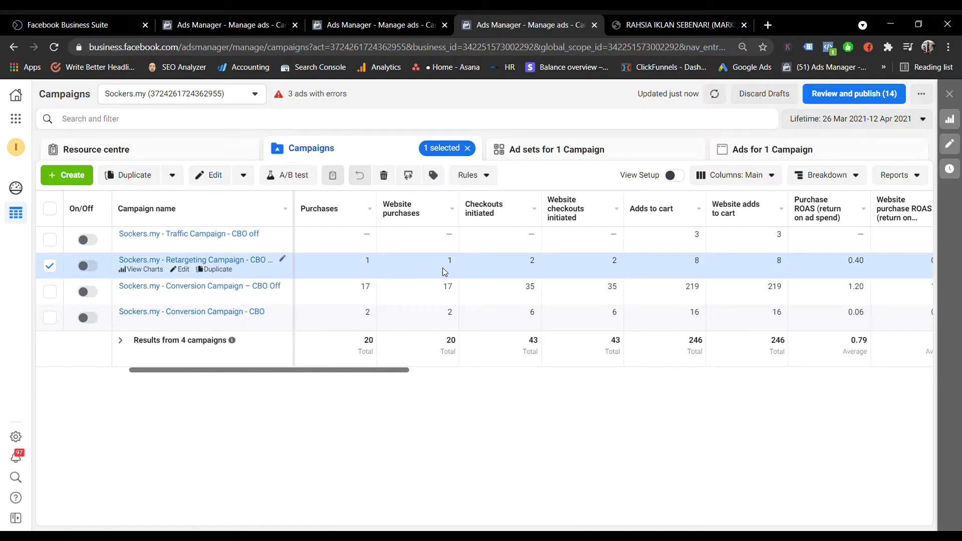
Review the retargeting campaign's ROAS, purchases conversion value, CPC, CPM, outbound CTR, frequency and video play columns
drag(397, 371, 515, 379)
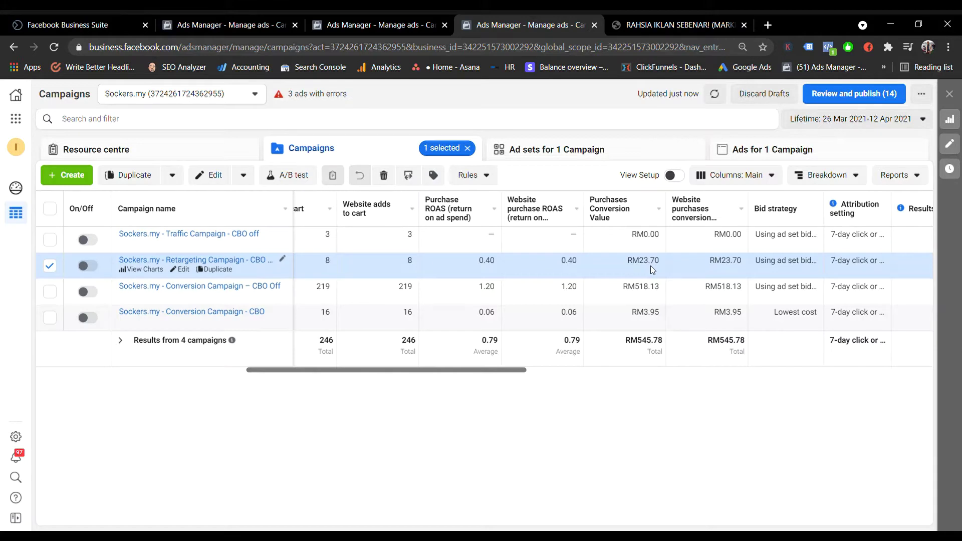
drag(509, 372, 819, 385)
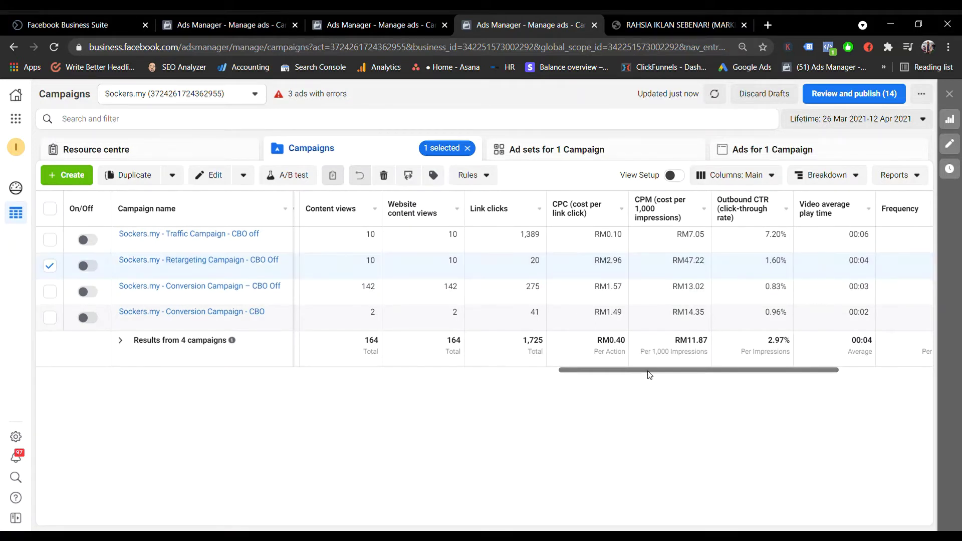
drag(650, 374, 756, 382)
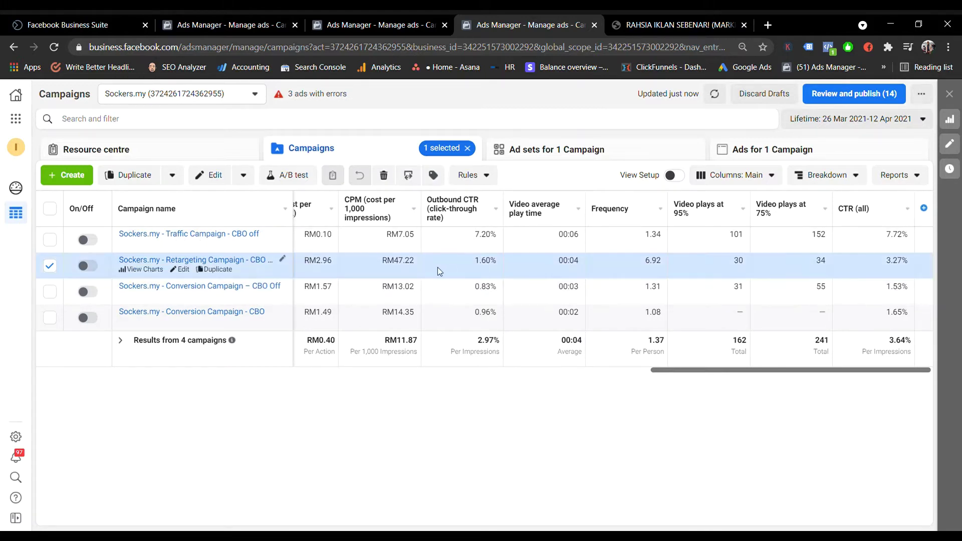
Compare the retargeting campaign with the conversion campaigns on amount spent, purchases, adds to cart, ROAS and conversion value
drag(859, 370, 371, 415)
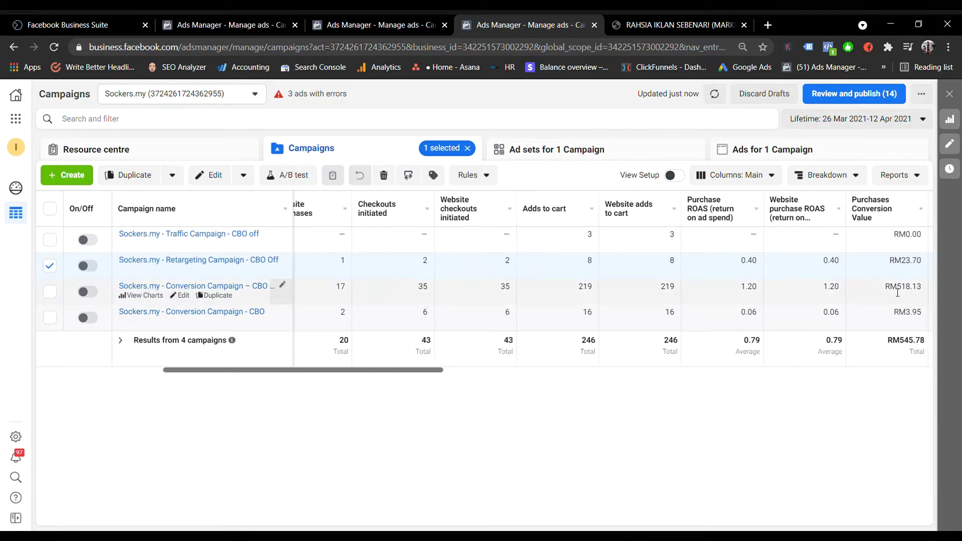
drag(438, 371, 297, 403)
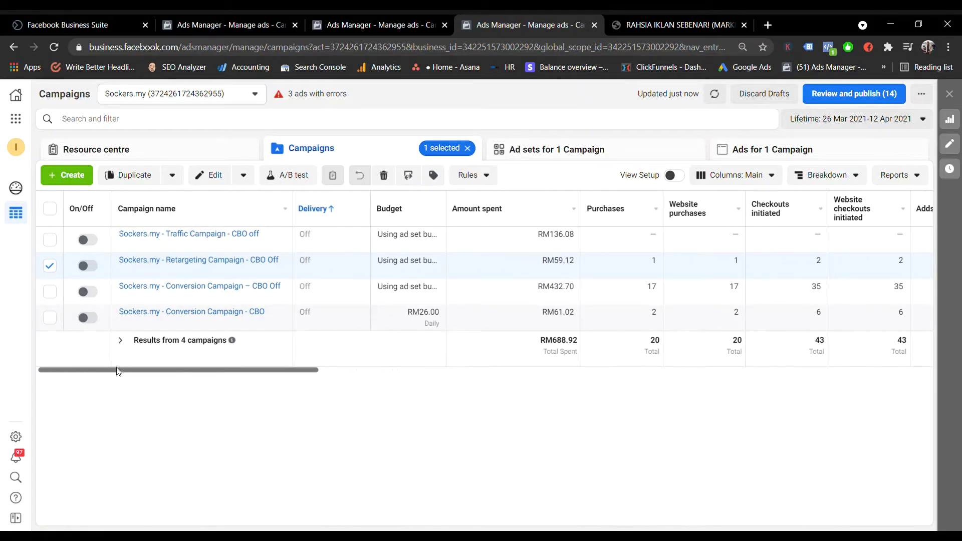
drag(253, 377, 329, 391)
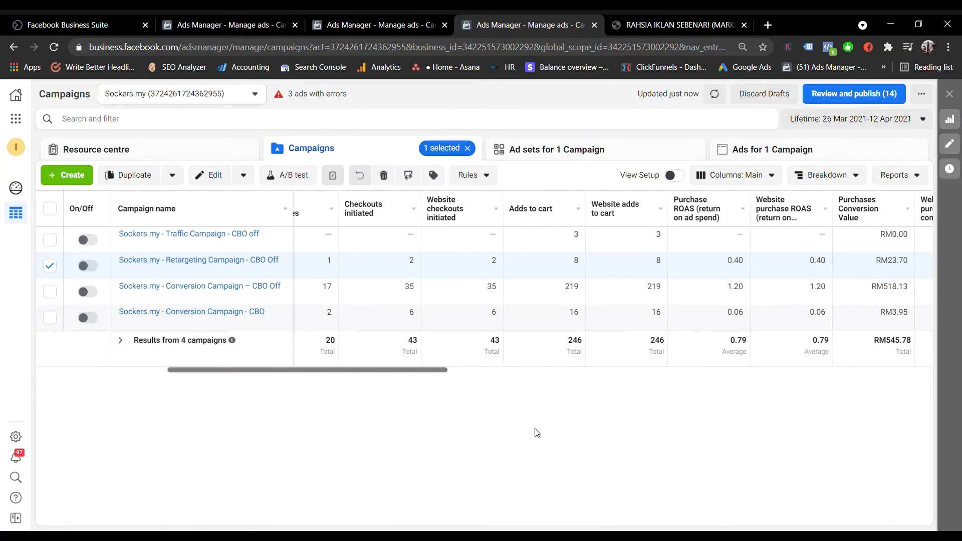
drag(434, 370, 278, 382)
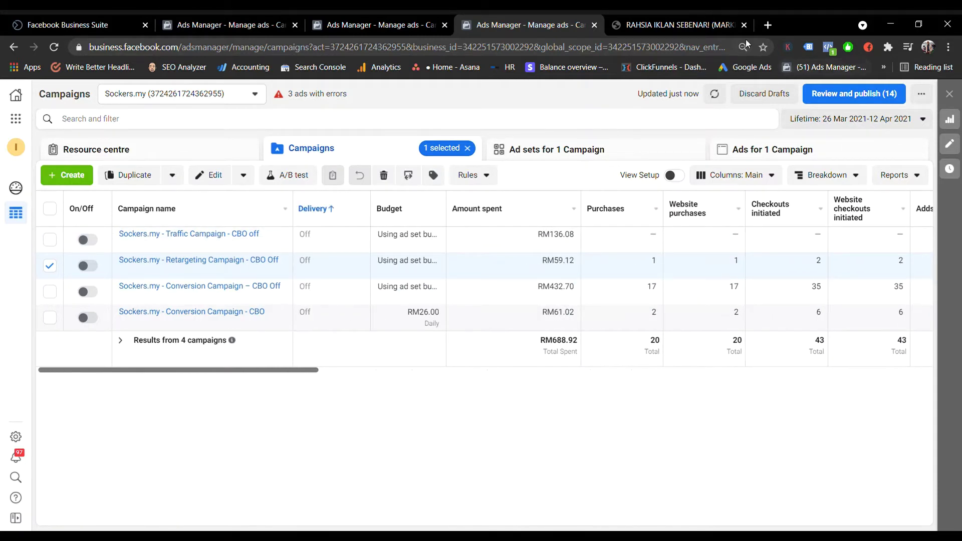
drag(279, 378, 238, 387)
mouse_move(304, 377)
mouse_down()
mouse_move(315, 377)
mouse_move(305, 377)
mouse_up()
Open the retargeting campaign's ad sets to check their budgets, spend and purchases, and return to the campaigns list
click(200, 261)
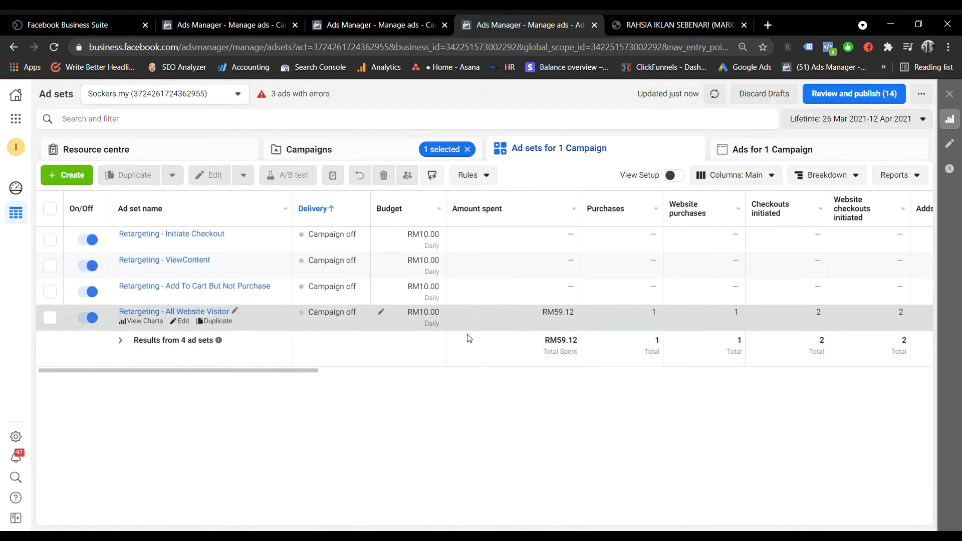
drag(307, 370, 349, 172)
click(358, 153)
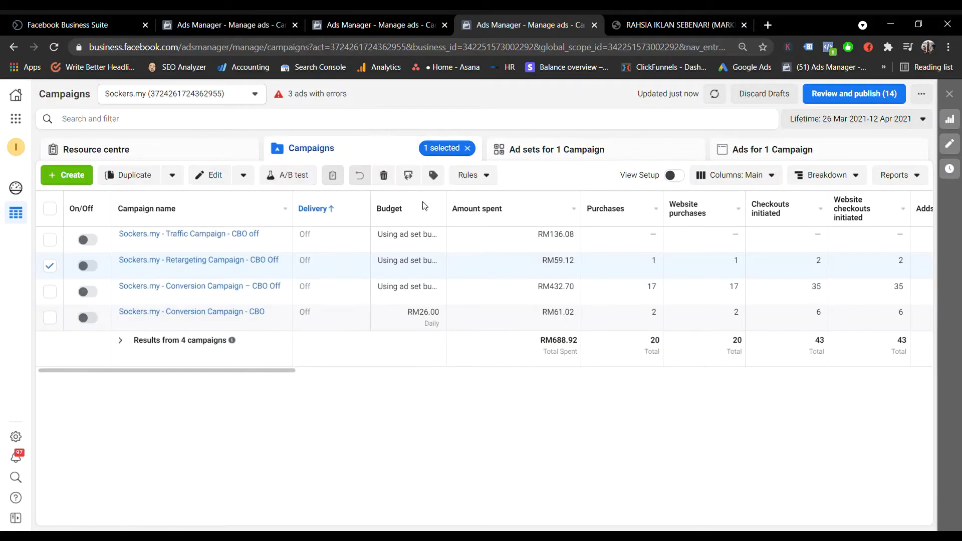
Open the retargeting campaign's ad sets and inspect the All Website Visitor ad set's budget, amount spent, purchases and checkouts initiated
drag(295, 369, 315, 377)
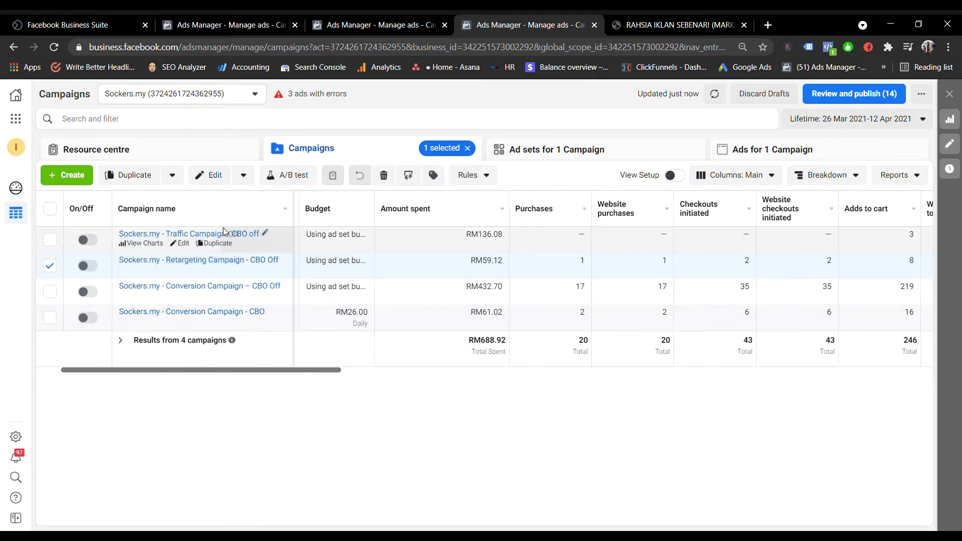
drag(310, 369, 226, 410)
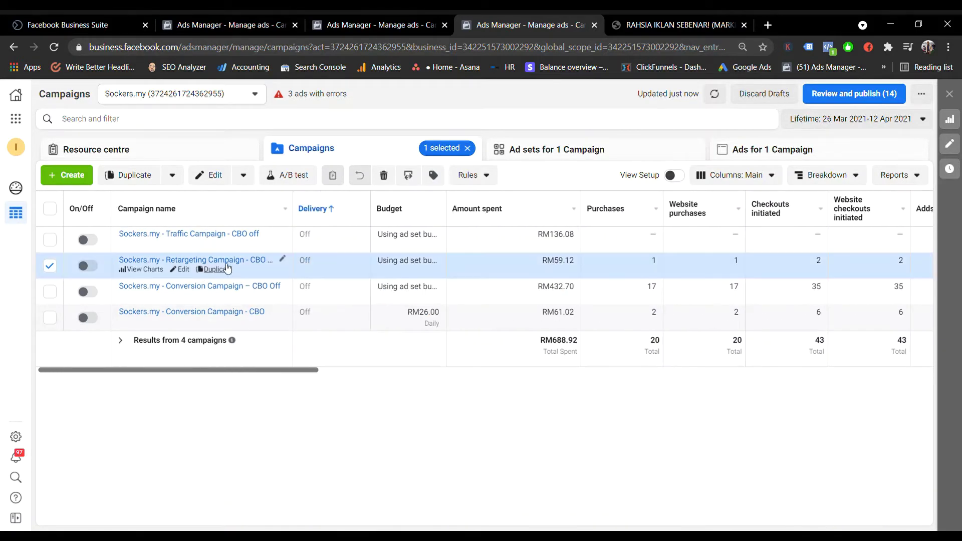
click(216, 260)
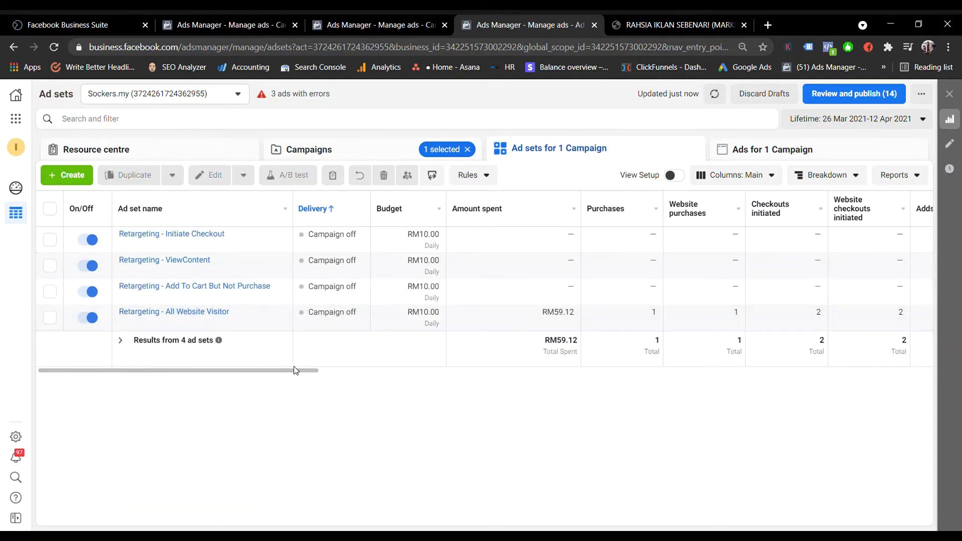
drag(275, 367, 187, 408)
click(50, 317)
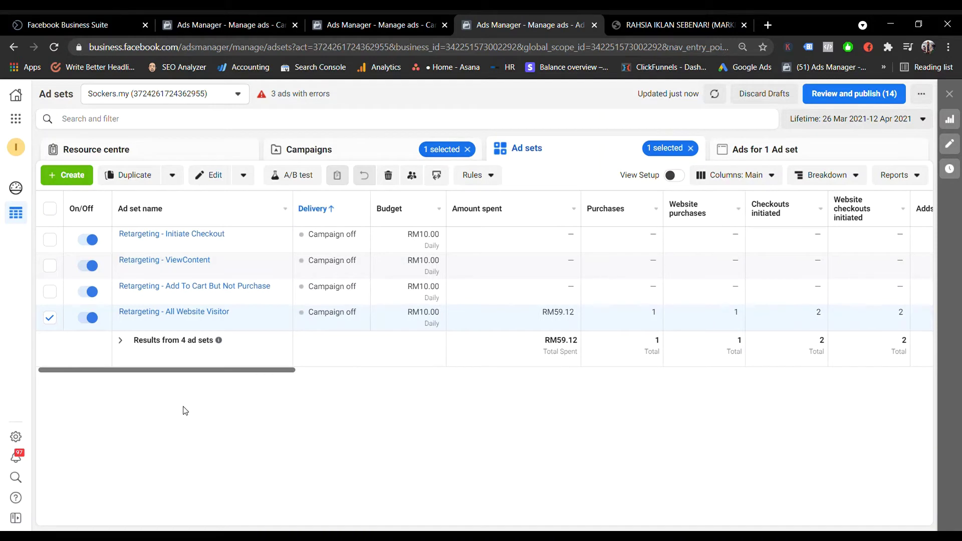
click(49, 318)
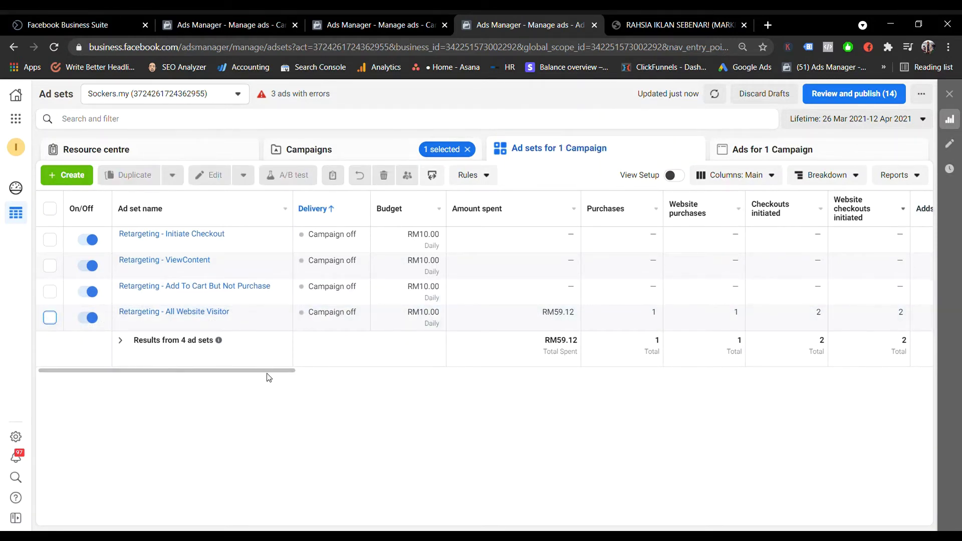
drag(269, 375, 207, 453)
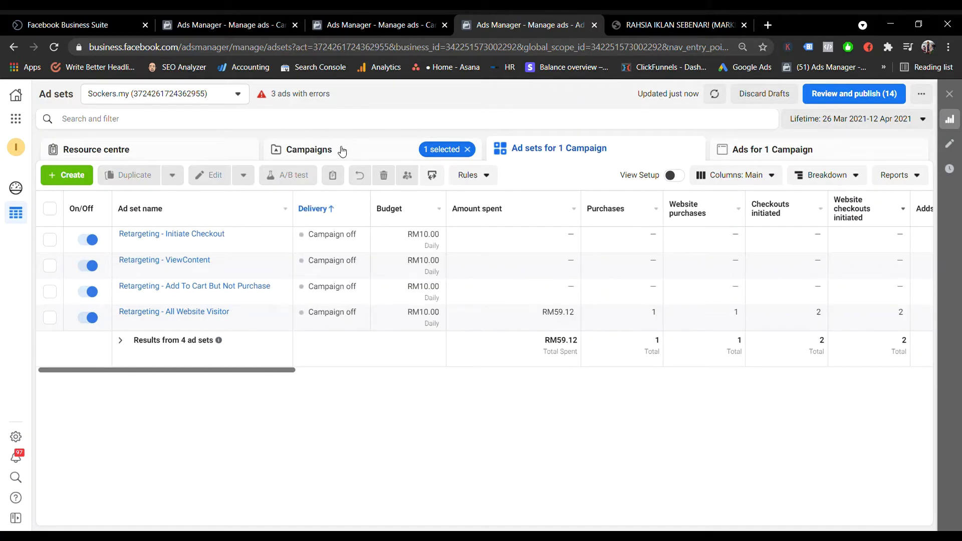
Return to the campaigns list, clear the retargeting campaign's selection and compare all campaigns on amount spent, purchases, checkouts and adds to cart
click(306, 150)
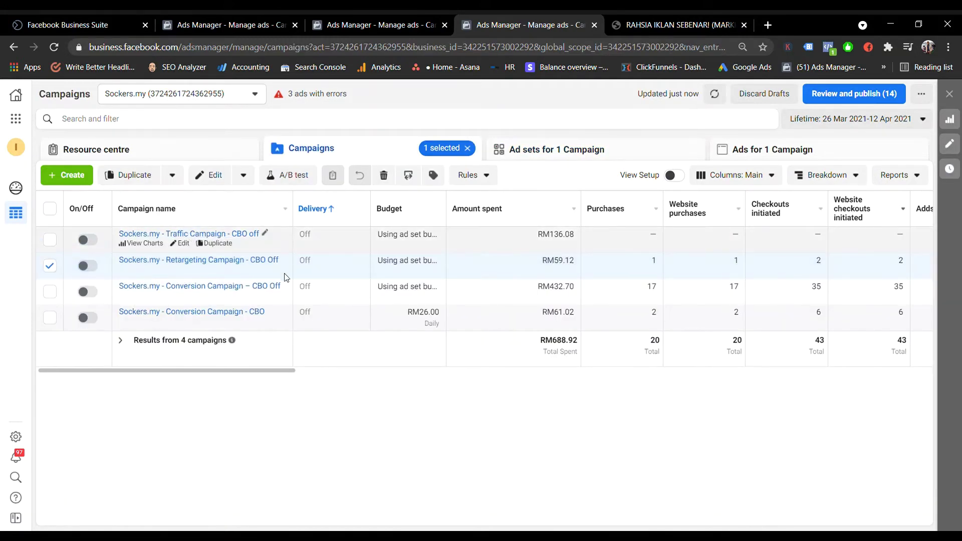
click(50, 266)
mouse_move(191, 371)
mouse_down()
mouse_move(236, 380)
mouse_move(197, 376)
mouse_up()
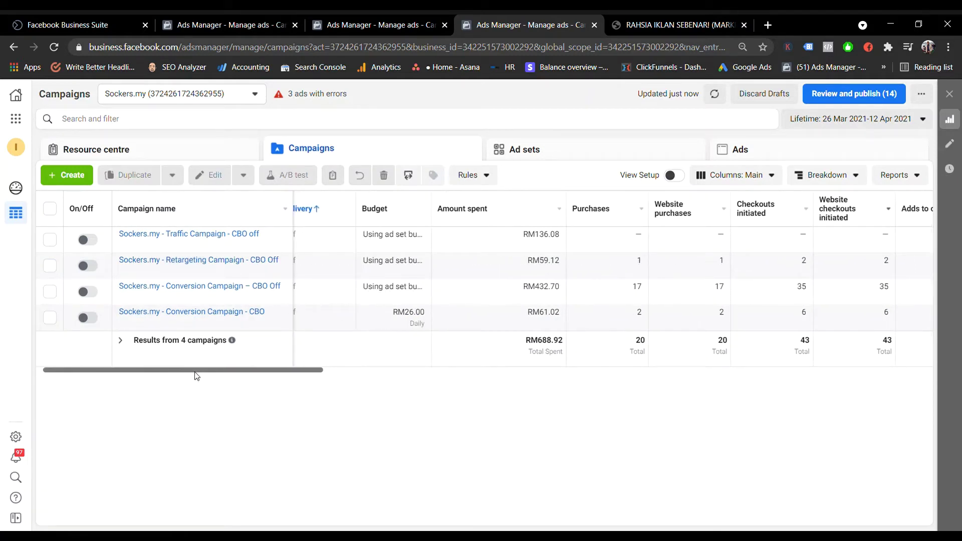
mouse_move(197, 376)
mouse_down()
mouse_move(223, 379)
mouse_move(191, 376)
mouse_up()
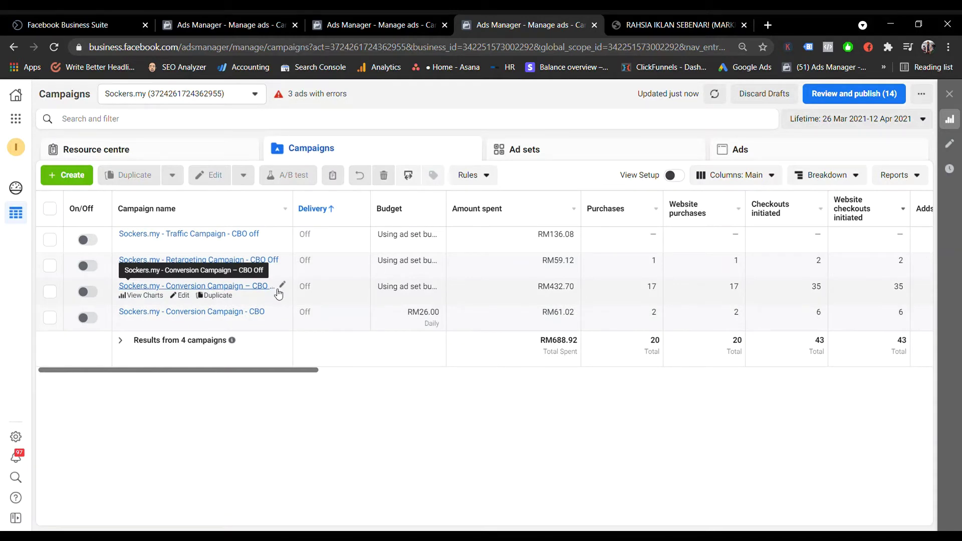
drag(308, 375, 348, 377)
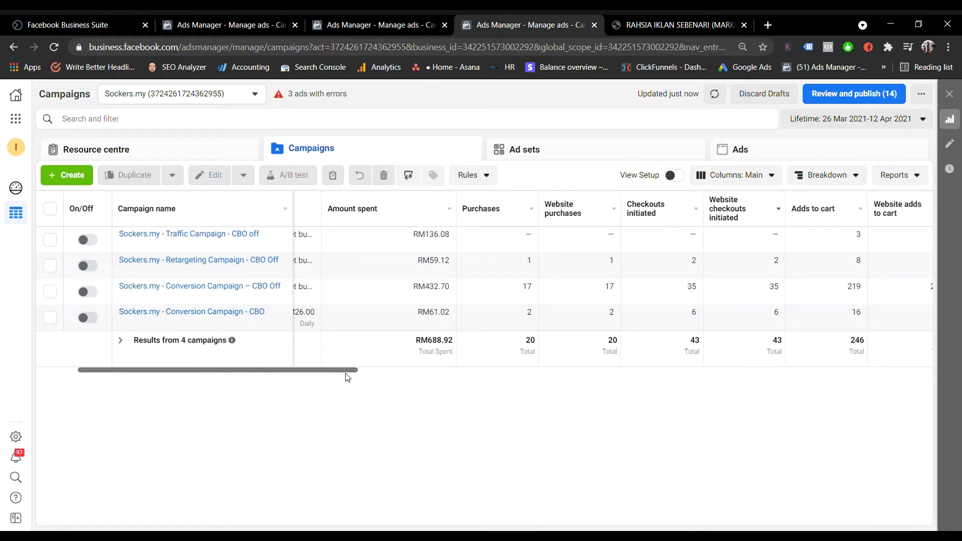
drag(348, 377, 161, 365)
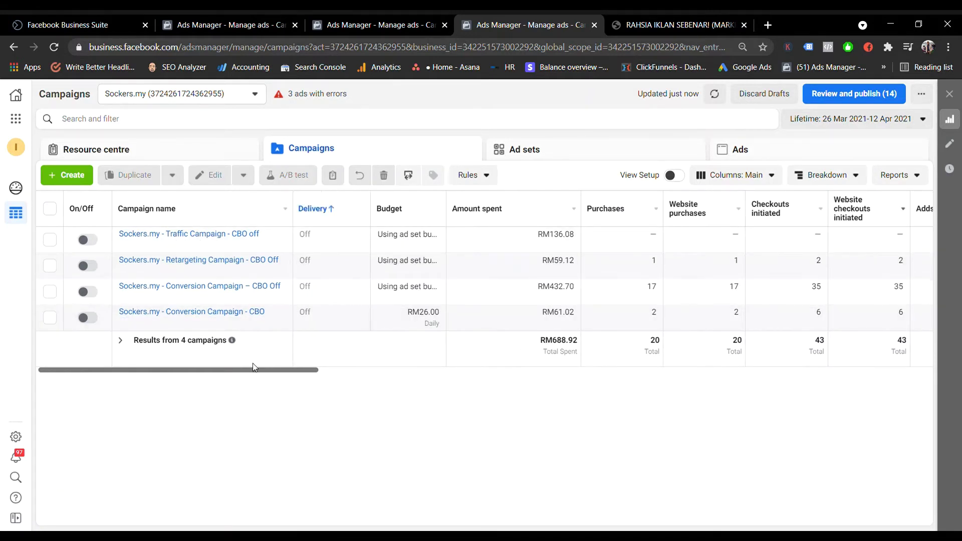
Open the ad sets of Conversion Campaign – CBO Off and review their budgets, amount spent, purchases, checkouts initiated and adds to cart
click(263, 288)
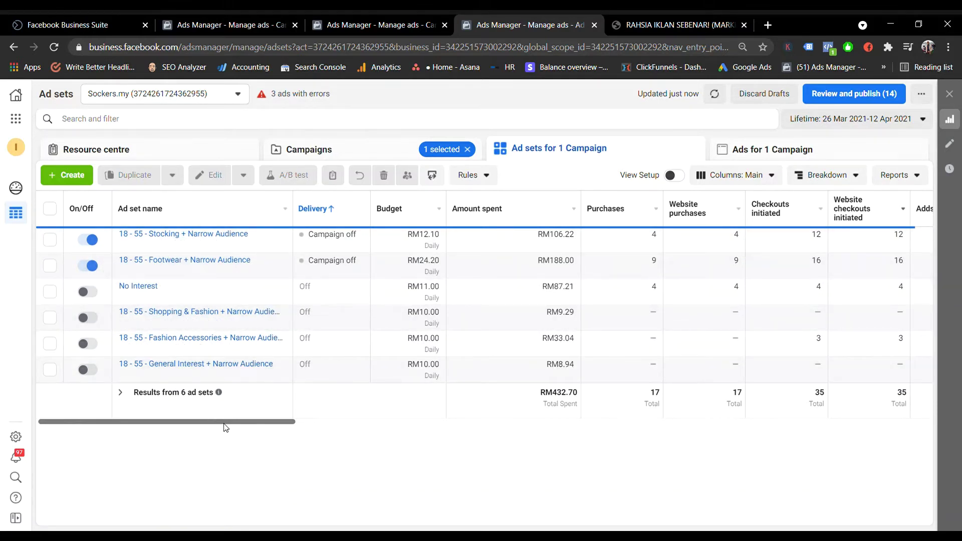
drag(227, 427, 170, 420)
mouse_move(239, 423)
mouse_down()
mouse_move(260, 425)
mouse_move(239, 429)
mouse_up()
drag(268, 425, 205, 432)
drag(234, 425, 337, 430)
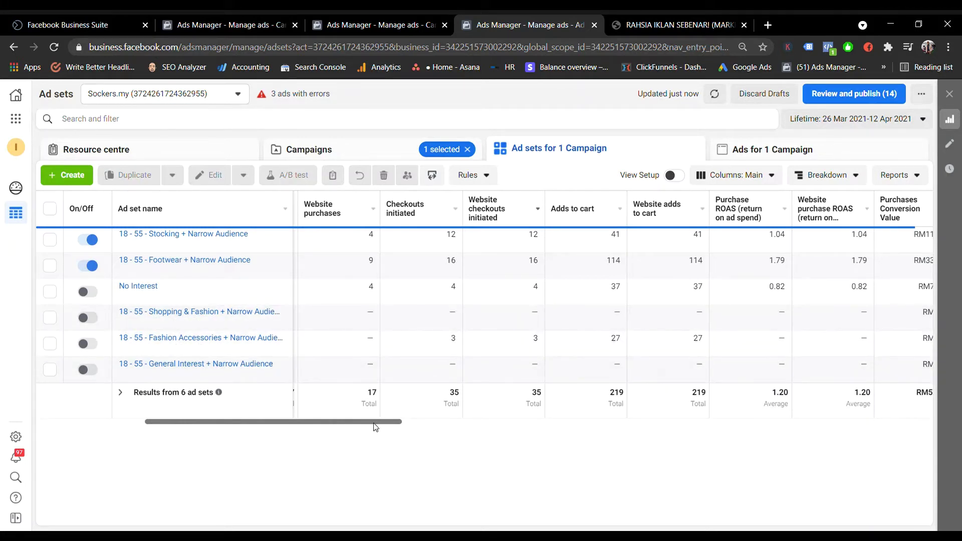
drag(376, 427, 331, 435)
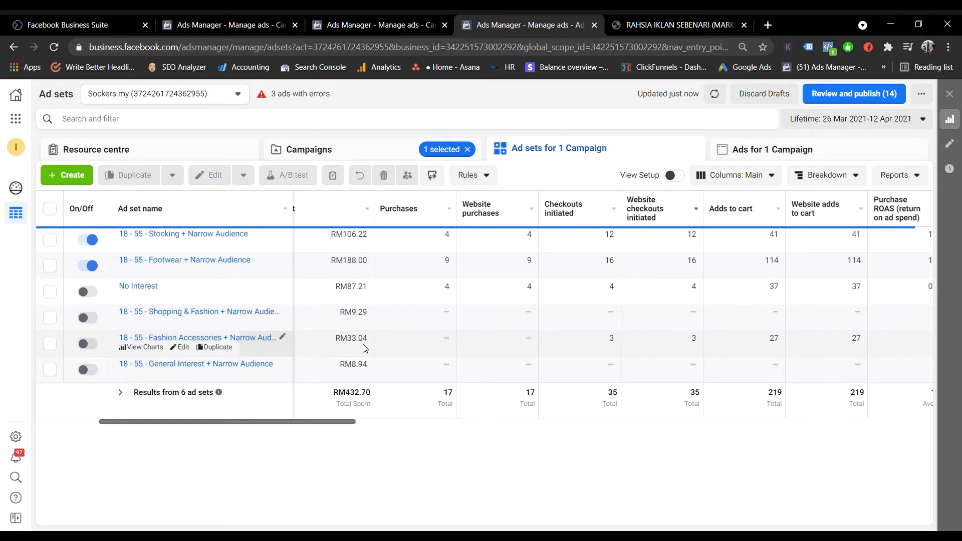
Examine the conversion ad sets' CPM, frequency, video plays and CTR (all), and compare their adds to cart and purchase ROAS
drag(345, 424, 923, 459)
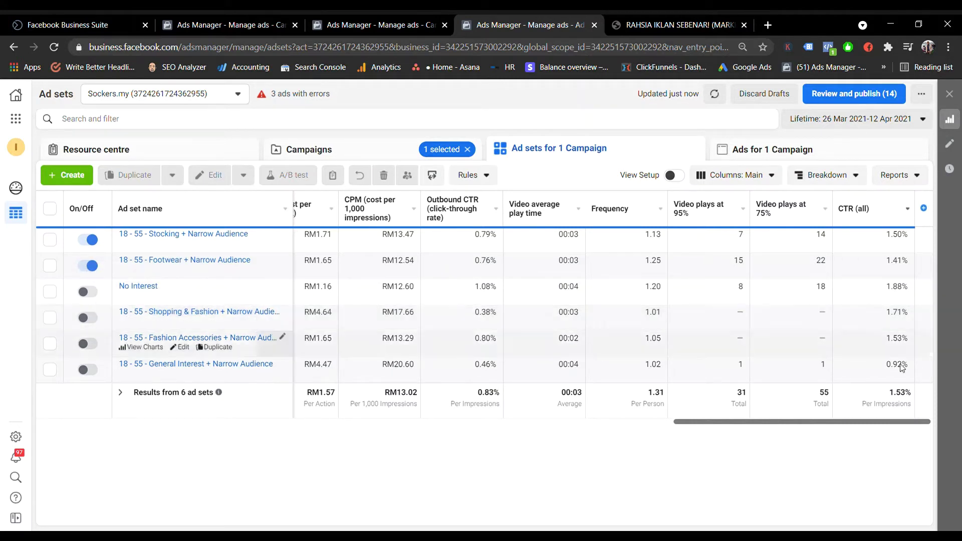
drag(873, 423, 198, 441)
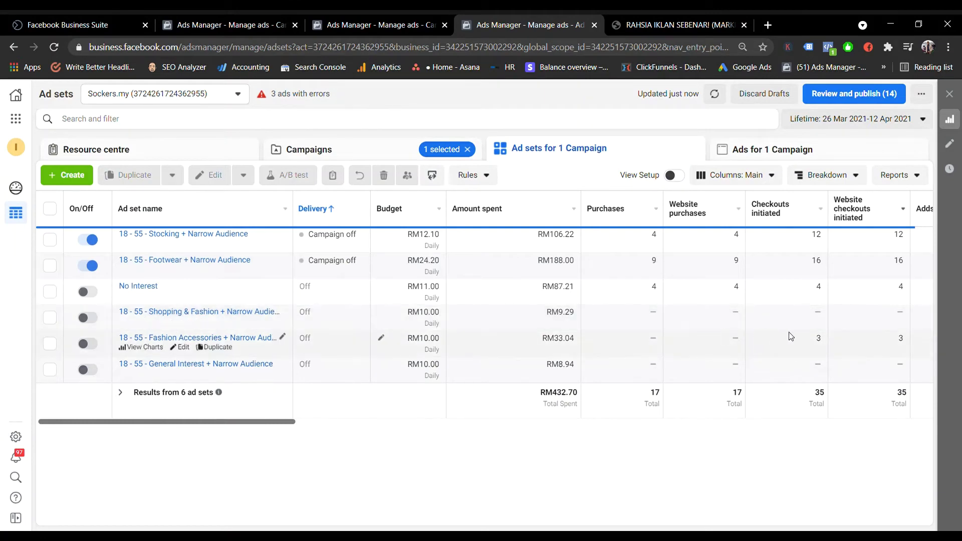
drag(232, 435, 264, 446)
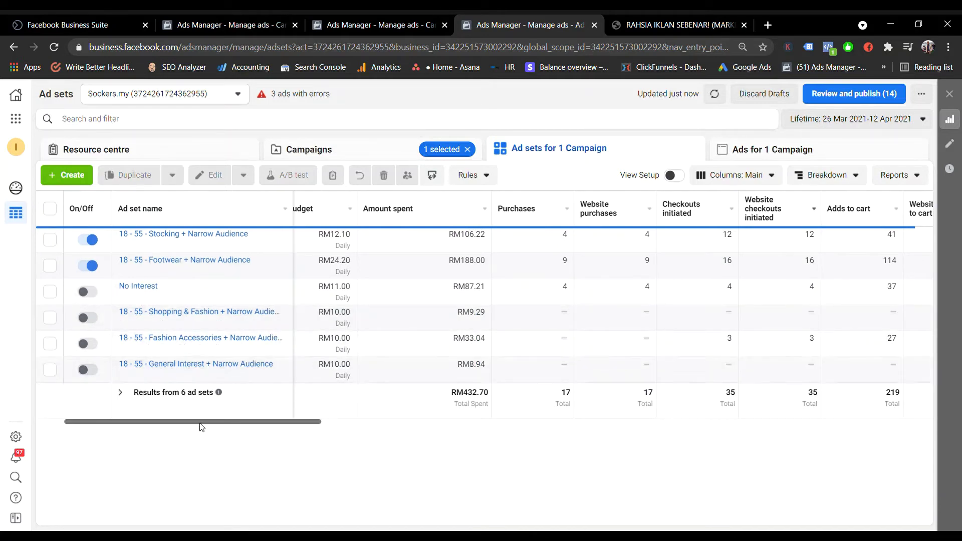
drag(229, 421, 314, 434)
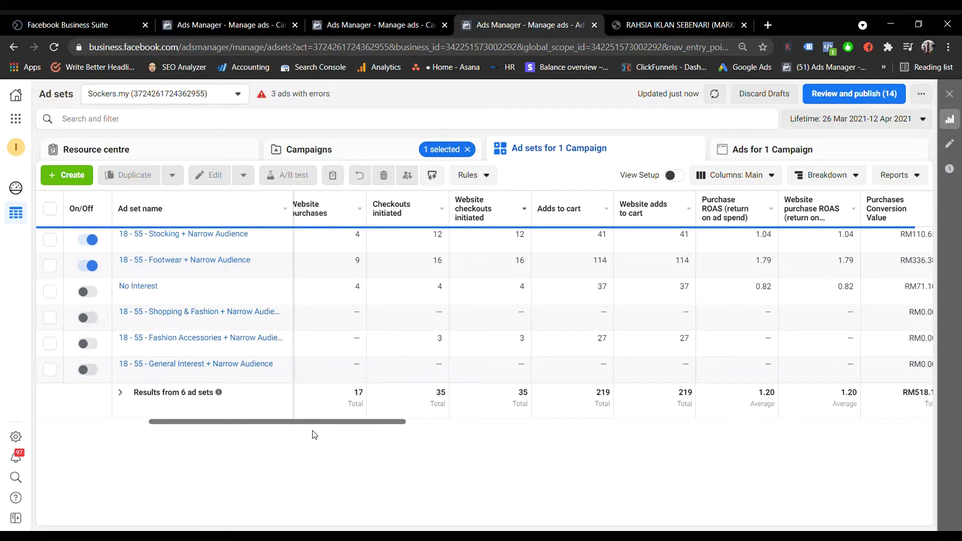
drag(314, 435, 329, 438)
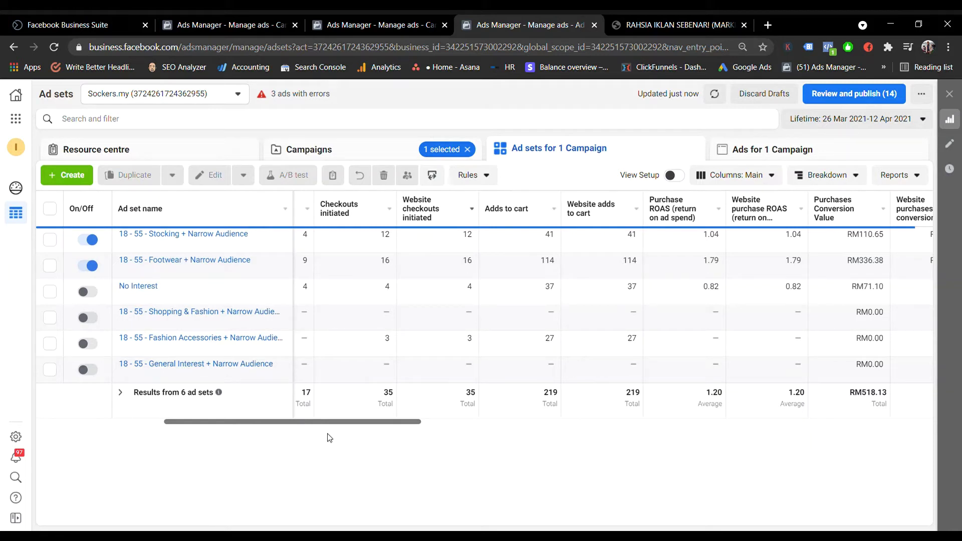
drag(333, 427, 168, 452)
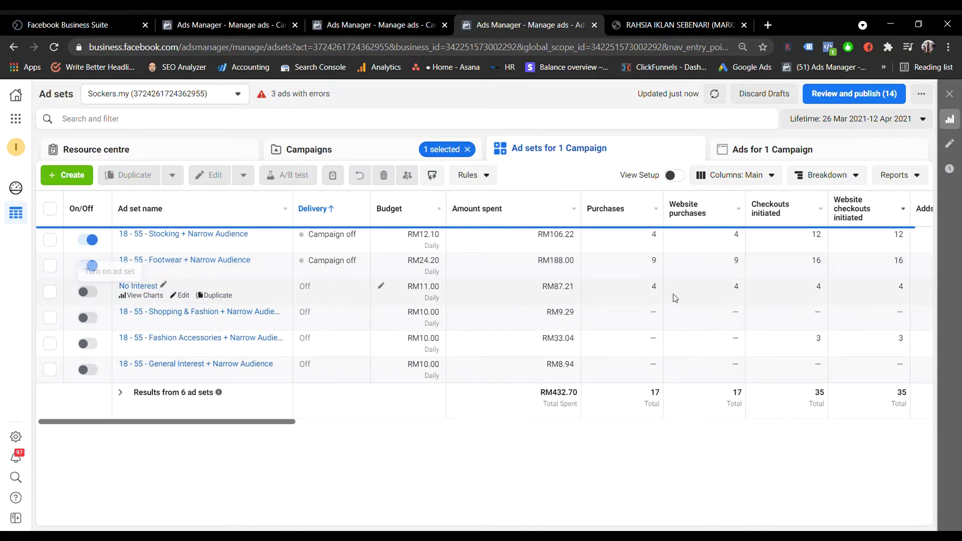
Review the conversion ad sets' purchases conversion value, results, reach, cost per result and outbound CTR alongside their amount spent
drag(286, 422, 440, 443)
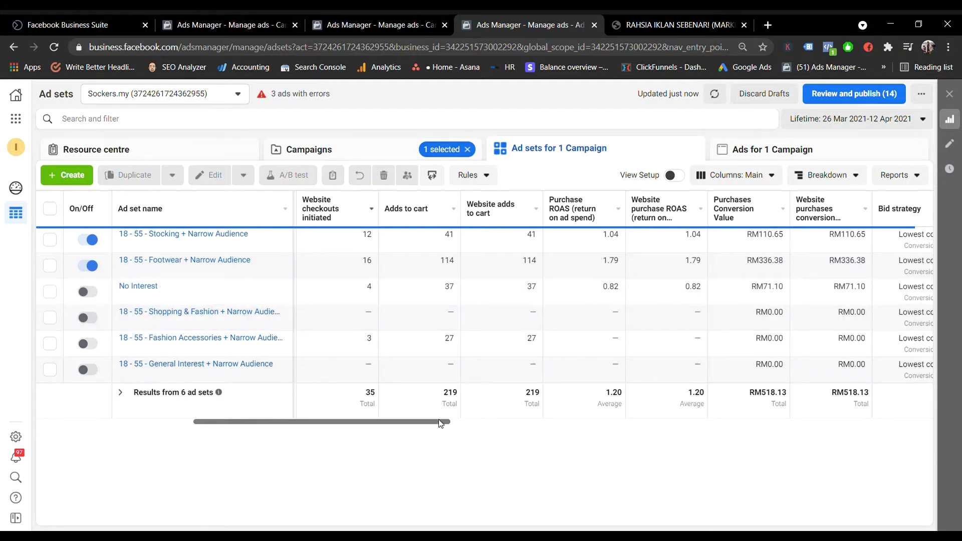
drag(440, 424, 494, 436)
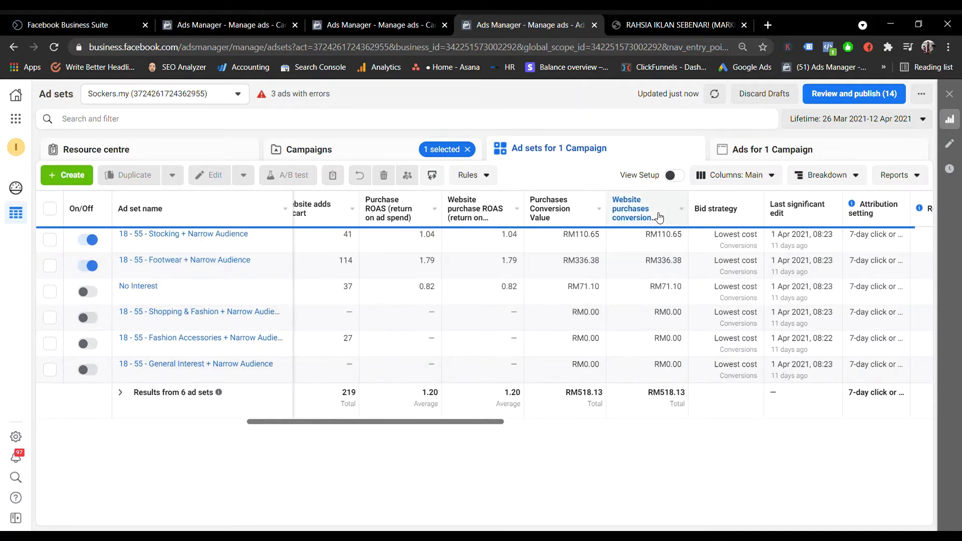
drag(435, 425, 580, 430)
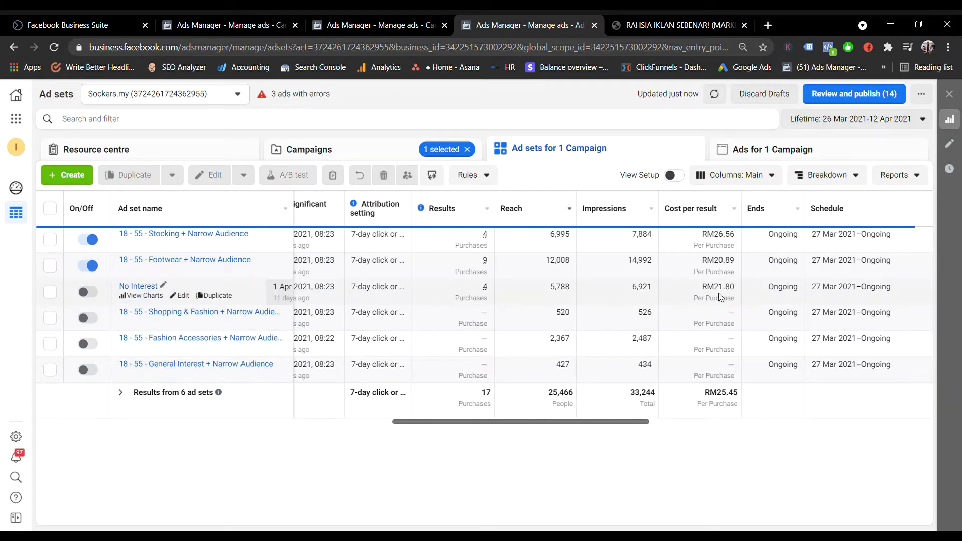
drag(643, 424, 374, 440)
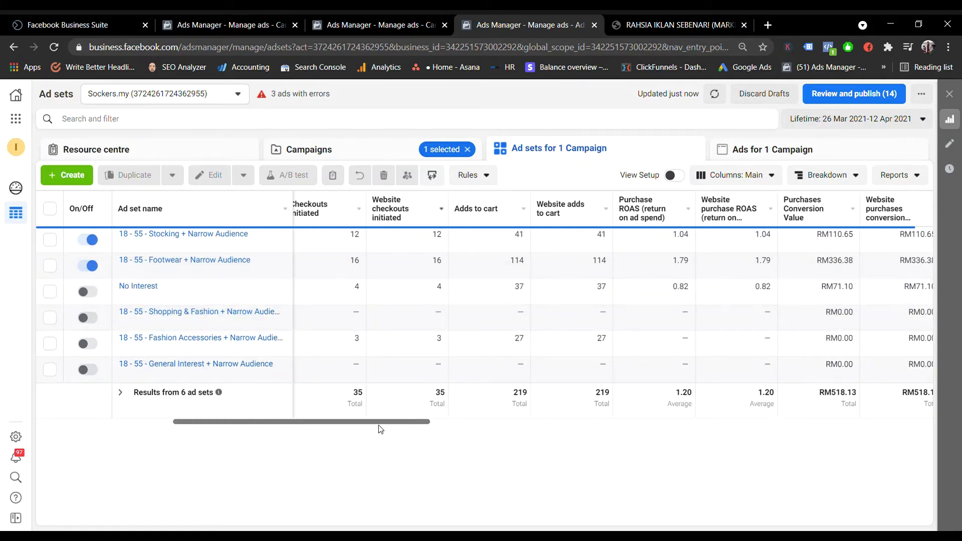
drag(380, 427, 885, 468)
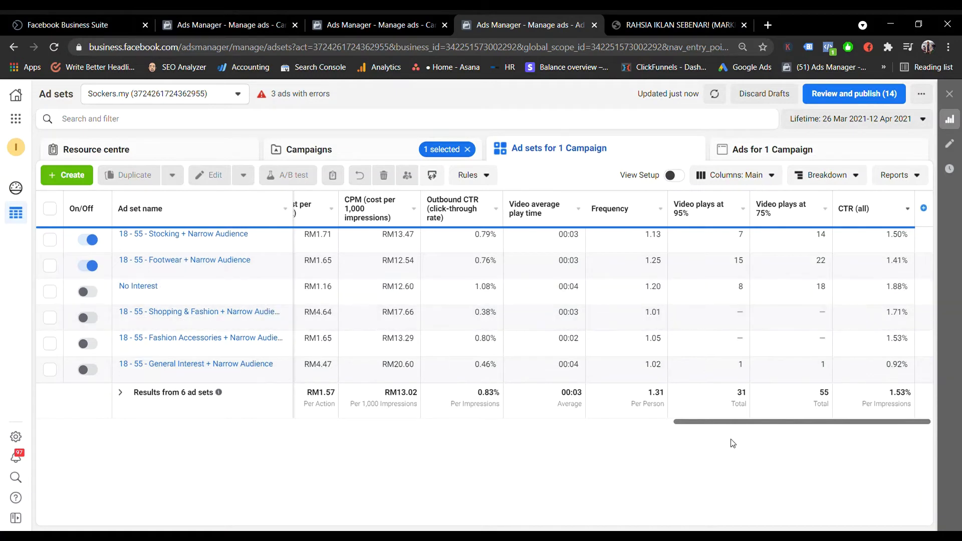
drag(754, 430, 140, 459)
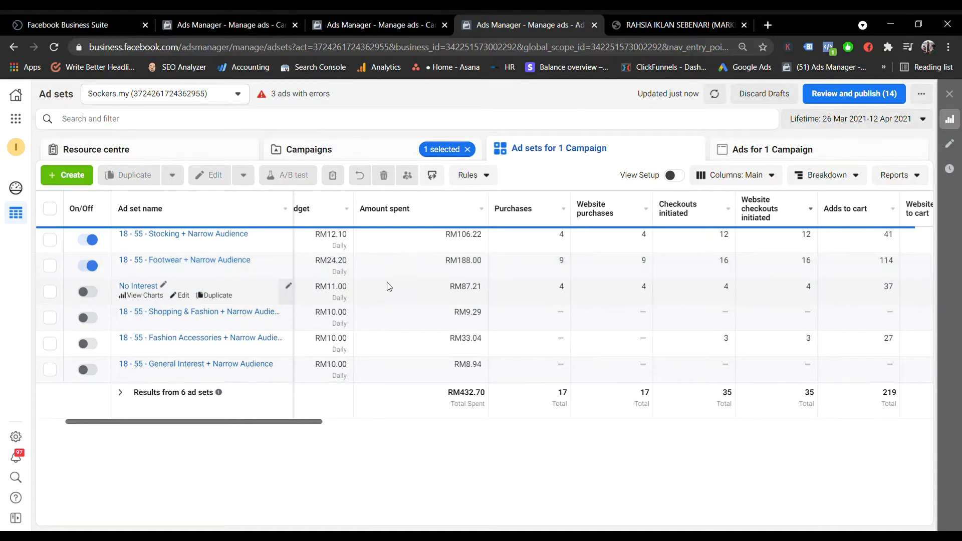
Check the Footwear + Narrow Audience ad set's ROAS, conversion value, cost per result, CPM, outbound CTR and CTR (all) against the other ad sets
drag(285, 426, 479, 452)
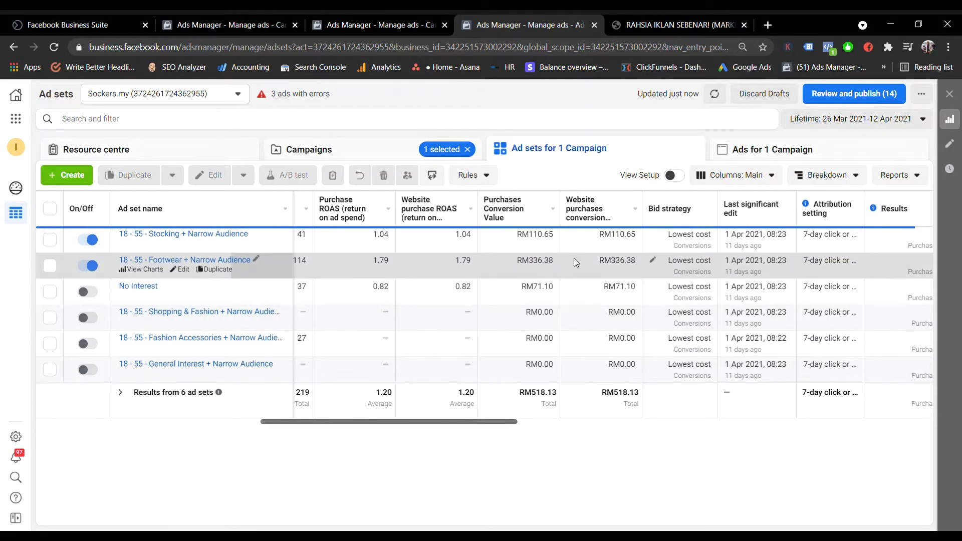
drag(508, 436, 564, 435)
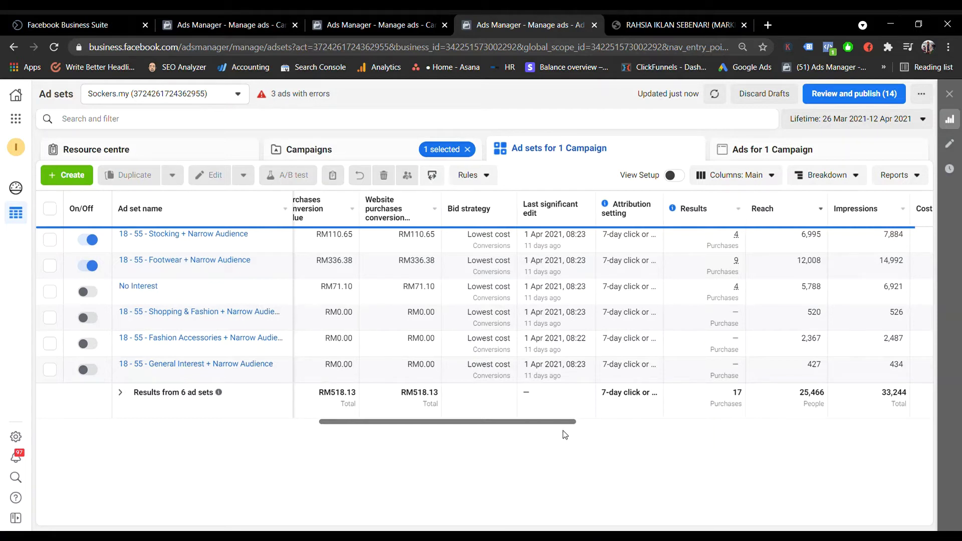
drag(565, 435, 658, 445)
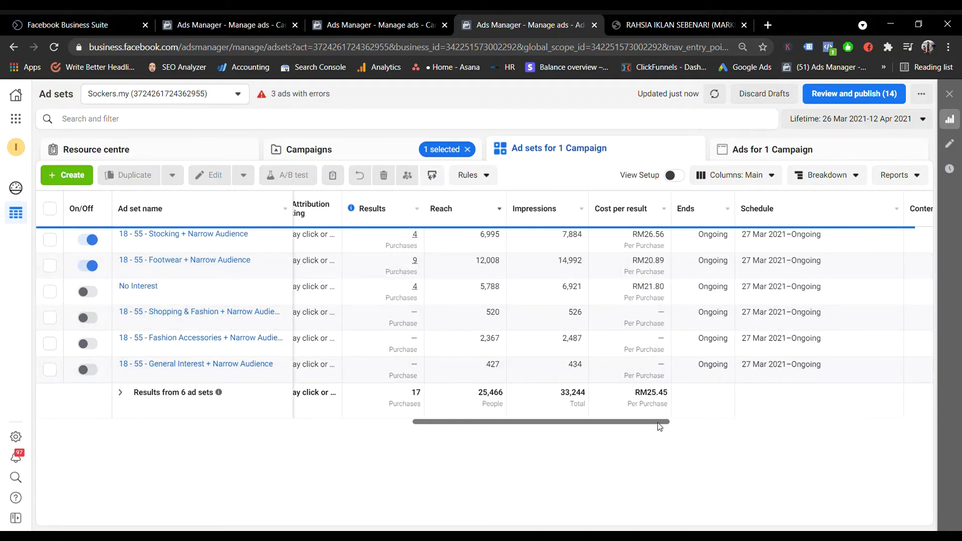
drag(660, 427, 936, 437)
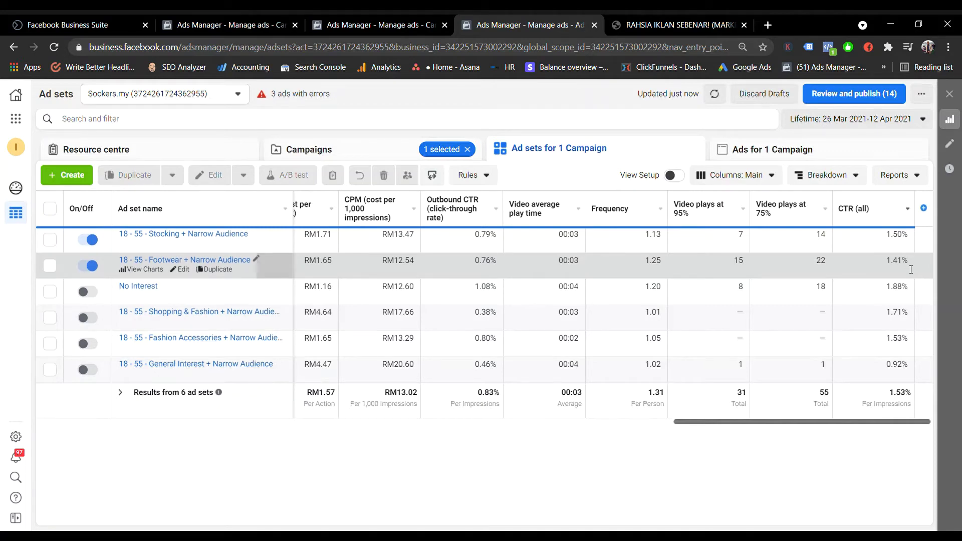
drag(894, 426, 540, 447)
scroll(494, 447, left, 10)
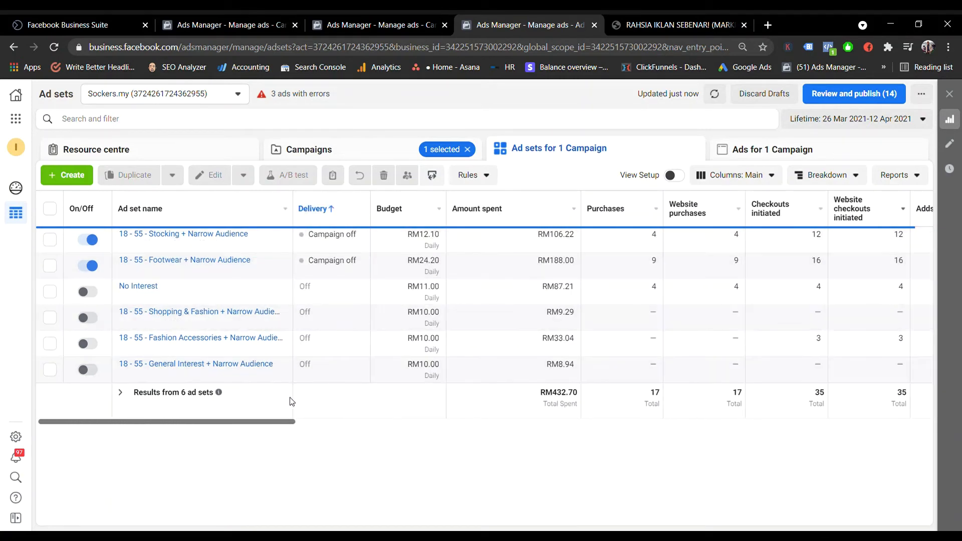
Review the conversion ad sets' amount spent and purchases, followed by their website purchase ROAS, reach, outbound CTR, video plays and CTR (all)
drag(284, 427, 269, 440)
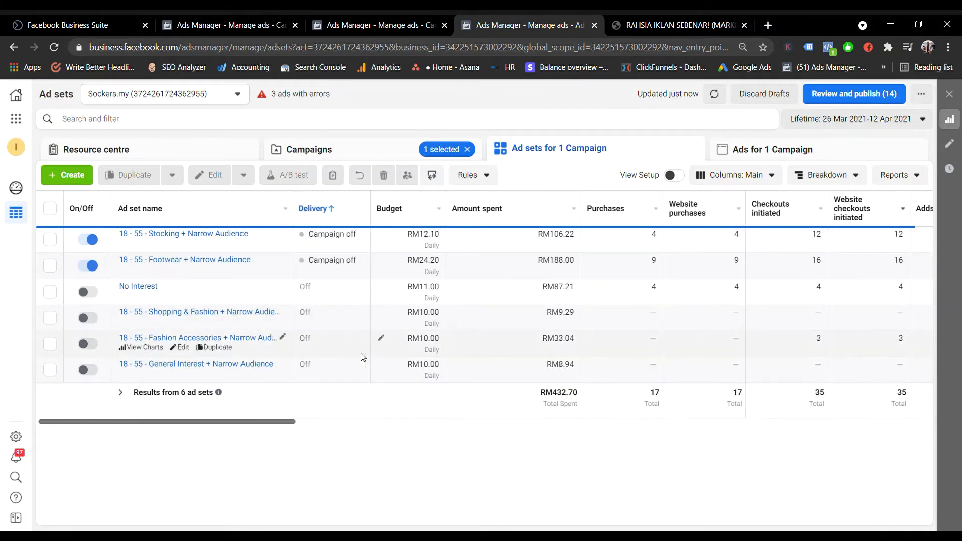
drag(270, 430, 246, 430)
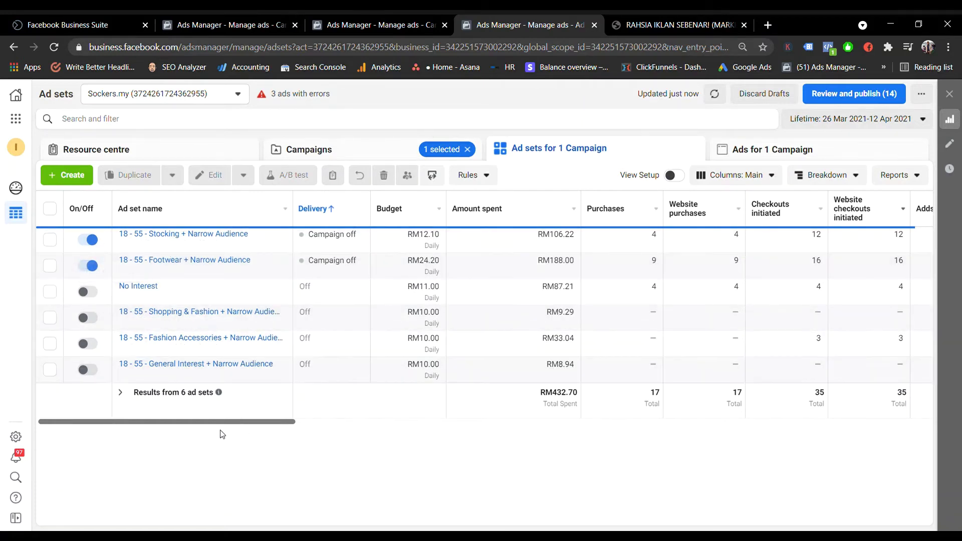
drag(239, 428, 167, 425)
drag(171, 425, 417, 442)
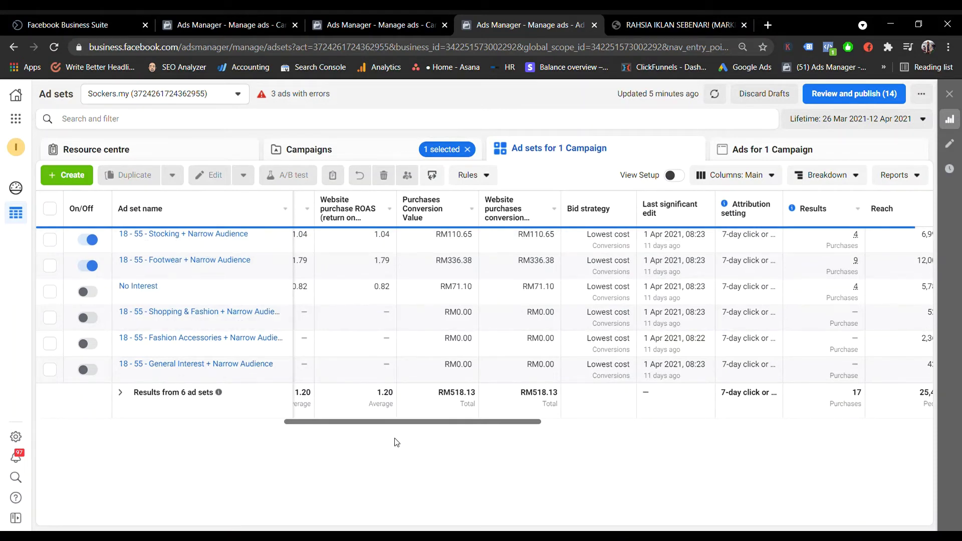
drag(415, 425, 439, 425)
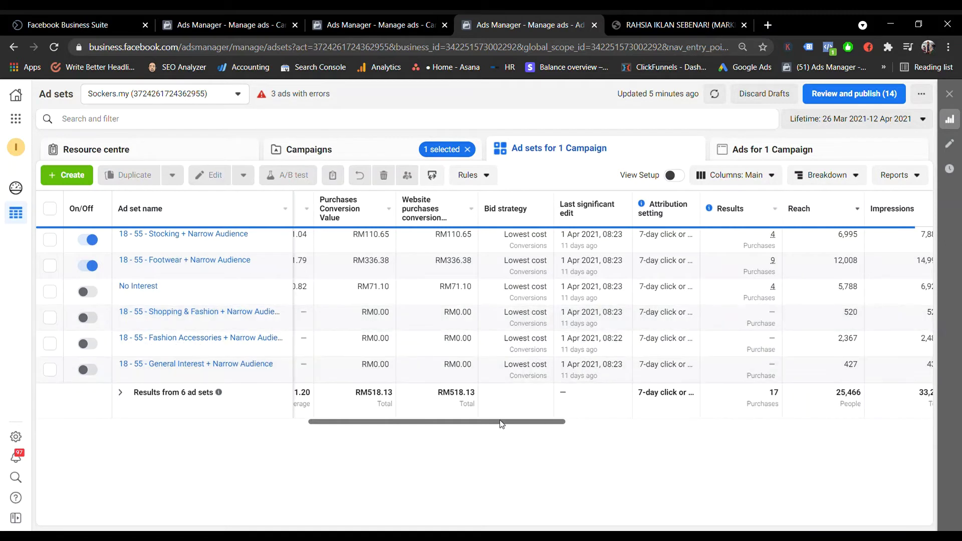
drag(501, 426, 873, 458)
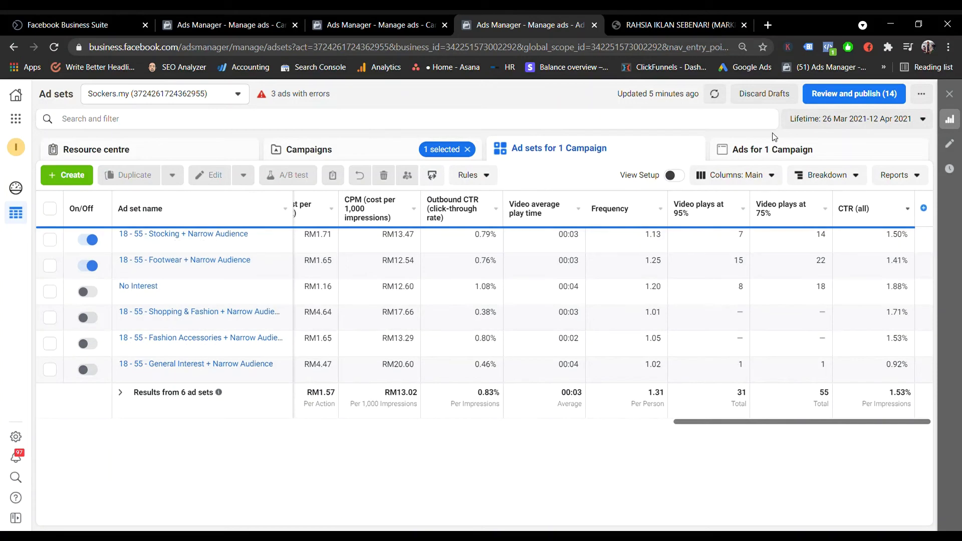
Open the ads of the 18 - 55 - Footwear + Narrow Audience ad set and review their amount spent, purchases, adds to cart and purchase ROAS
drag(805, 427, 210, 434)
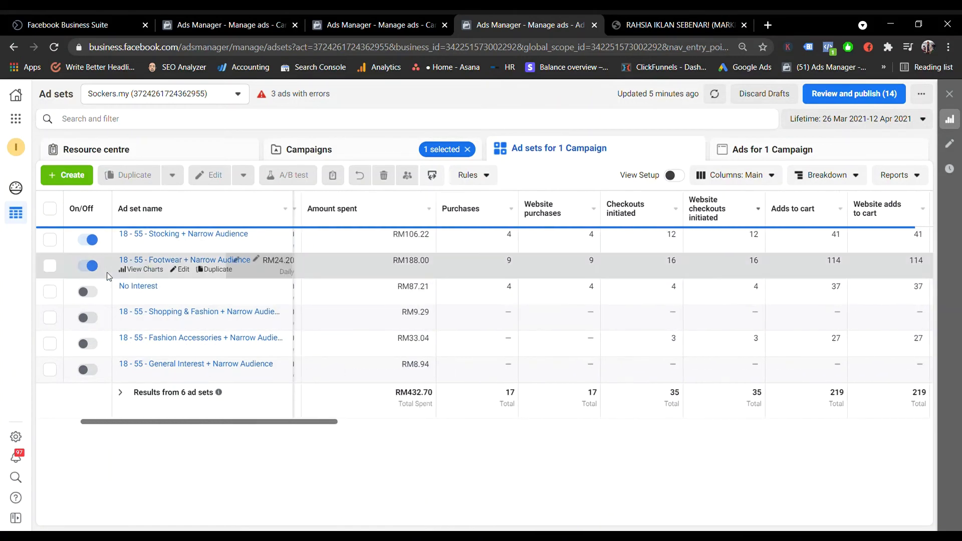
click(50, 267)
click(782, 157)
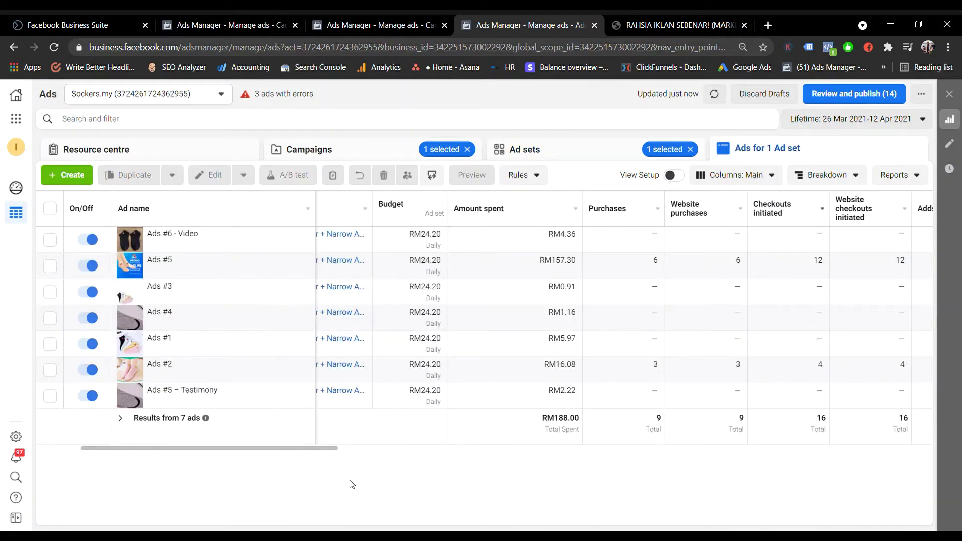
drag(306, 451, 332, 478)
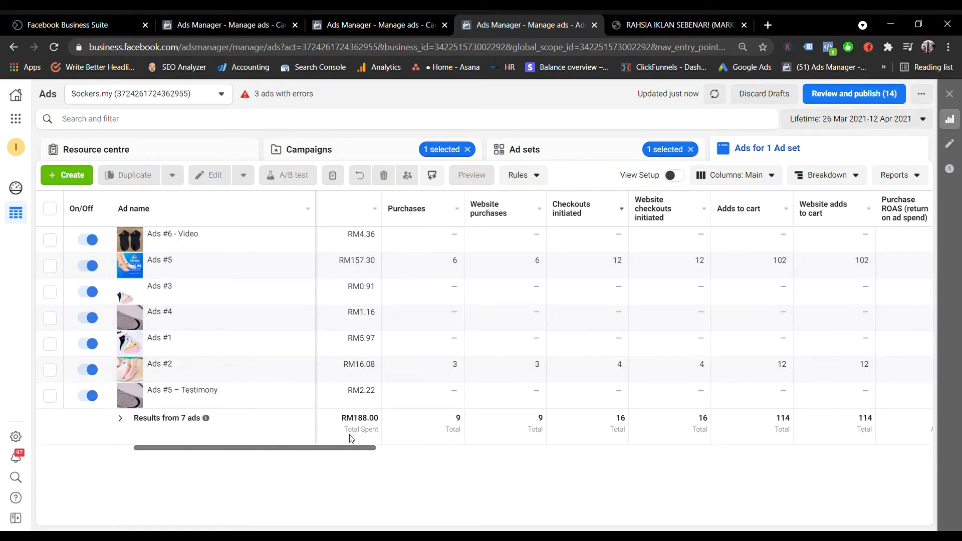
drag(347, 449, 395, 460)
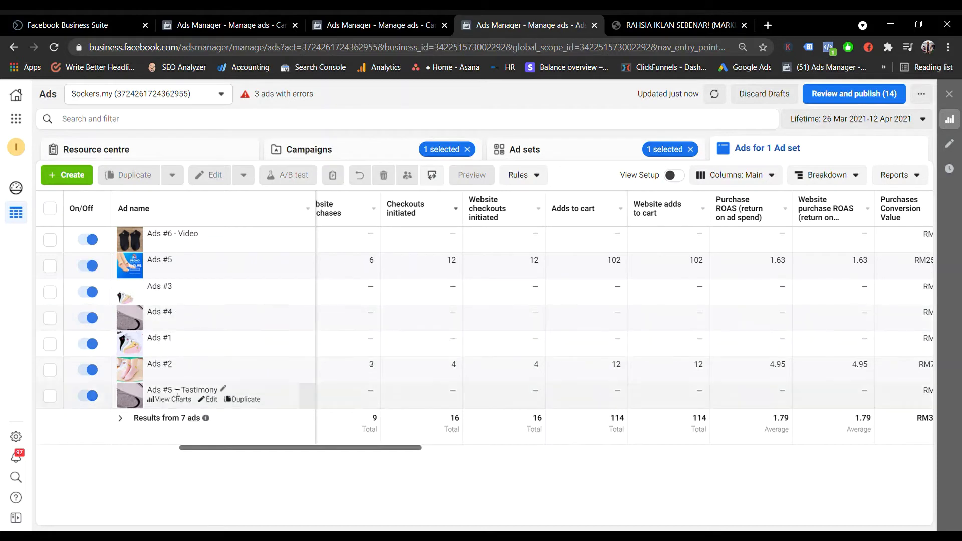
drag(393, 461, 243, 461)
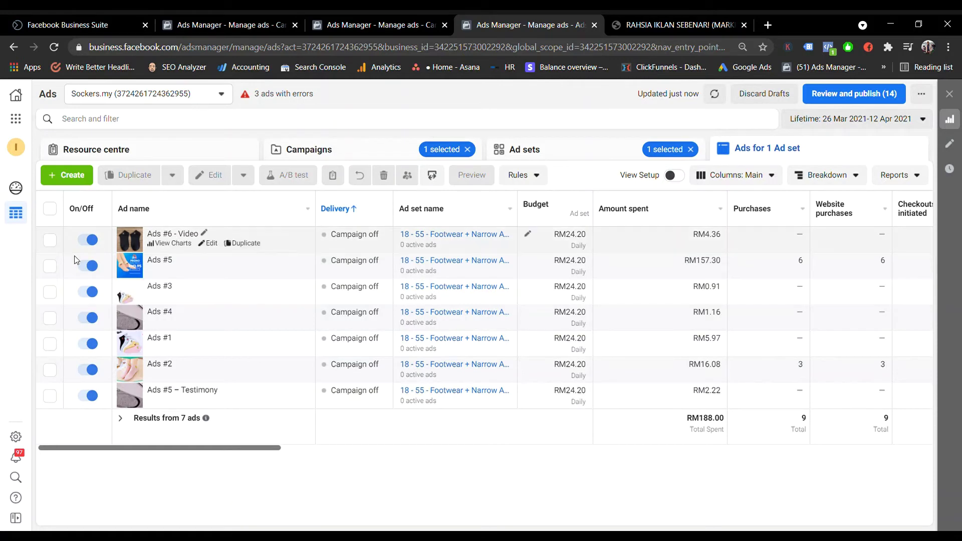
Turn off Ads #6 - Video, Ads #3, Ads #4, Ads #1 and Ads #5 – Testimony in the Footwear ad set
click(92, 241)
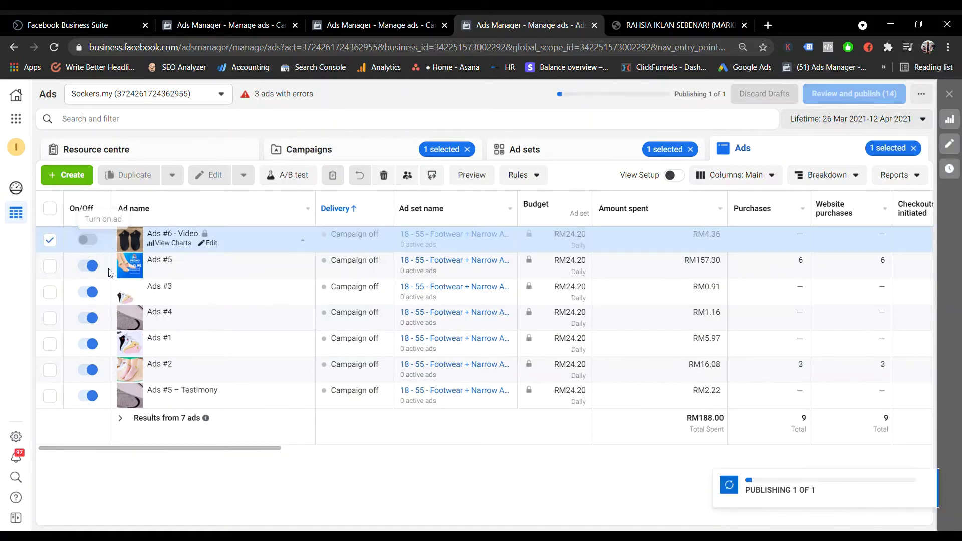
click(92, 291)
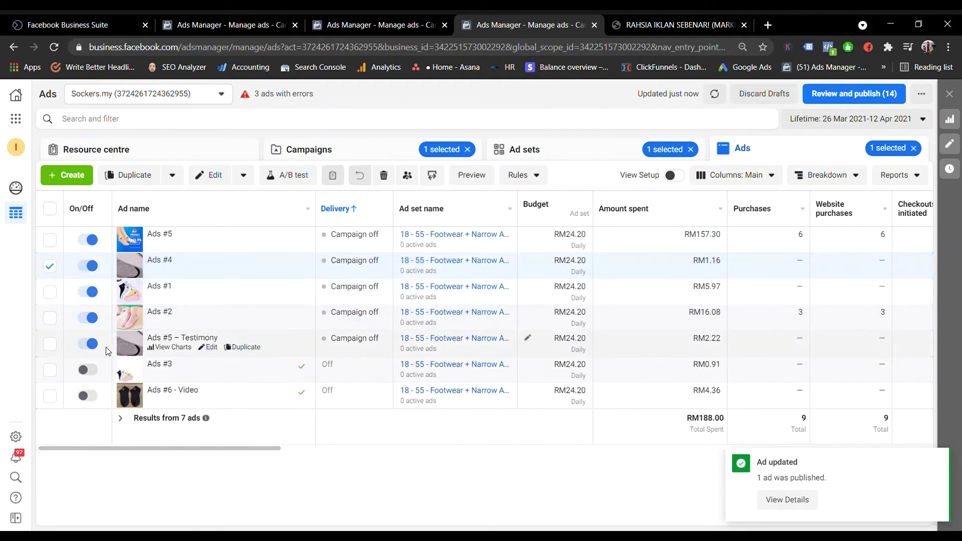
click(90, 266)
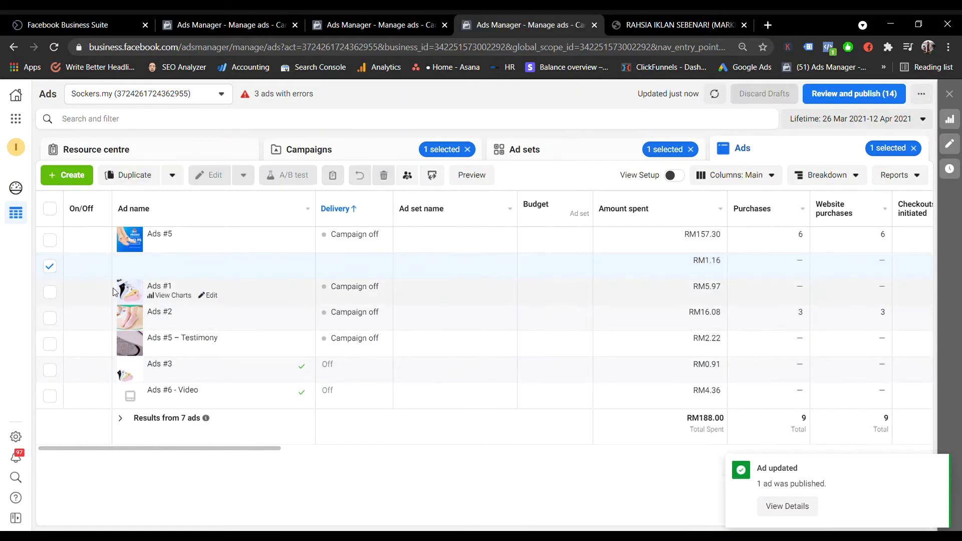
click(101, 270)
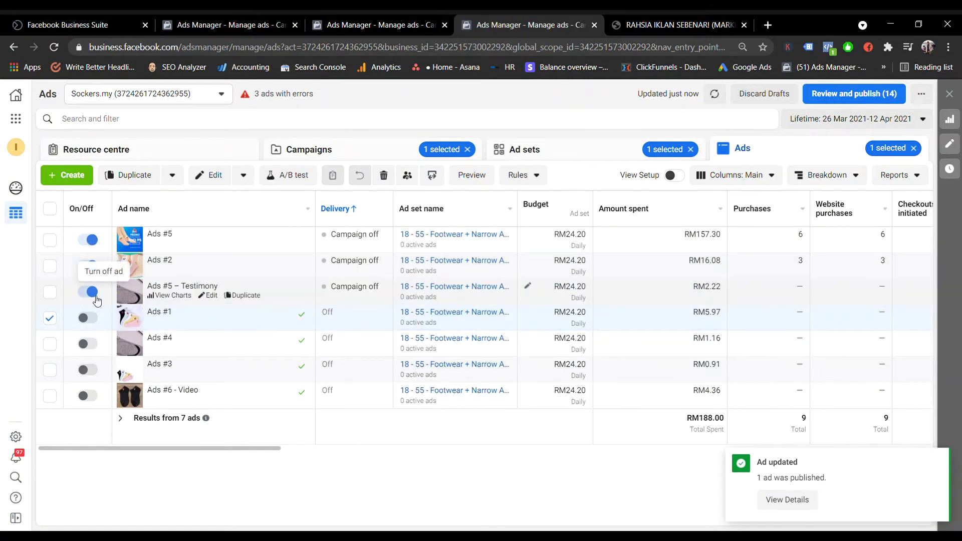
click(96, 297)
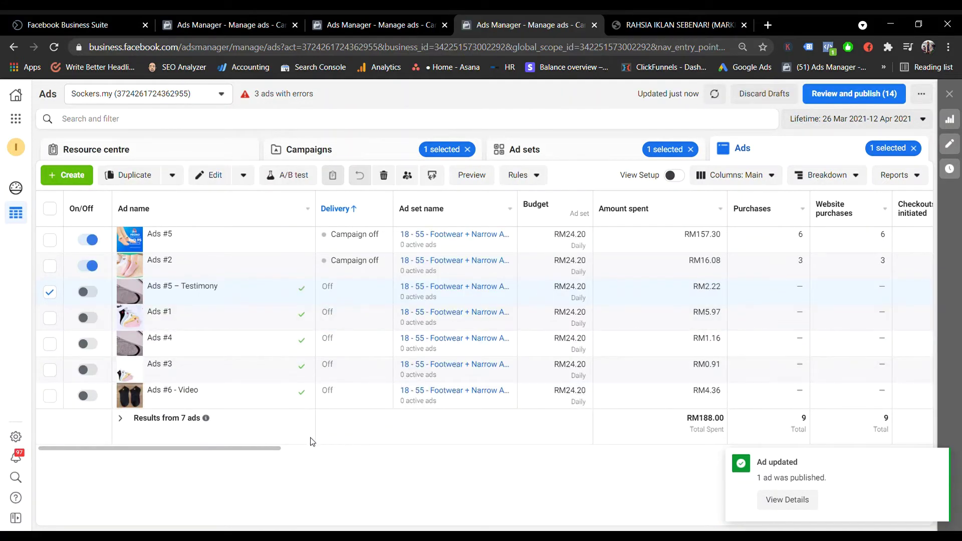
Compare the purchase ROAS and purchases conversion value of Ads #5 and Ads #2
drag(275, 449, 500, 486)
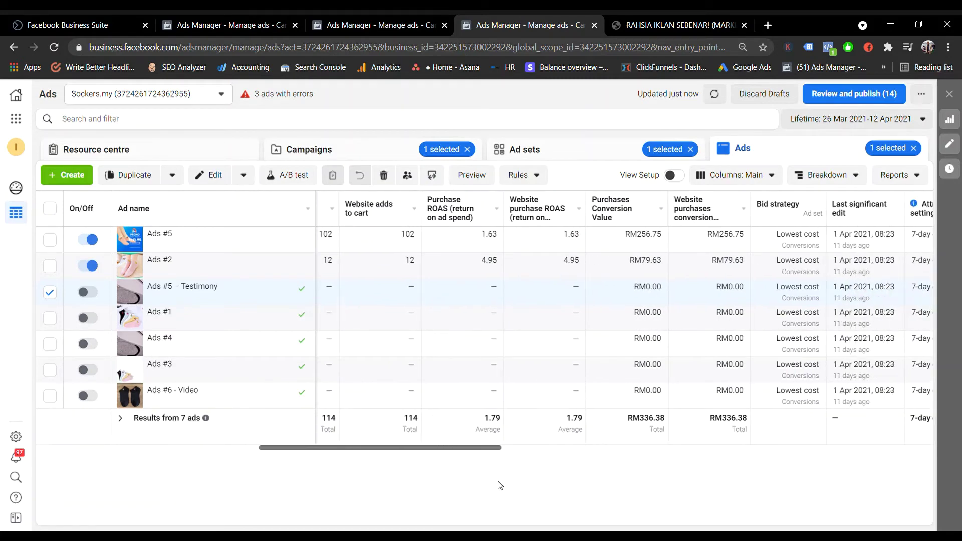
mouse_move(500, 486)
mouse_down()
mouse_move(362, 492)
mouse_move(511, 497)
mouse_up()
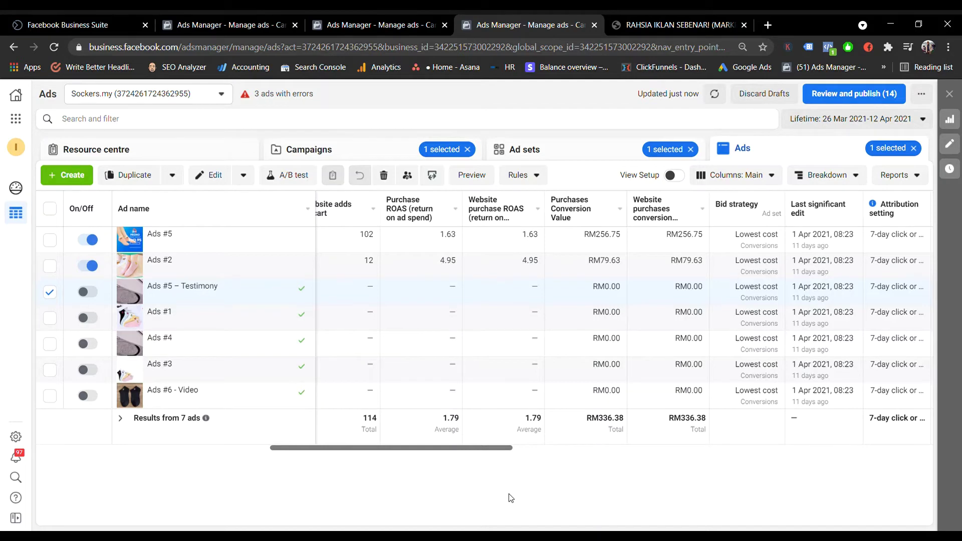
drag(510, 497, 528, 497)
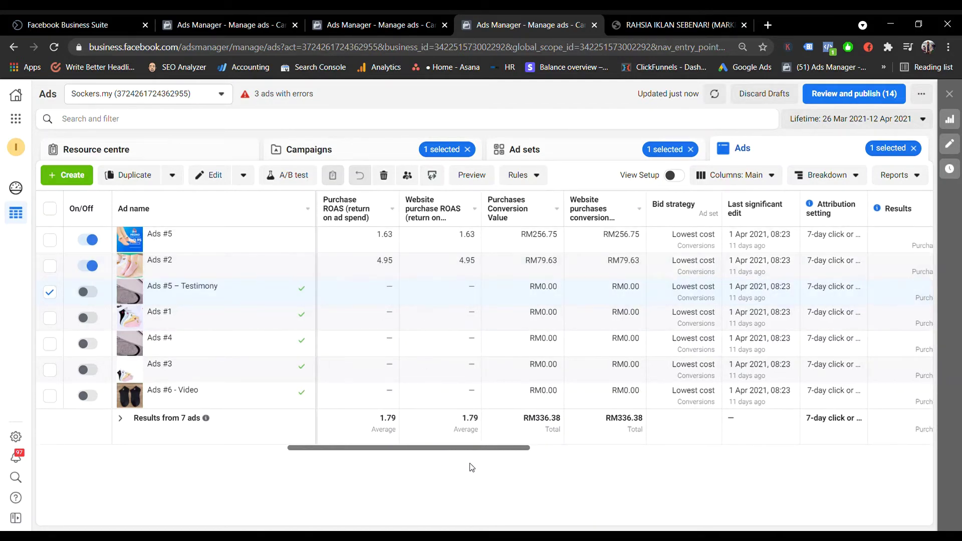
Preview the Ads #5 creative in the Mobile News Feed placement, view it down to its call to action, and close the preview
mouse_move(137, 241)
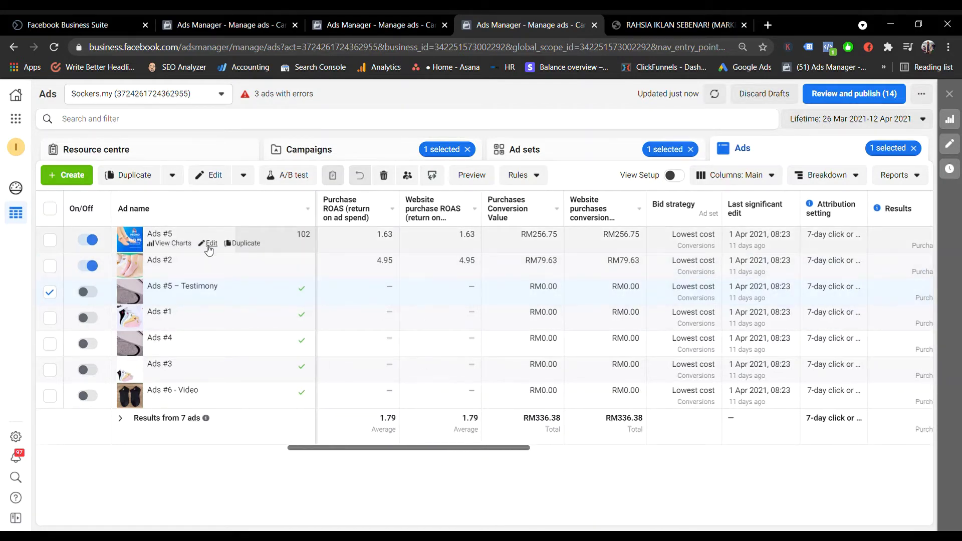
click(58, 241)
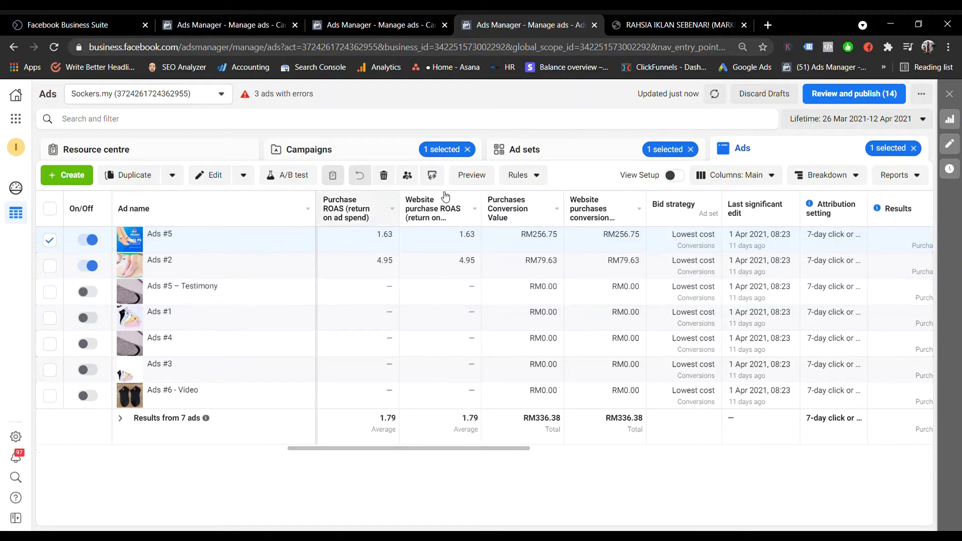
click(489, 179)
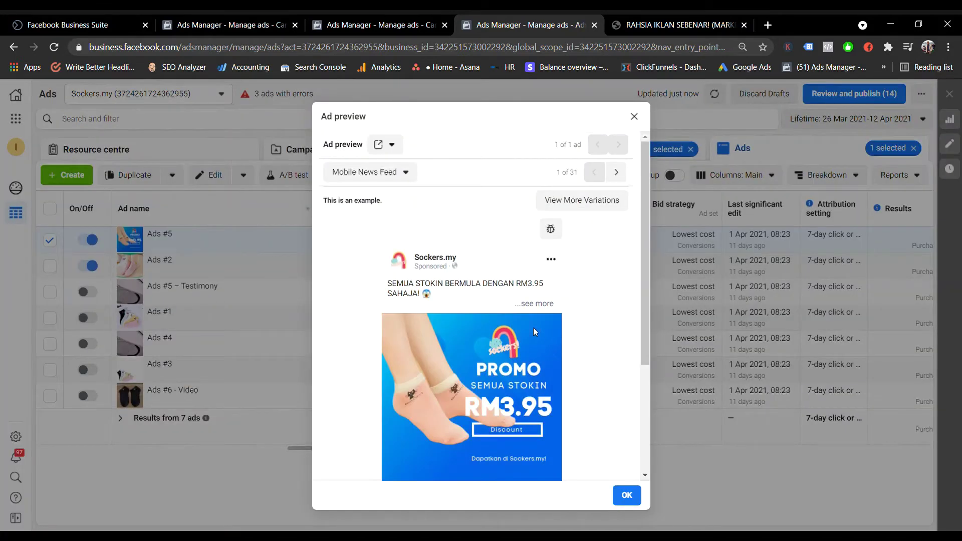
scroll(504, 405, down, 3)
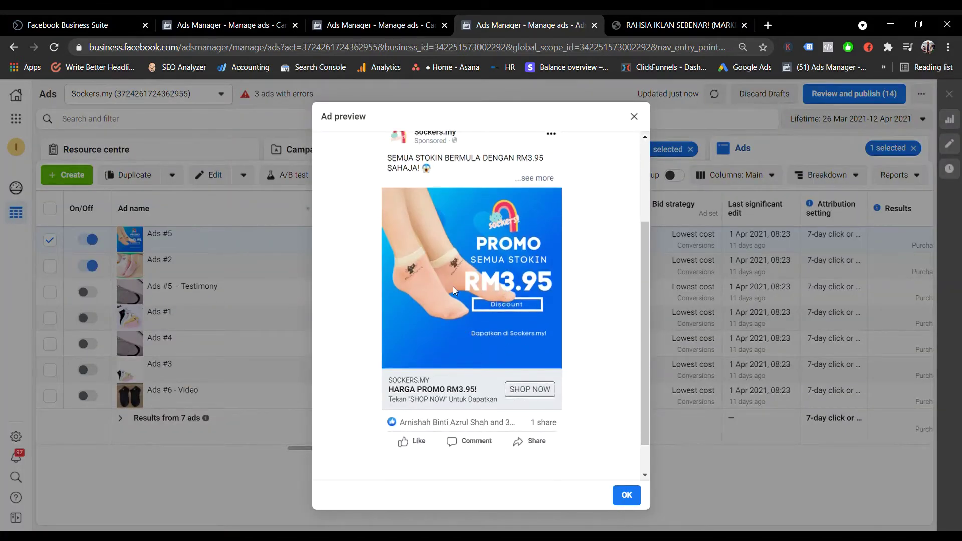
click(634, 116)
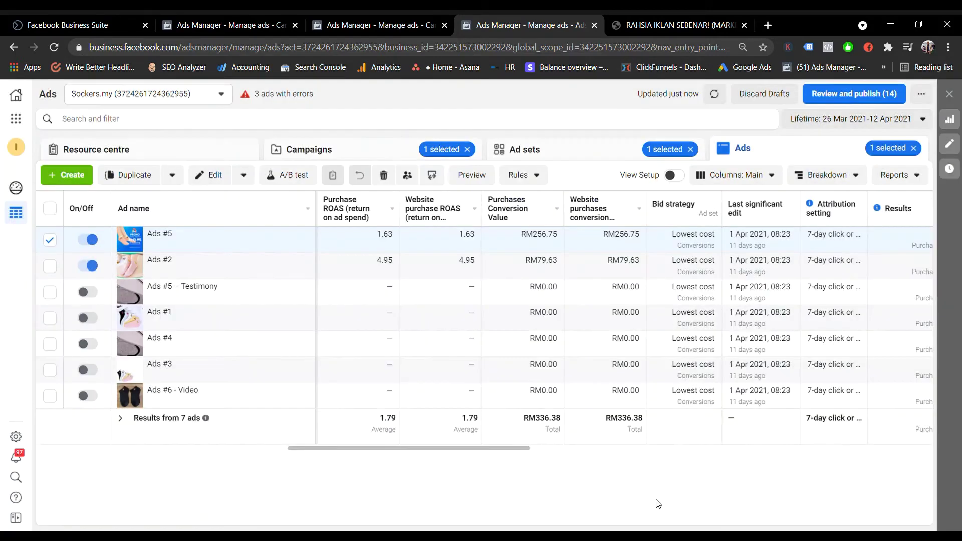
Examine the Footwear ads' results, reach, link clicks, CPM, outbound CTR, frequency and CTR (all)
scroll(535, 458, right, 3)
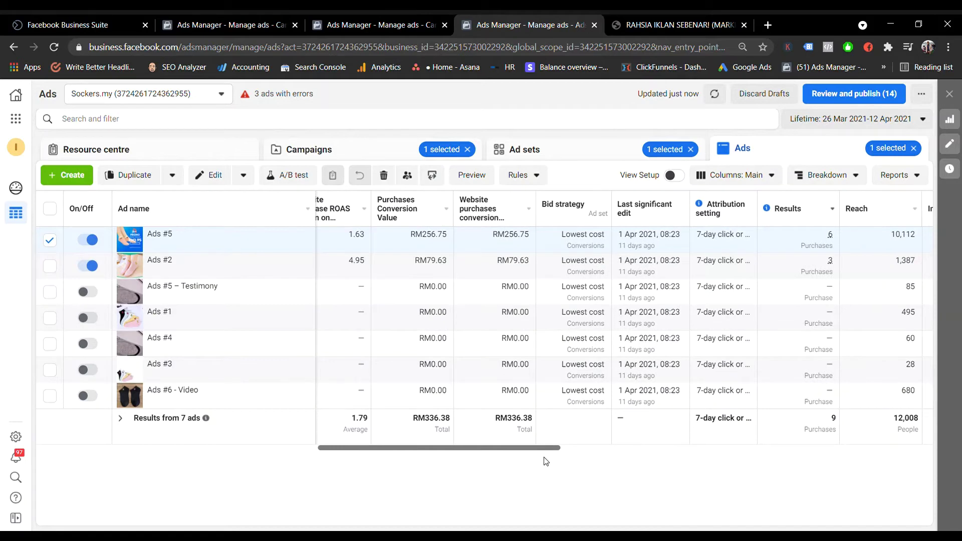
scroll(546, 461, right, 10)
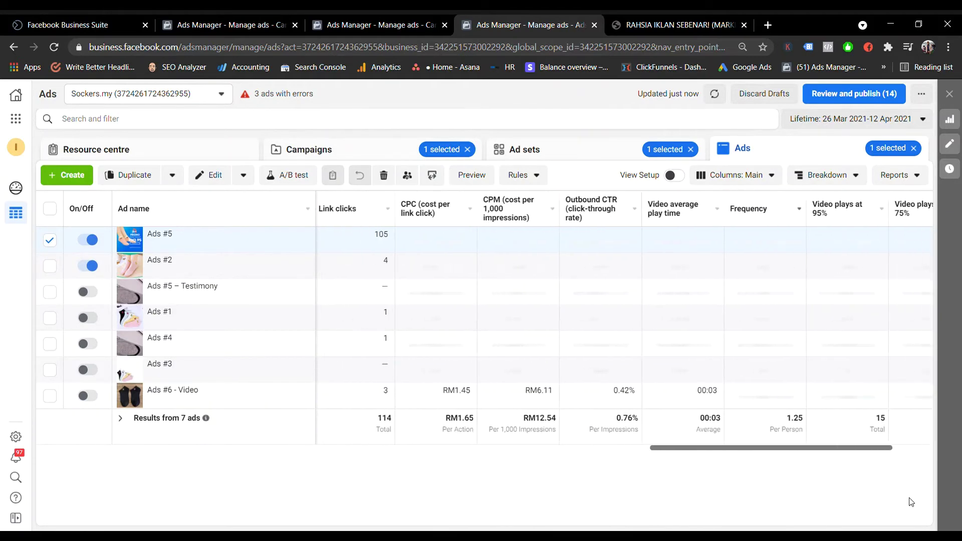
scroll(922, 498, right, 3)
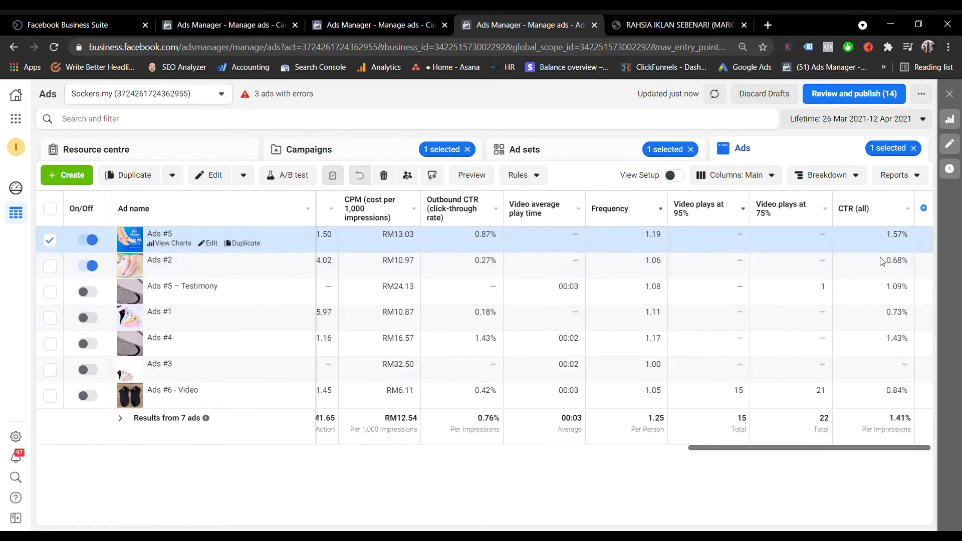
drag(847, 449, 133, 439)
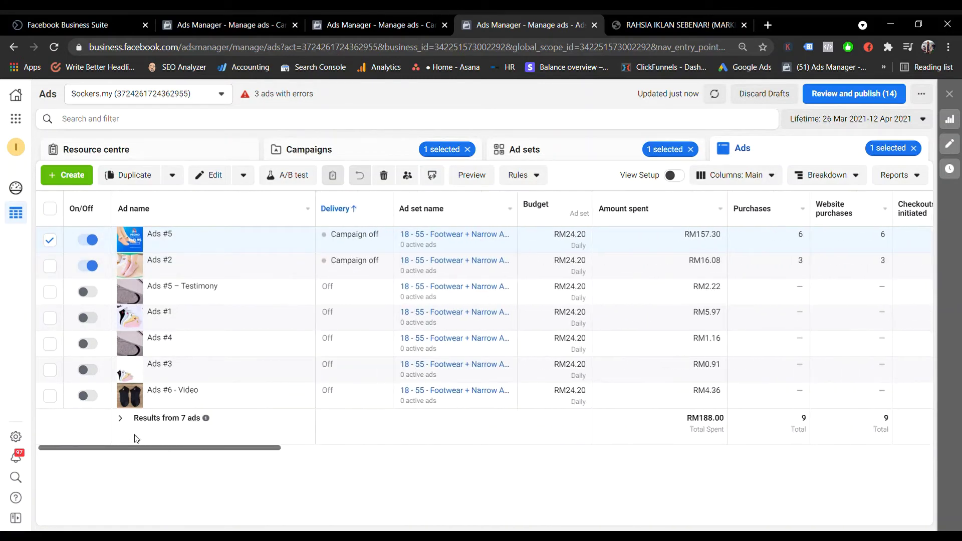
Select only Ads #2, preview its creative in the Mobile News Feed placement down to the call to action, and close the preview
click(50, 240)
click(50, 266)
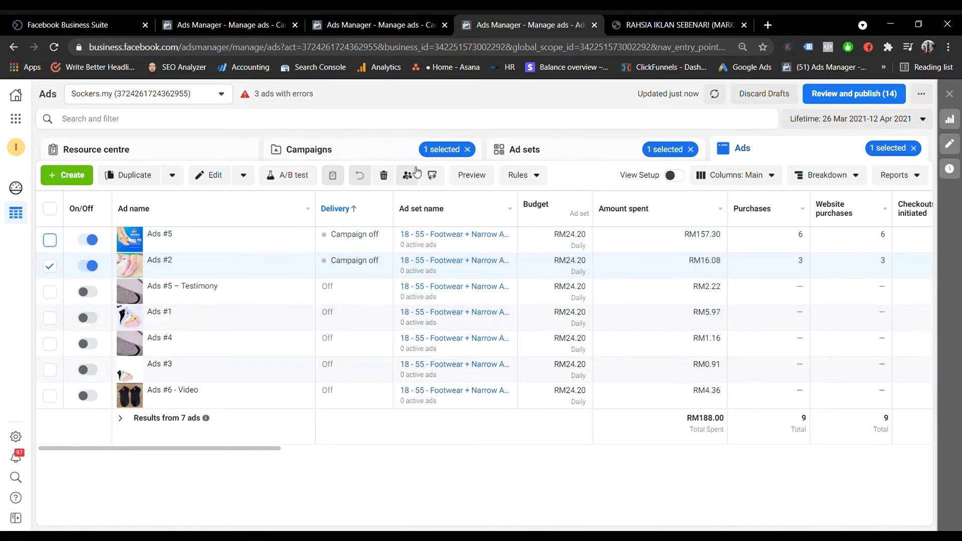
click(469, 176)
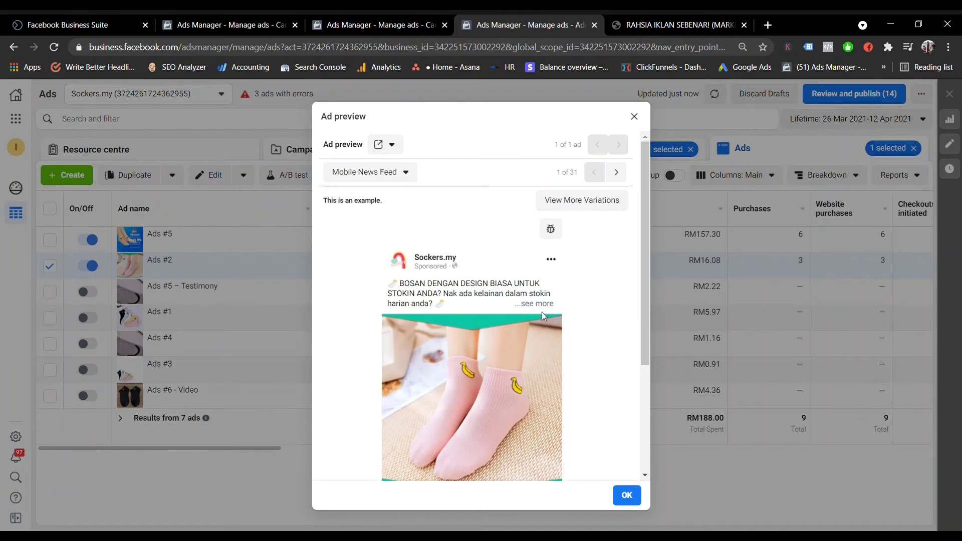
scroll(503, 273, down, 3)
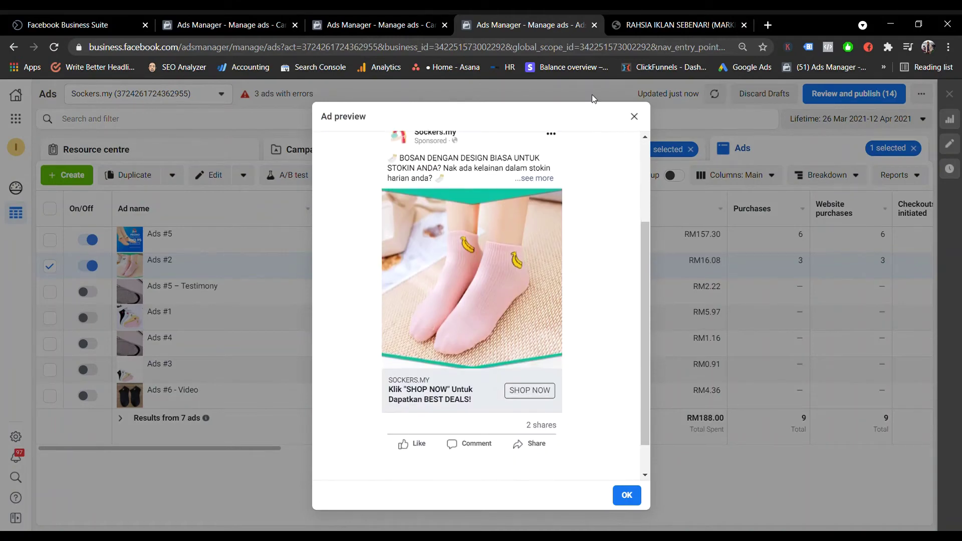
click(634, 116)
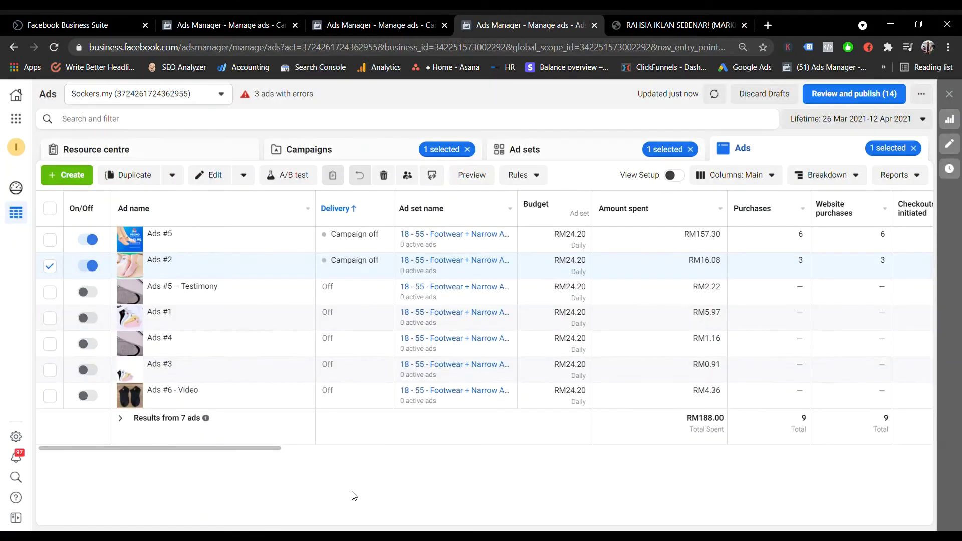
Compare Ads #2 with Ads #5 on amount spent, adds to cart, purchase ROAS, conversion value, results, reach and cost per result
drag(275, 450, 324, 463)
scroll(352, 471, right, 1)
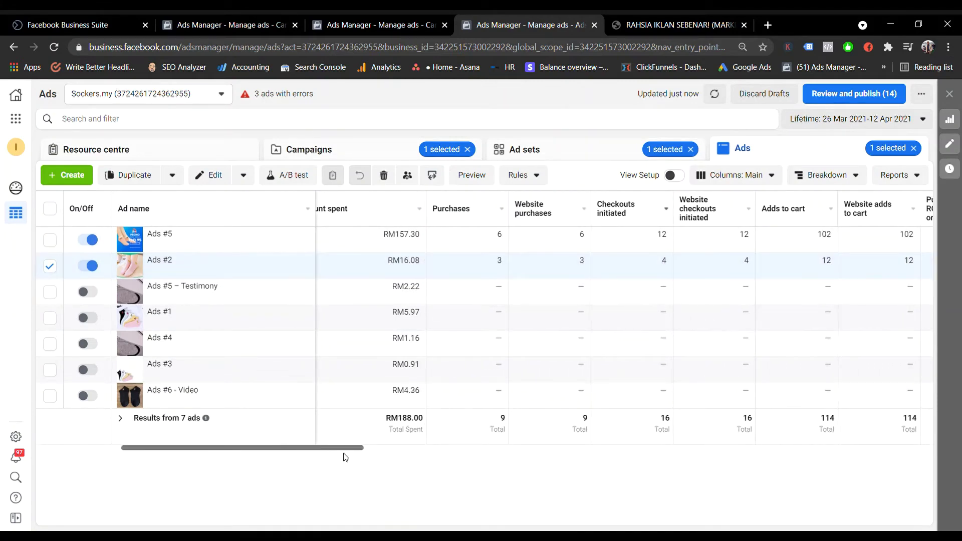
drag(339, 454, 438, 453)
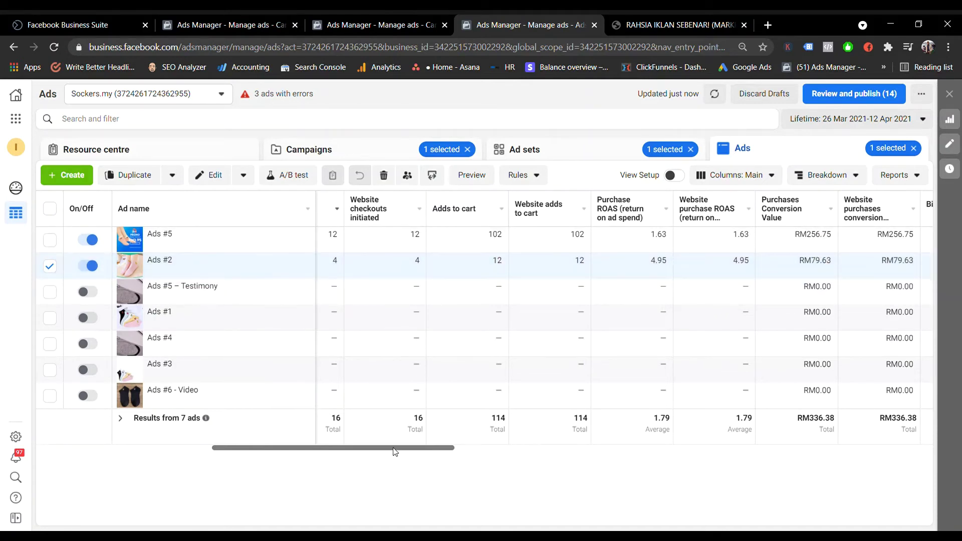
drag(400, 449, 587, 451)
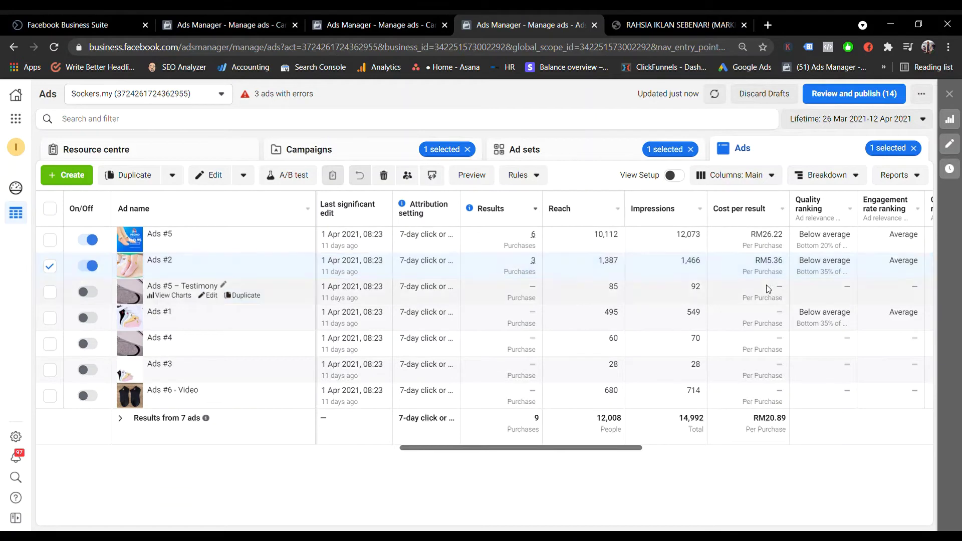
drag(635, 454, 559, 453)
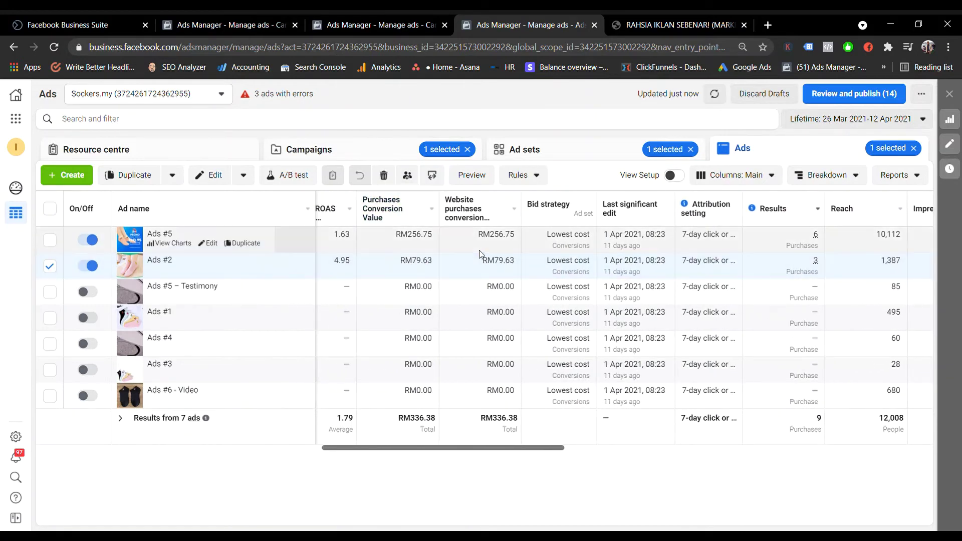
Examine the Footwear ads' cost per result, relevance rankings, link clicks and CPC, and review the campaigns and the ad sets' budget and spend
drag(477, 452, 626, 455)
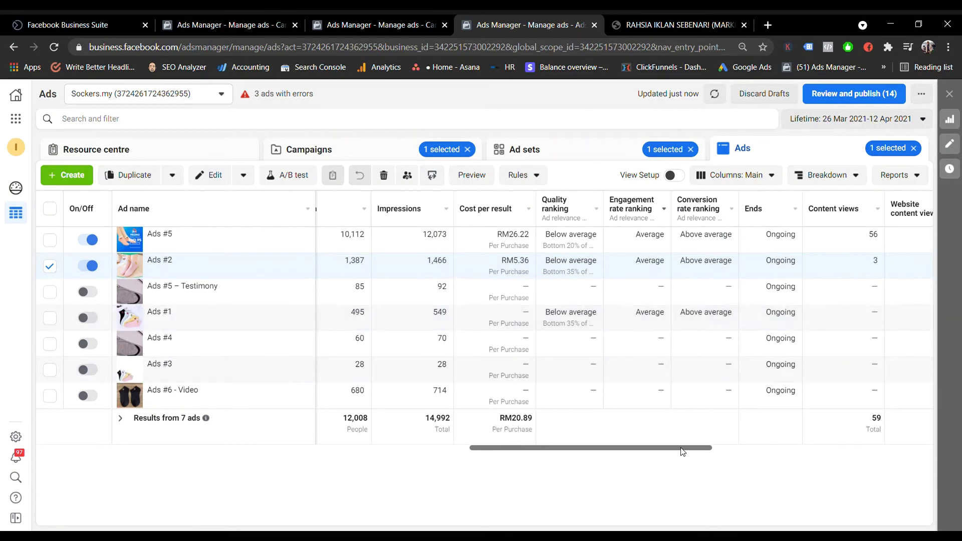
drag(682, 450, 752, 462)
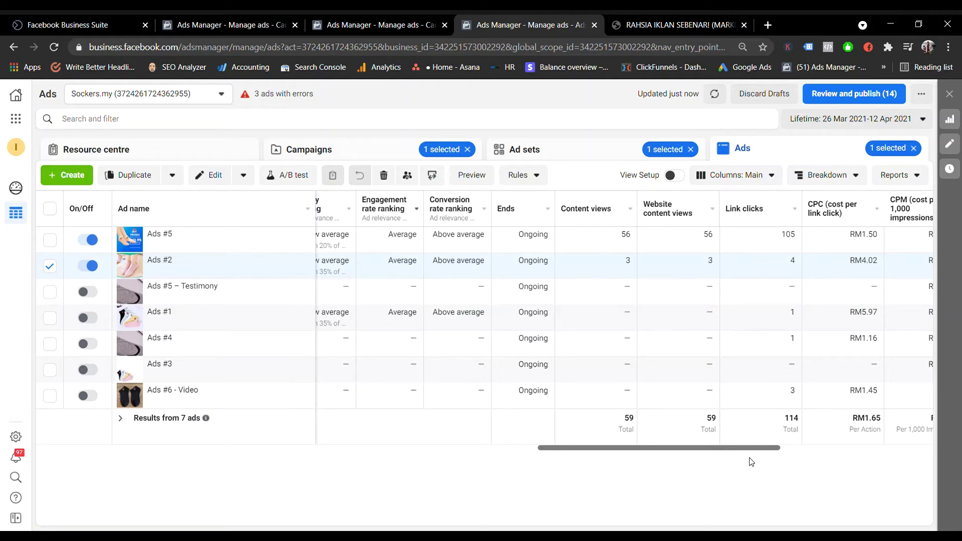
click(301, 156)
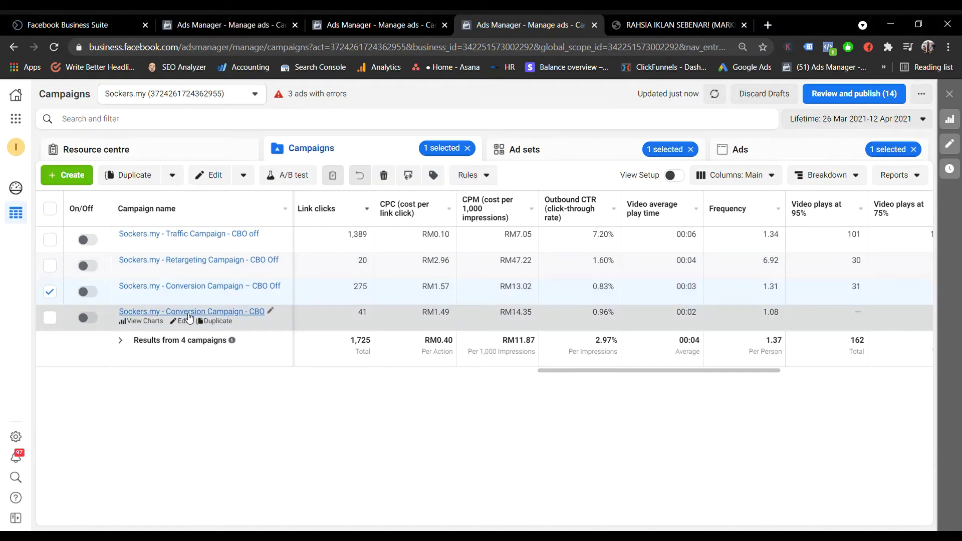
click(539, 149)
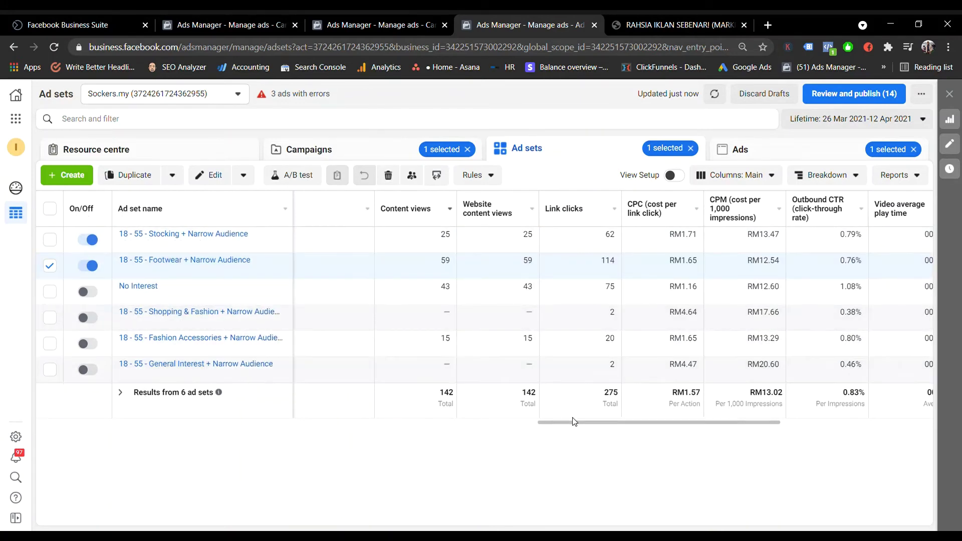
drag(578, 425, 30, 456)
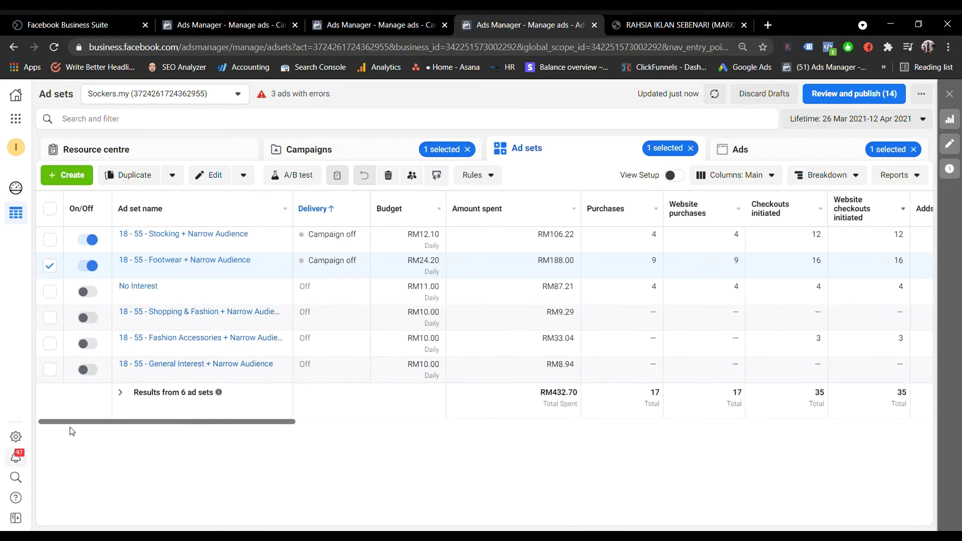
Compare the Footwear ads on amount spent, purchases, adds to cart, purchase ROAS and purchase conversion value
click(798, 149)
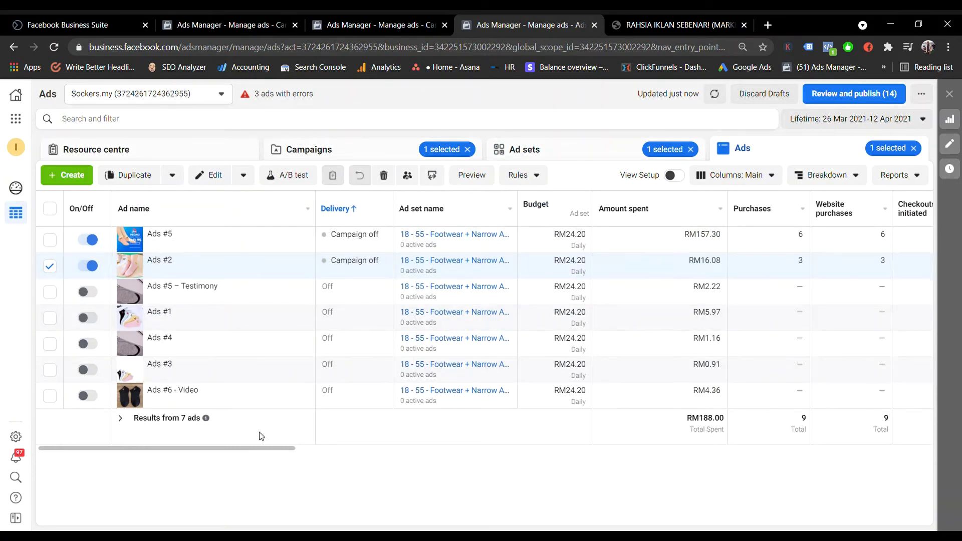
drag(275, 452, 253, 455)
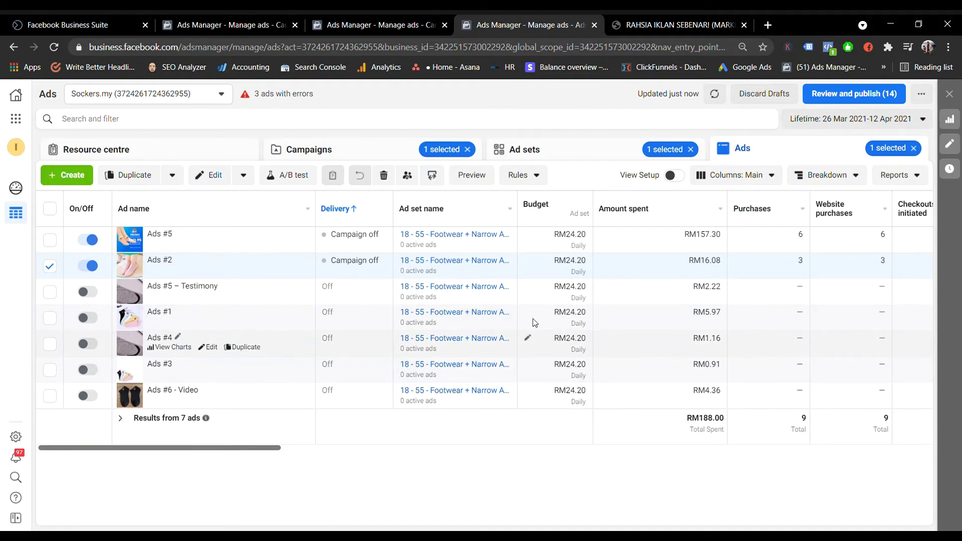
drag(265, 449, 457, 469)
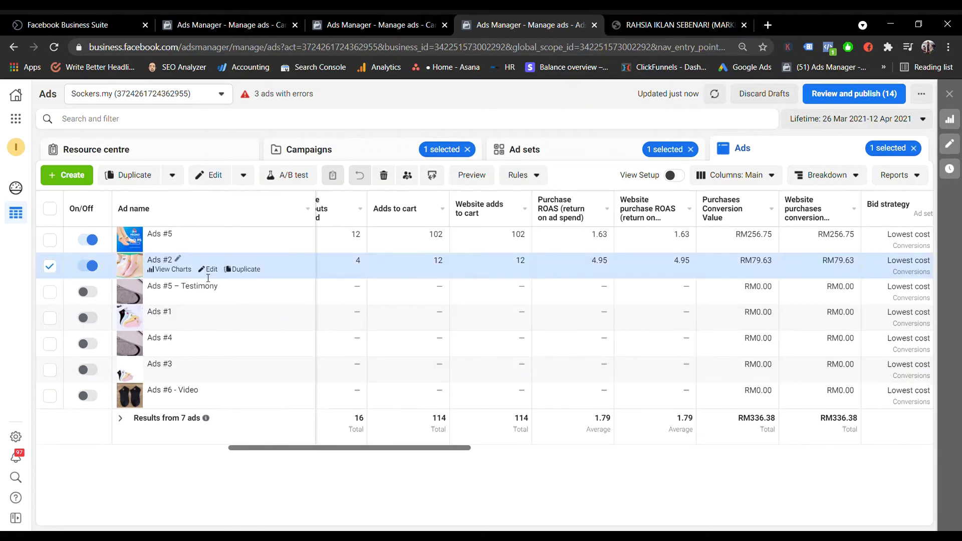
drag(333, 448, 136, 447)
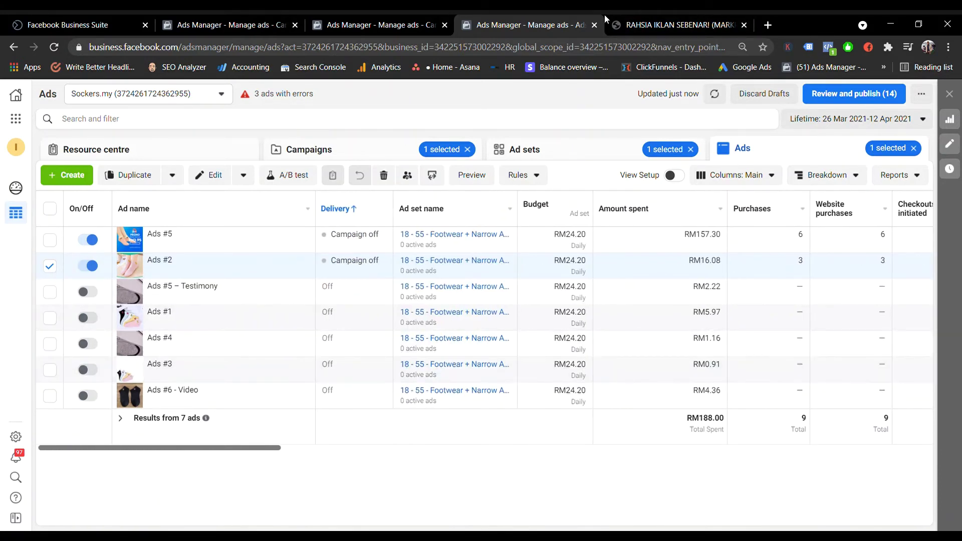
Close the RAHSIA IKLAN browser page and open the ad sets of Sockers.my - Conversion Campaign – CBO Off
click(712, 23)
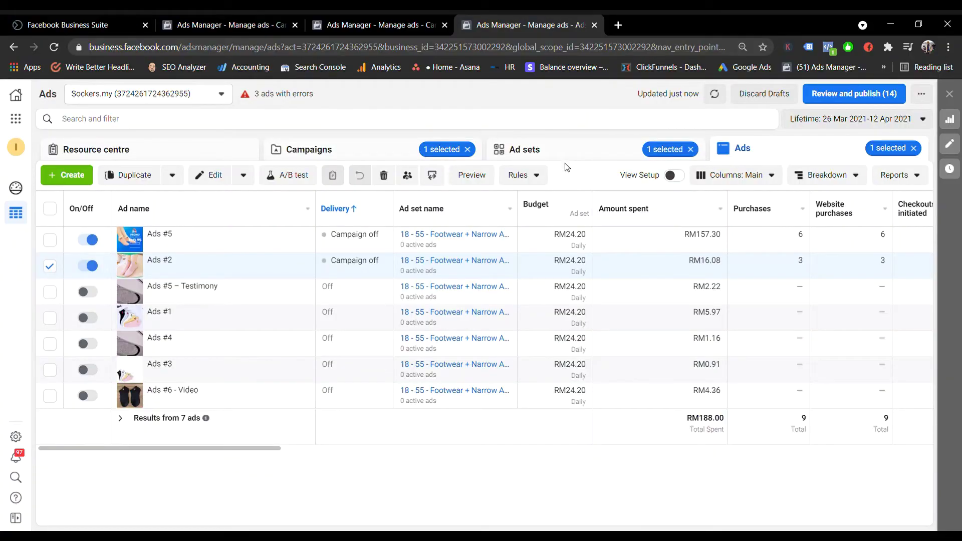
click(328, 146)
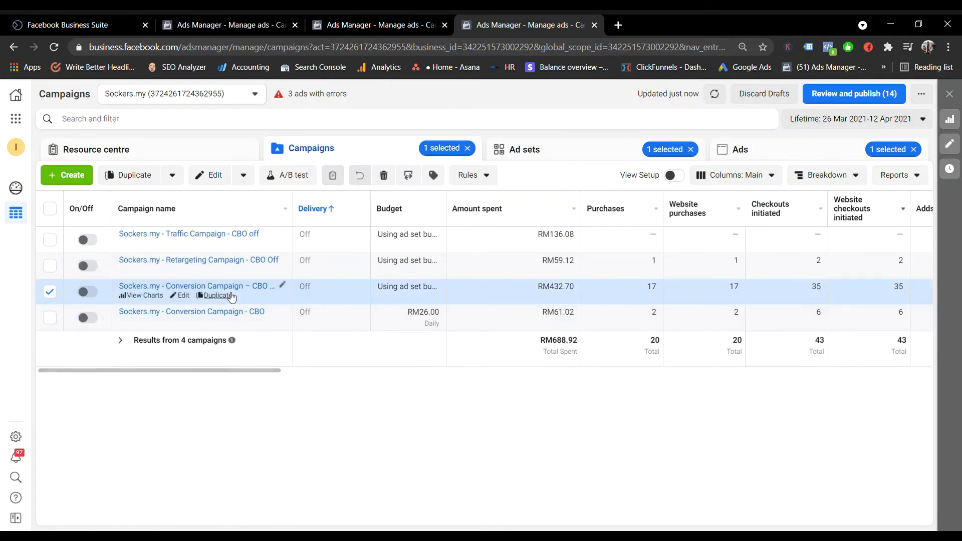
click(241, 289)
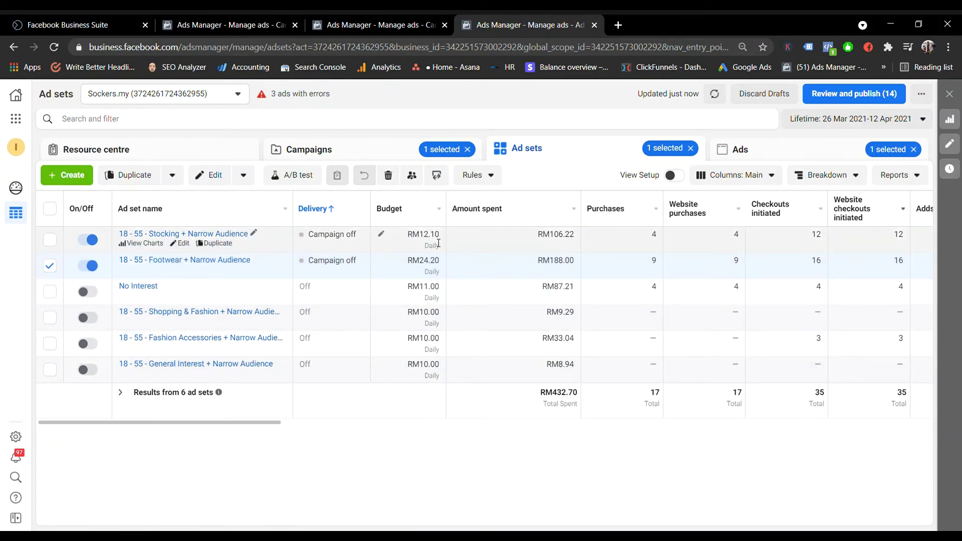
Open the daily budget of the 18 - 55 - Stocking + Narrow Audience ad set for editing, cancel it, and deselect the ad set
click(382, 235)
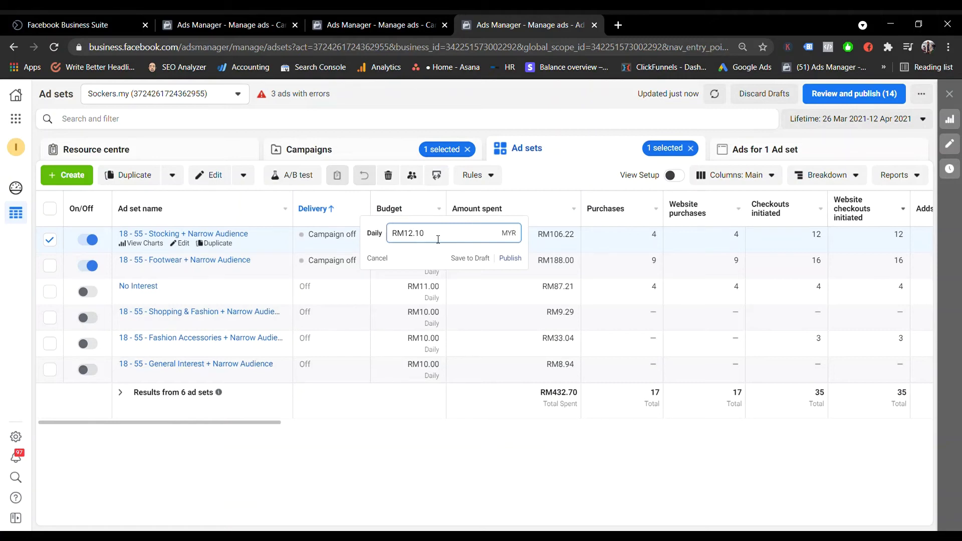
text(.)
click(457, 445)
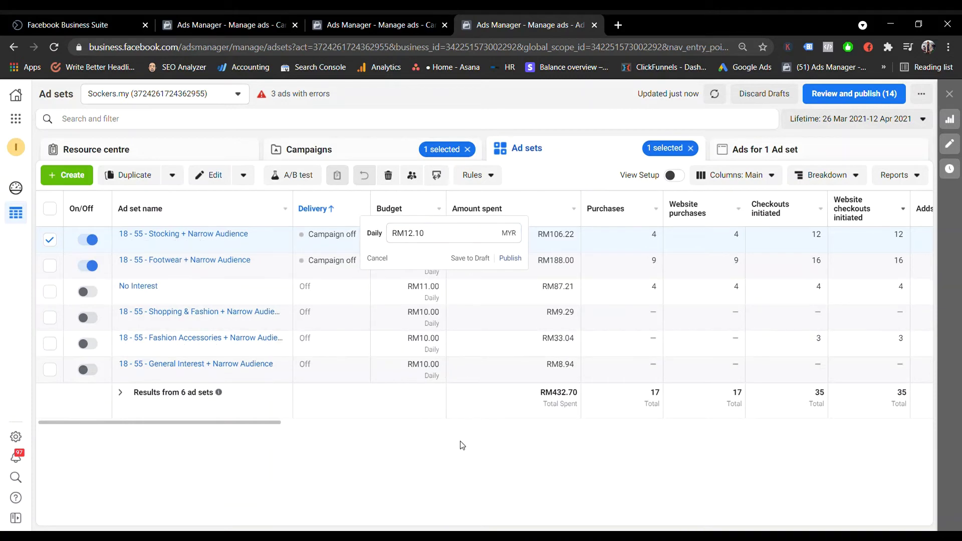
click(380, 258)
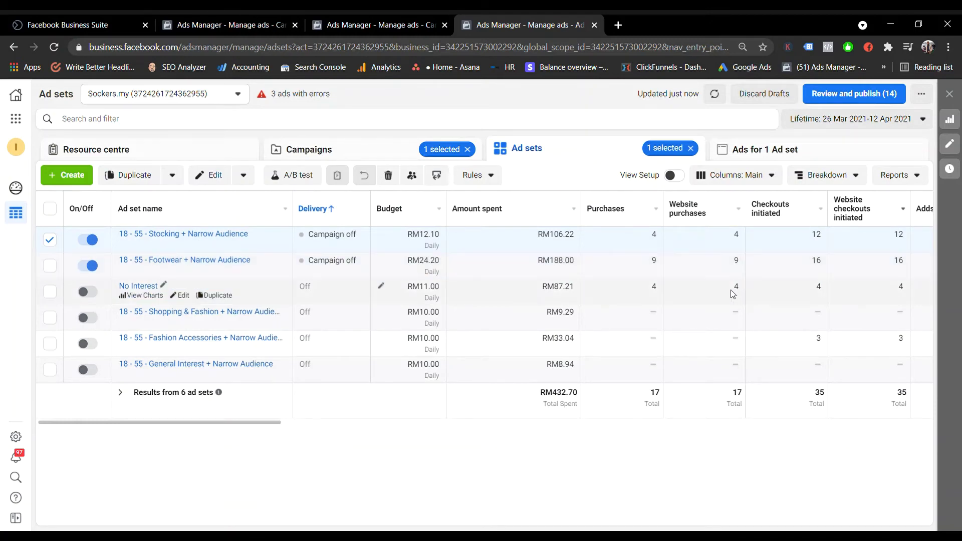
click(49, 241)
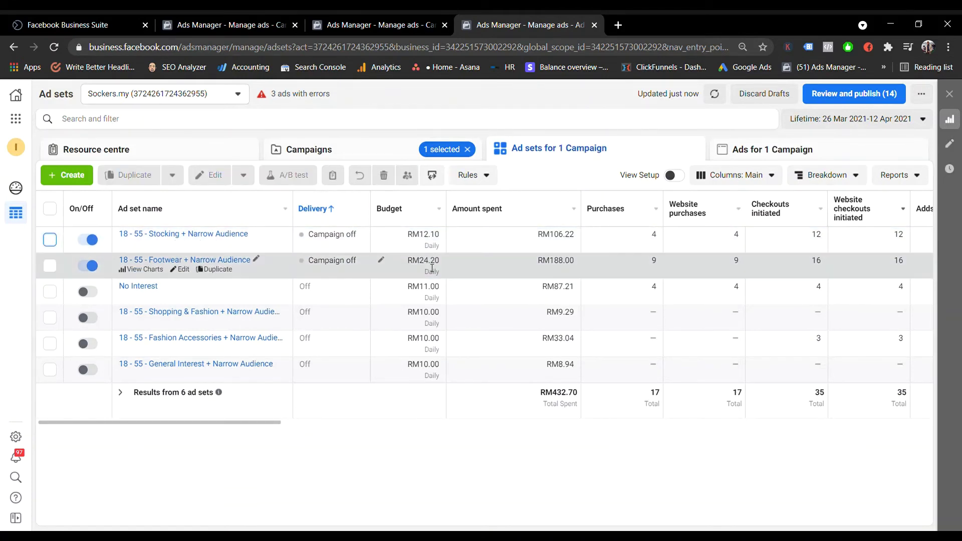
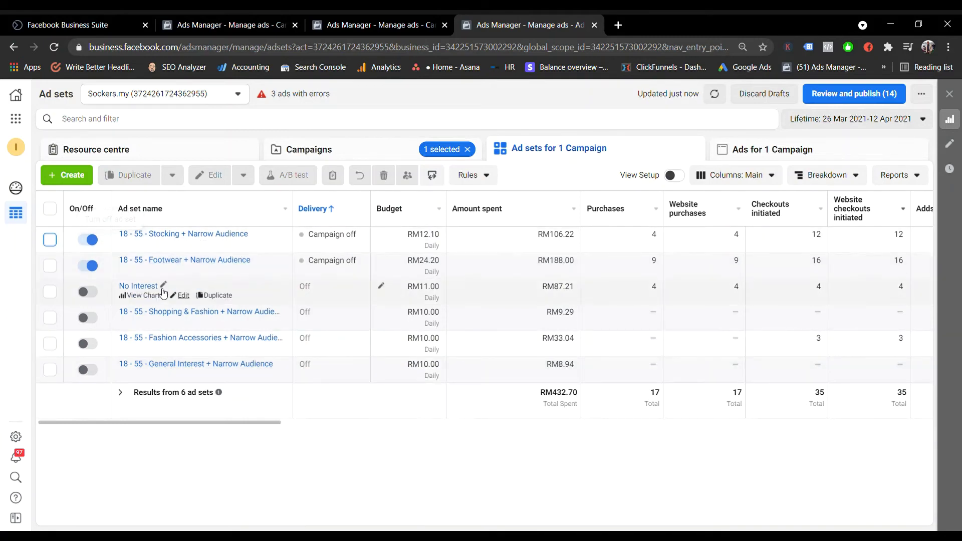
Duplicate only the 18 - 55 - Footwear + Narrow Audience ad set, one copy, into the existing Sockers.my - Conversion Campaign – CBO Off
click(50, 240)
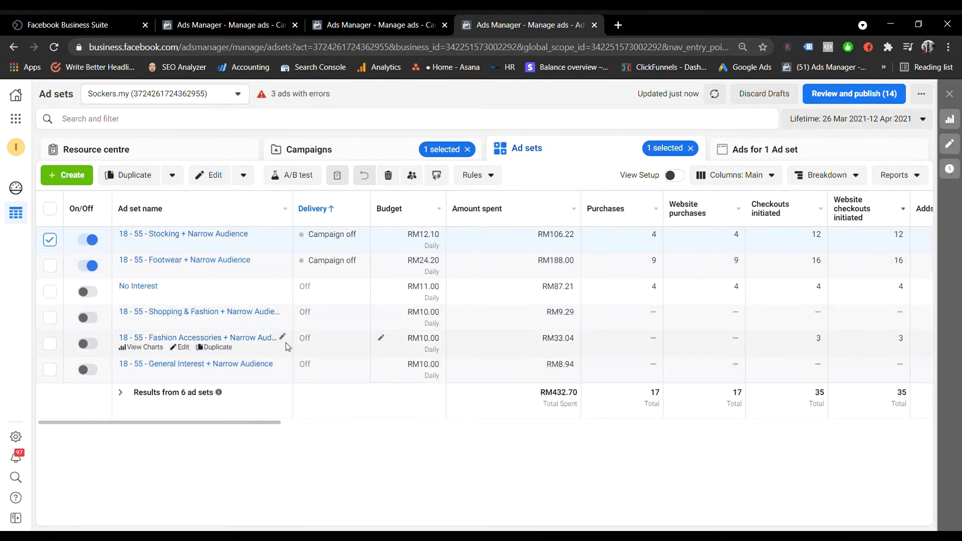
click(55, 243)
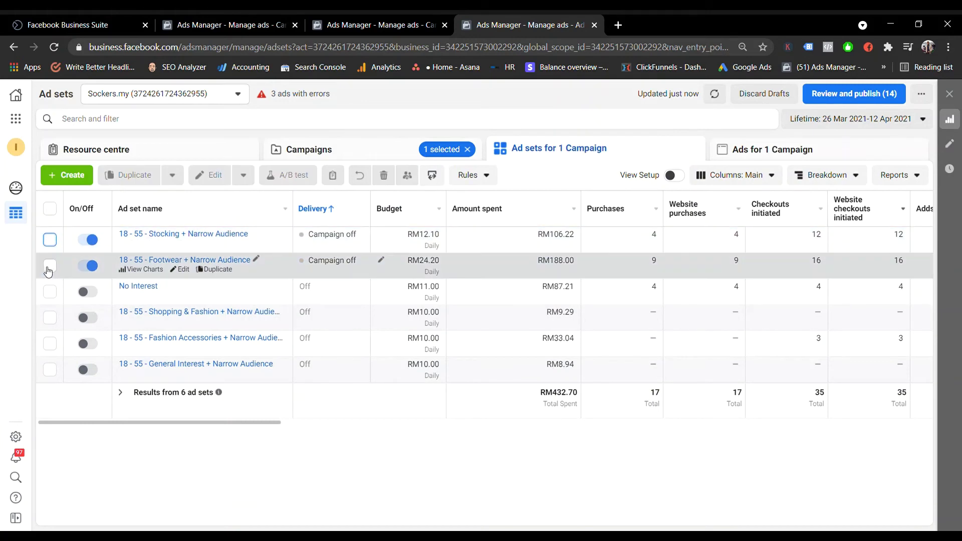
click(48, 266)
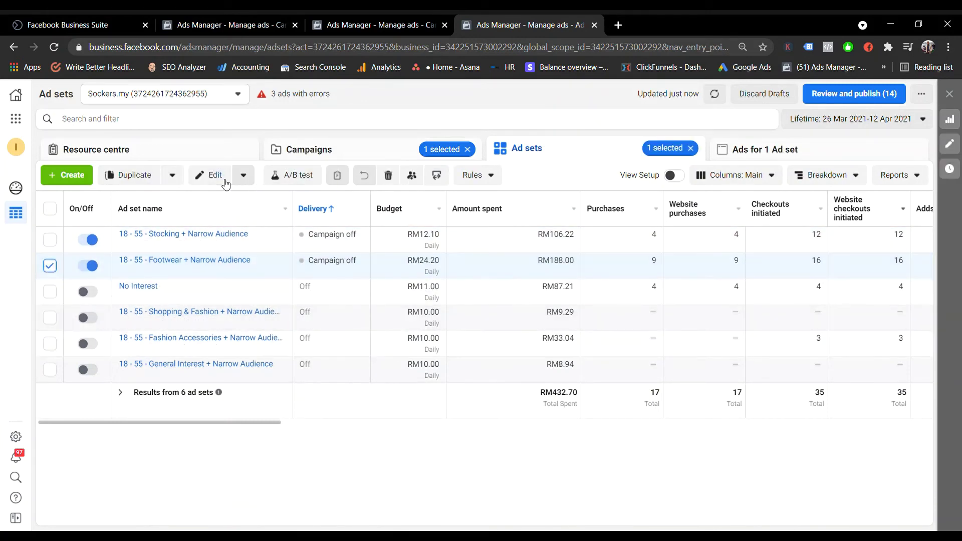
click(129, 175)
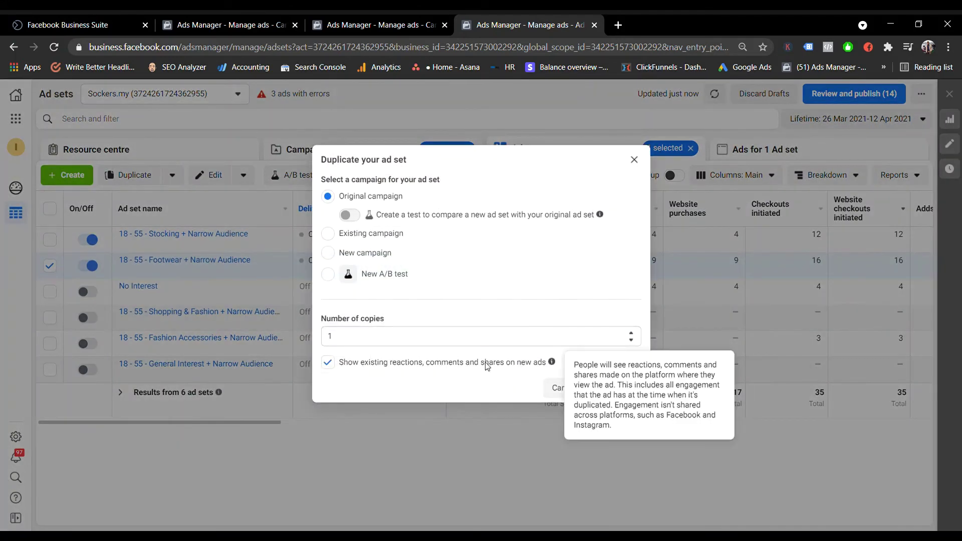
click(372, 237)
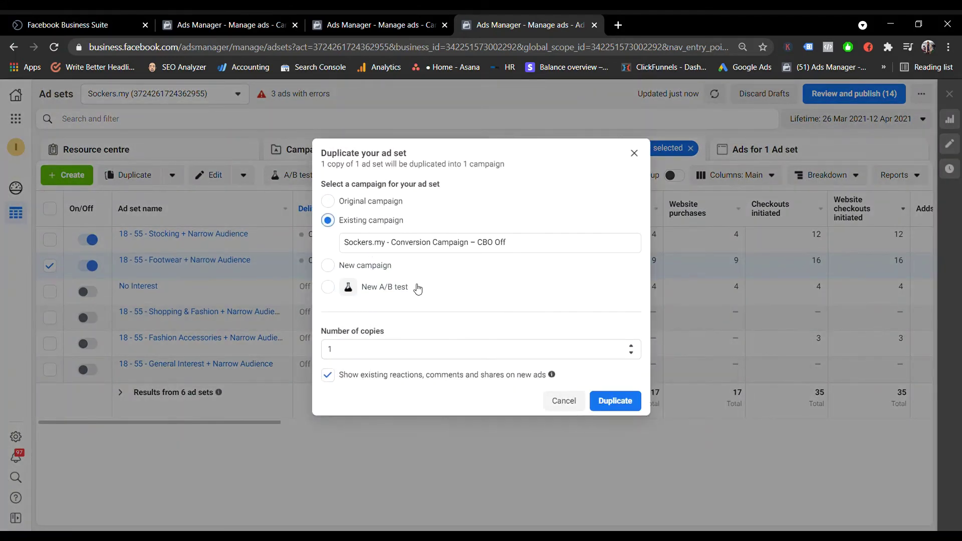
click(340, 378)
click(626, 400)
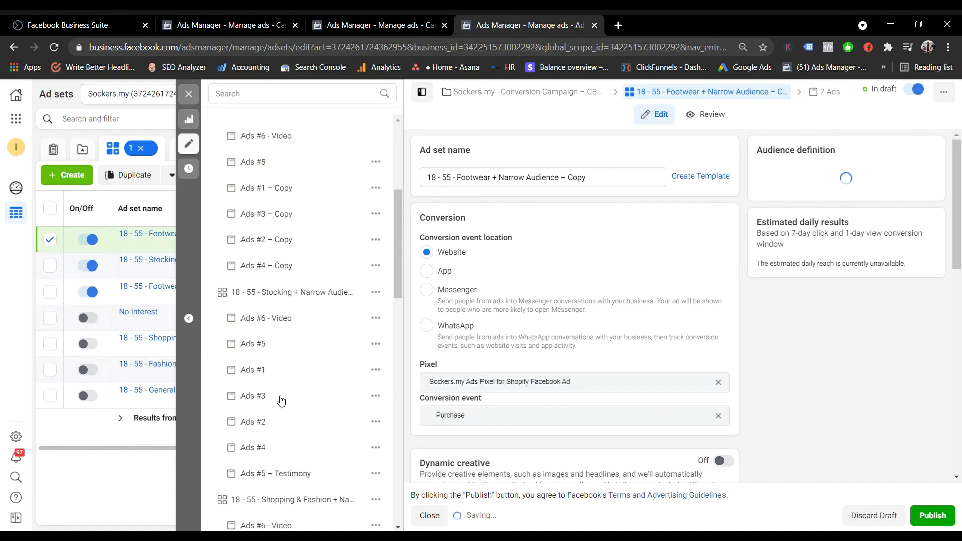
Close the editor of the duplicated Footwear ad set and delete that draft copy
scroll(281, 401, down, 3)
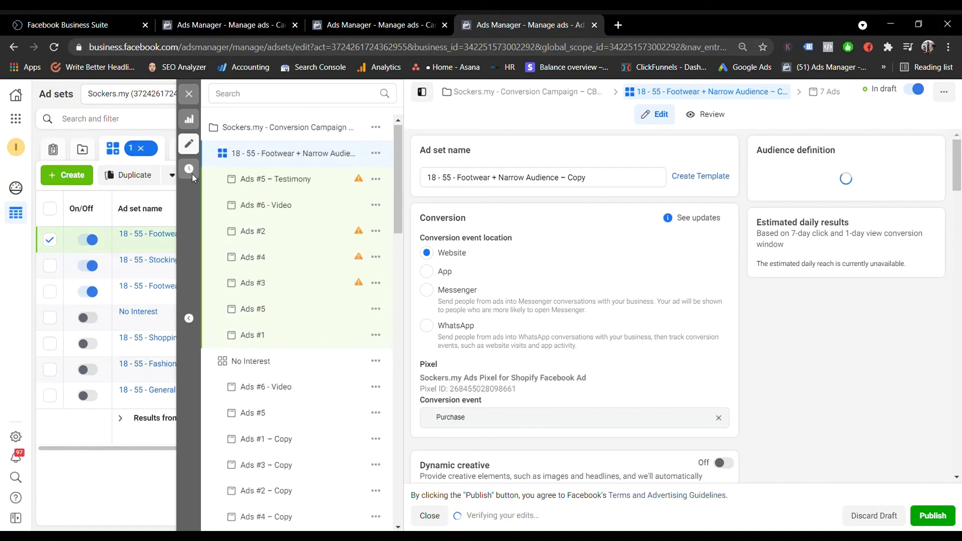
click(190, 94)
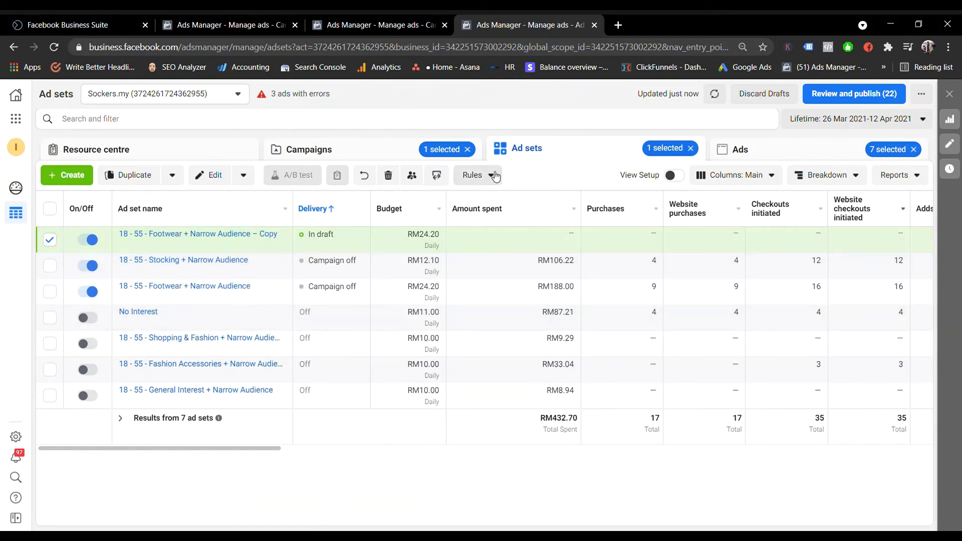
click(389, 177)
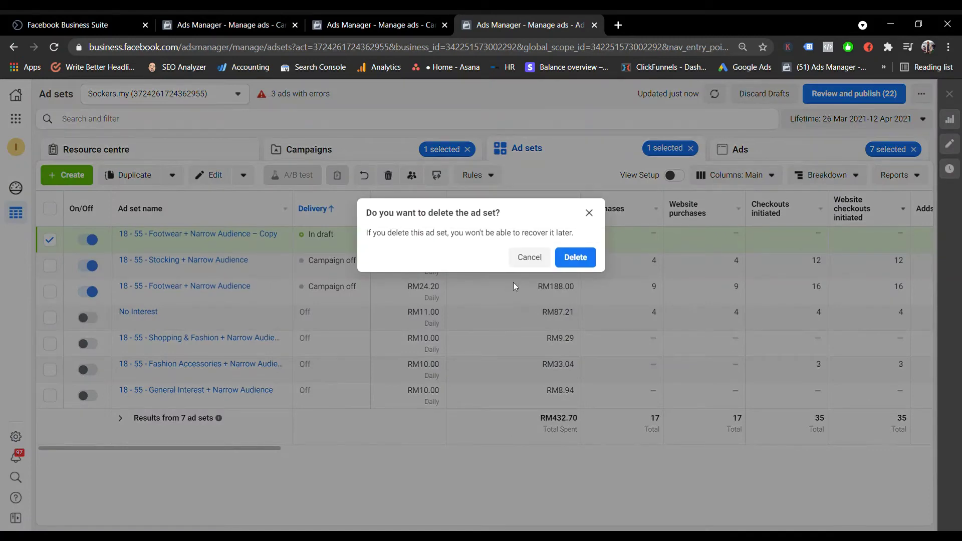
click(561, 257)
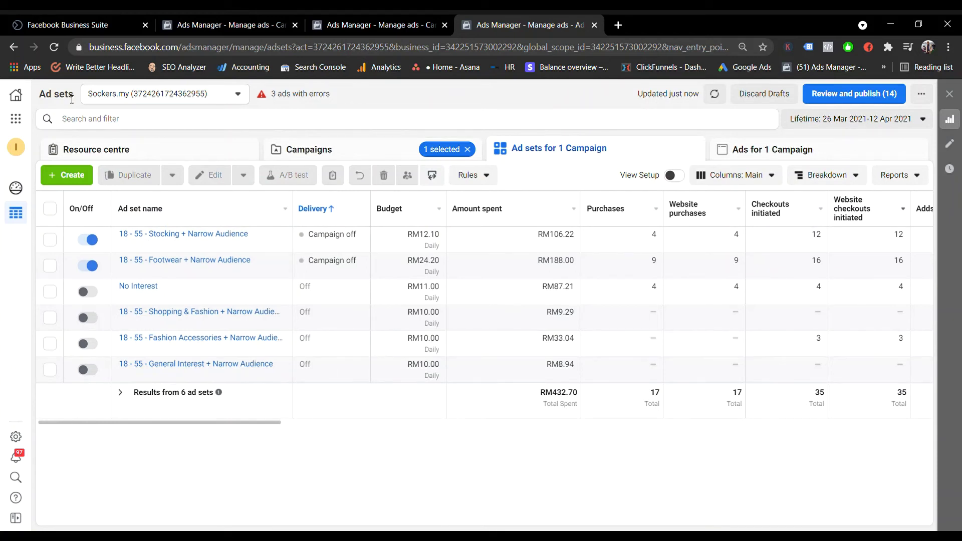
Open the ad account's Audiences, view the summary of the Shopify - Facebook page likes lookalike audience, and close its details
click(21, 125)
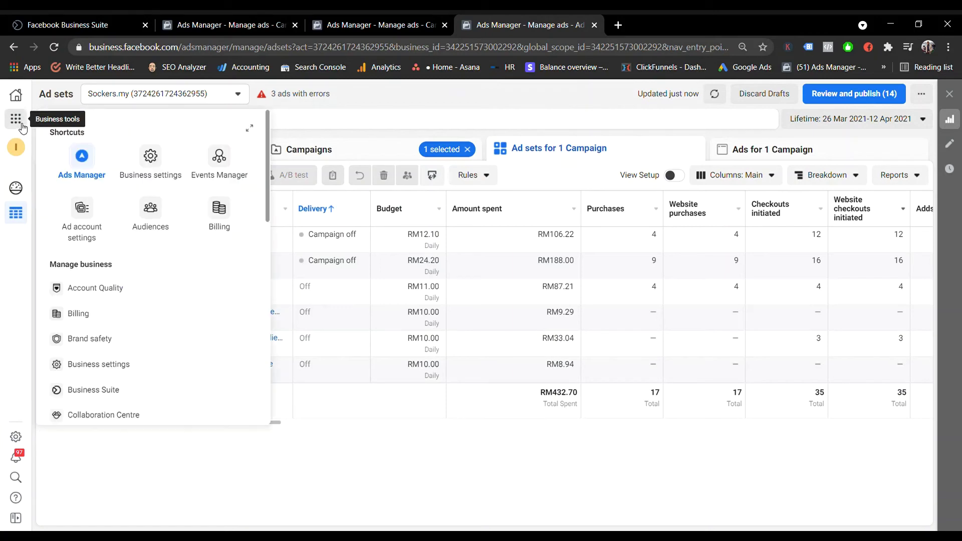
click(150, 210)
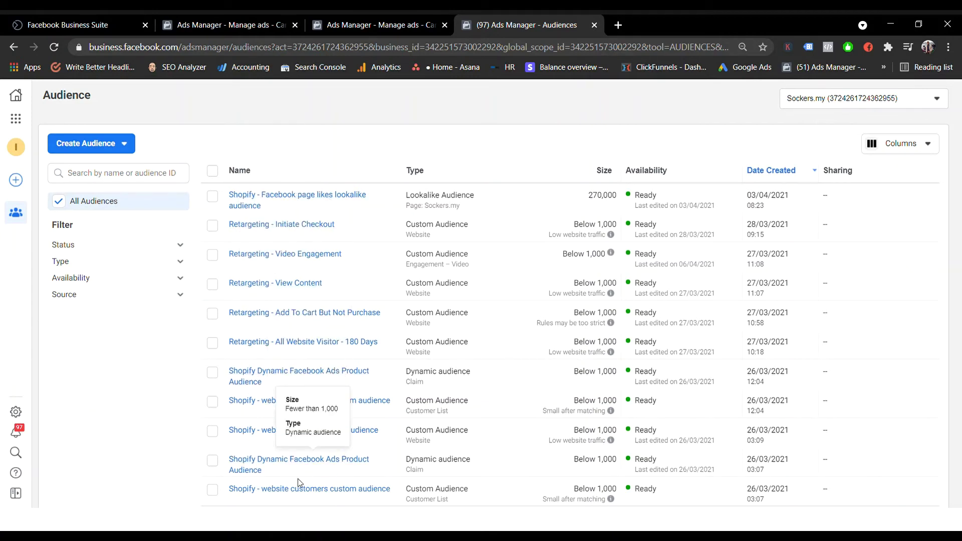
click(315, 199)
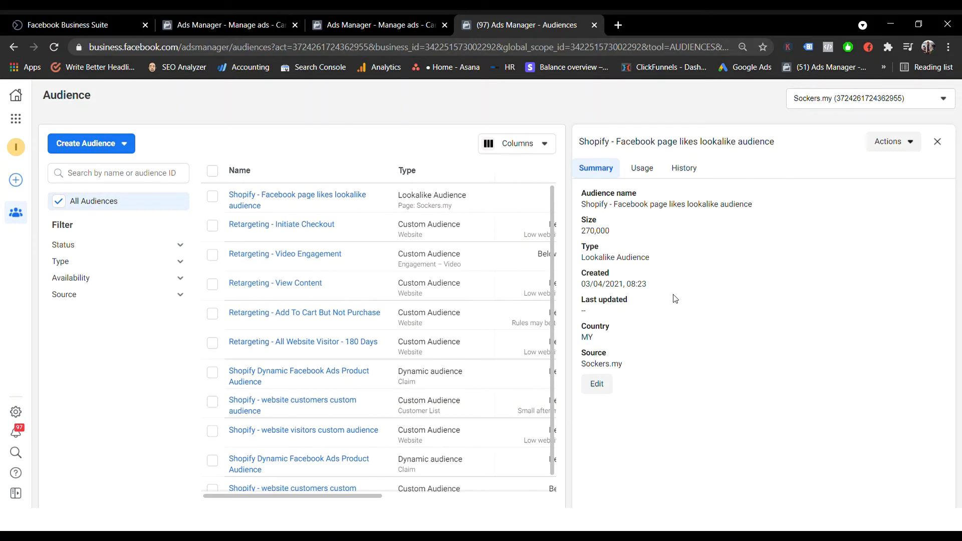
click(937, 141)
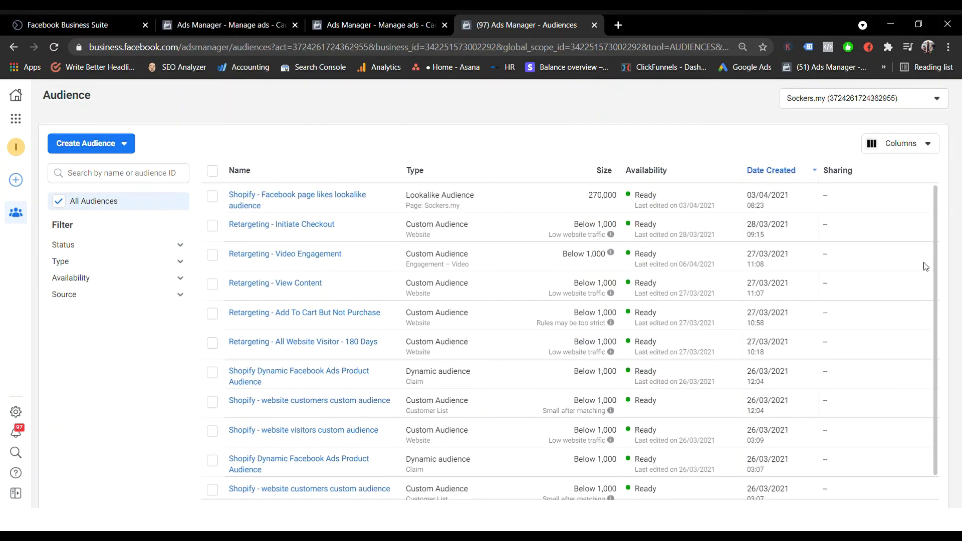
Start a new Lookalike Audience with Sockers.my Ads Pixel for Shopify Facebook Ad as its value-based source
click(123, 145)
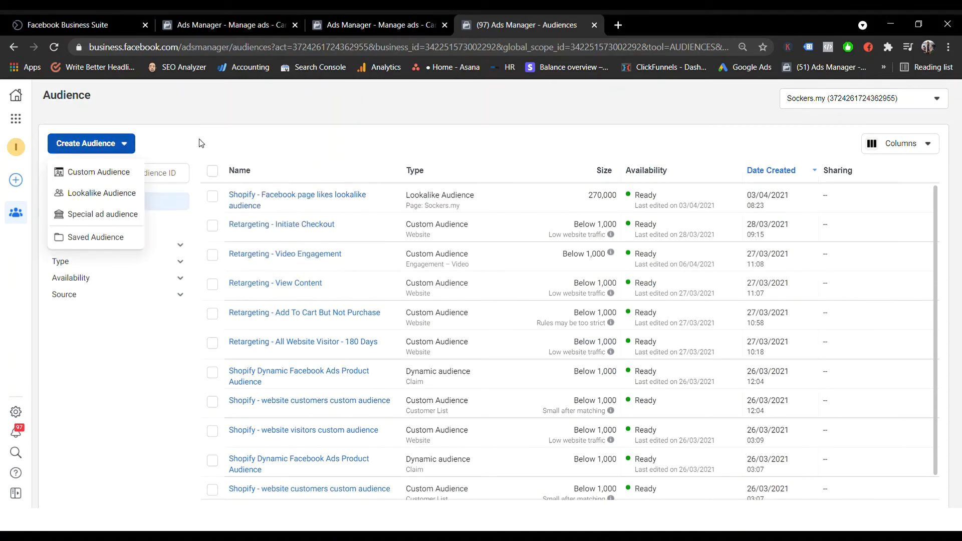
click(125, 146)
click(52, 146)
click(119, 201)
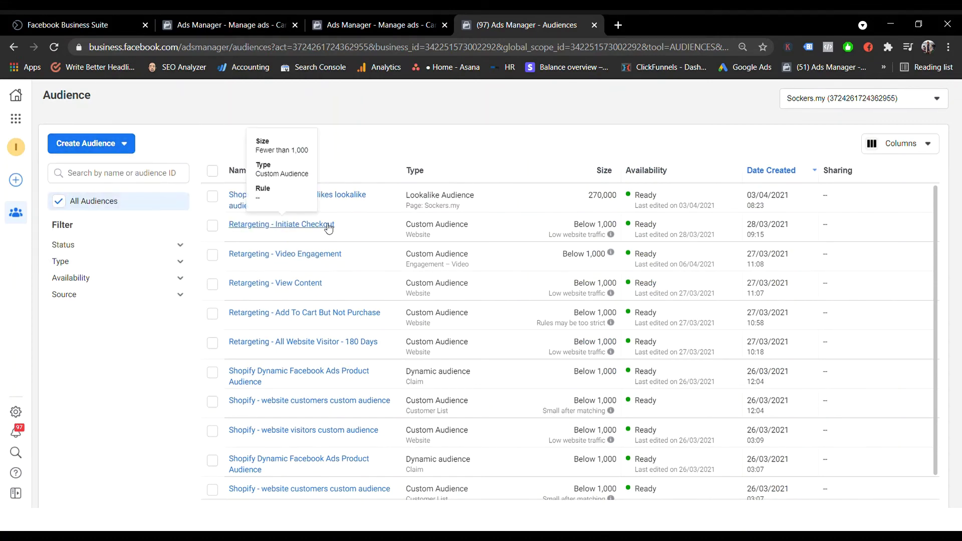
click(430, 179)
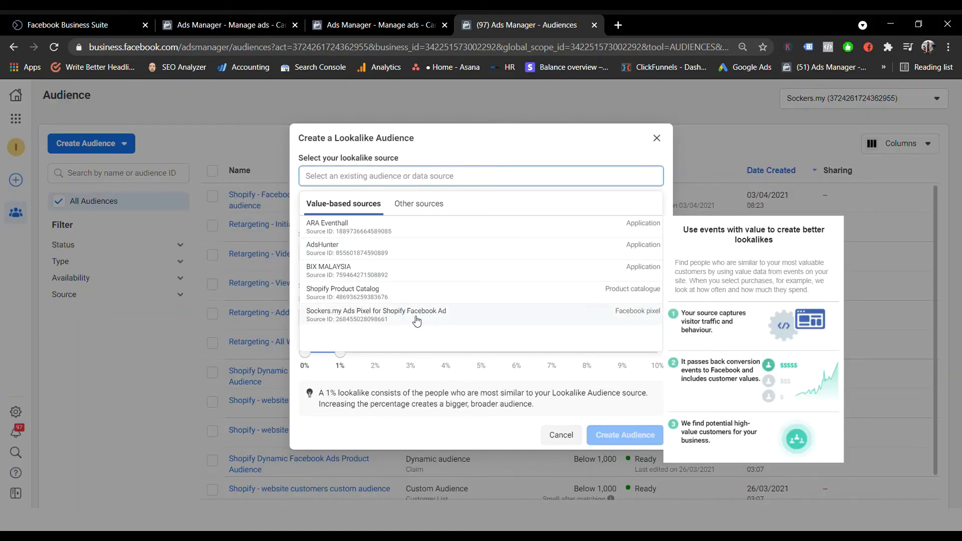
click(402, 310)
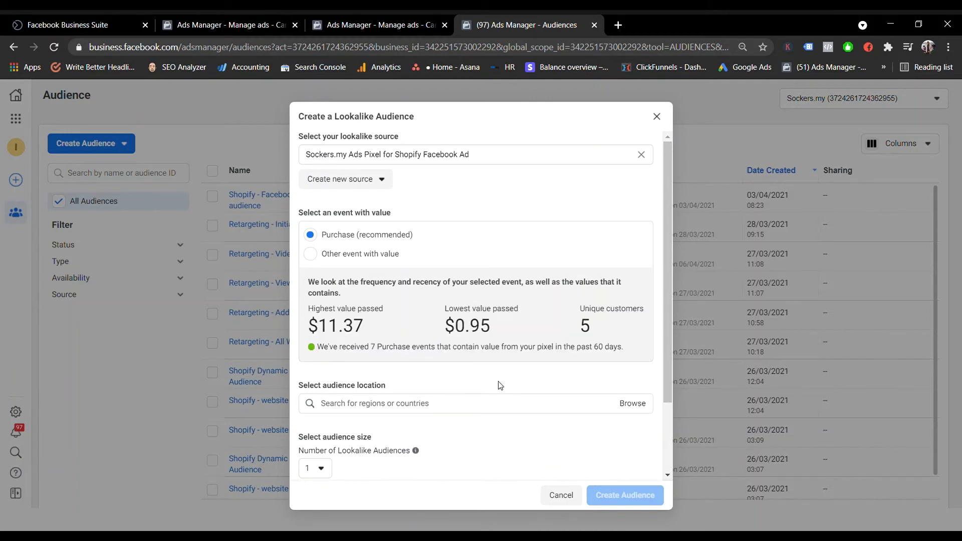
Set the lookalike audience's location to Malaysia
scroll(498, 385, down, 2)
click(526, 313)
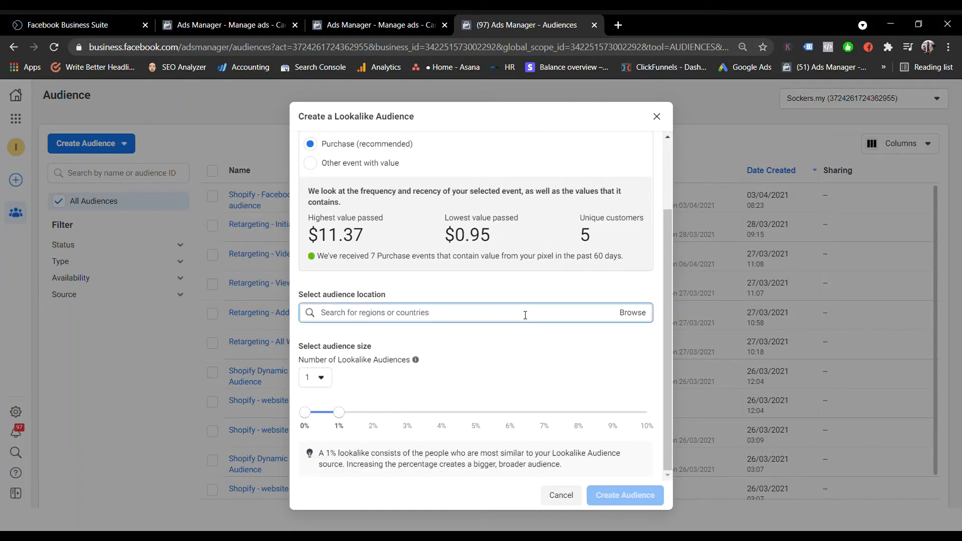
text(malaysia)
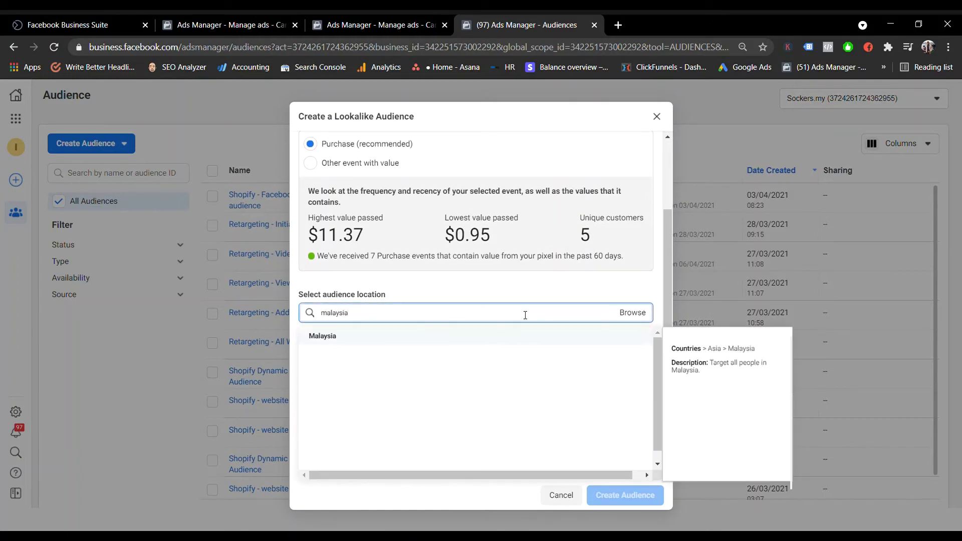
click(538, 339)
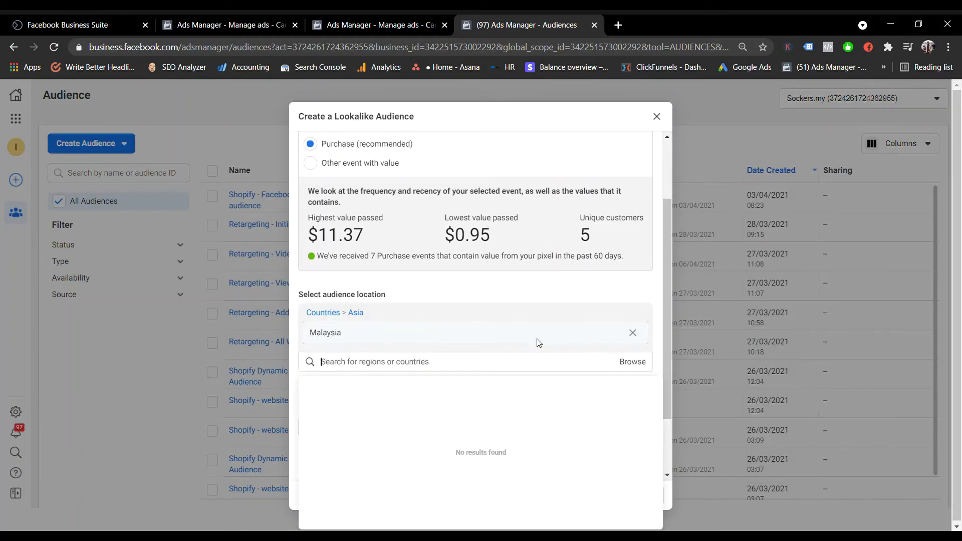
click(565, 286)
Set the lookalike audience size to 3% and try to create the audience
scroll(416, 398, down, 2)
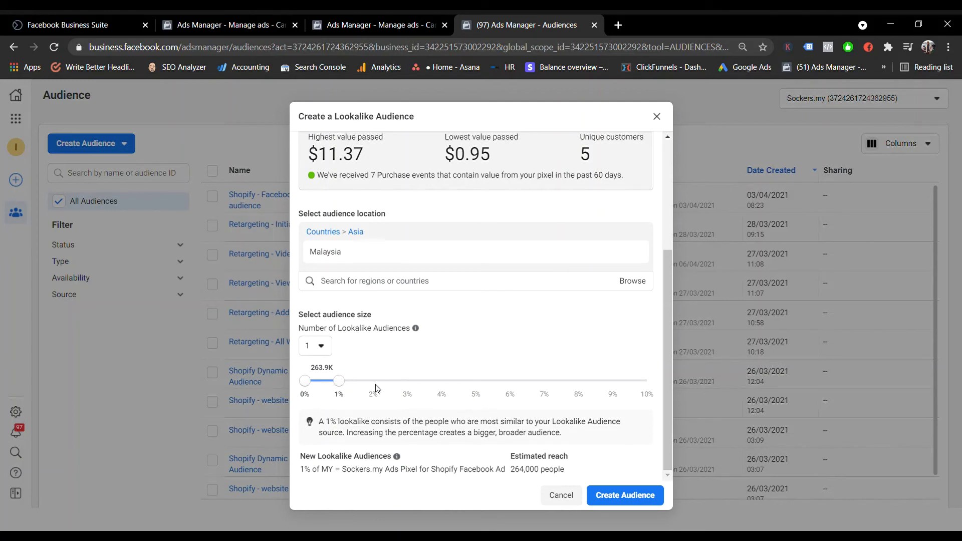
drag(340, 388, 416, 382)
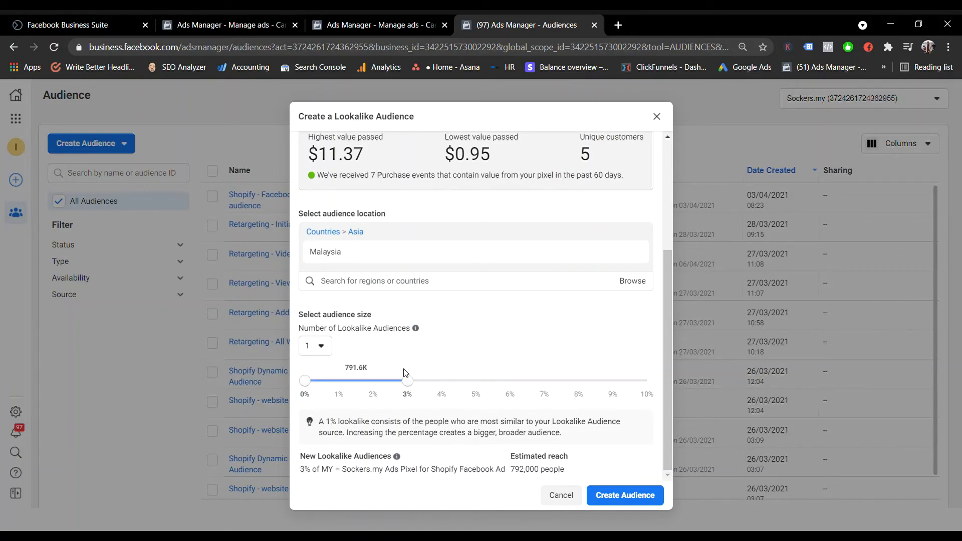
mouse_move(414, 386)
mouse_down()
mouse_move(355, 383)
mouse_move(408, 382)
mouse_up()
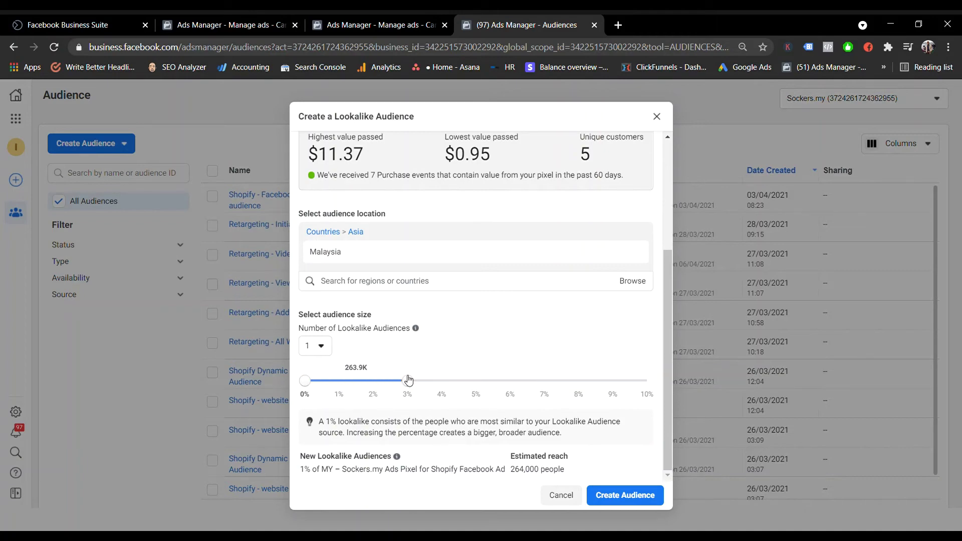
click(628, 499)
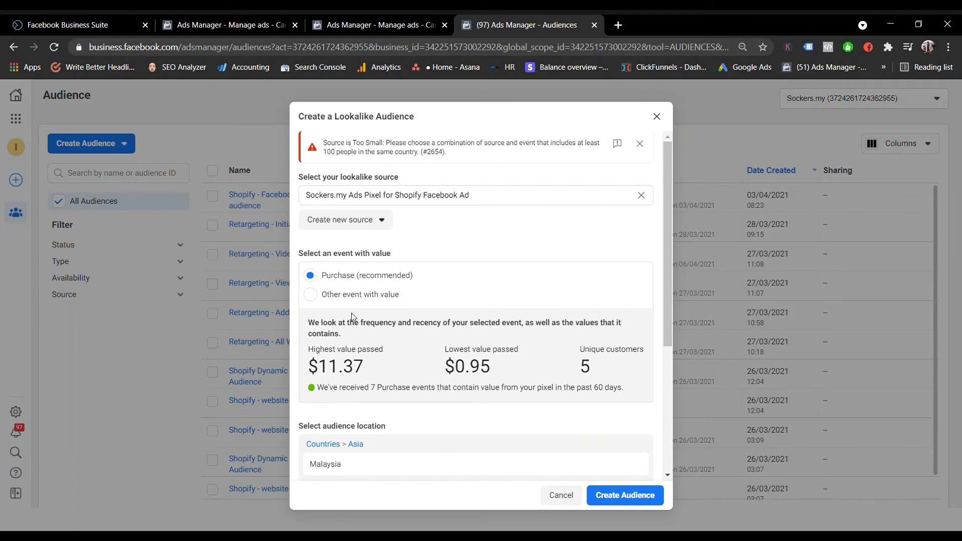
Start a website Custom Audience as the new lookalike source, and close its form without creating it
scroll(364, 289, down, 3)
scroll(364, 289, up, 3)
click(373, 220)
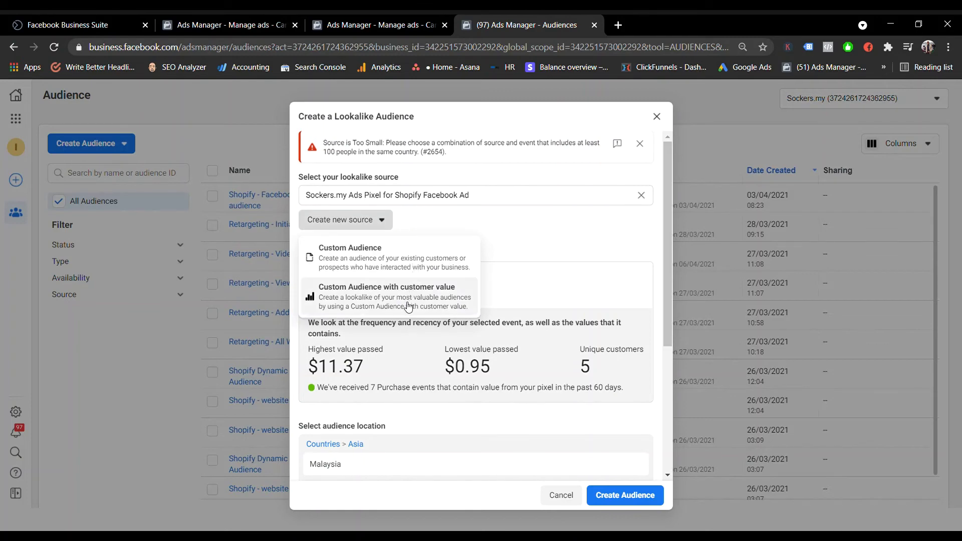
click(507, 231)
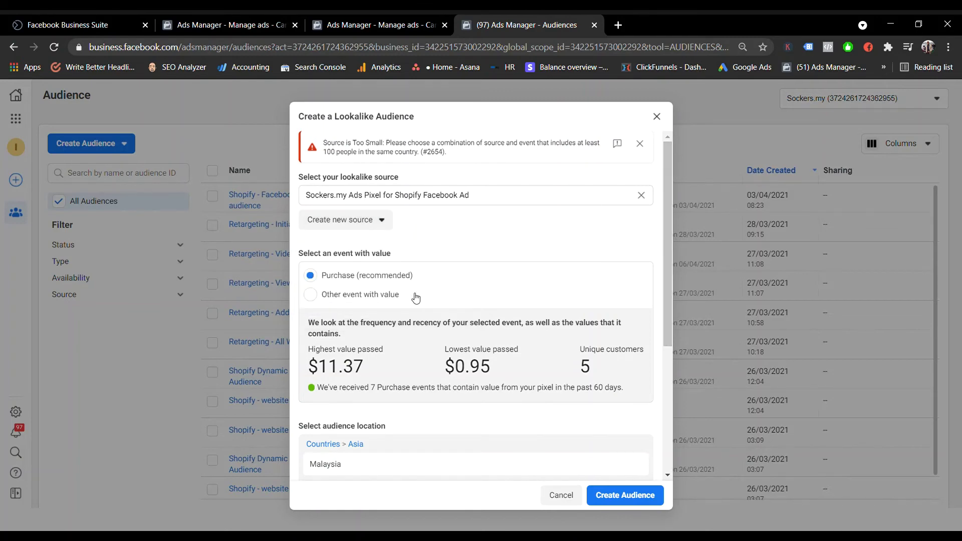
click(354, 220)
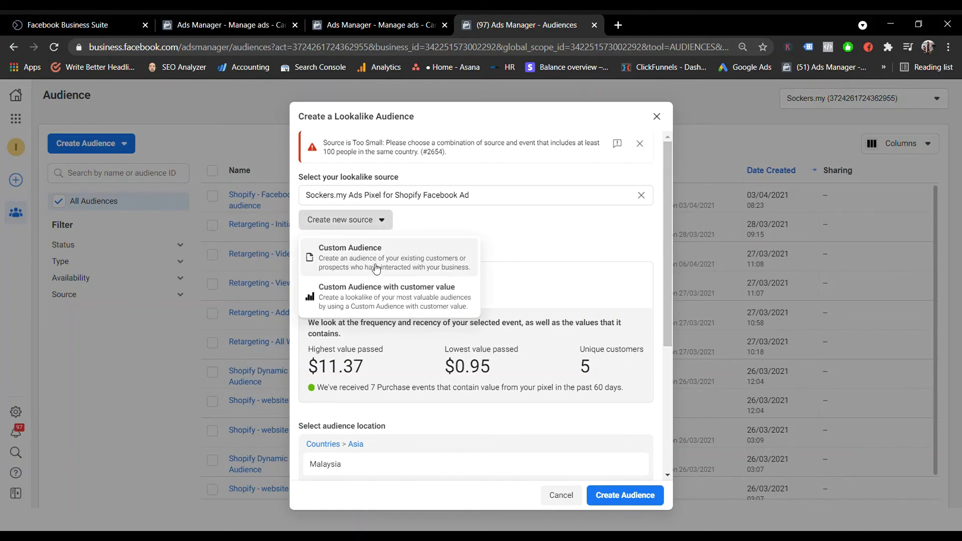
click(377, 269)
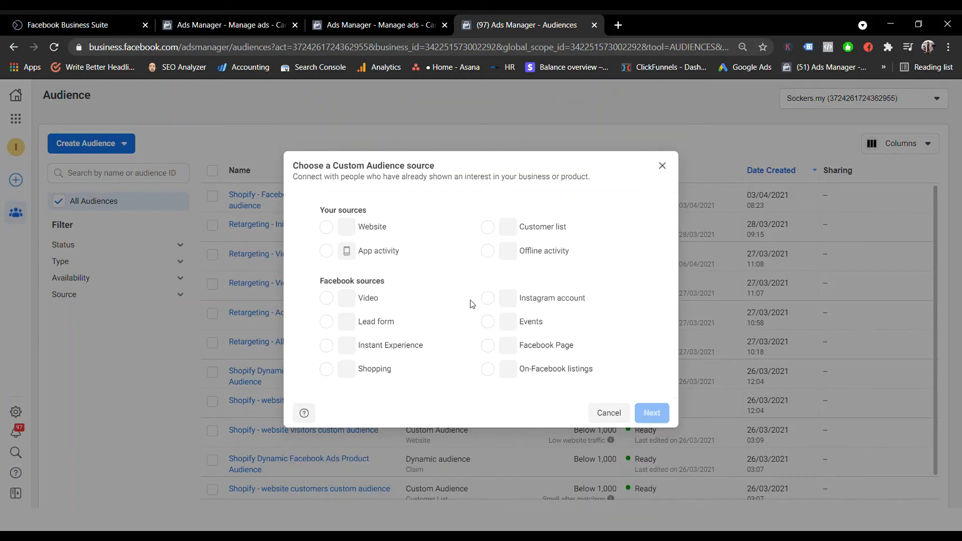
click(327, 223)
click(652, 404)
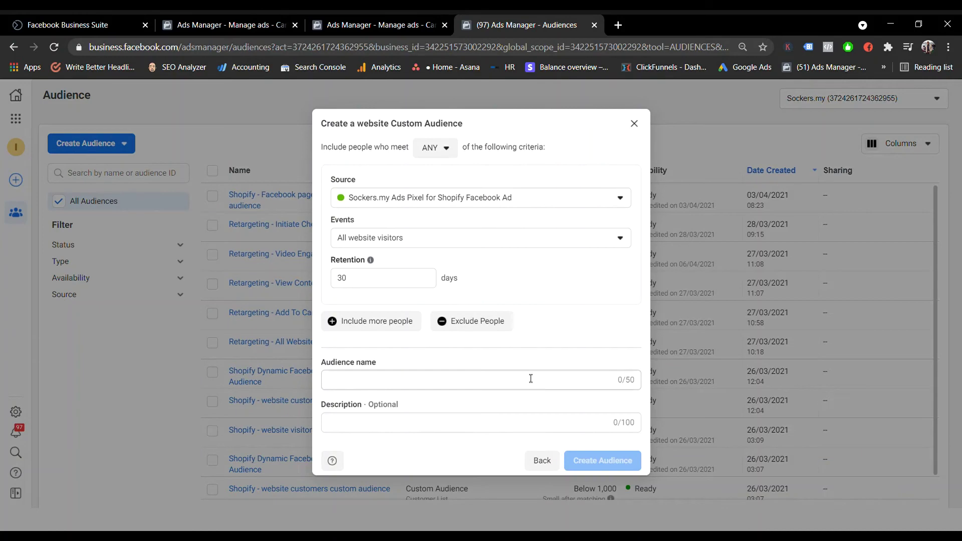
click(633, 123)
Sort the audience list by type
click(107, 144)
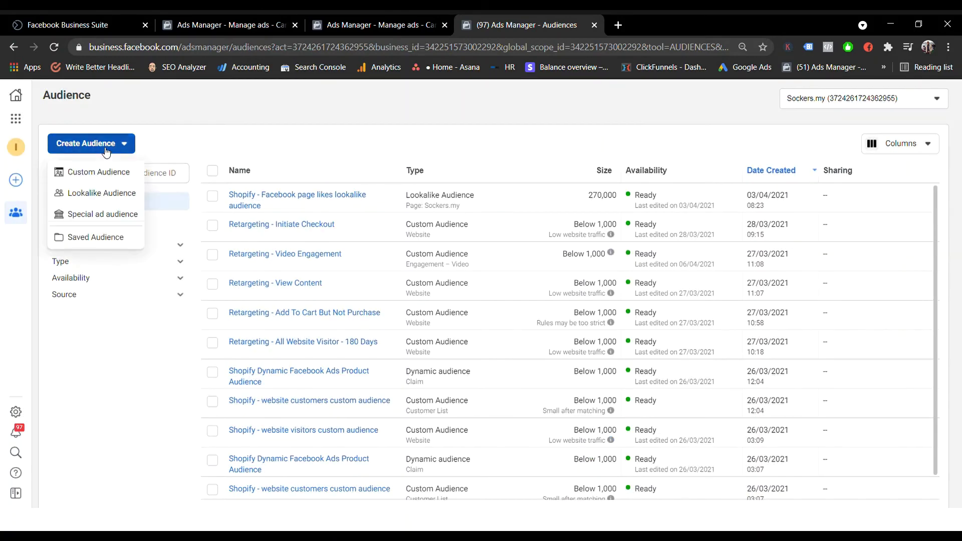
click(278, 110)
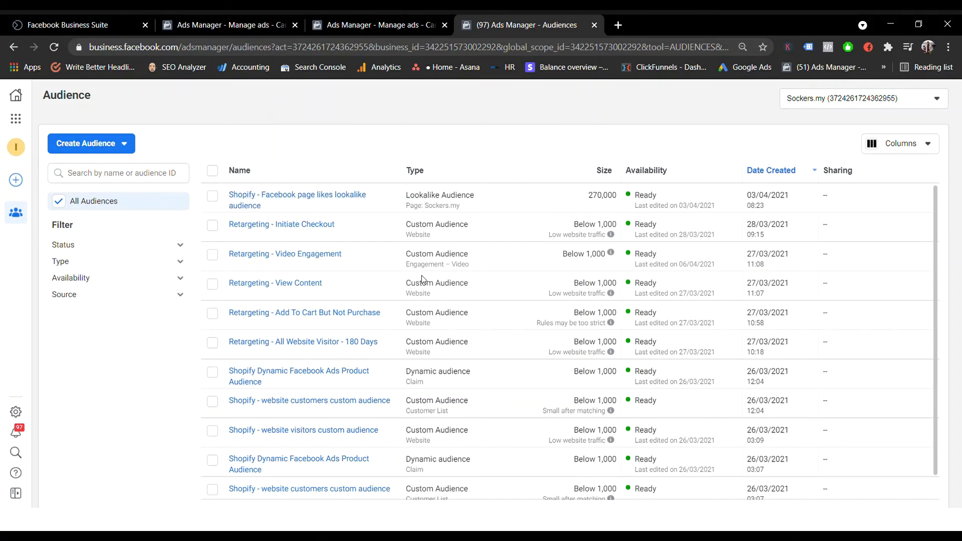
click(445, 170)
click(457, 170)
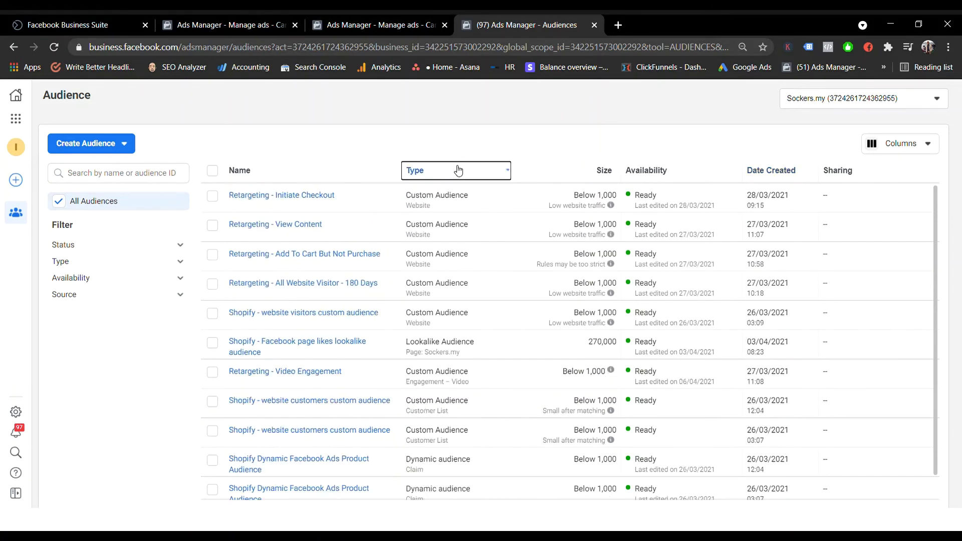
Start another Lookalike Audience from the value-based source Sockers.my Ads Pixel for Shopify Facebook Ad
click(123, 143)
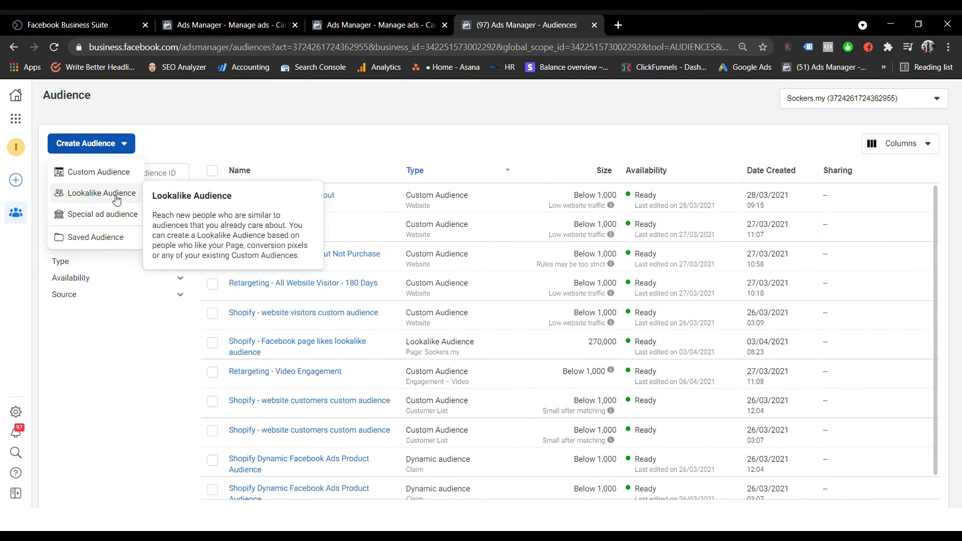
click(400, 243)
click(410, 177)
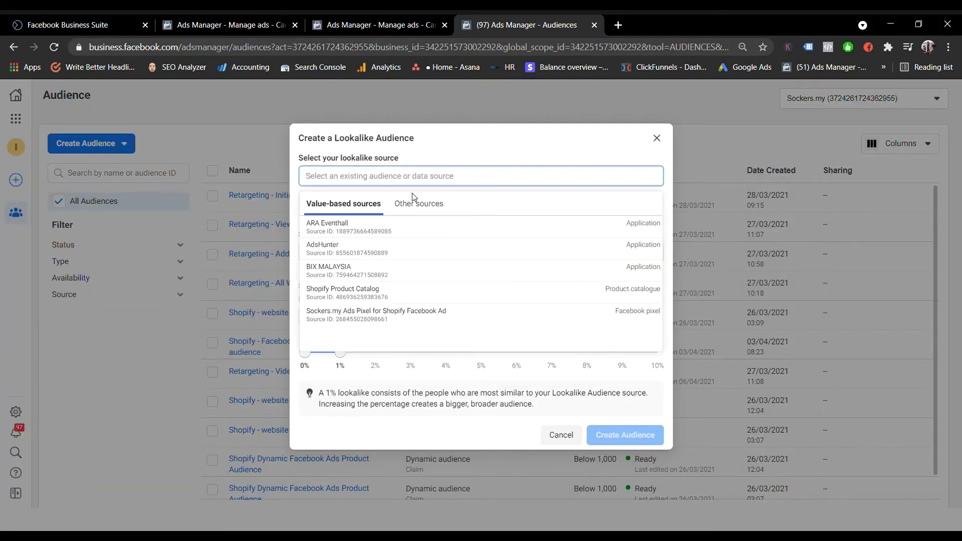
click(401, 315)
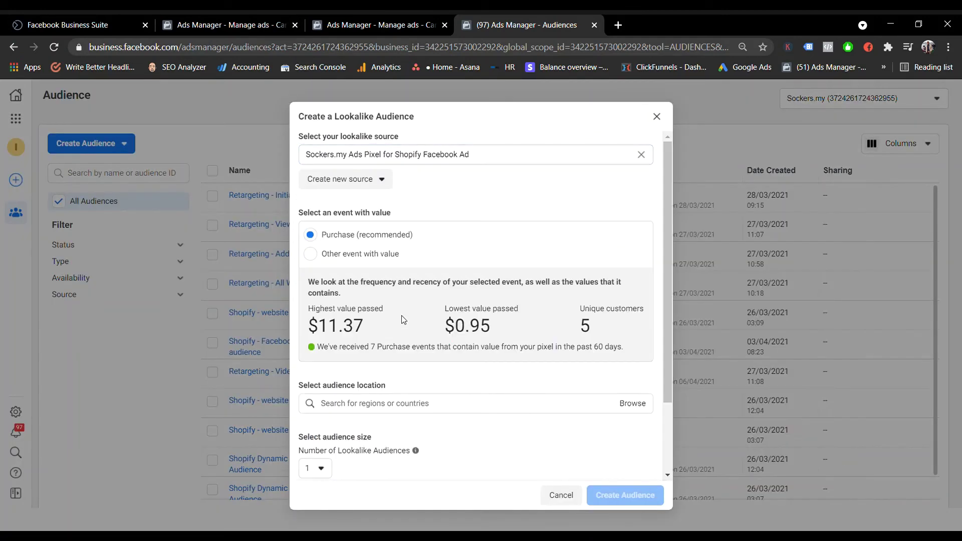
Choose Malaysia as the location of the restarted lookalike audience
scroll(389, 367, down, 2)
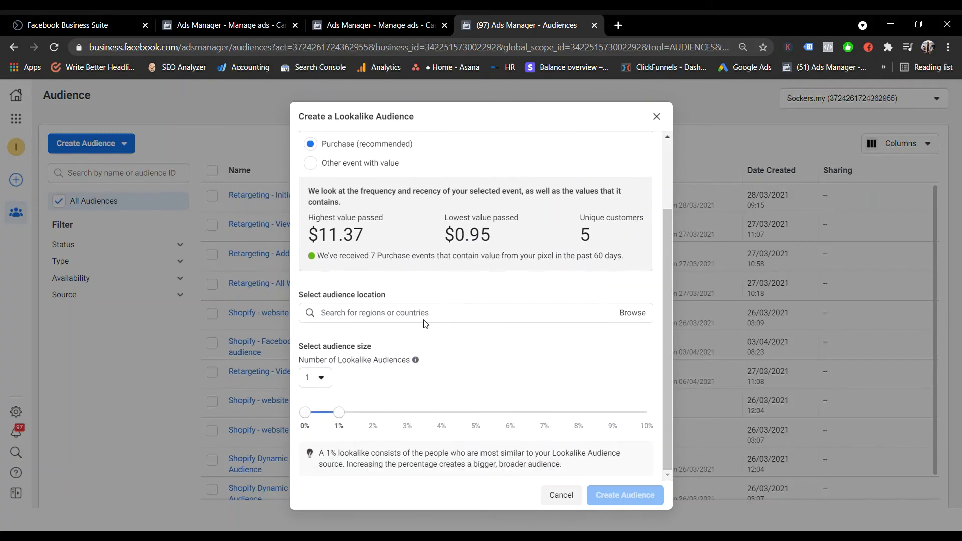
click(433, 319)
text(malaysia)
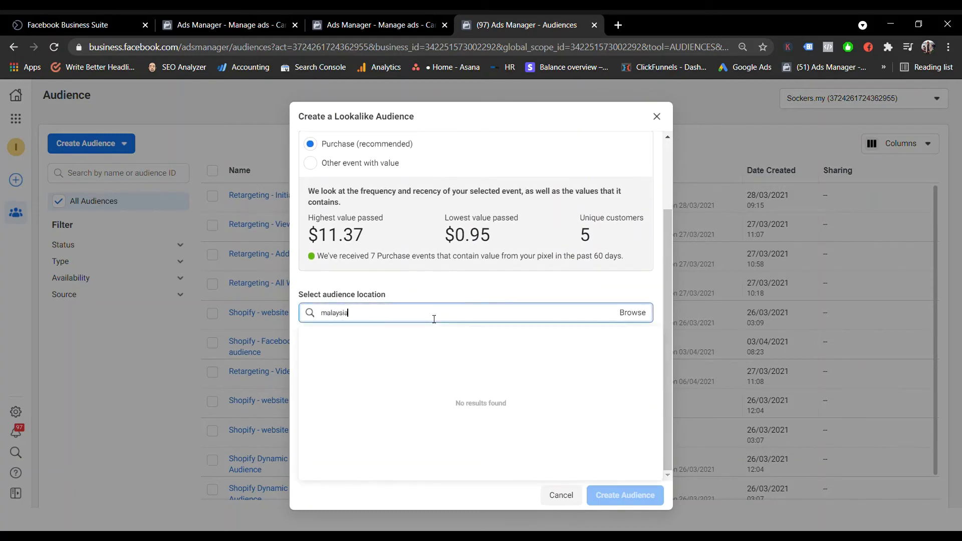
click(433, 336)
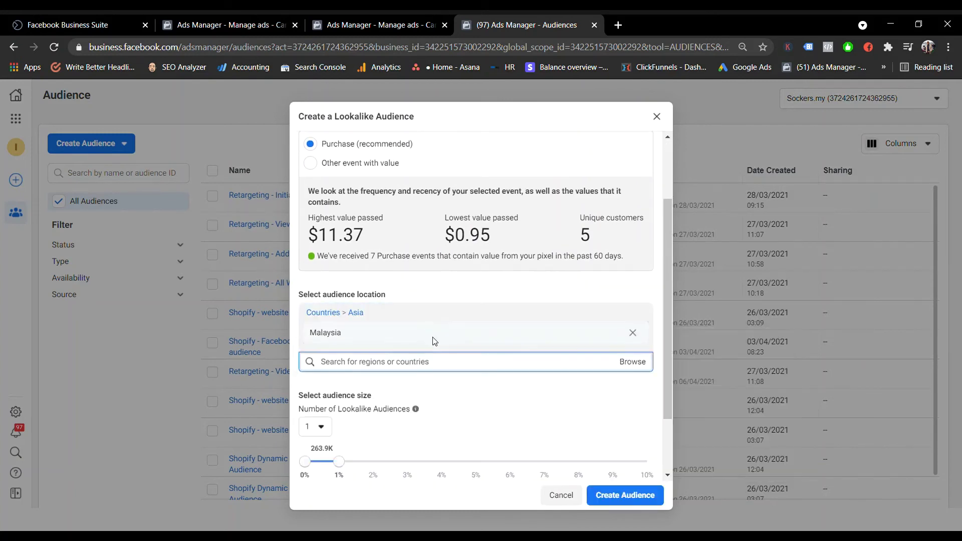
click(550, 285)
Try an audience size of 2% for the Malaysian lookalike, and close the form without creating it
scroll(550, 311, down, 2)
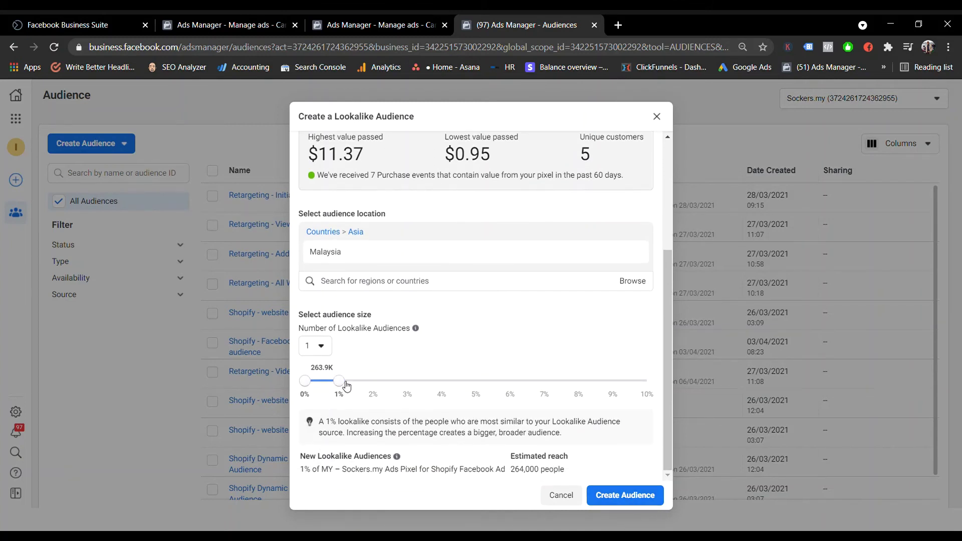
drag(339, 382, 374, 382)
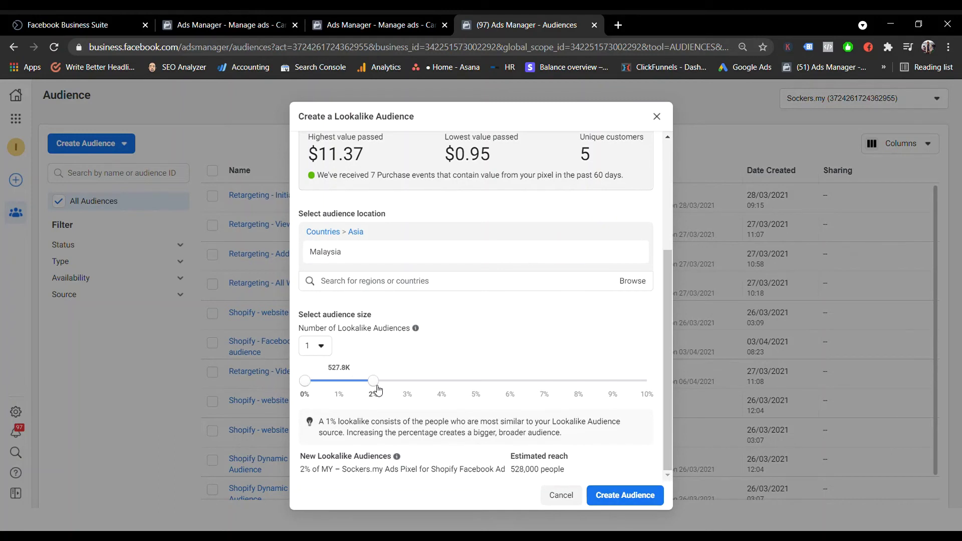
triple_click(364, 389)
click(406, 387)
click(657, 116)
Close the Audiences page, check the Website ad account's campaigns, and return to the Sockers.my campaigns
click(592, 26)
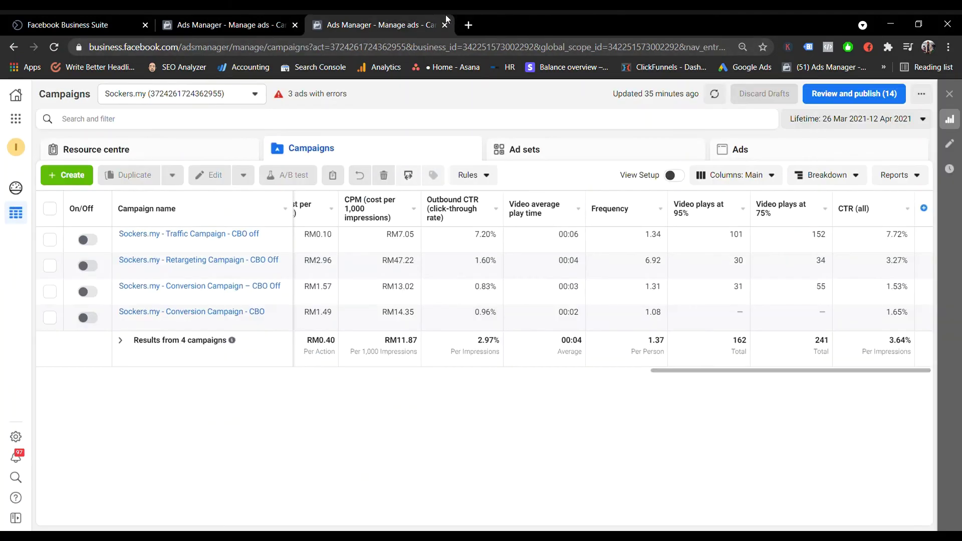
click(271, 16)
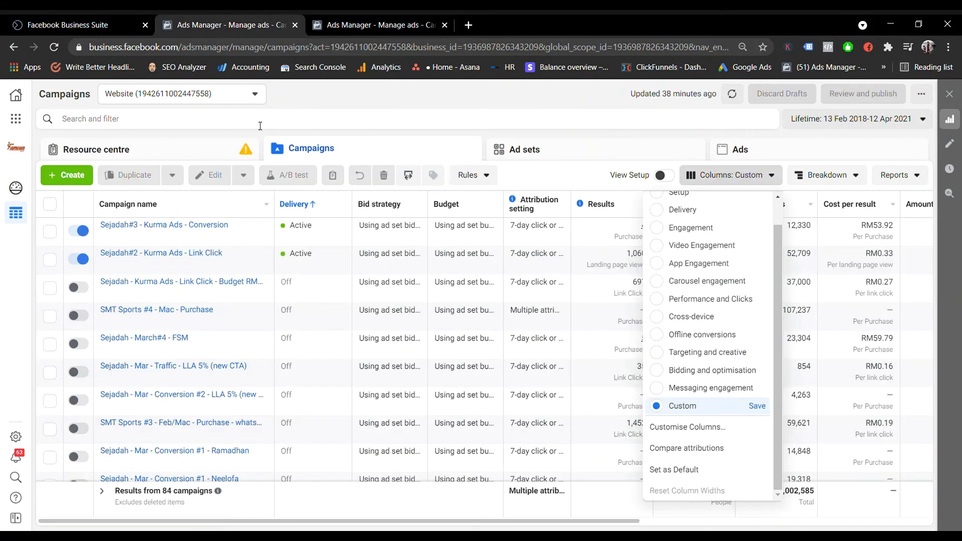
click(360, 23)
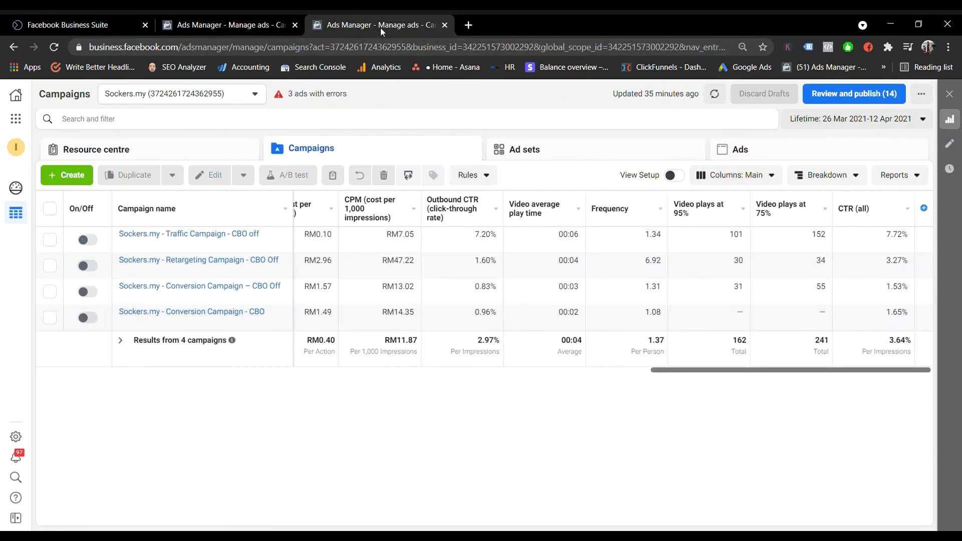
Expand the full list of ad accounts and switch from Sockers.my to Famouz Main Acc
click(226, 95)
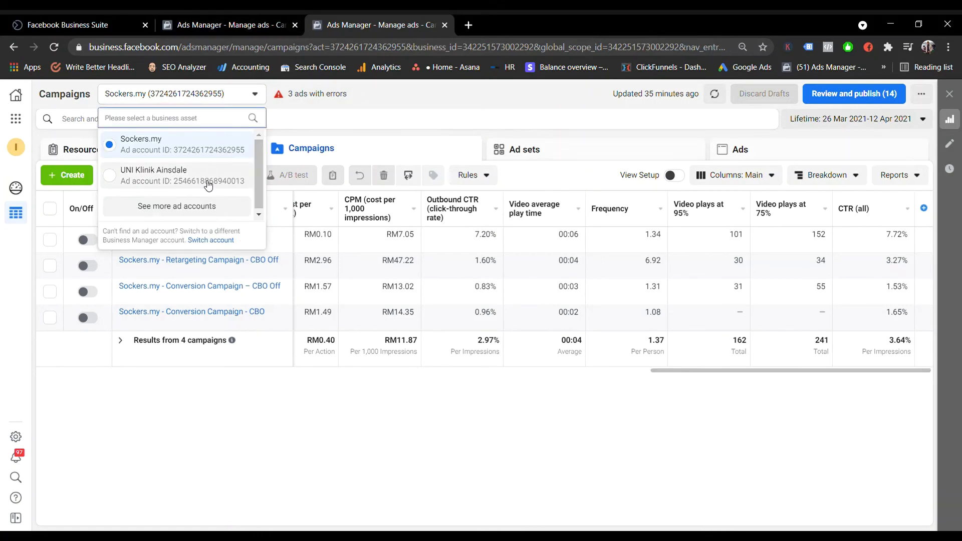
click(206, 207)
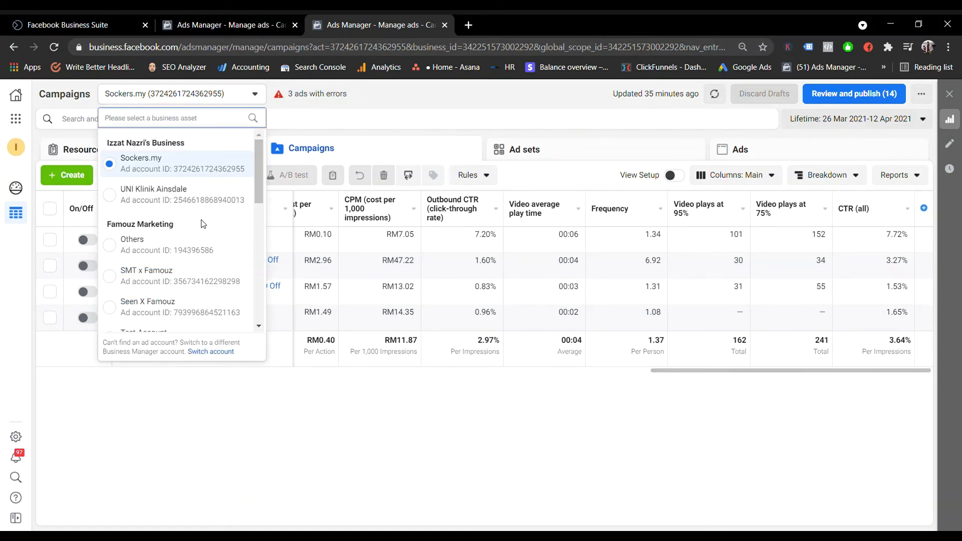
scroll(200, 220, down, 2)
scroll(200, 218, up, 1)
scroll(201, 218, down, 1)
scroll(195, 221, up, 3)
scroll(192, 221, down, 3)
click(151, 270)
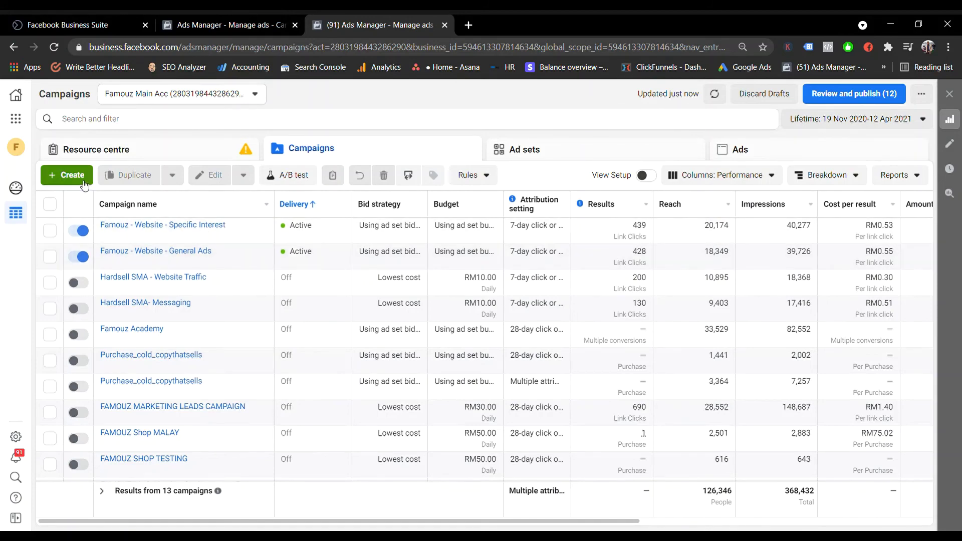
Open the Audiences of Famouz Main Acc and look through the whole list of custom, lookalike and saved audiences
click(16, 118)
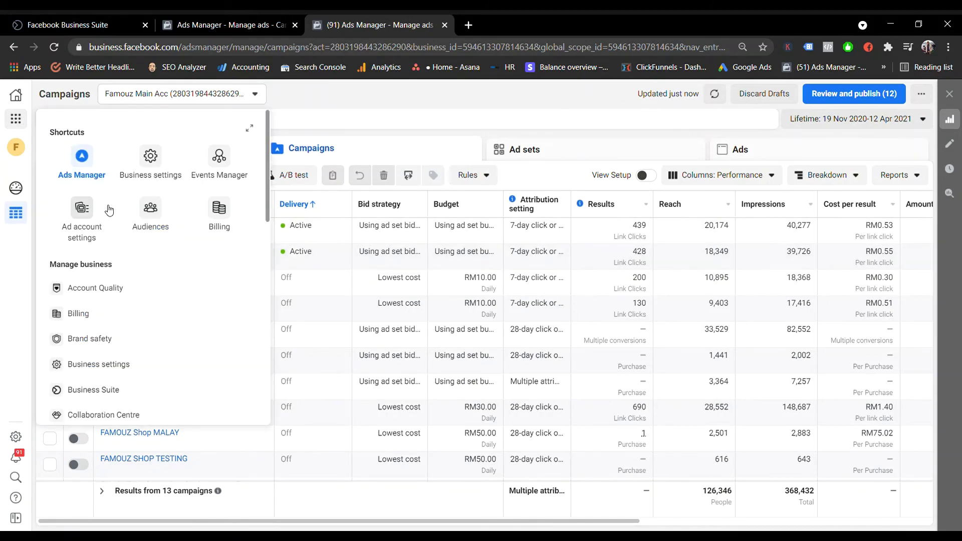
click(162, 228)
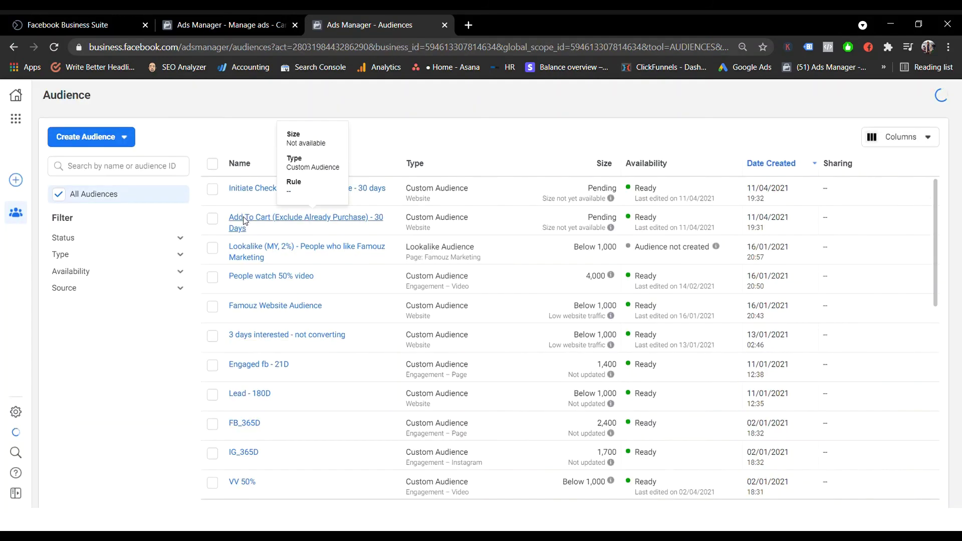
scroll(301, 295, down, 3)
mouse_move(320, 366)
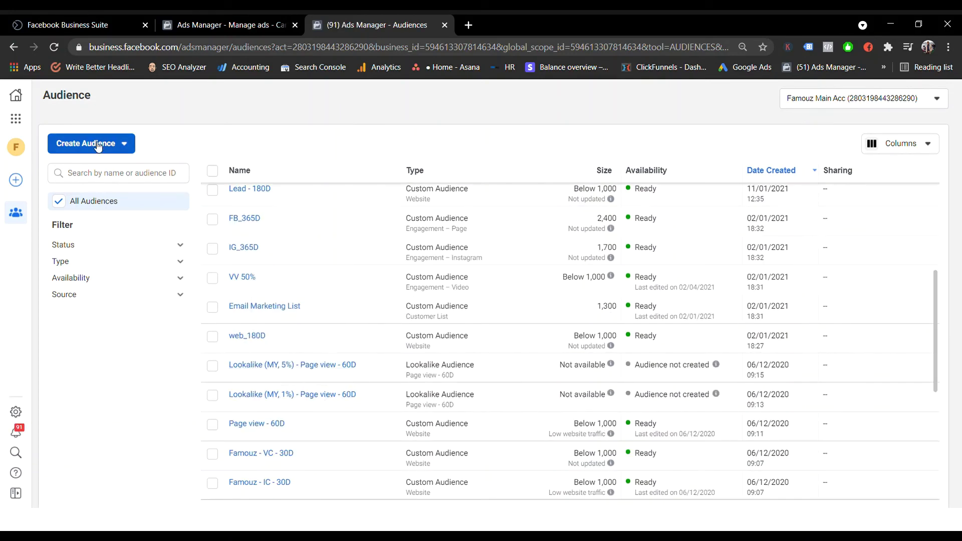
scroll(318, 413, down, 3)
scroll(319, 413, down, 2)
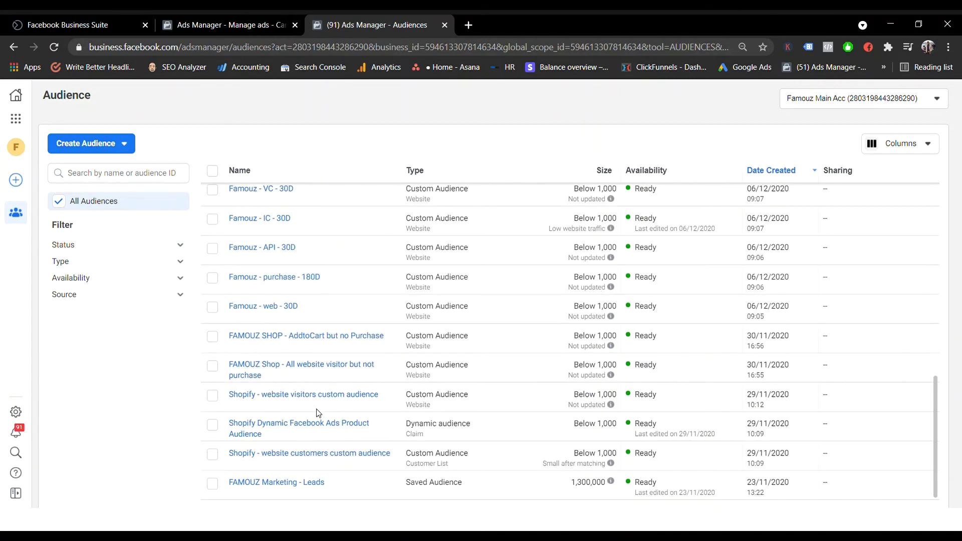
scroll(318, 413, up, 7)
scroll(371, 395, down, 8)
scroll(311, 340, up, 2)
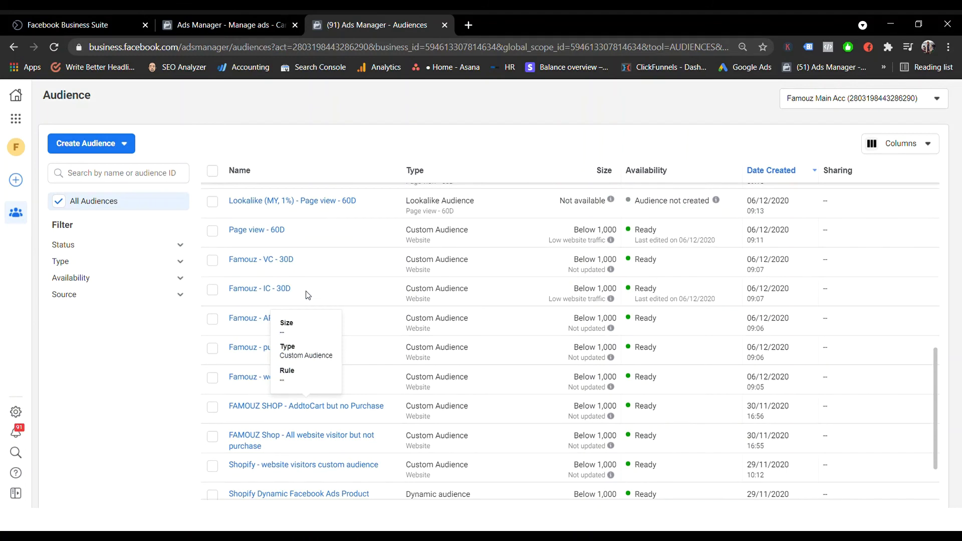
scroll(370, 318, up, 10)
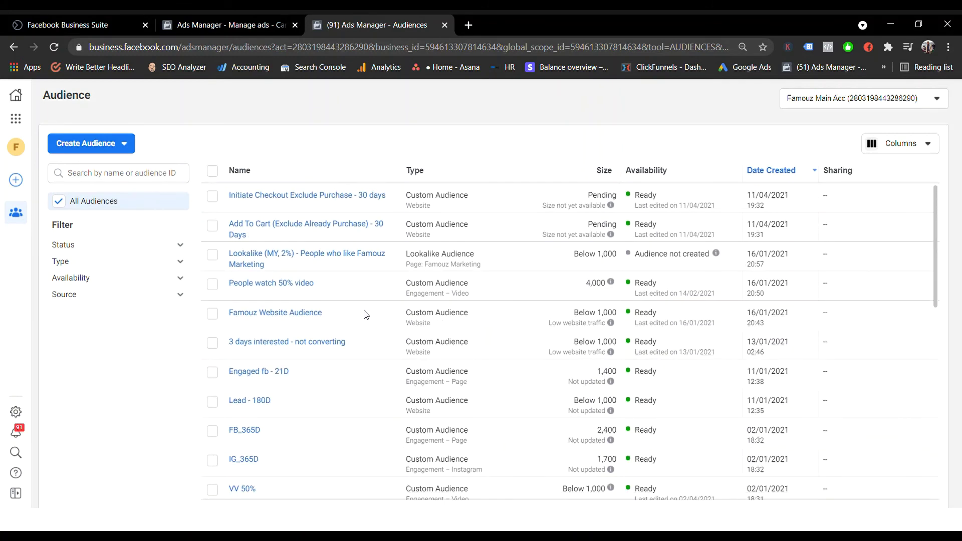
Examine the lookalike audiences and the rest of the audience list once more, down to the oldest entries
mouse_move(350, 264)
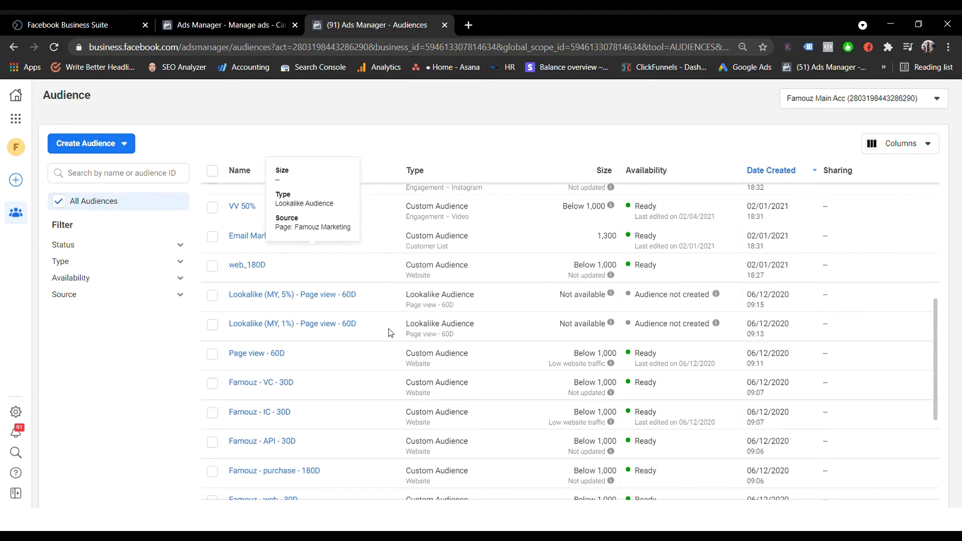
scroll(389, 332, down, 5)
mouse_move(344, 335)
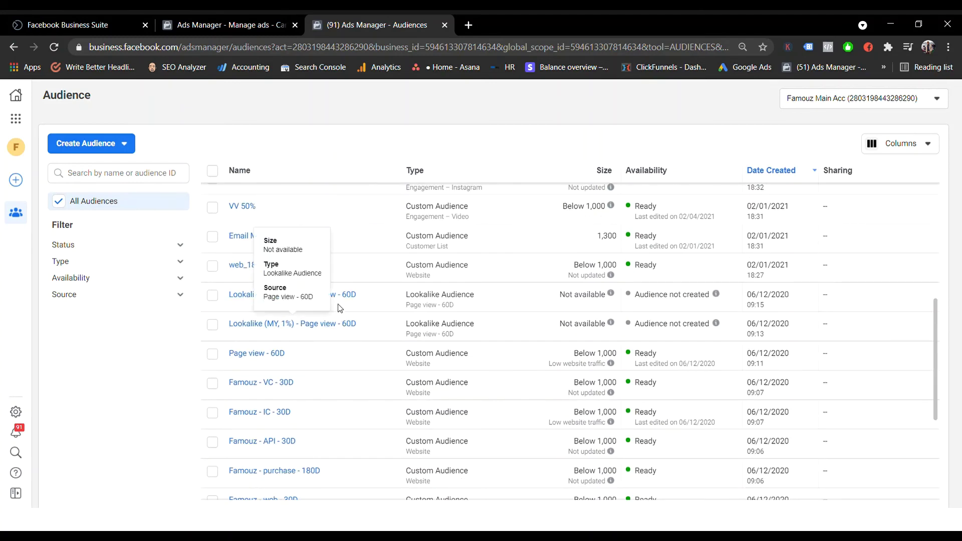
scroll(337, 307, up, 5)
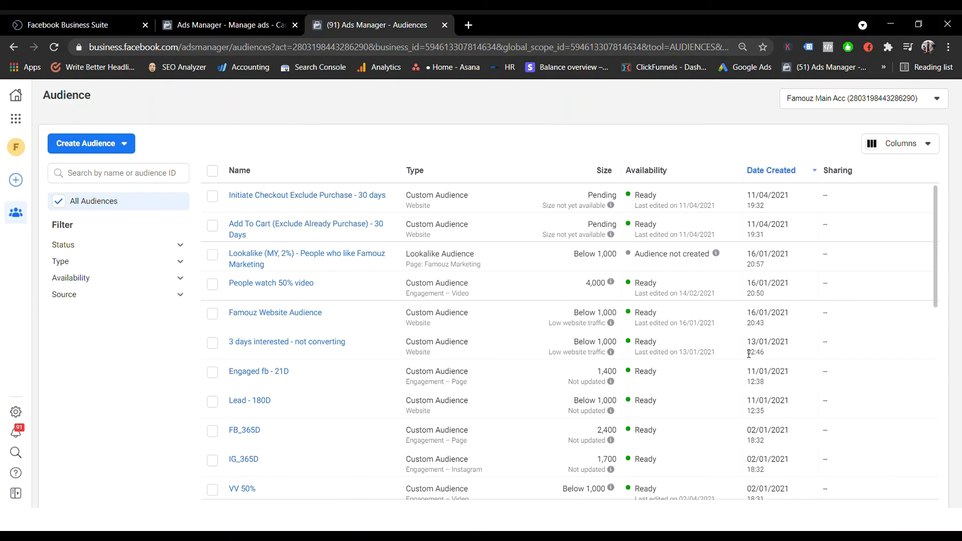
scroll(513, 347, down, 10)
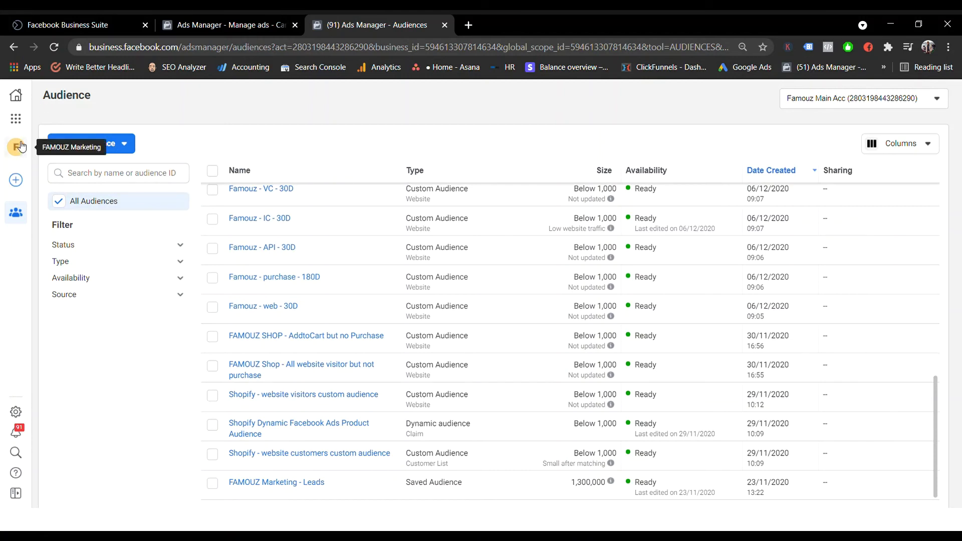
Return to the campaigns of Famouz Main Acc and create a new campaign with the Conversions objective
click(16, 118)
click(90, 161)
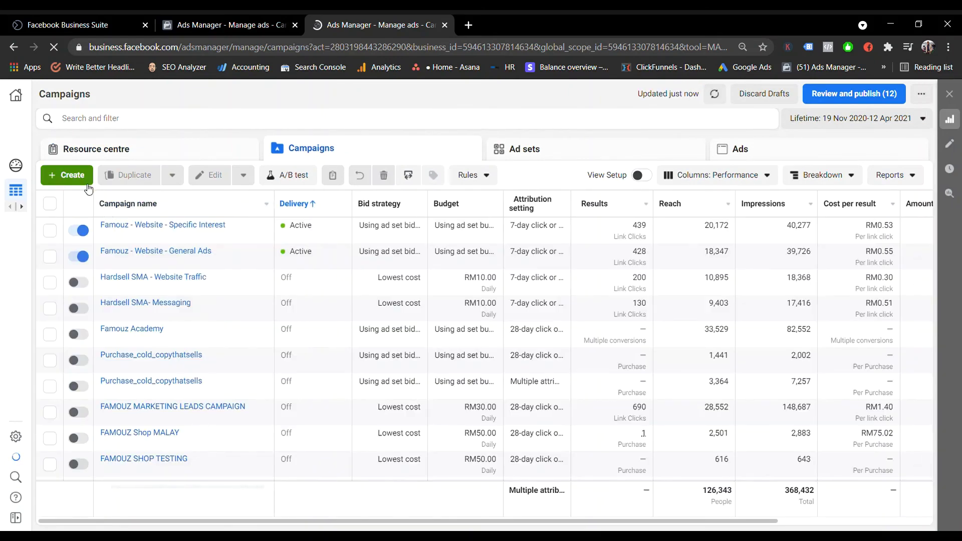
click(85, 175)
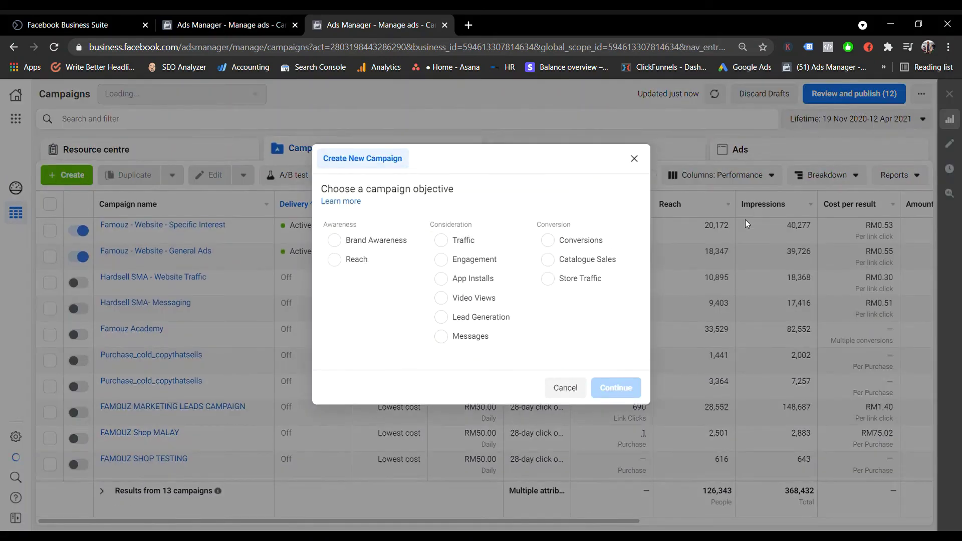
click(570, 242)
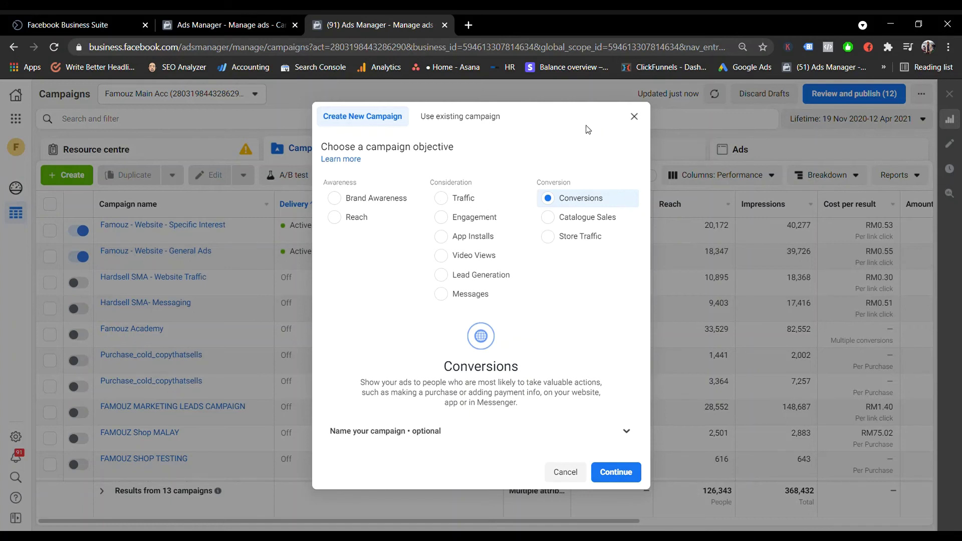
click(616, 473)
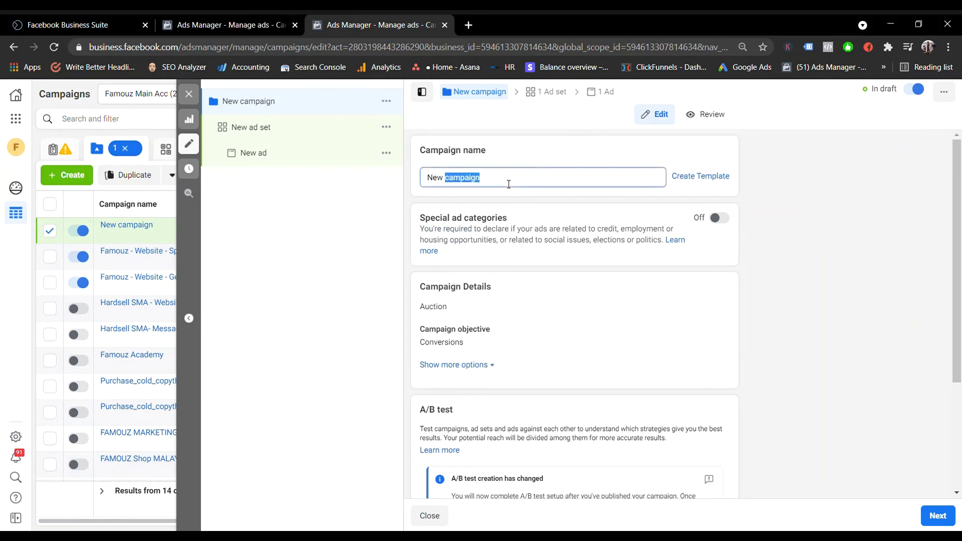
Name the new campaign "LAA Campaign - Conversion - CBO Off", leave campaign budget optimisation off, and continue to its ad set
triple_click(509, 180)
text(LAA)
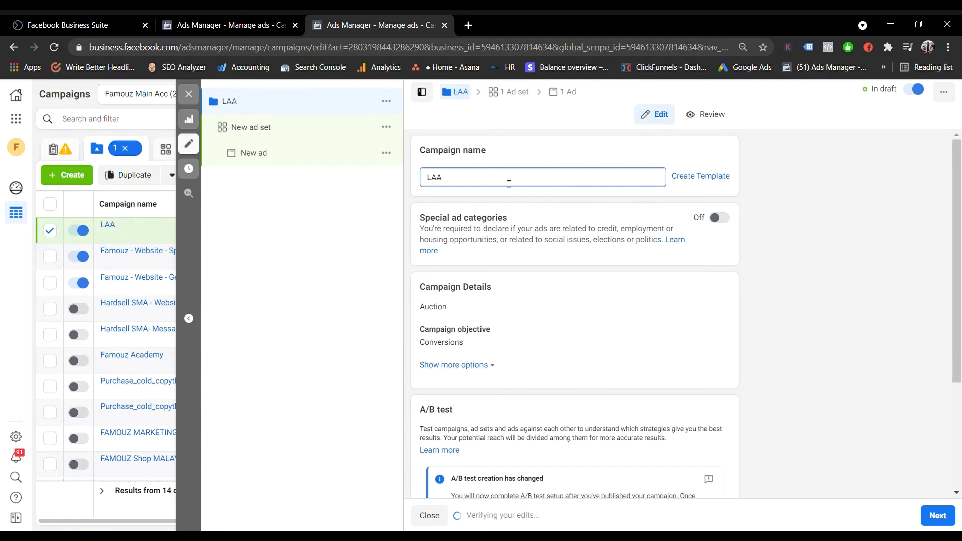
text( Campaign)
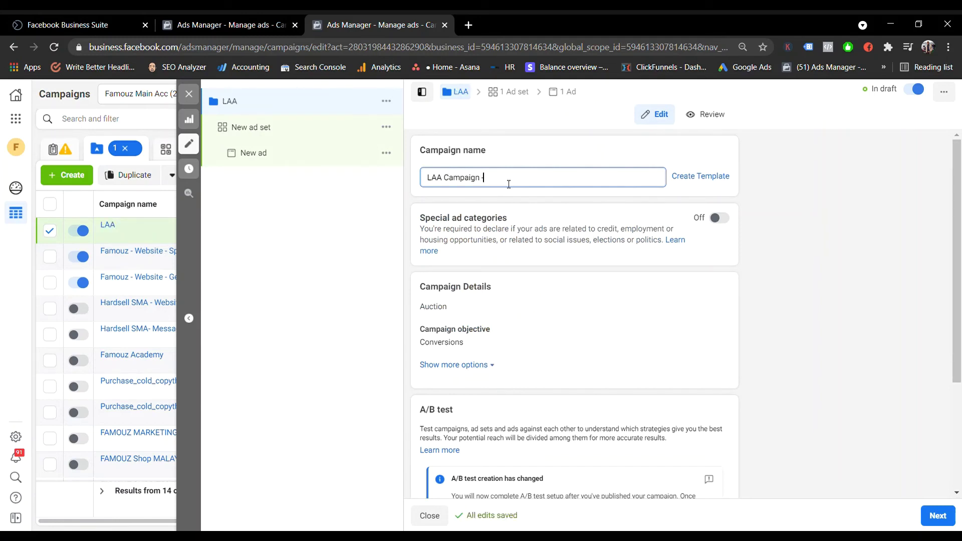
text( - Convers)
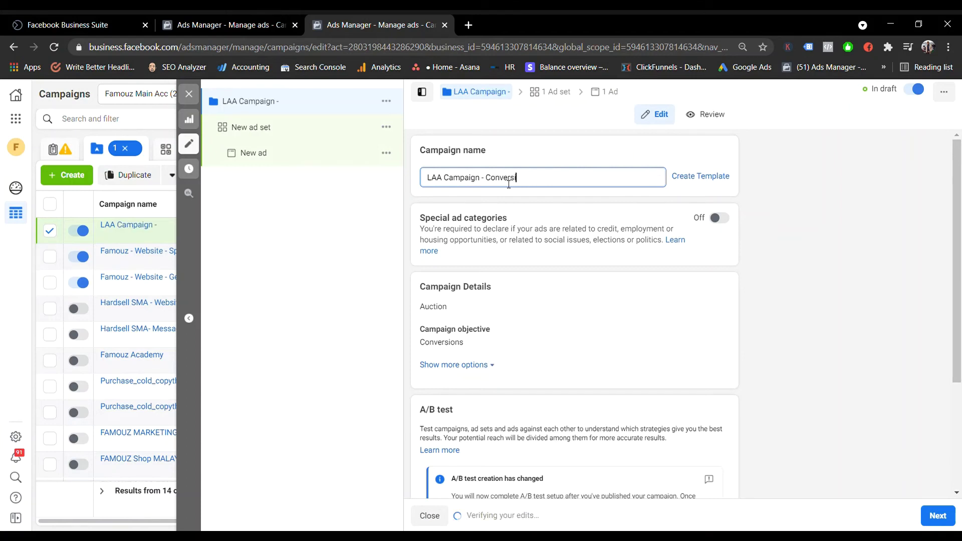
text(ion CBO c)
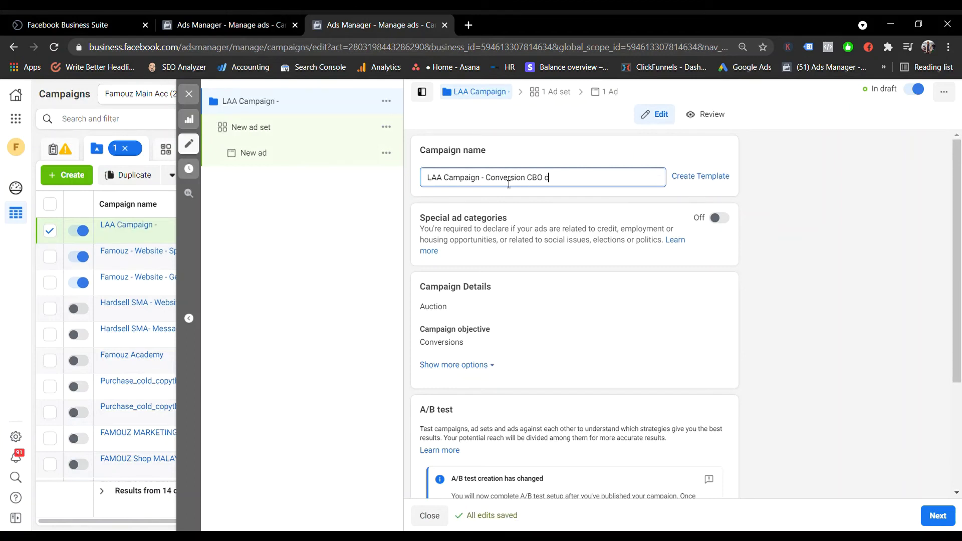
text(- )
text(Off)
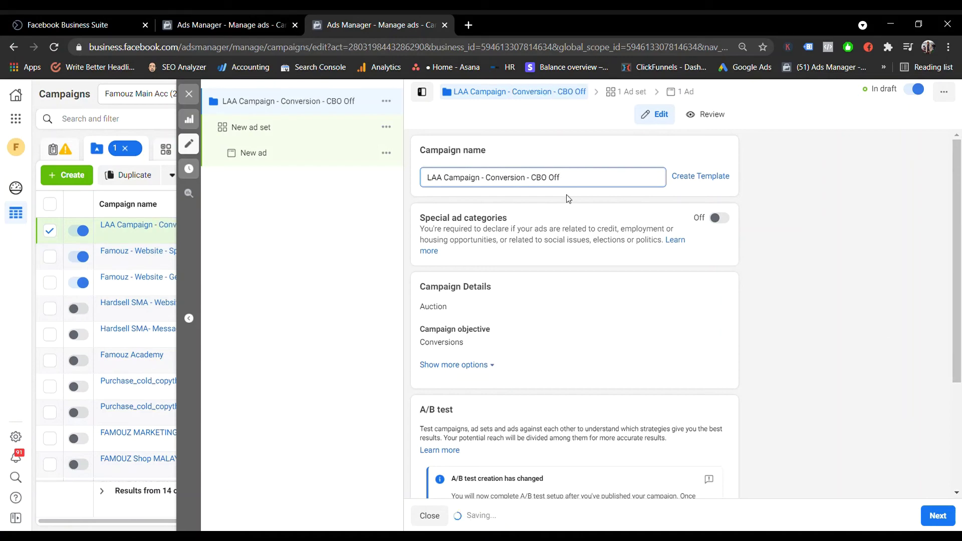
scroll(620, 359, down, 3)
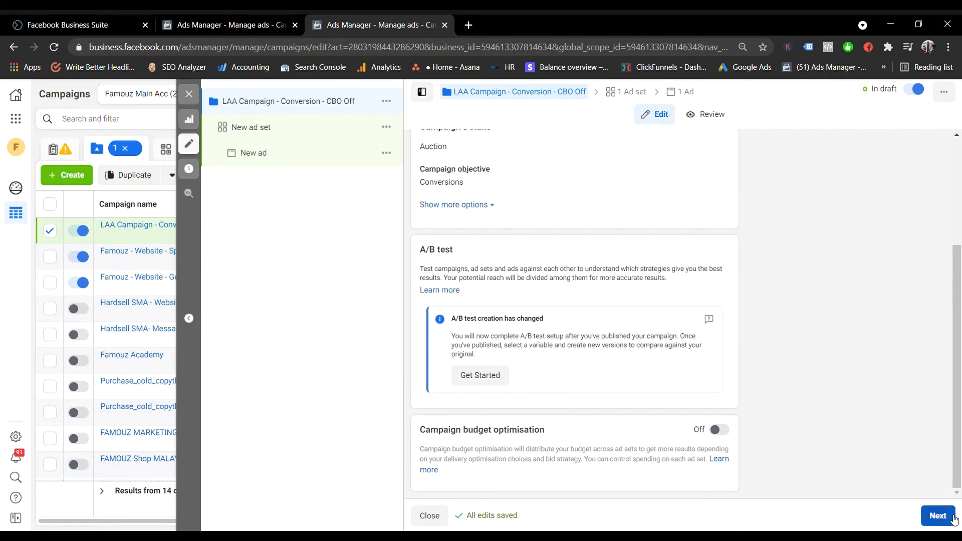
click(933, 516)
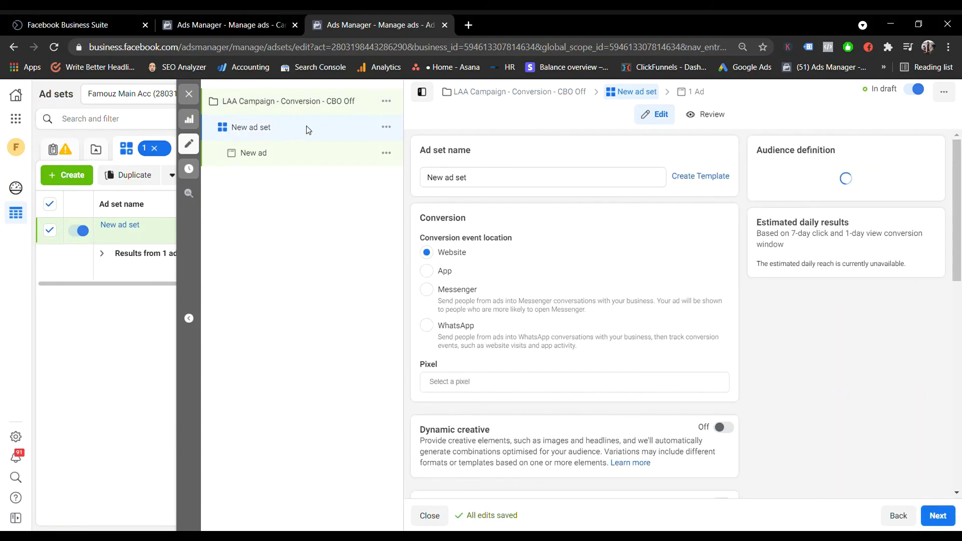
Try WhatsApp as the ad set's conversion event location, look at the Page choices, and return to Website
scroll(571, 223, down, 3)
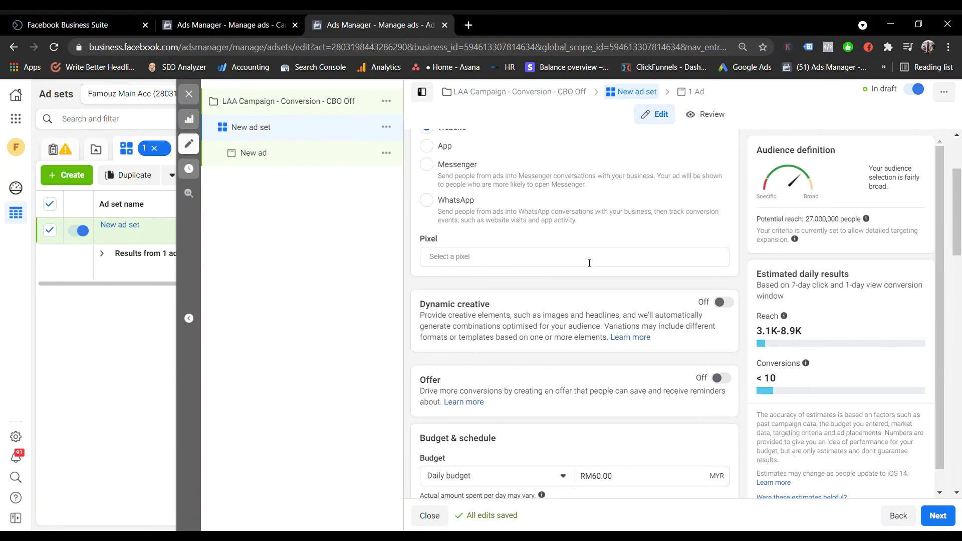
scroll(589, 263, up, 2)
scroll(439, 195, down, 1)
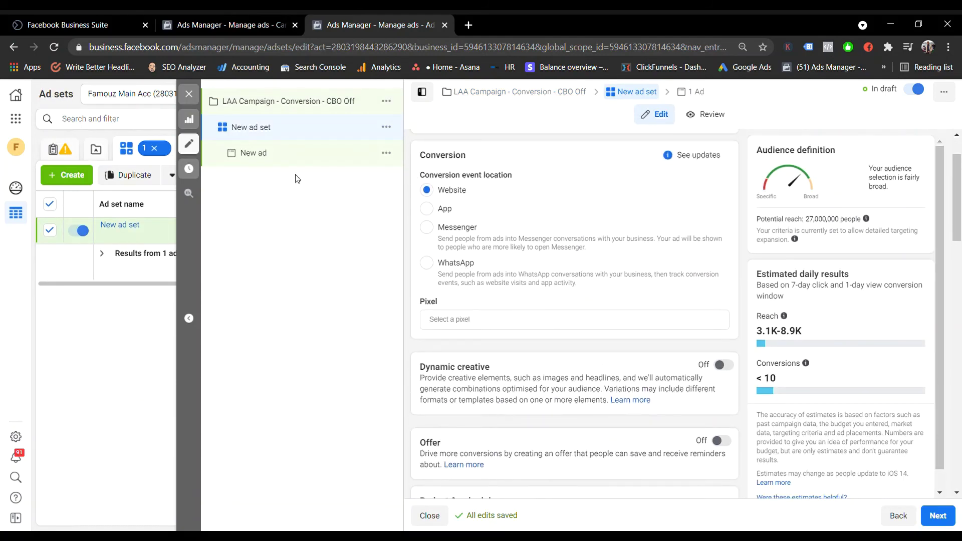
click(431, 267)
click(495, 306)
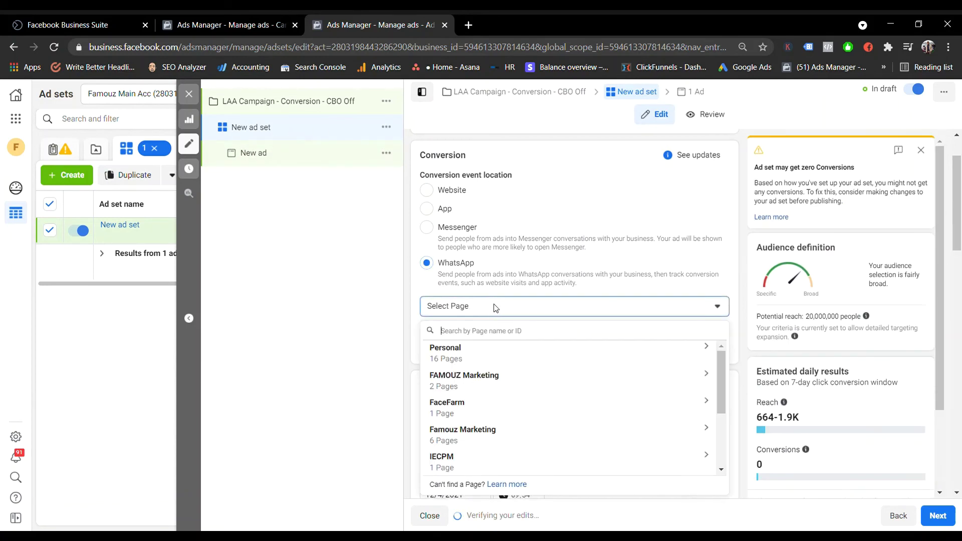
click(587, 214)
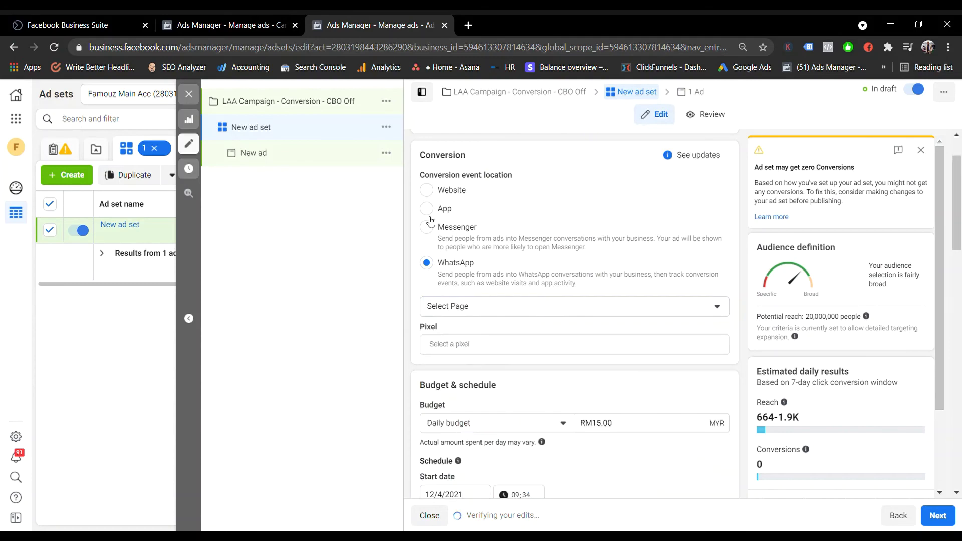
click(426, 190)
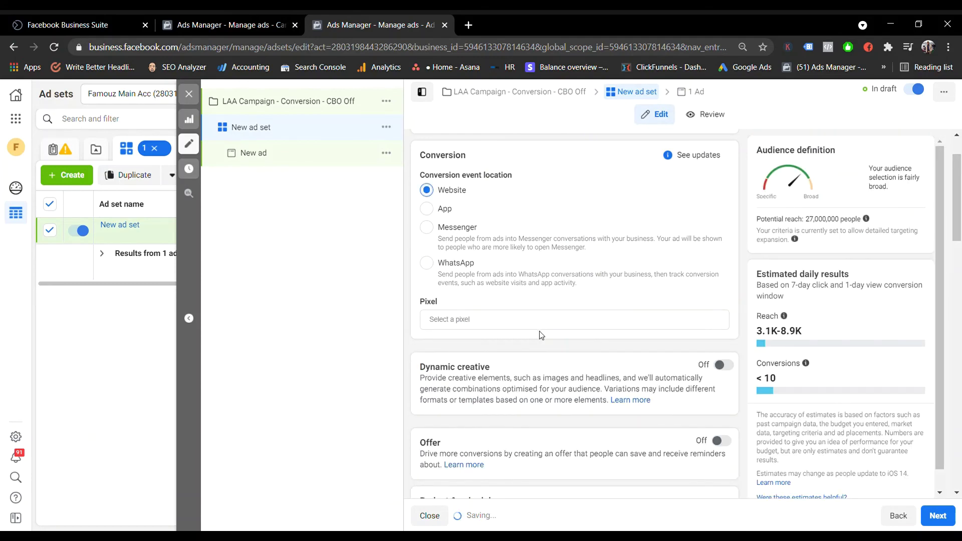
Choose Famouz Academy Pixel for the ad set and set its conversion event to Purchase
click(585, 329)
click(579, 351)
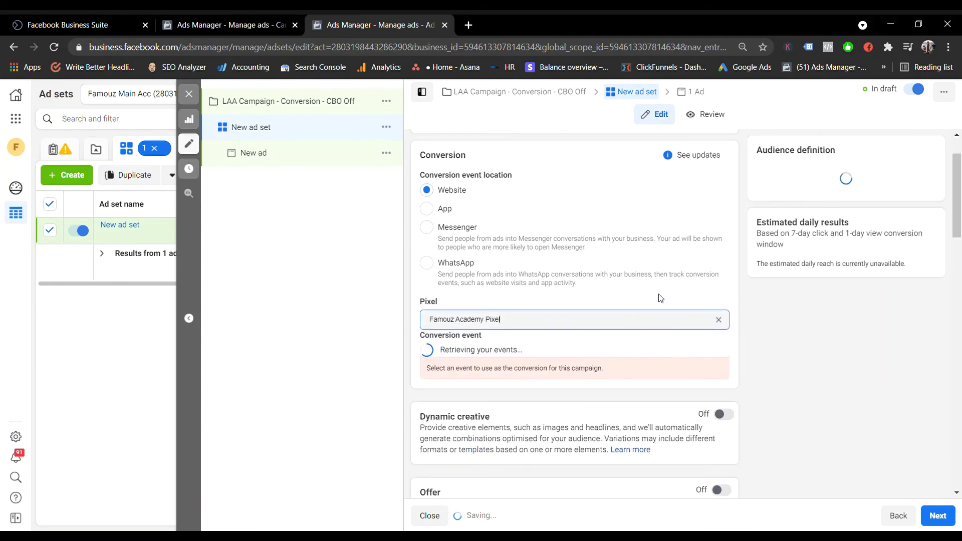
scroll(651, 291, down, 1)
click(591, 293)
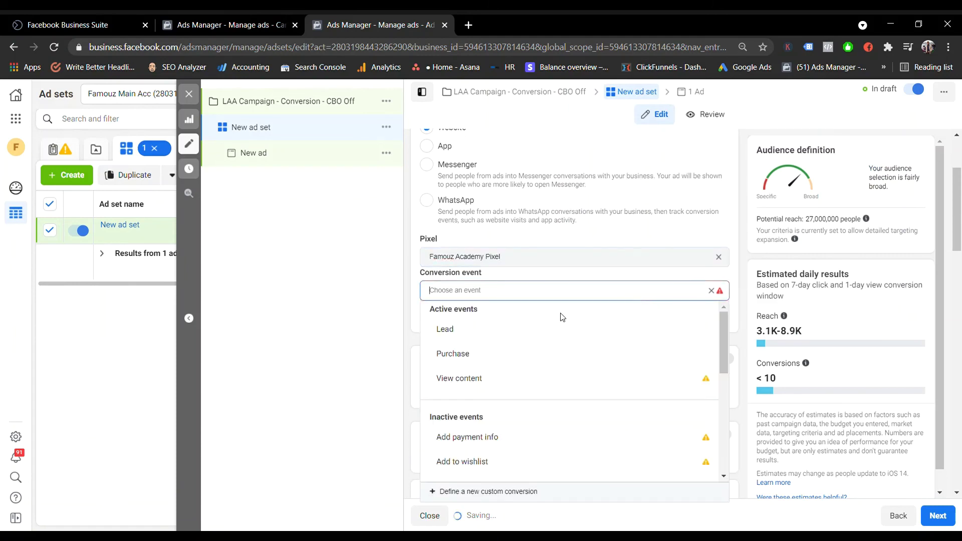
click(520, 353)
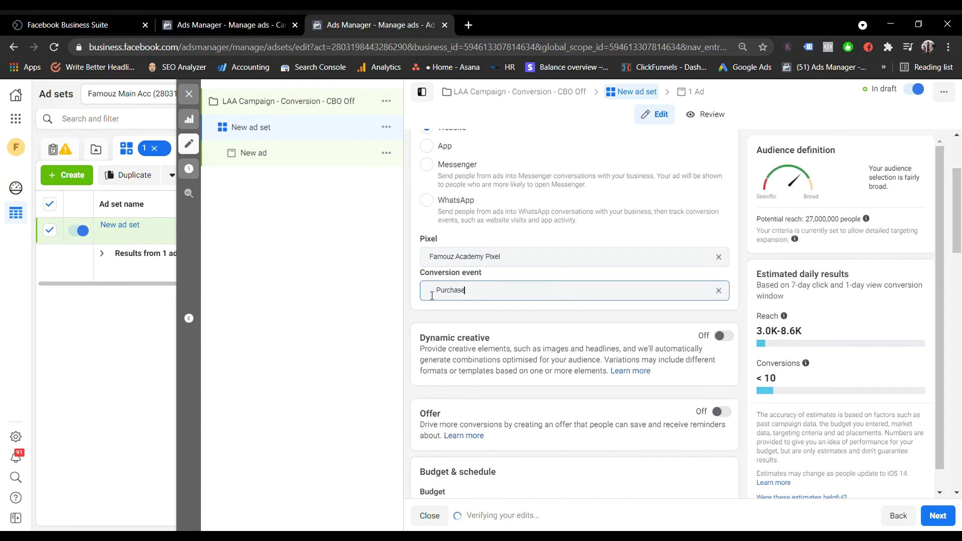
Replace the default amount of the new ad set's daily budget
scroll(436, 289, down, 3)
scroll(587, 323, down, 2)
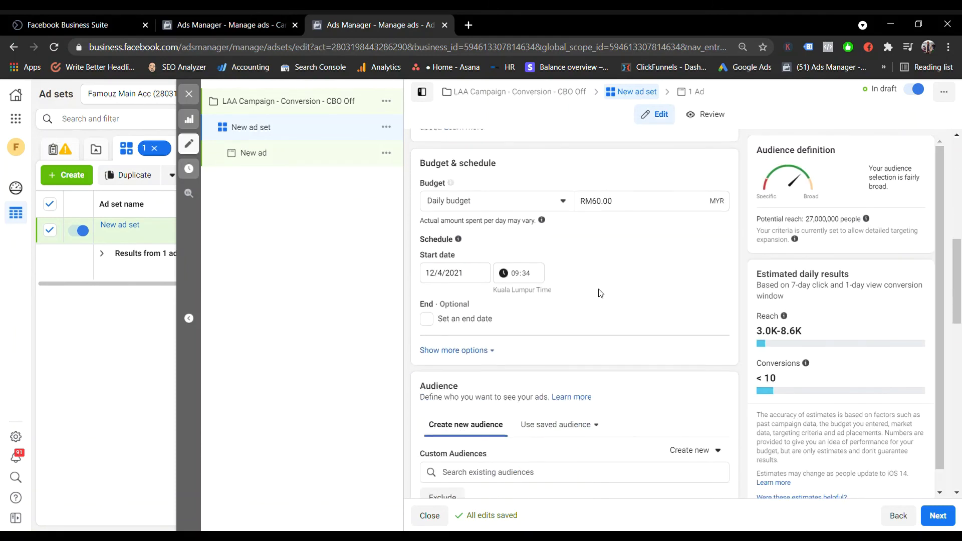
click(602, 196)
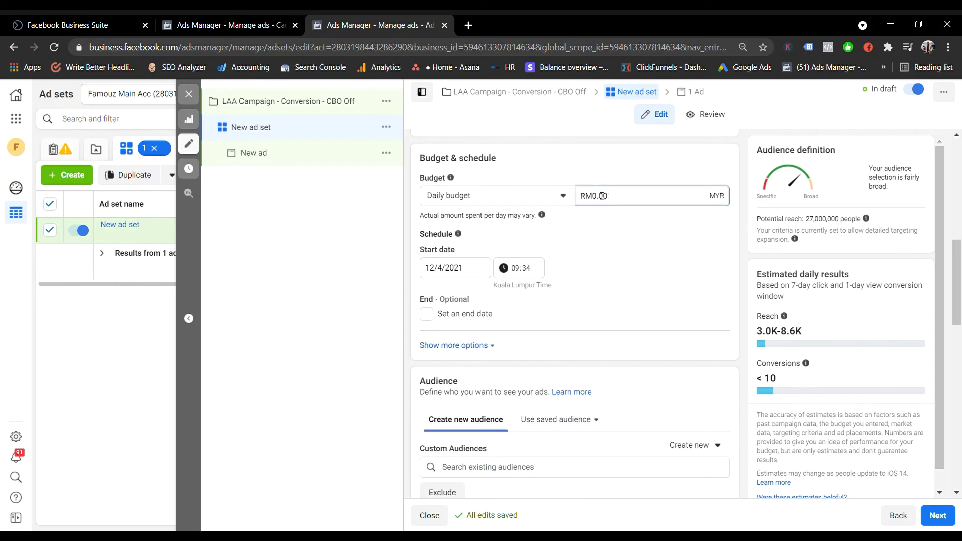
click(625, 240)
scroll(641, 354, down, 6)
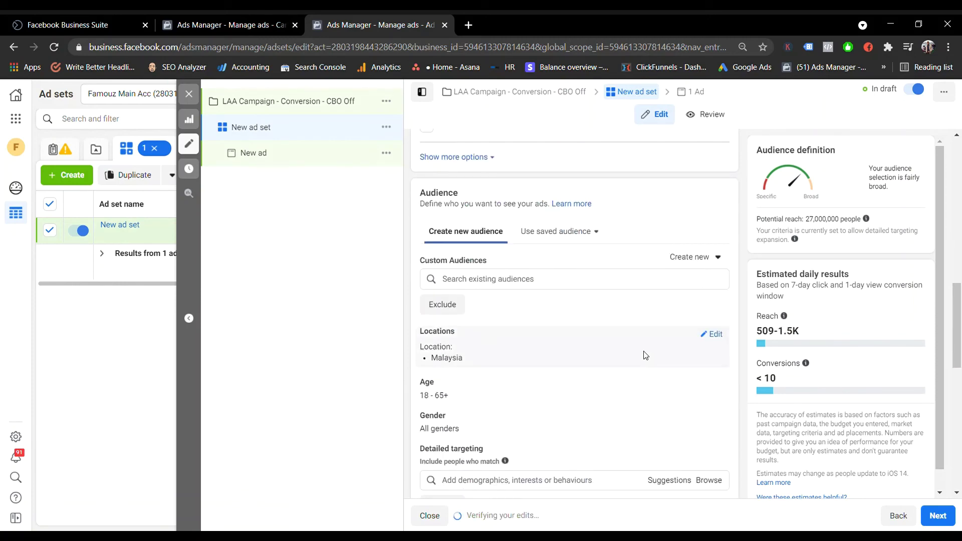
Review the ad set's targeting settings and check which existing audiences can be added under Custom Audiences
mouse_move(512, 338)
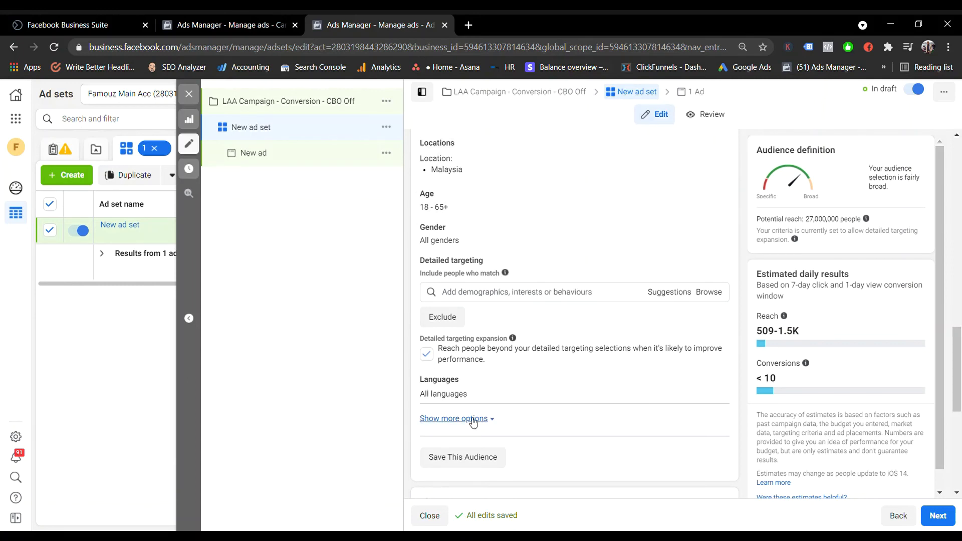
scroll(593, 376, up, 4)
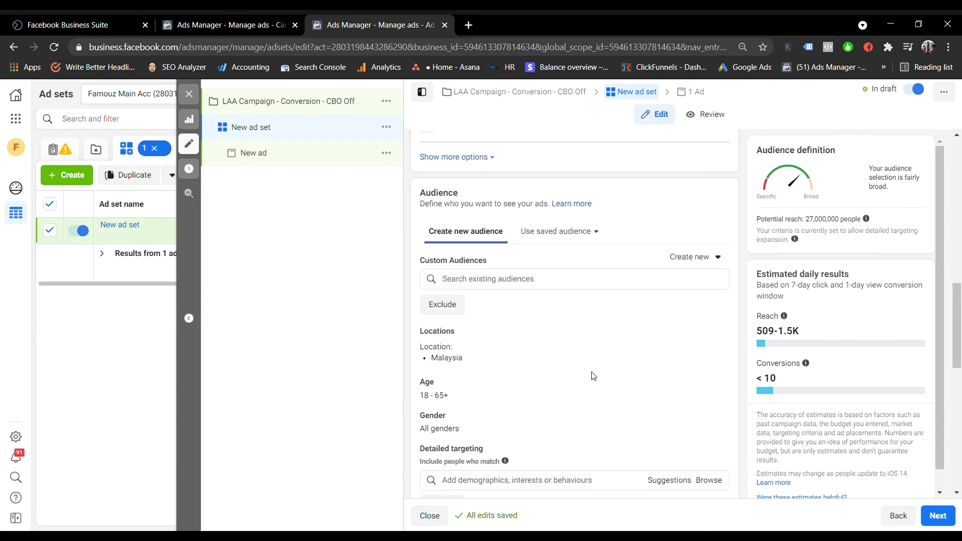
click(534, 283)
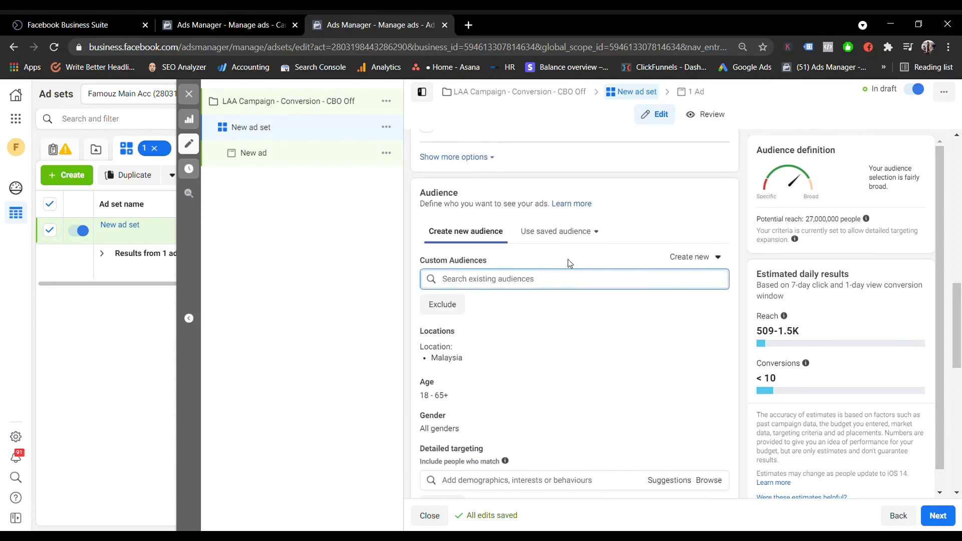
click(566, 279)
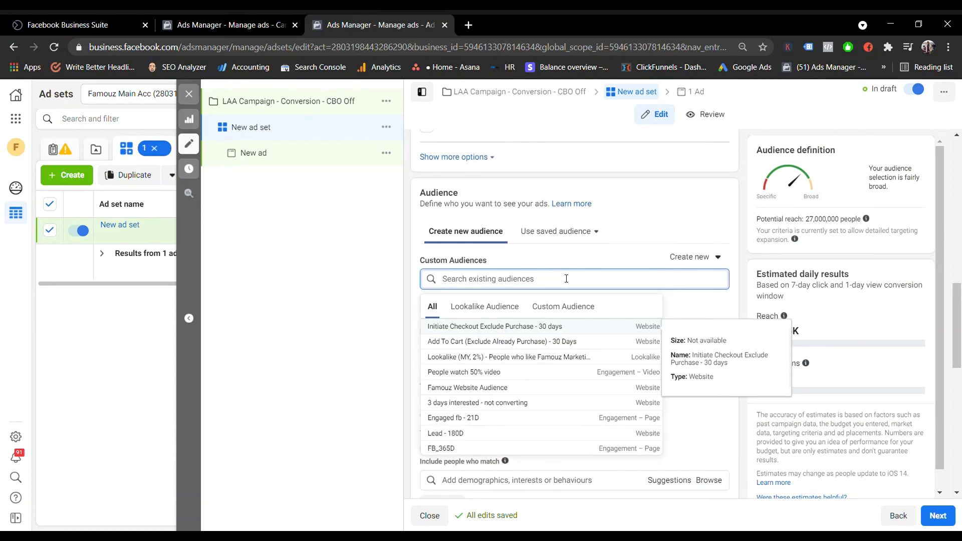
click(660, 208)
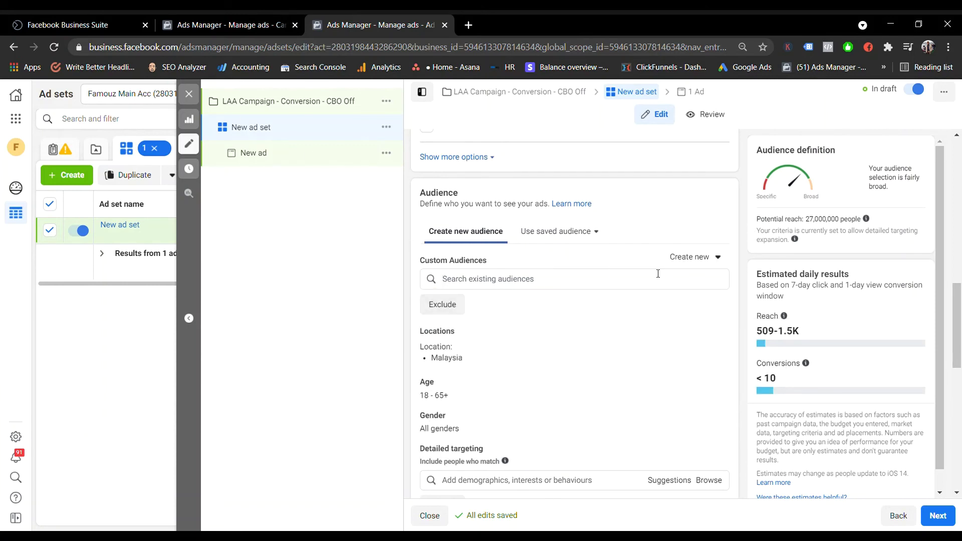
Start a new lookalike audience from within the ad set, using Famouz Academy Pixel as the value-based source
click(692, 263)
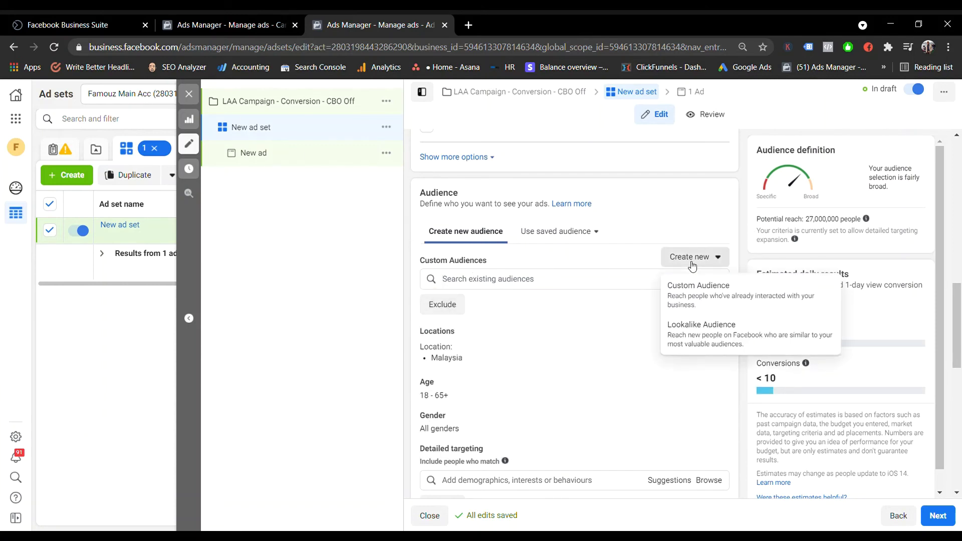
click(703, 334)
click(375, 181)
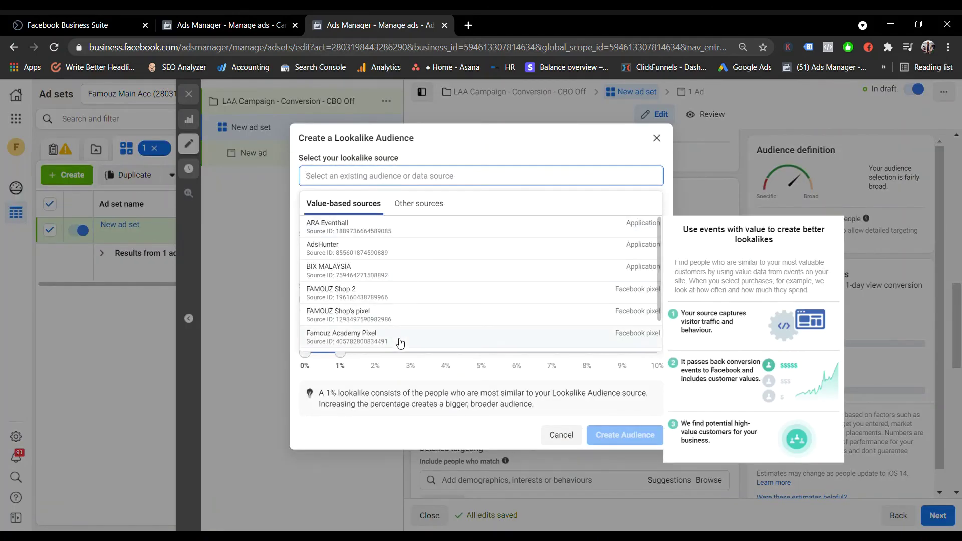
scroll(400, 338, down, 2)
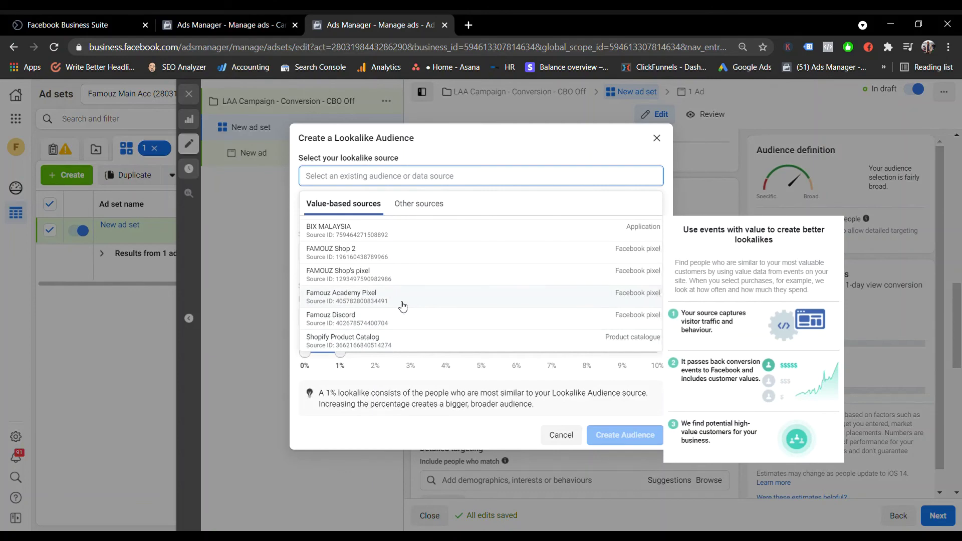
click(402, 300)
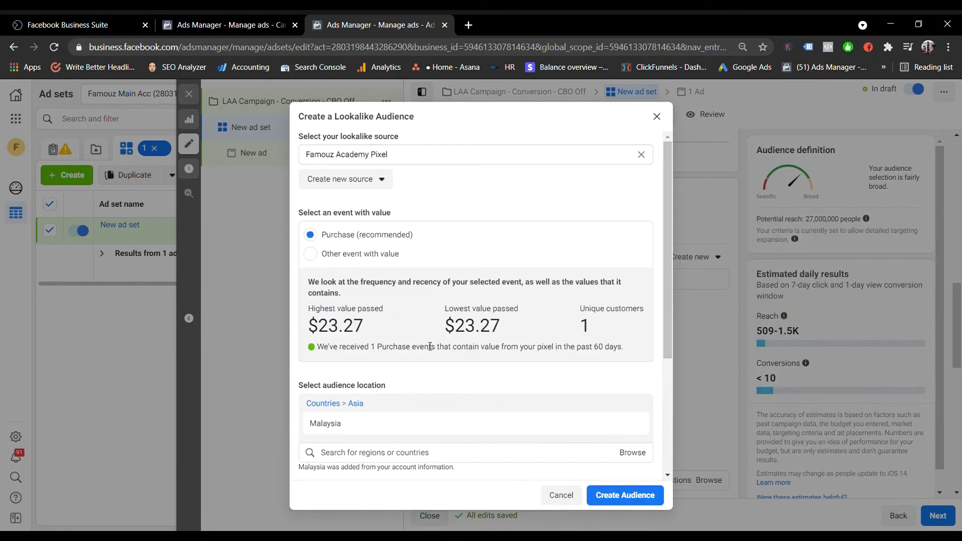
Try to create a 1% Malaysia lookalike audience from Famouz Academy Pixel's Purchase event, and close the audience dialog
scroll(449, 370, down, 3)
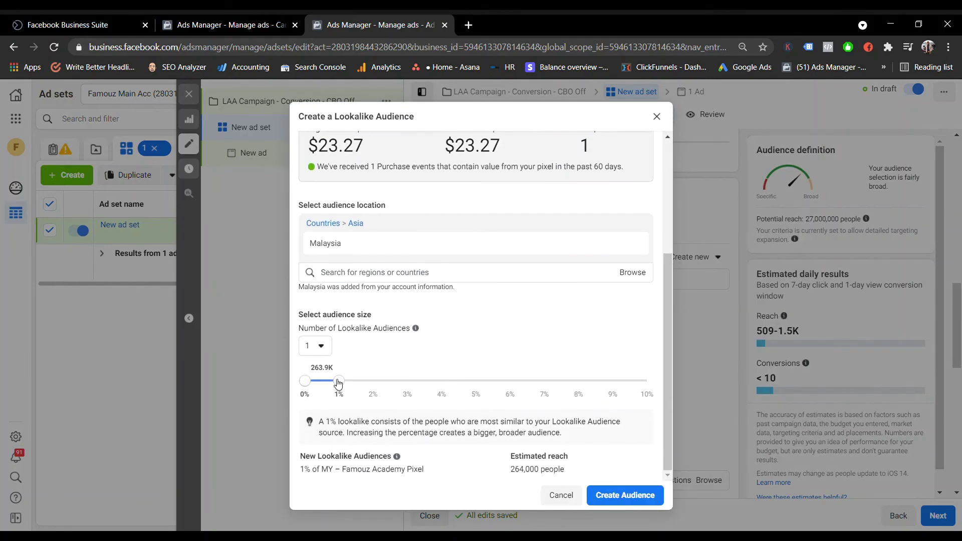
click(627, 496)
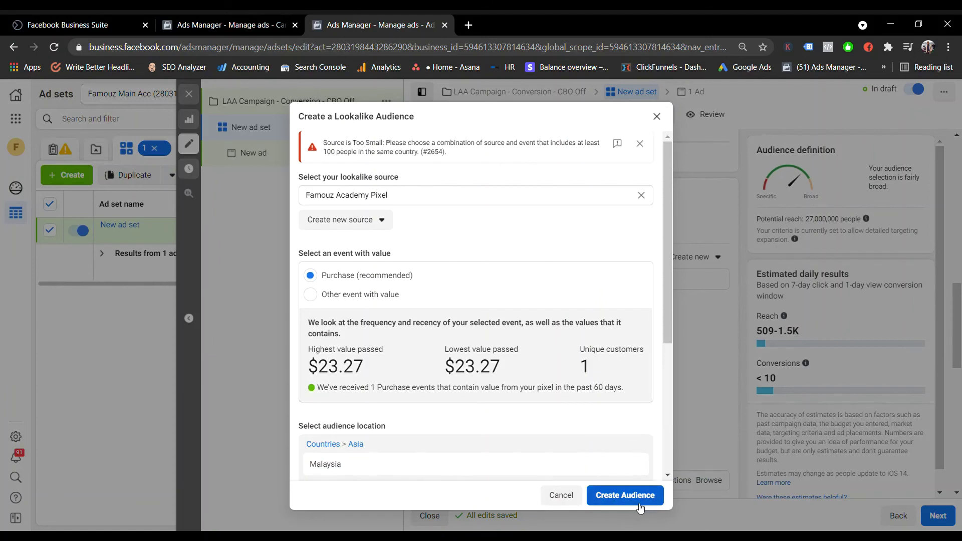
click(657, 116)
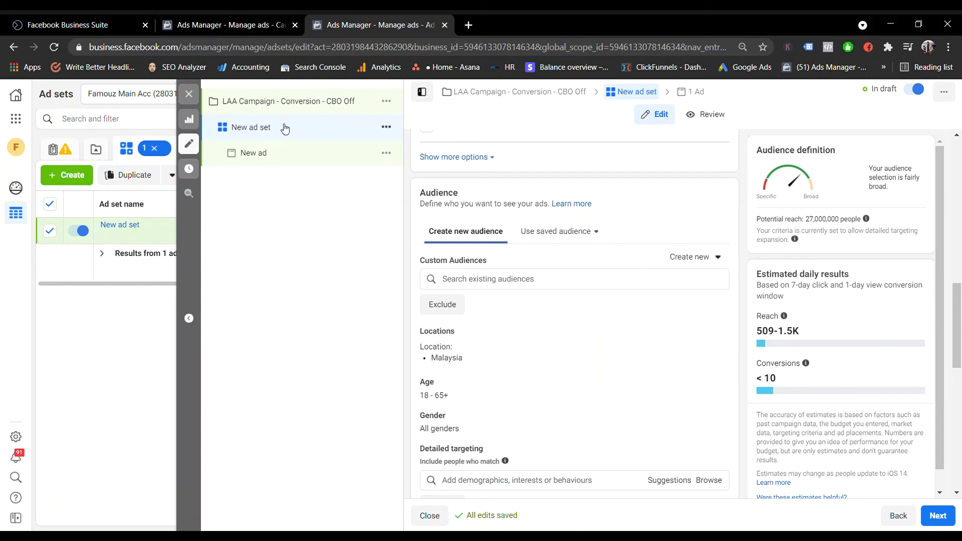
Add the existing Lookalike (MY, 5%) - Page view - 60D audience to the ad set's custom audiences
click(562, 231)
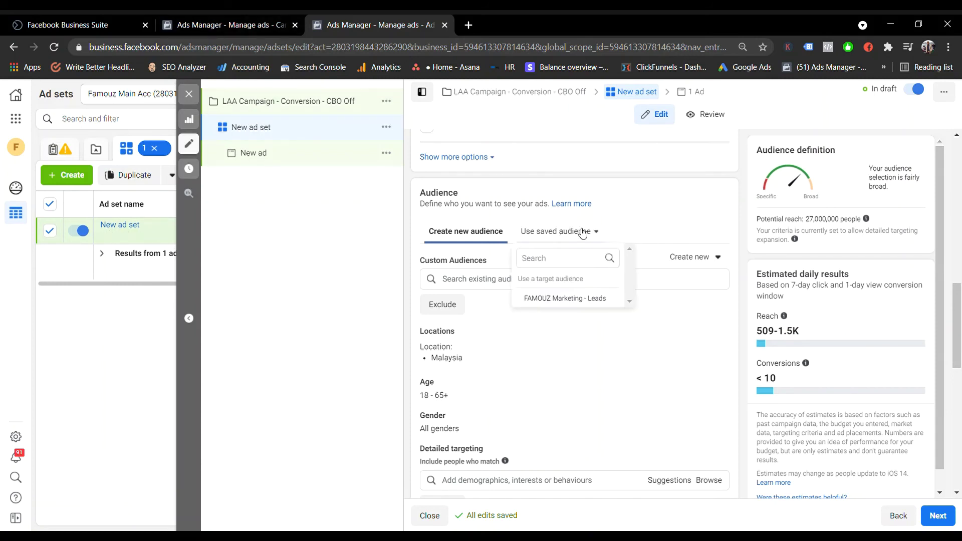
click(466, 231)
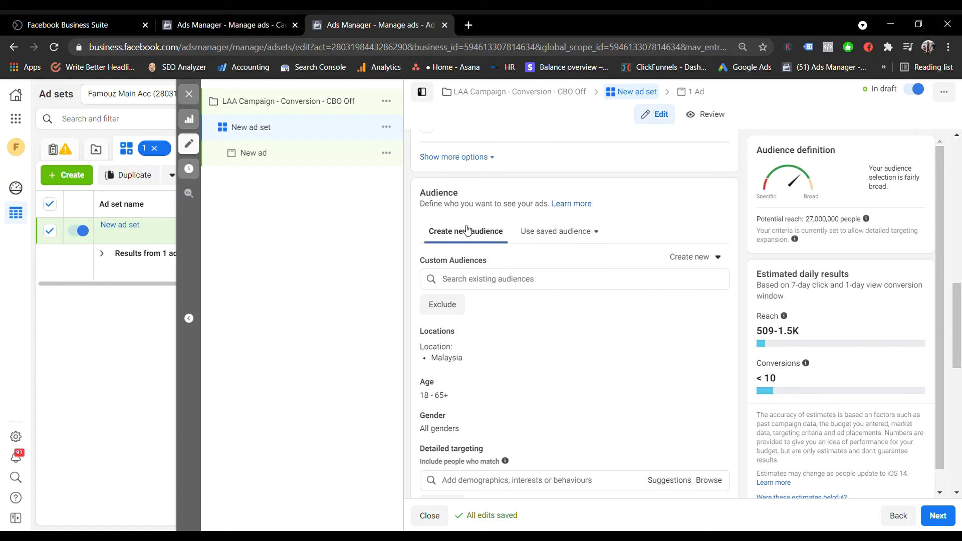
click(546, 279)
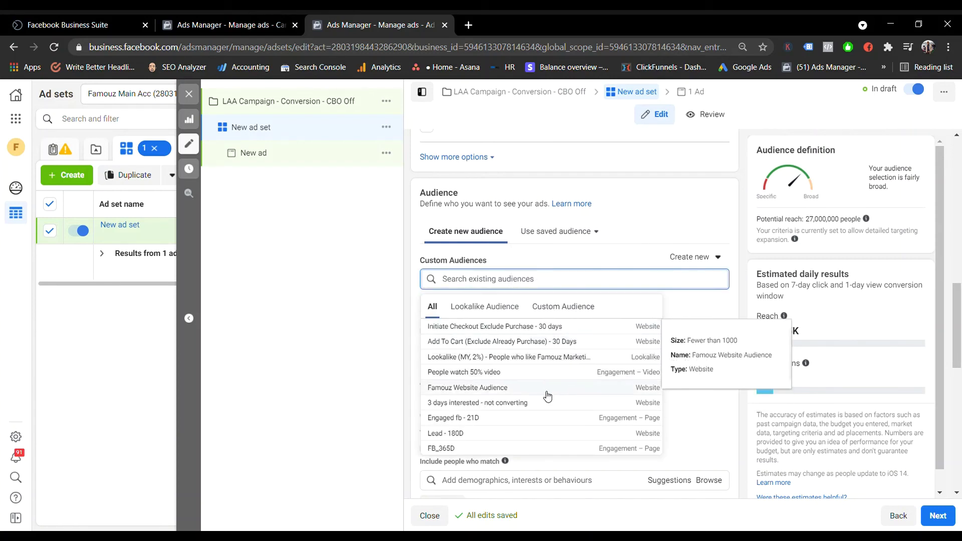
scroll(546, 416, down, 3)
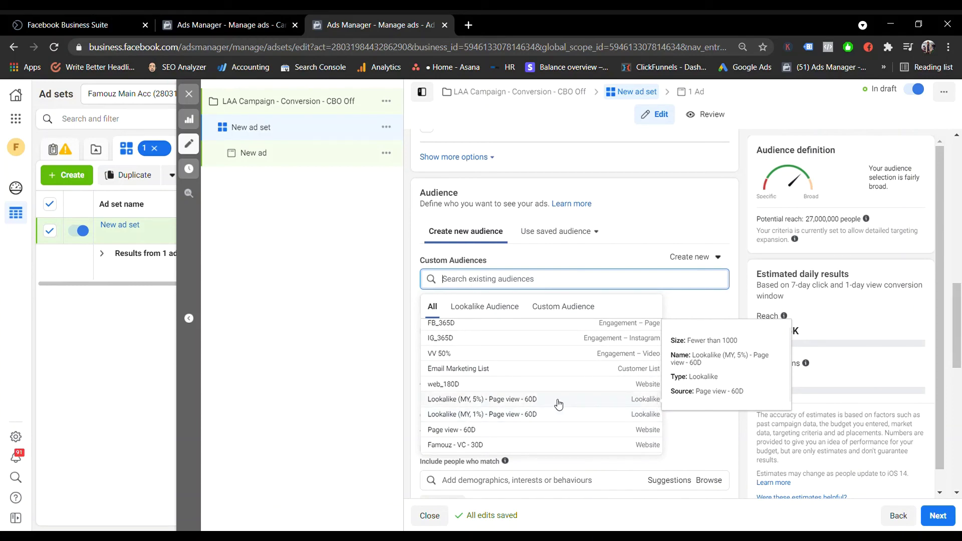
click(558, 404)
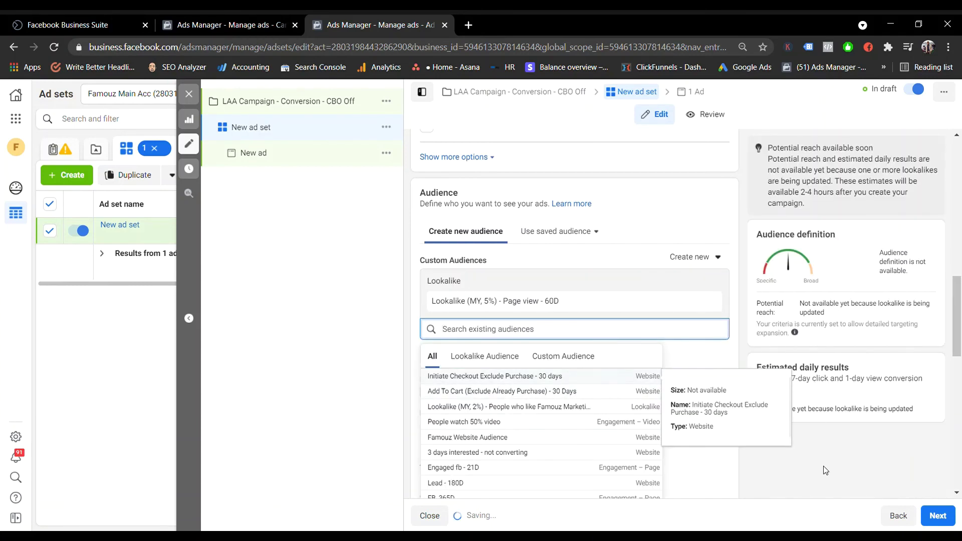
click(827, 484)
Review the ad set's targeting, placements, optimisation, conversion and budget settings
scroll(527, 398, down, 3)
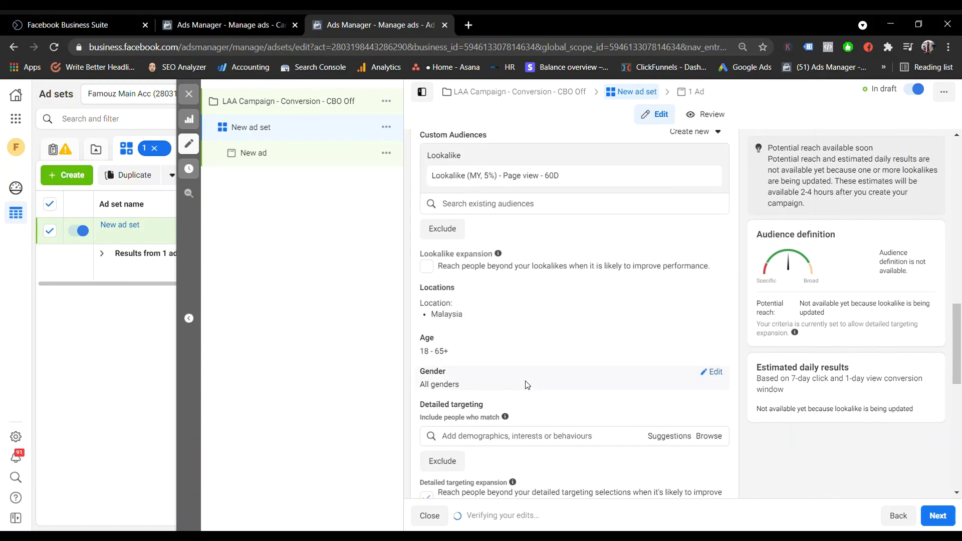
scroll(521, 371, up, 3)
scroll(514, 356, down, 8)
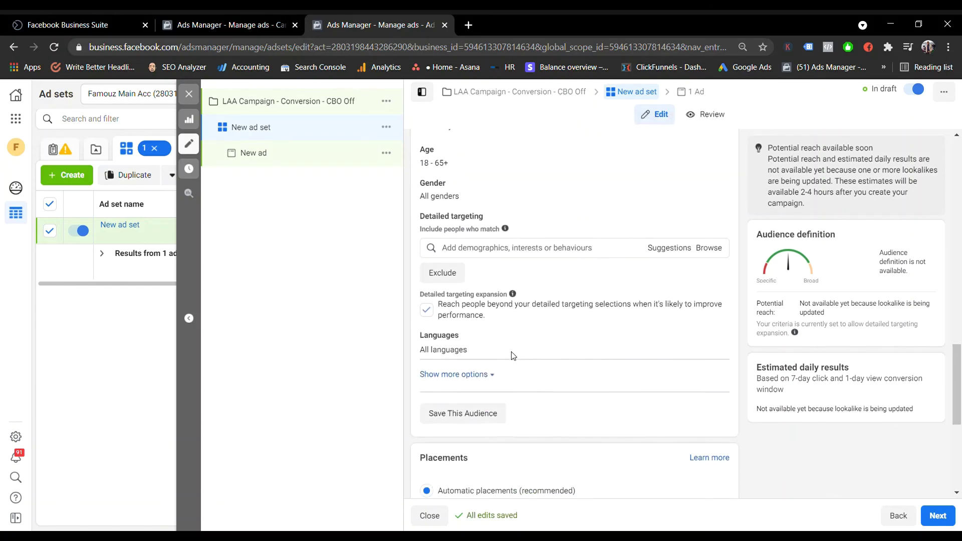
scroll(554, 322, down, 5)
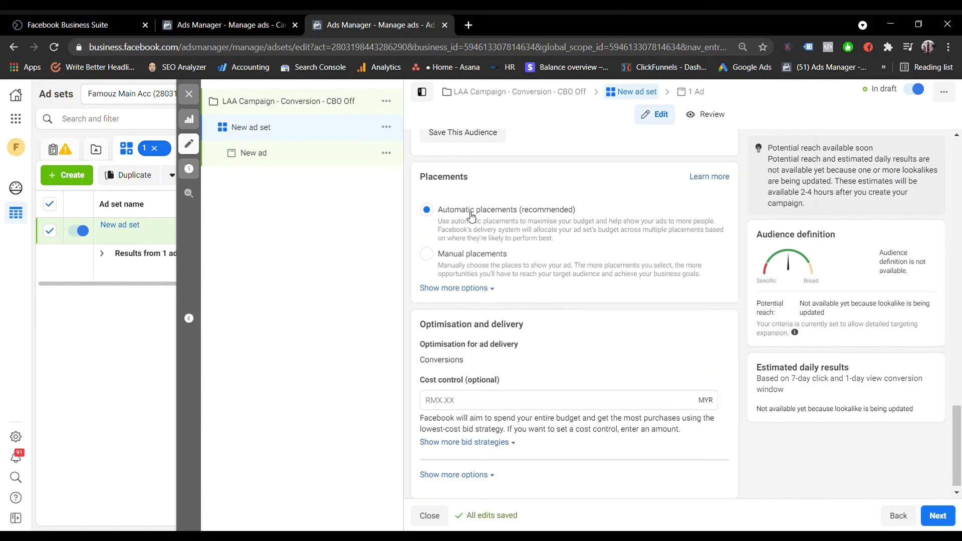
mouse_move(502, 372)
scroll(502, 372, up, 10)
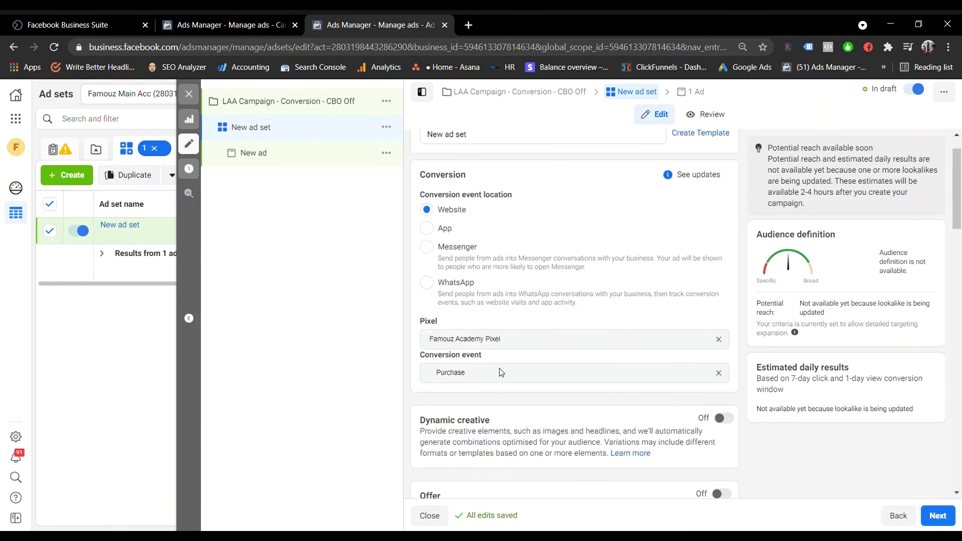
scroll(520, 392, down, 3)
scroll(473, 315, up, 4)
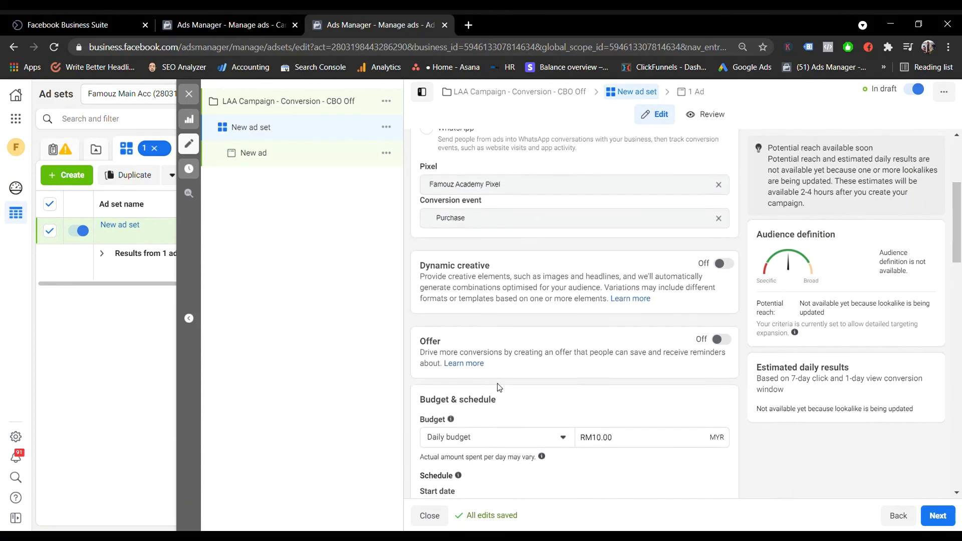
Rename the ad set as LAA 5% - PageView - 60 Days
triple_click(505, 176)
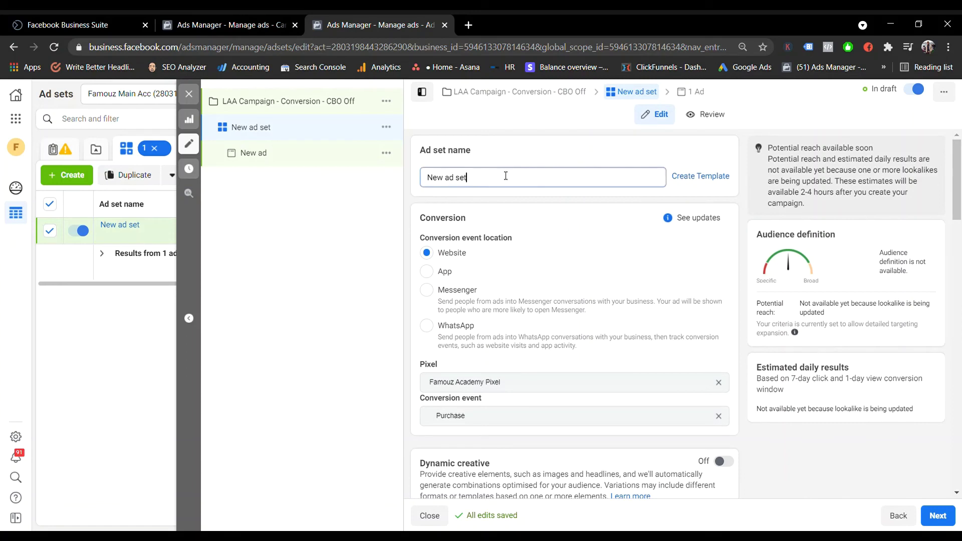
text(L)
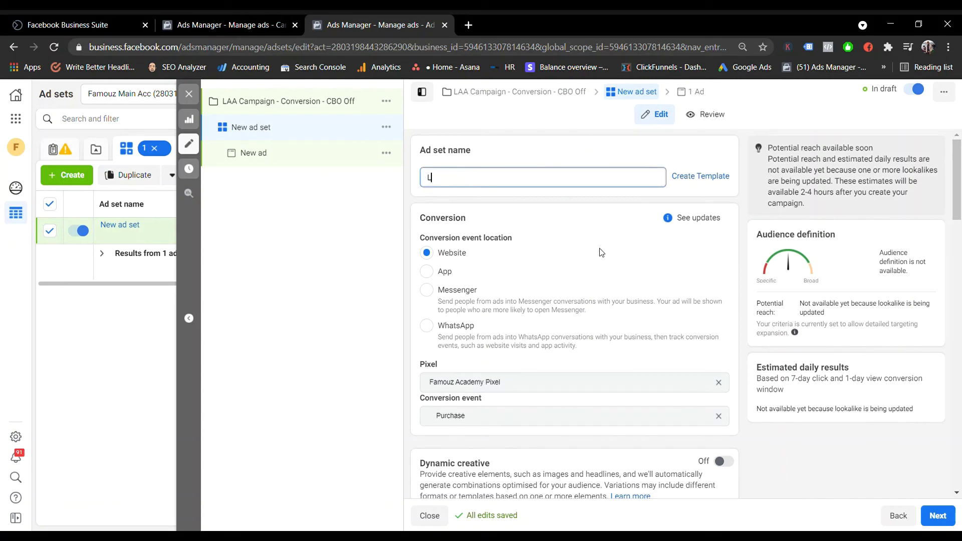
text(AA 5% - Pag)
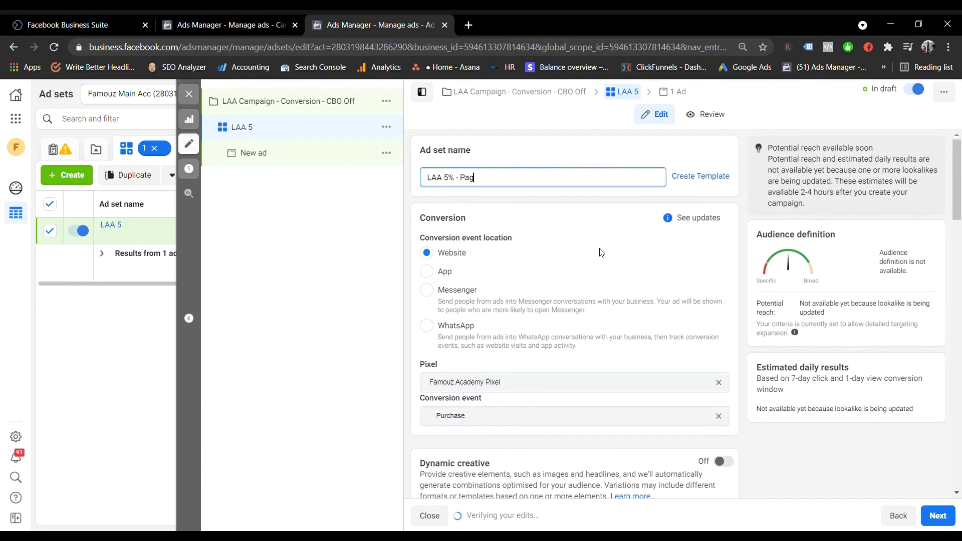
text(eView)
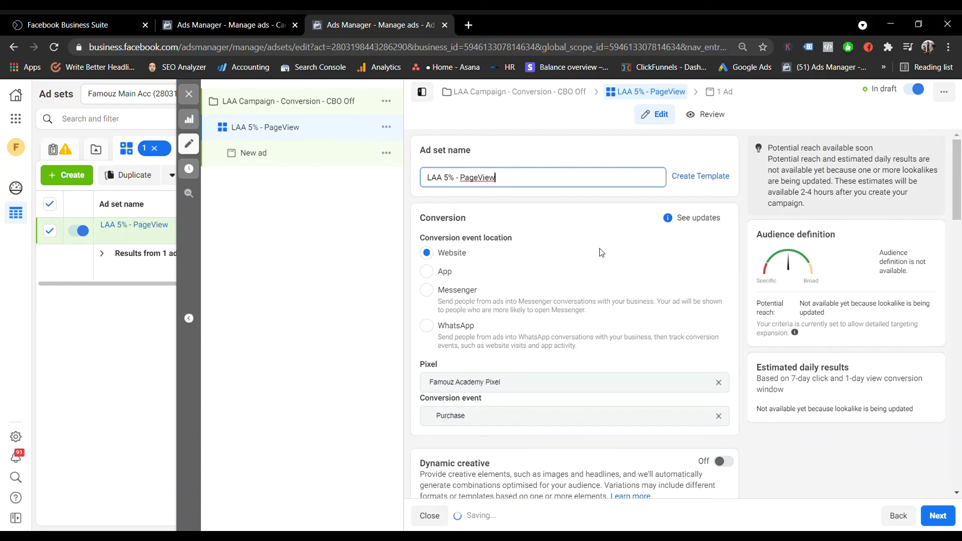
scroll(601, 252, down, 15)
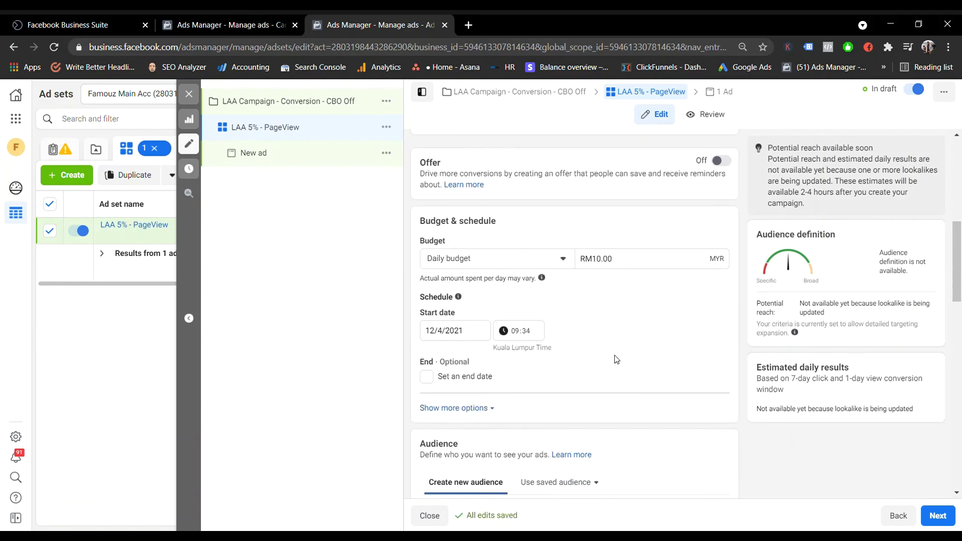
scroll(616, 376, up, 15)
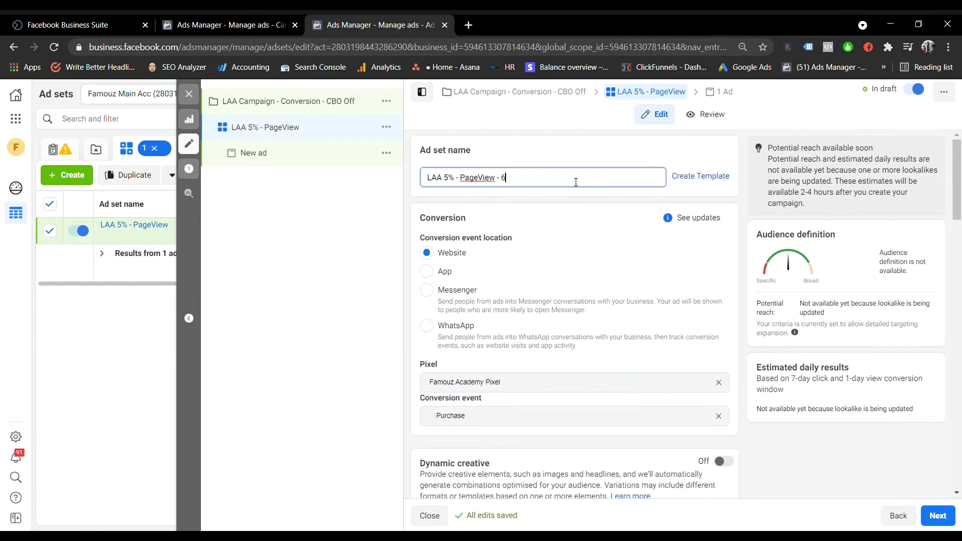
text(Days)
scroll(882, 468, down, 1)
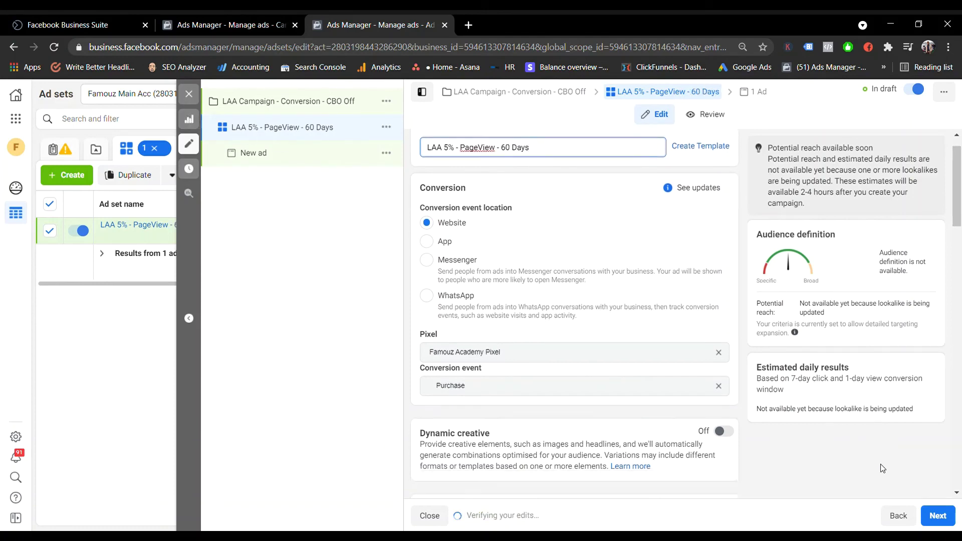
Continue to the new ad and choose Famouz Marketing as its Facebook Page
scroll(883, 468, down, 15)
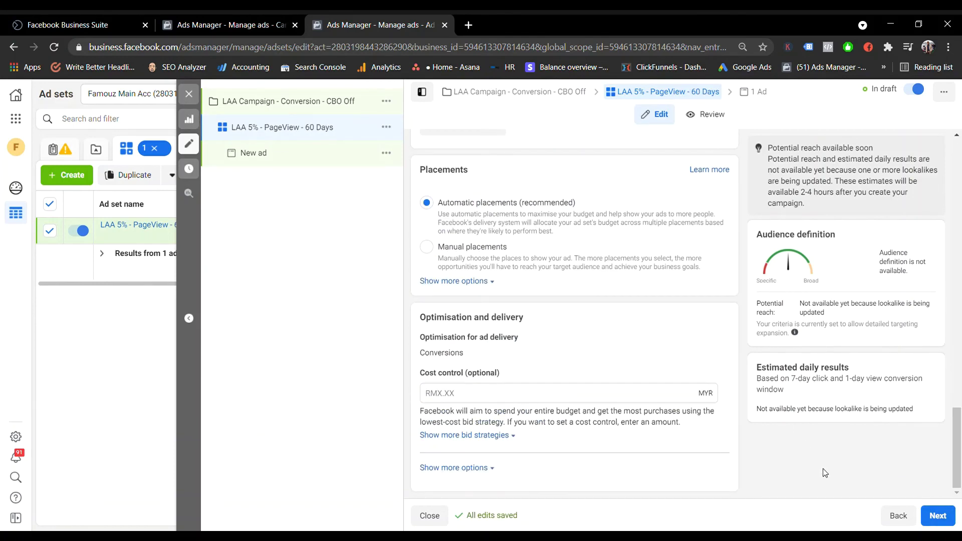
click(934, 517)
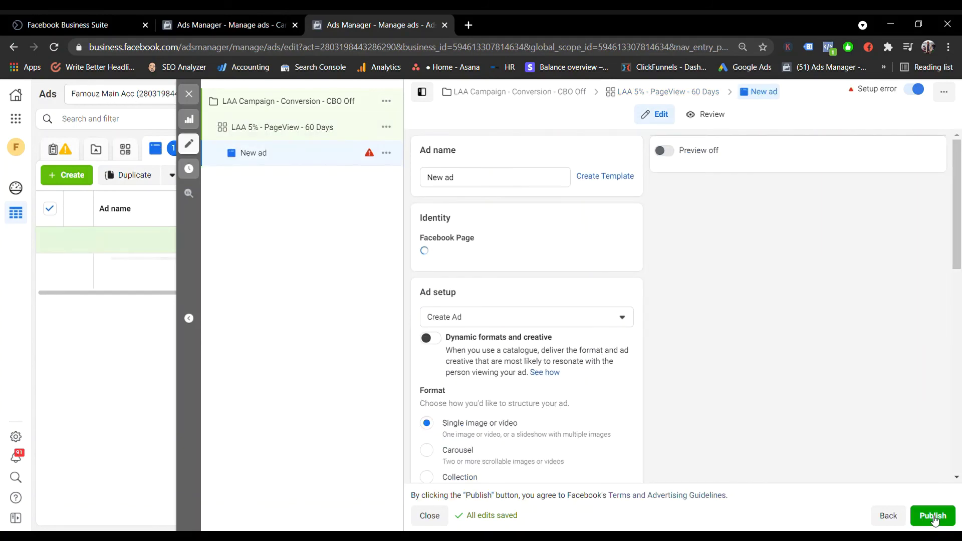
click(514, 183)
click(577, 256)
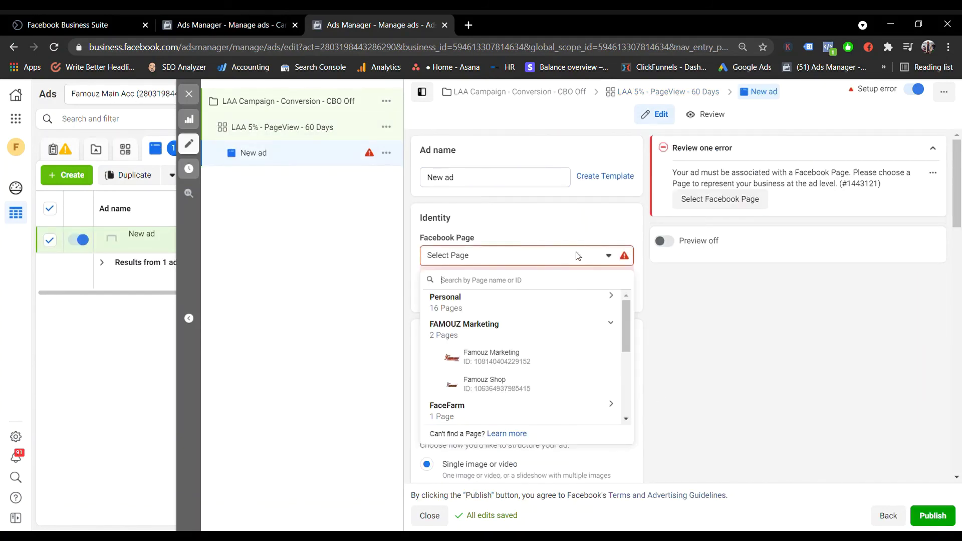
click(536, 360)
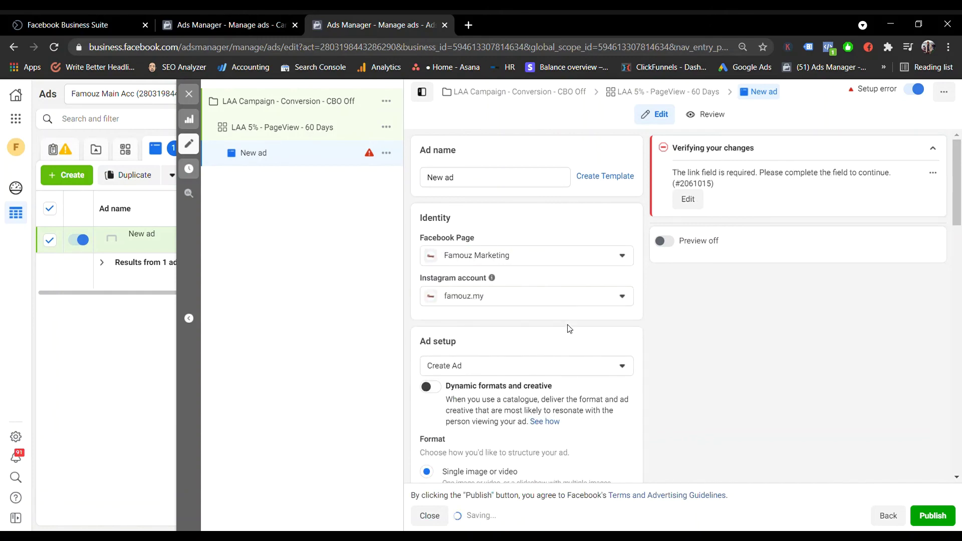
Pick the 1080 × 1080 "Perhatian Kepada Business Owner" ebook image from the account images as the ad's media
scroll(572, 328, down, 7)
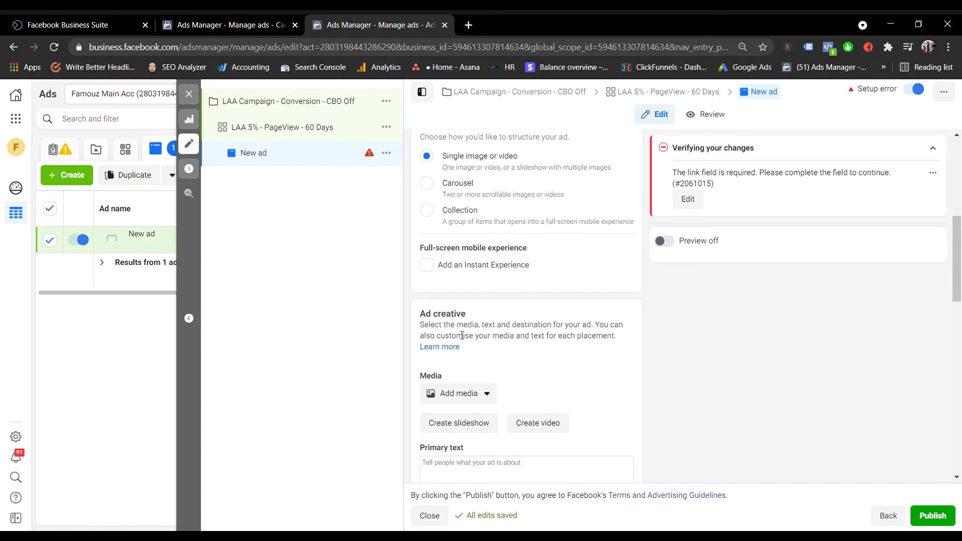
scroll(501, 315, down, 3)
click(558, 352)
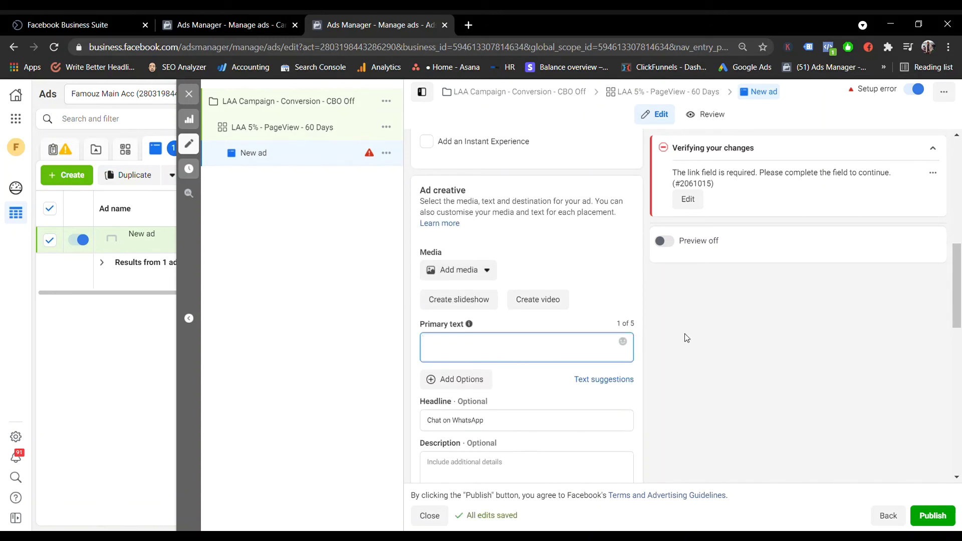
click(483, 277)
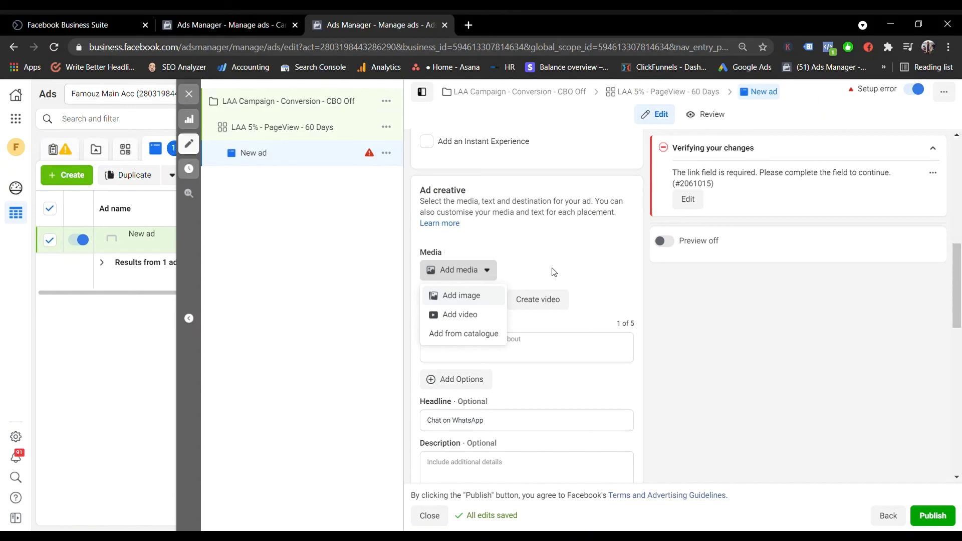
click(454, 295)
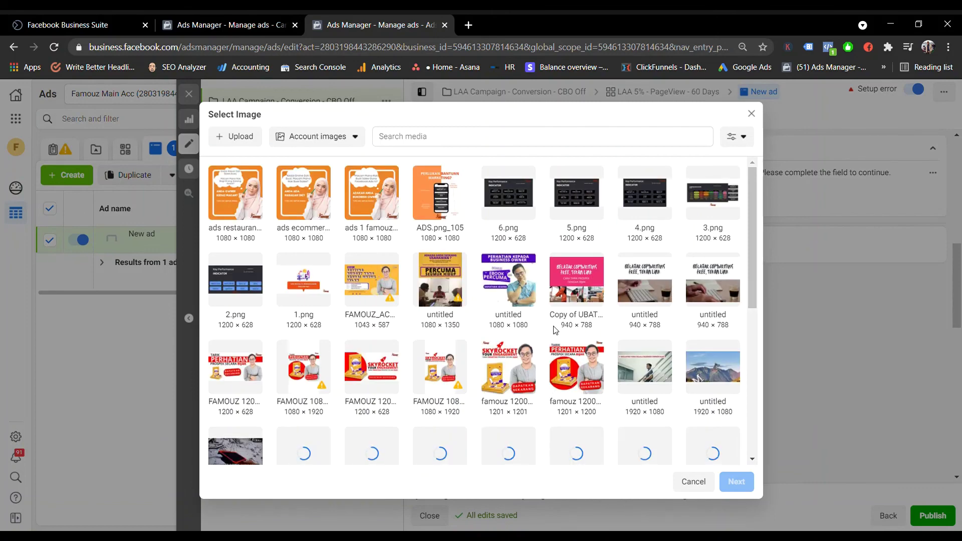
click(516, 289)
click(736, 481)
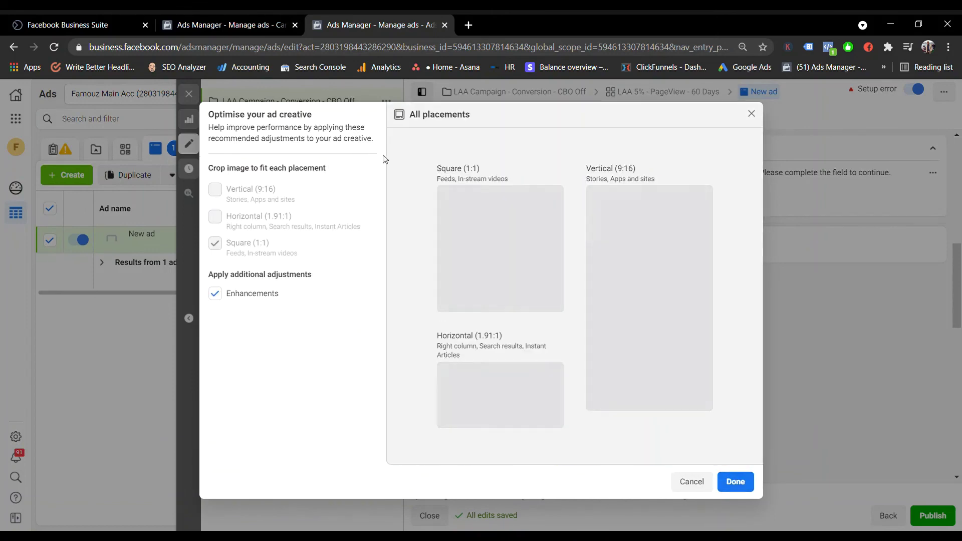
Crop the image for the Horizontal (1.91:1) placement, leave Vertical (9:16) uncropped, and apply the creative to the ad
click(215, 216)
click(226, 189)
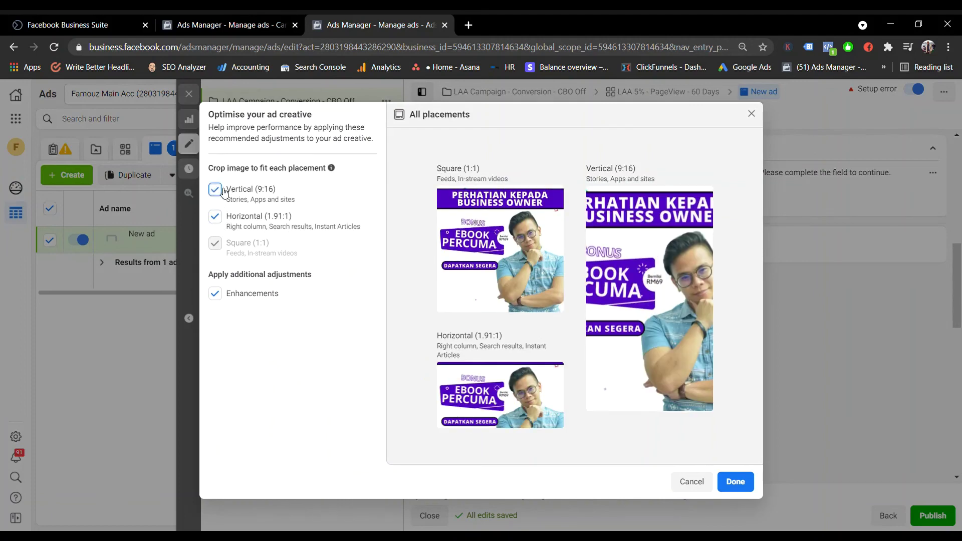
click(216, 190)
mouse_move(628, 319)
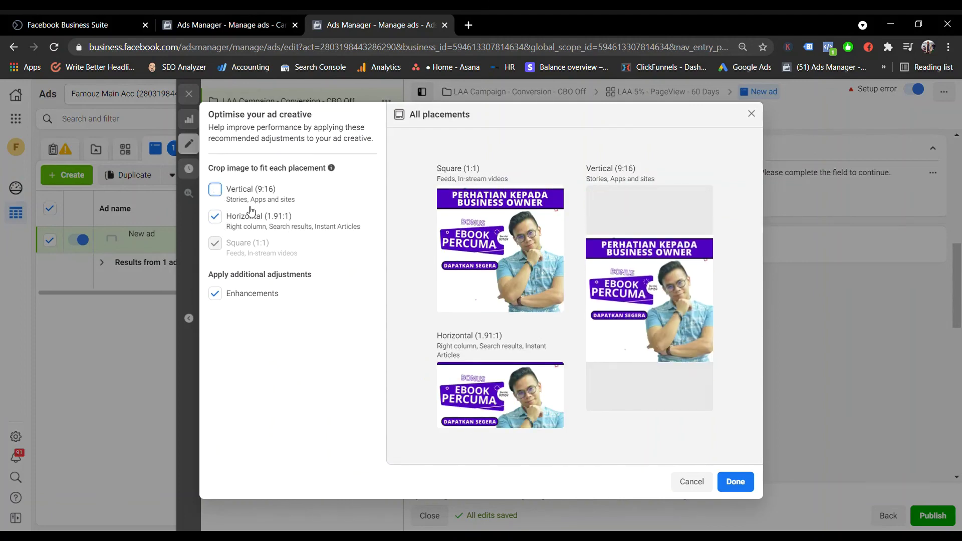
click(746, 482)
Start the ad's primary text with the line "ANDA PERLUKAN BANTUAN MARKETING?" followed by a blank line
scroll(620, 379, down, 5)
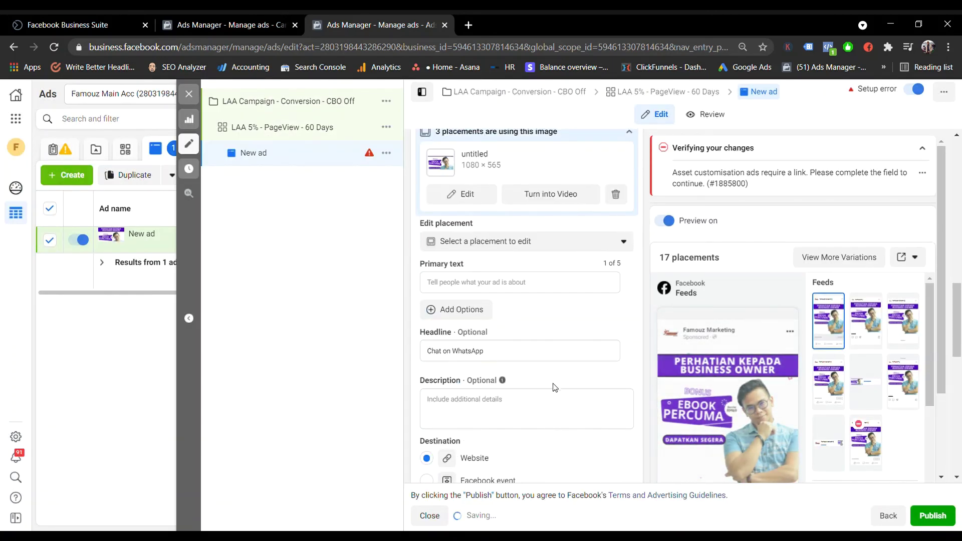
click(532, 283)
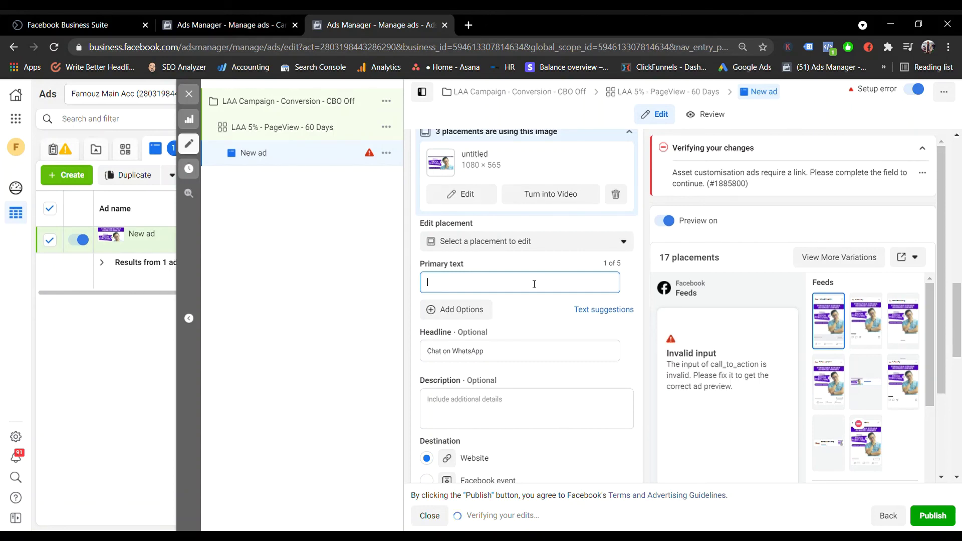
text(A PERLUK)
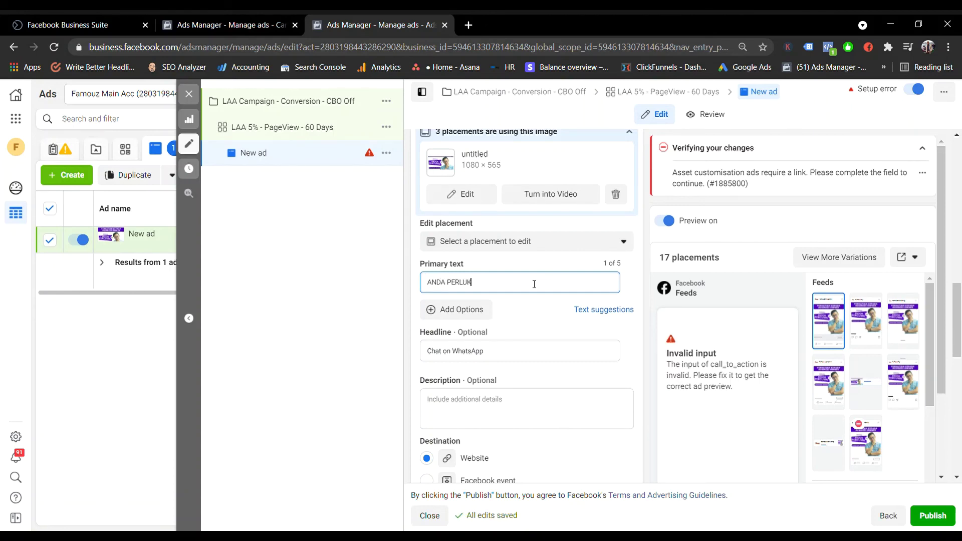
text(AN BANTUAN MARKETING?)
key(Return)
key(Return)
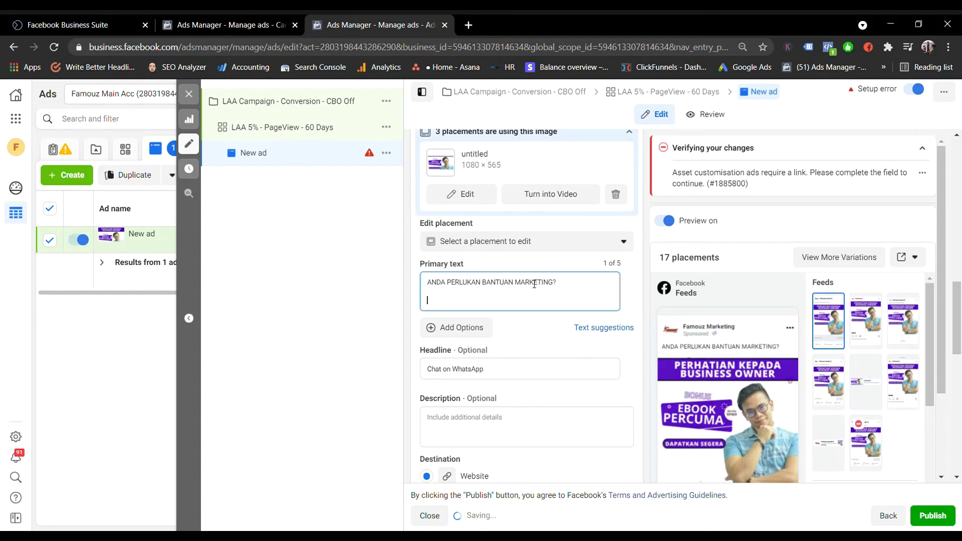
Add "Jangan risau kami boleh bantu anda!" and, after a blank line, "CTA" to the primary text
text(Jang)
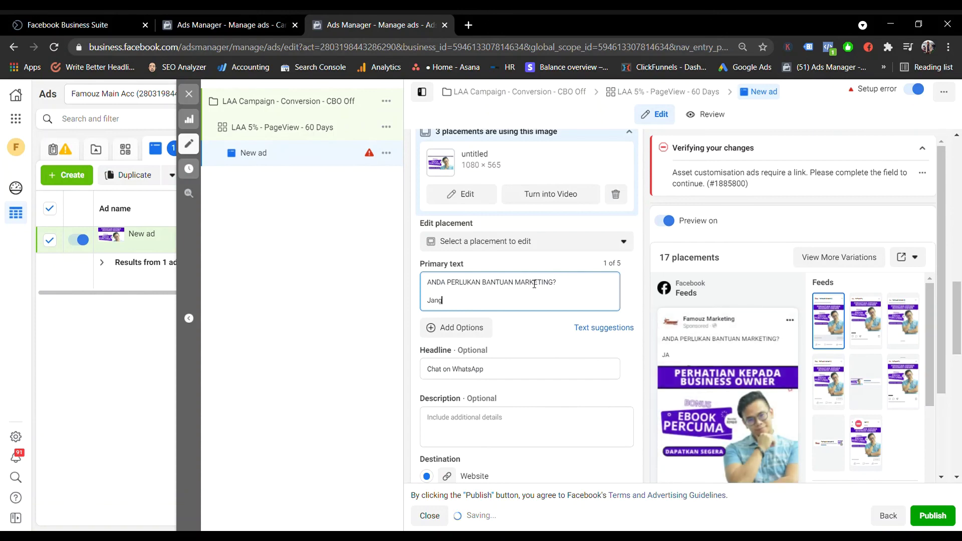
text(an risau kami b)
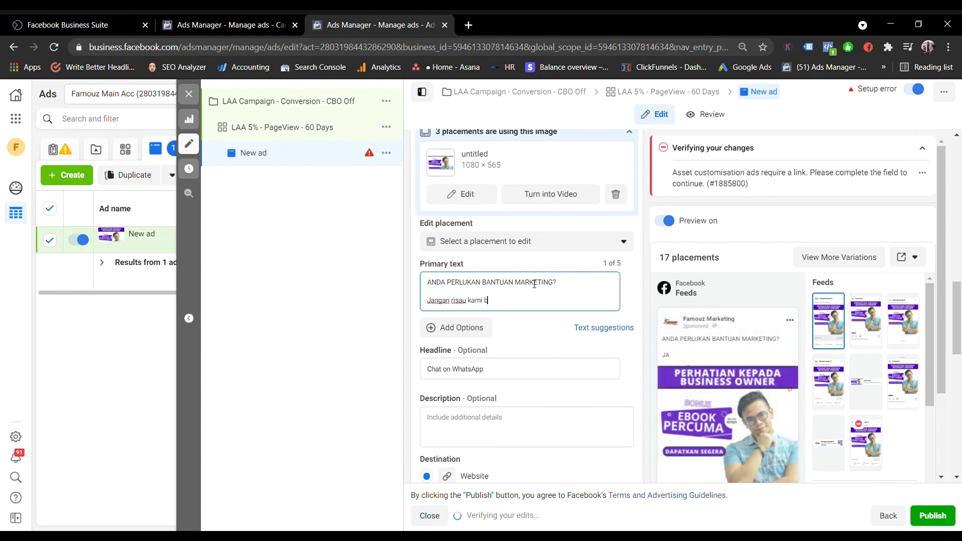
text(oleh b)
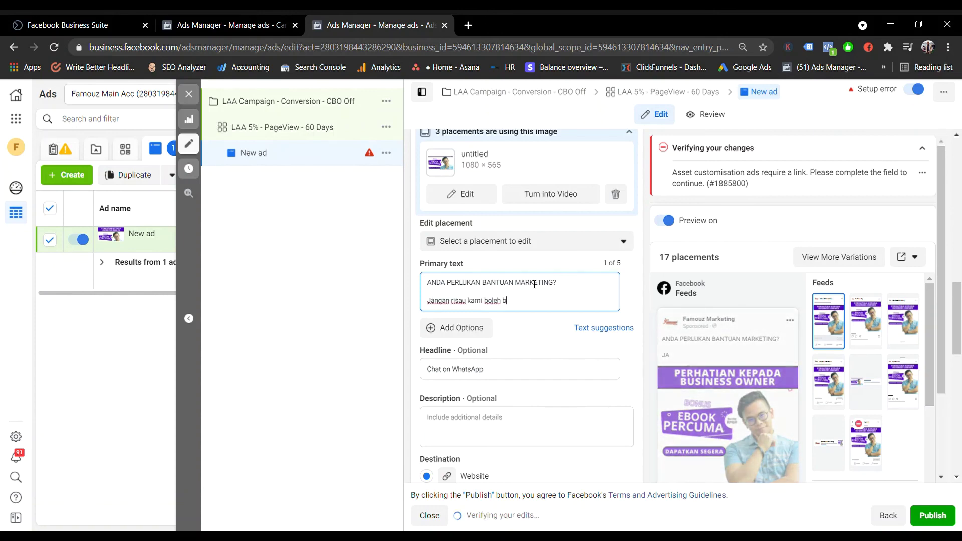
text(antu anda!)
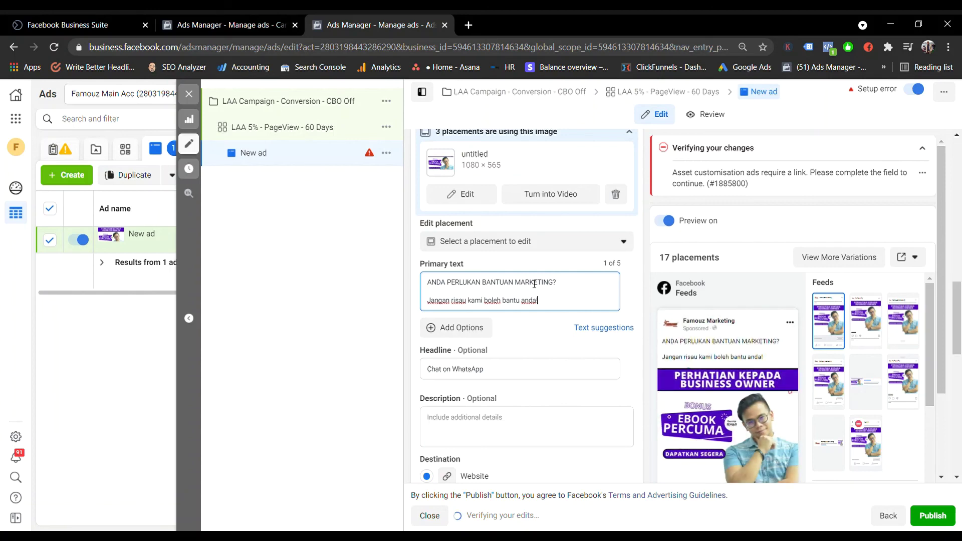
key(BackSpace)
key(Return)
key(Return)
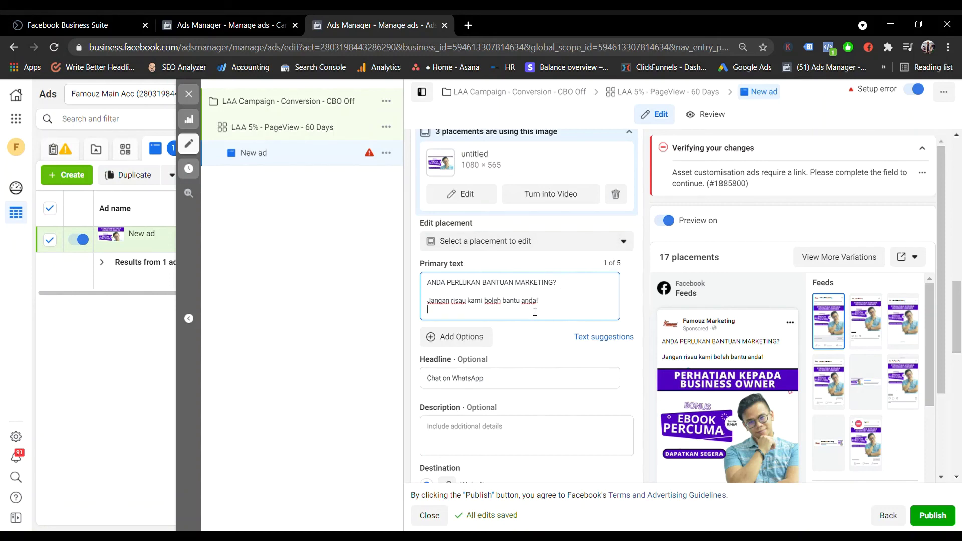
text(C)
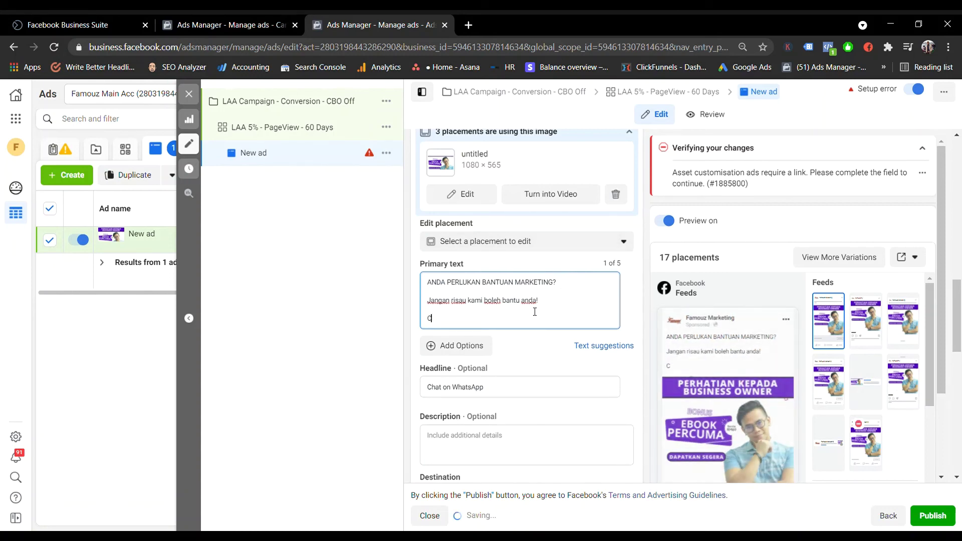
text(TAS)
key(BackSpace)
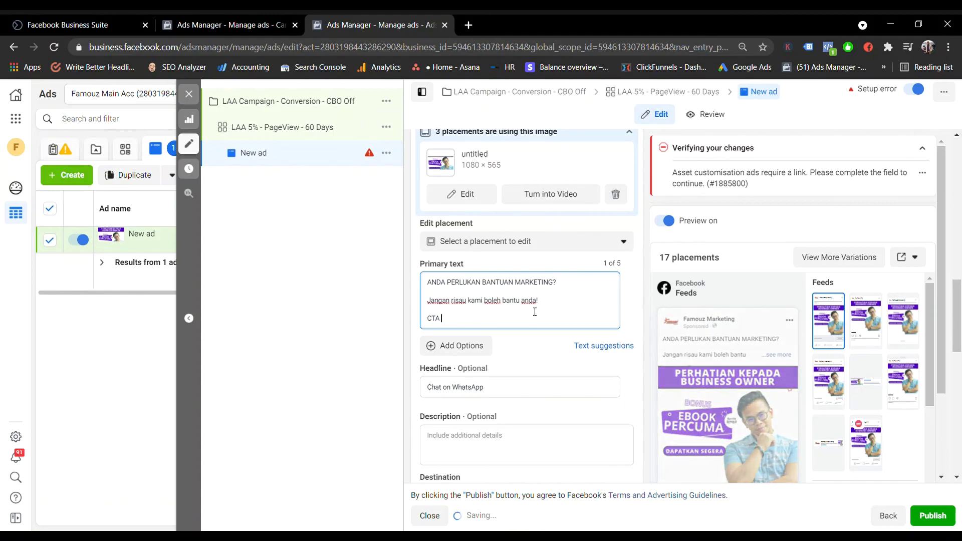
scroll(531, 311, down, 5)
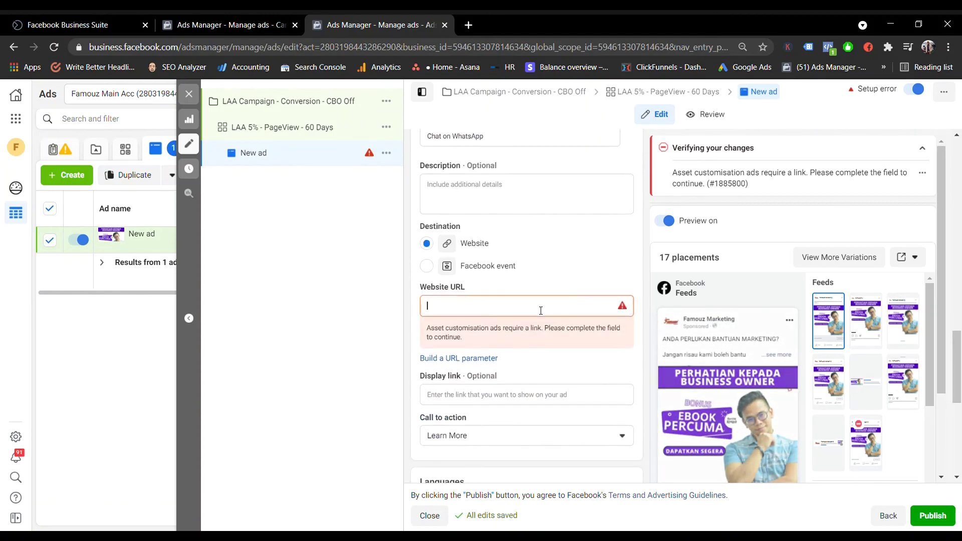
click(541, 310)
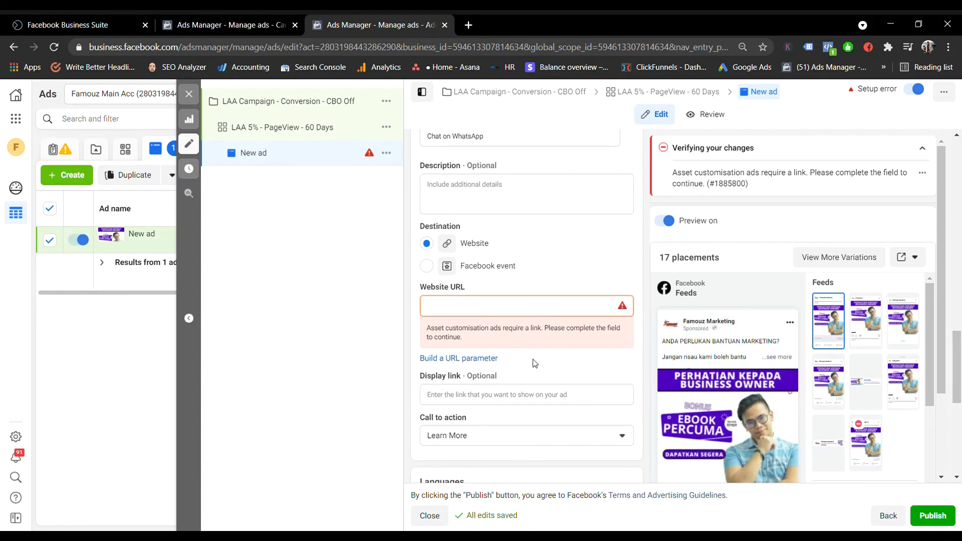
key(ctrl+v)
key(ctrl+a)
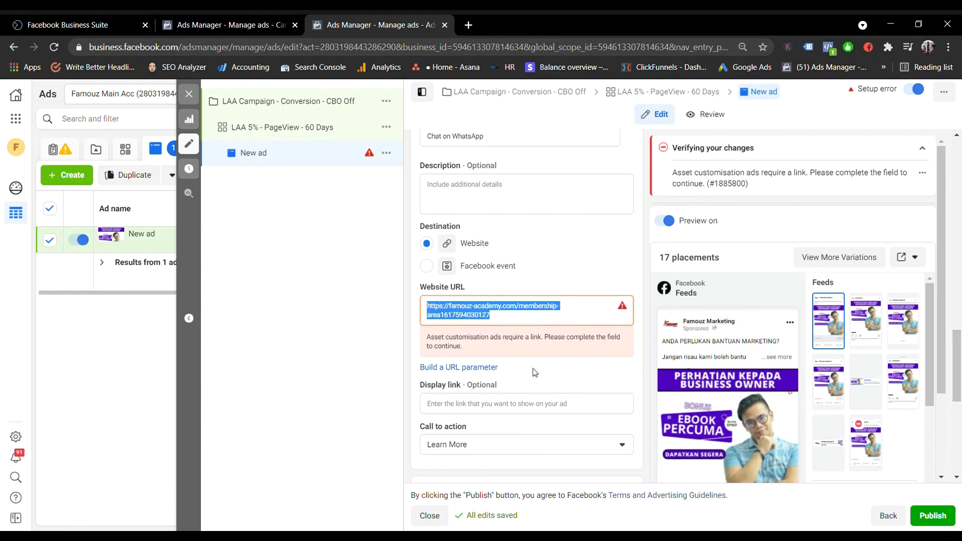
double_click(511, 327)
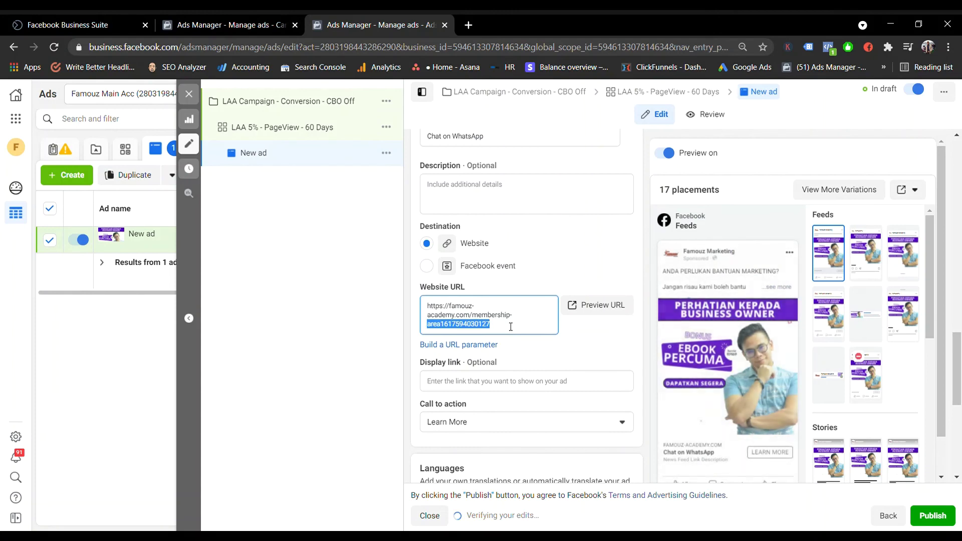
key(ctrl+a)
key(BackSpace)
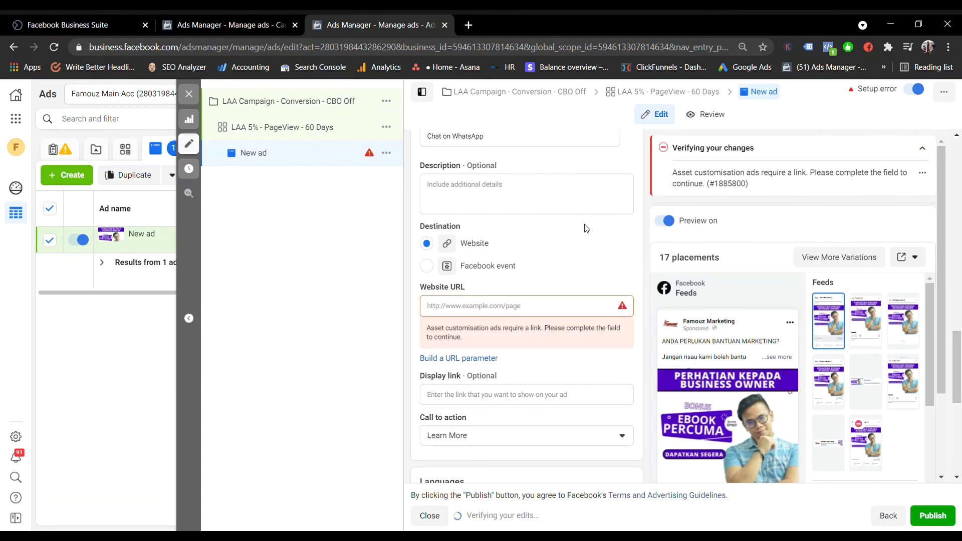
Set the ad's website URL to famouz.my
scroll(579, 275, up, 2)
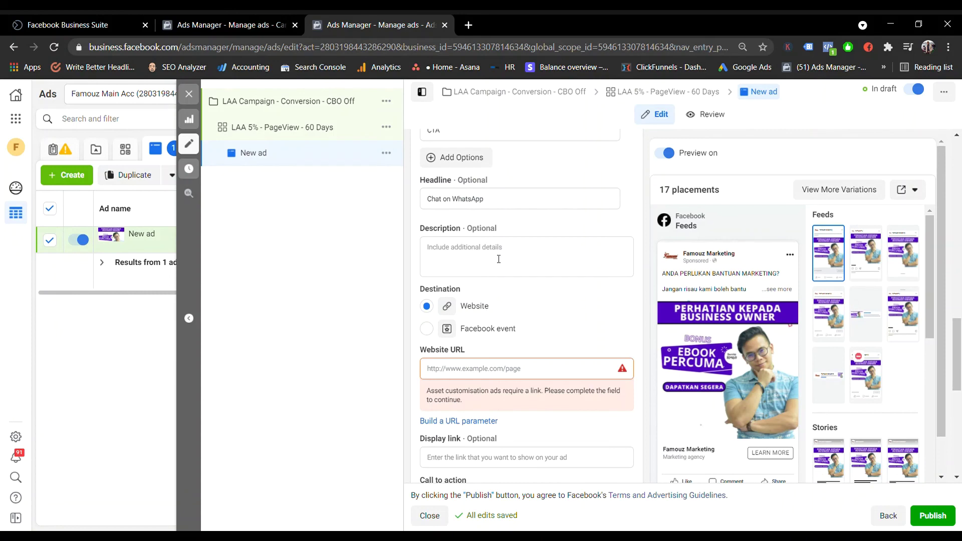
scroll(550, 272, down, 4)
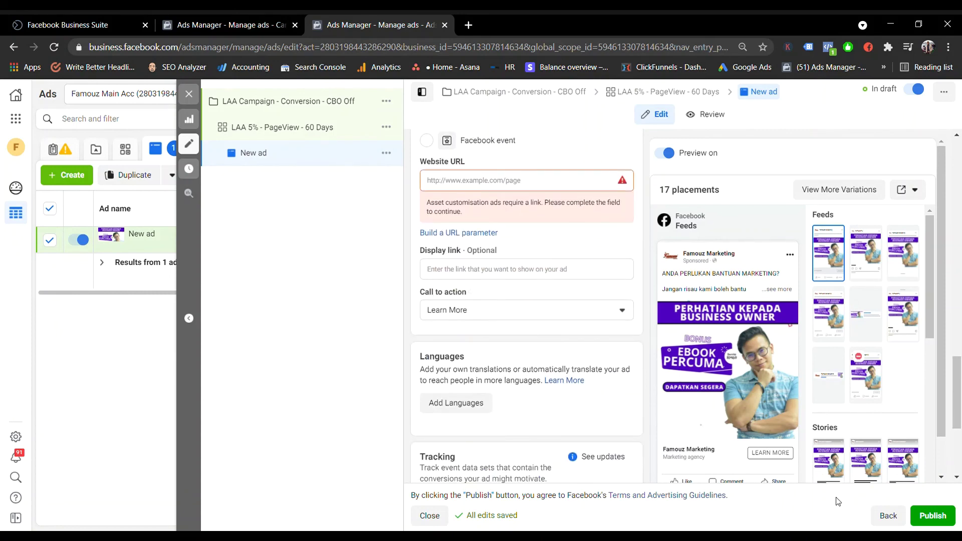
mouse_move(492, 299)
scroll(501, 303, up, 4)
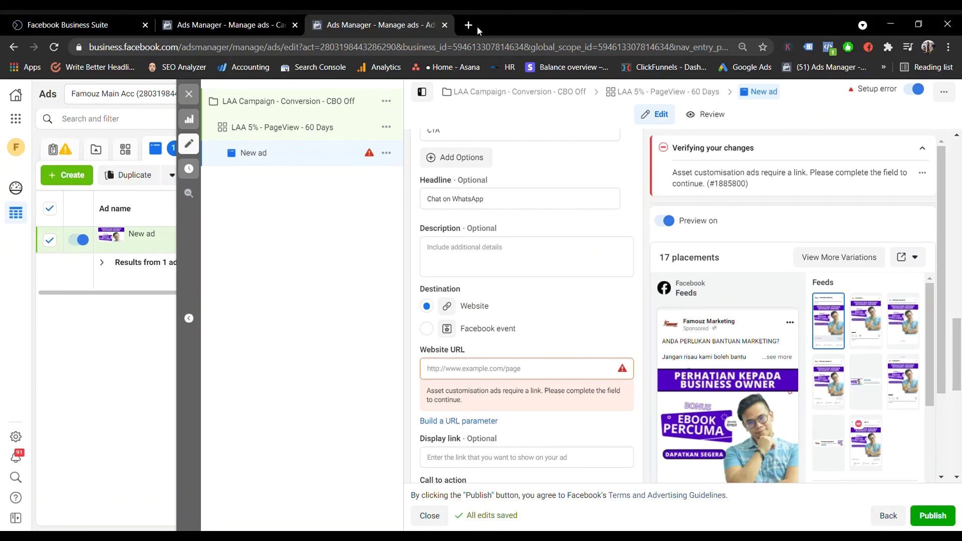
click(496, 369)
click(403, 362)
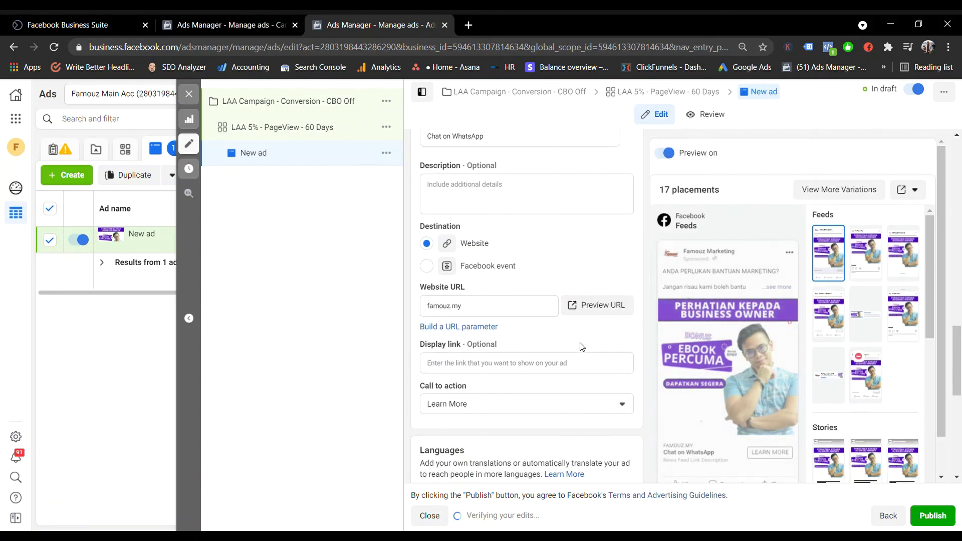
Rename the ad as Ad #1 and publish it together with its campaign and ad set
scroll(561, 391, up, 10)
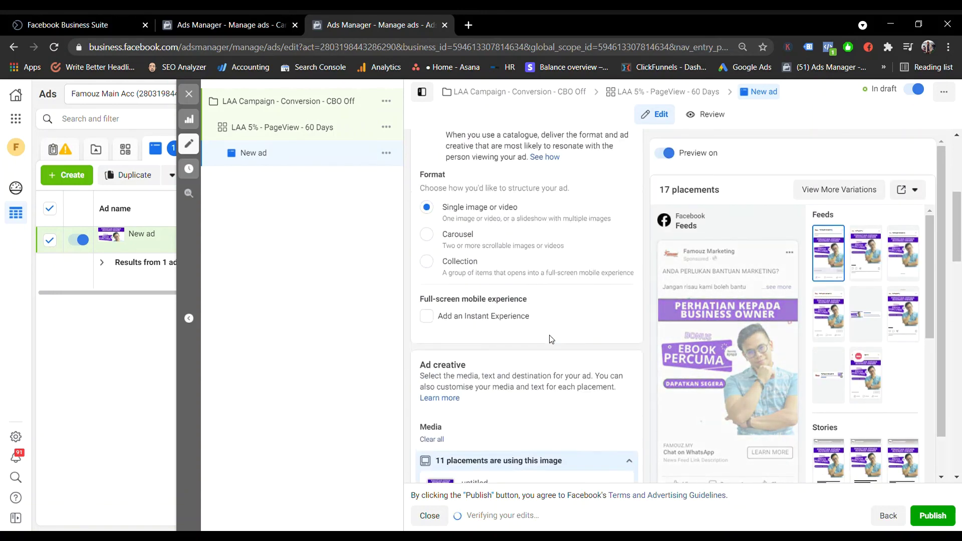
scroll(551, 339, up, 5)
triple_click(501, 188)
text(A)
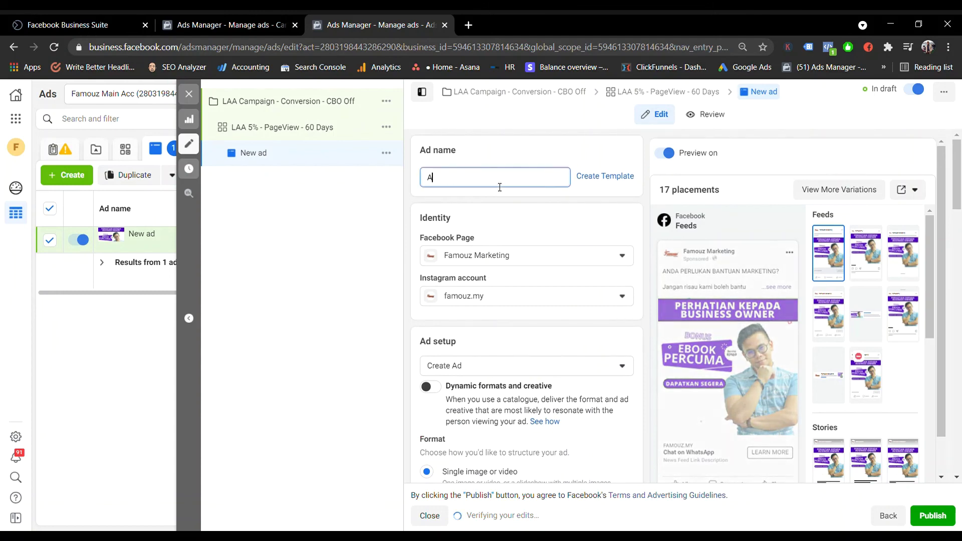
text(d #1)
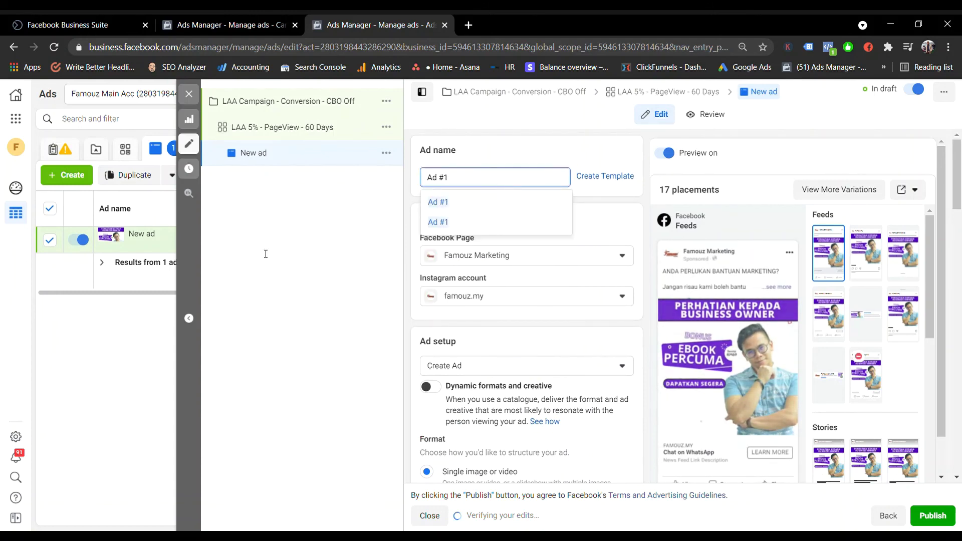
click(306, 299)
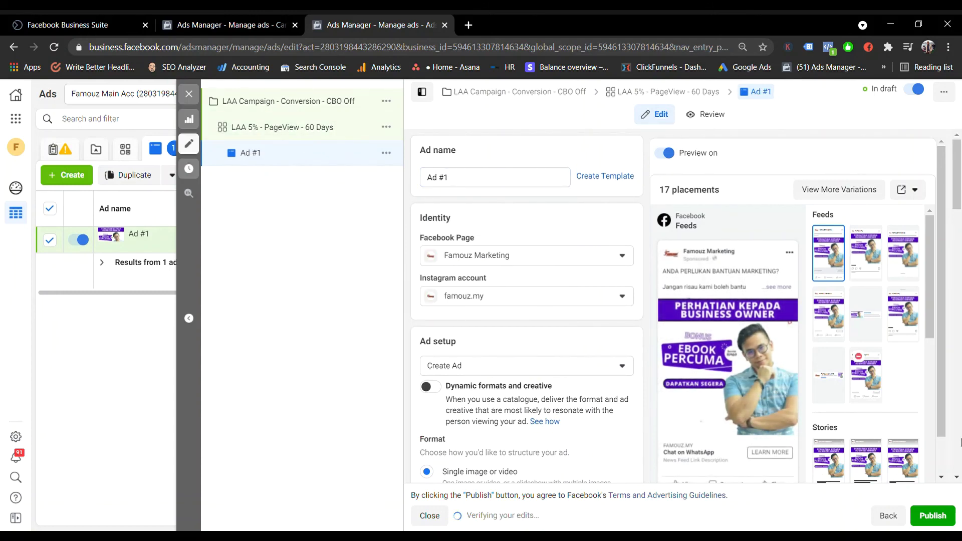
click(945, 516)
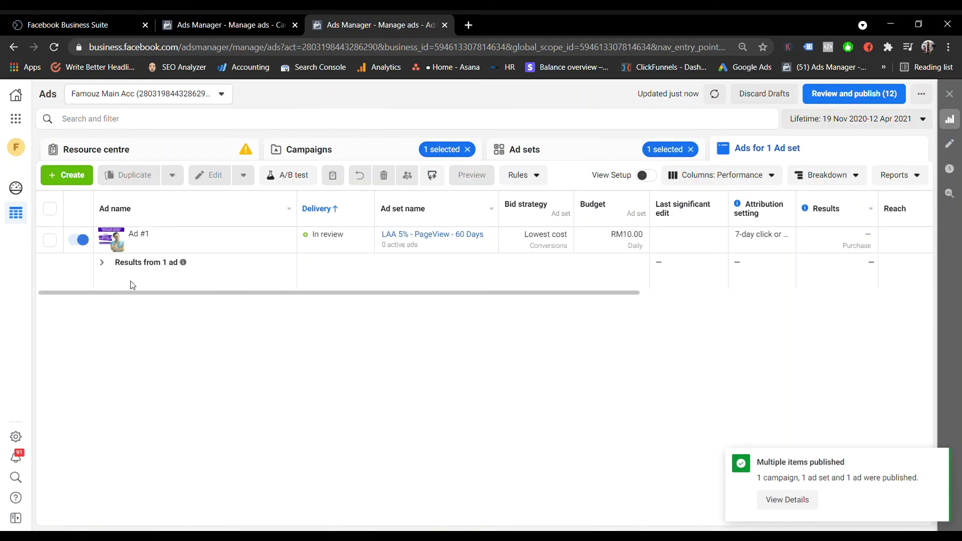
Turn off the LAA Campaign - Conversion - CBO Off campaign and open its ad sets
click(338, 153)
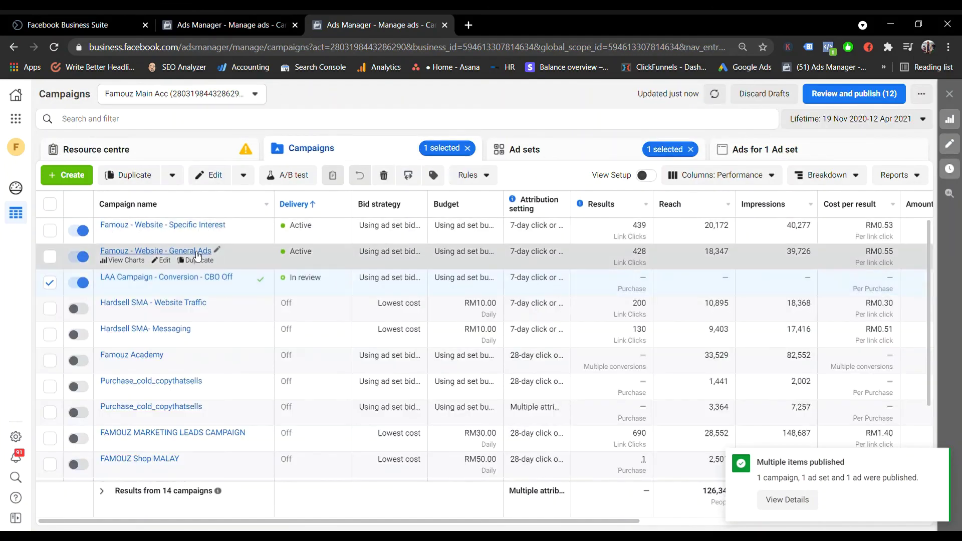
click(84, 286)
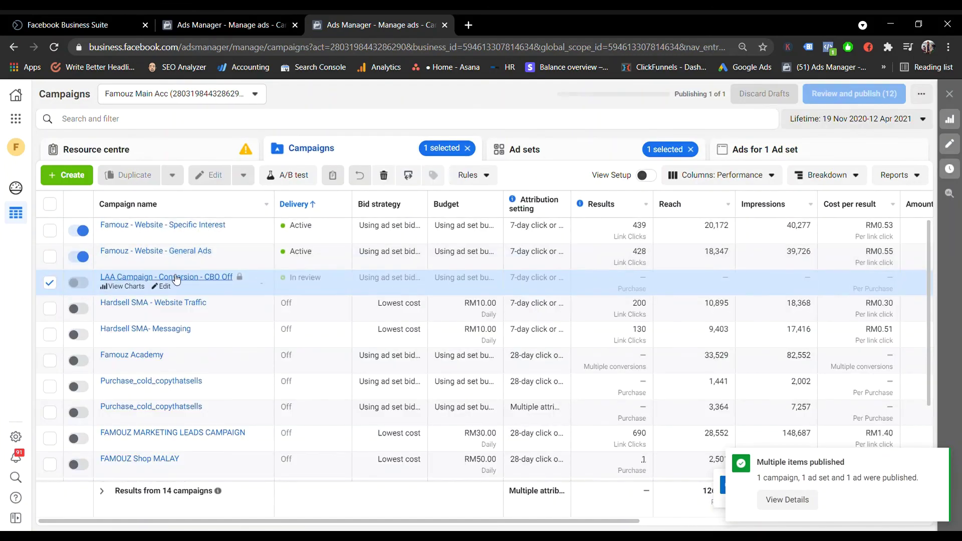
click(187, 280)
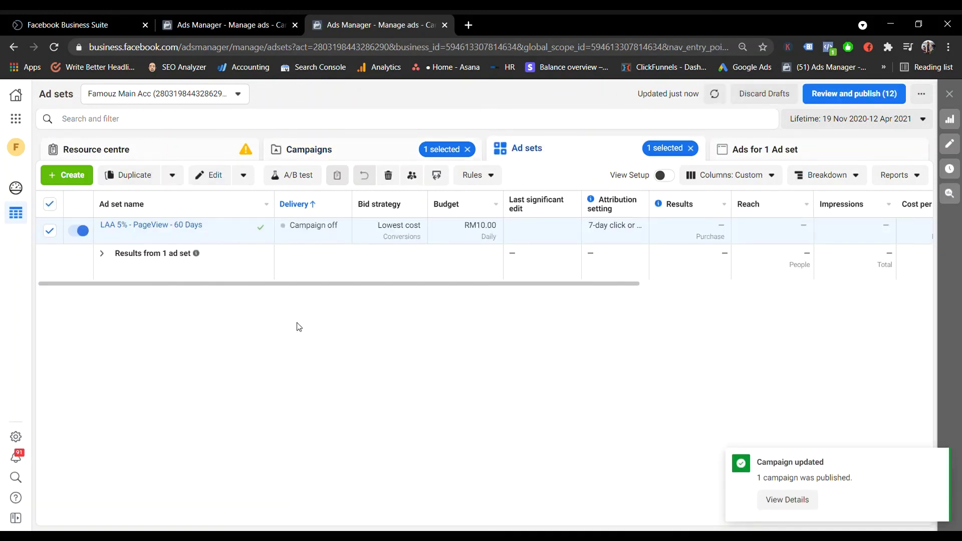
Duplicate the LAA 5% - PageView - 60 Days ad set once into the existing LAA Campaign - Conversion - CBO Off campaign
click(52, 237)
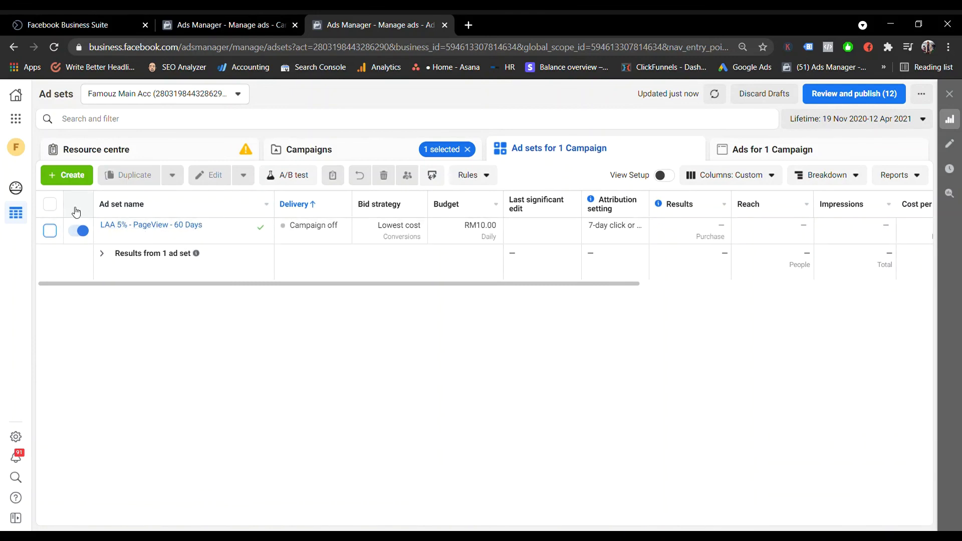
click(51, 231)
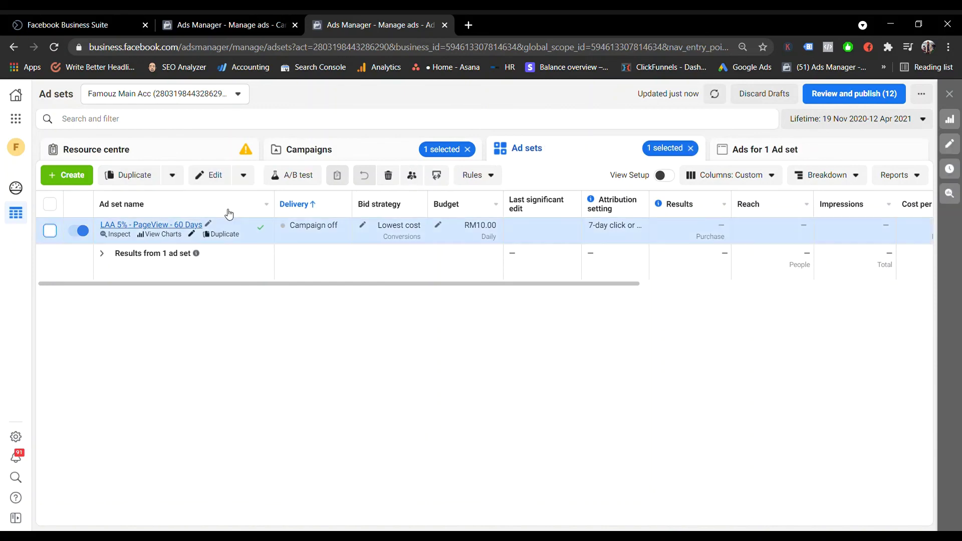
click(151, 175)
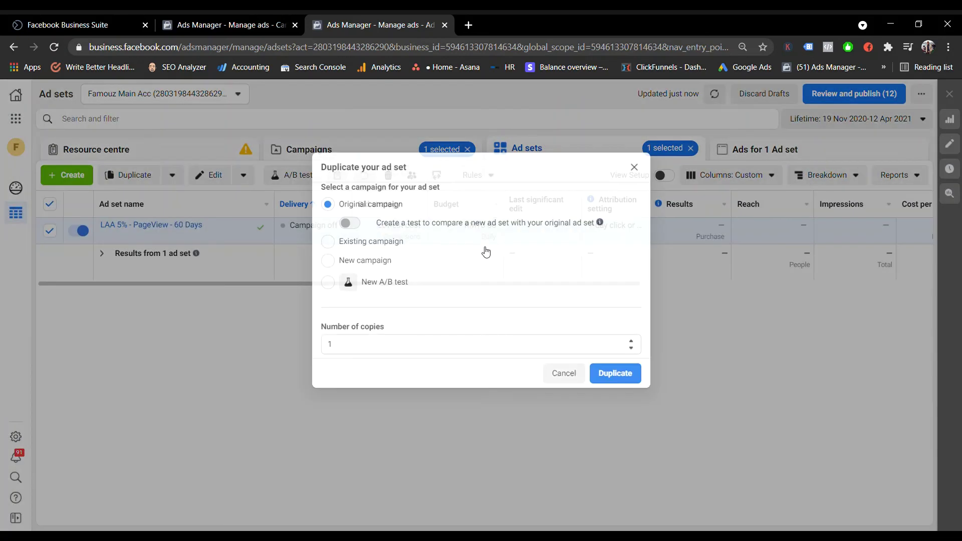
click(390, 241)
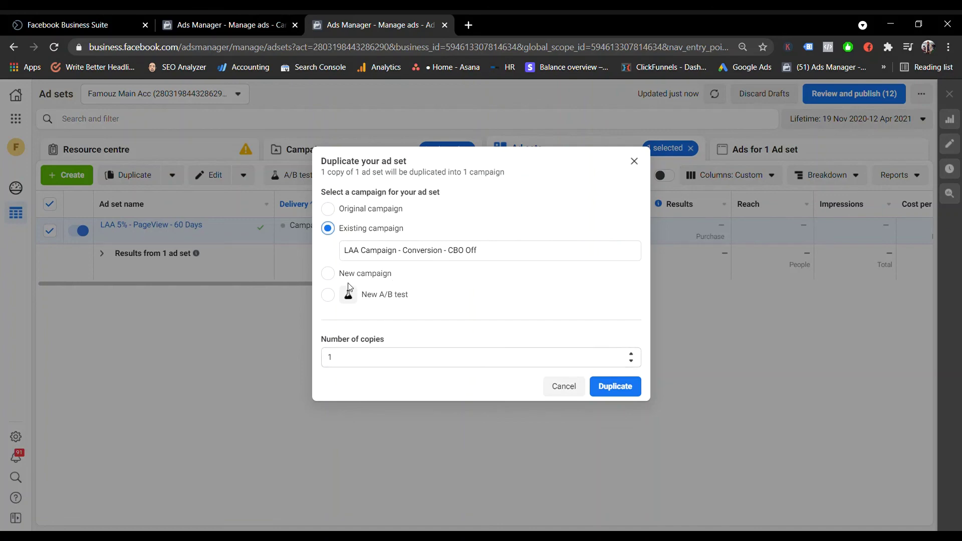
click(606, 394)
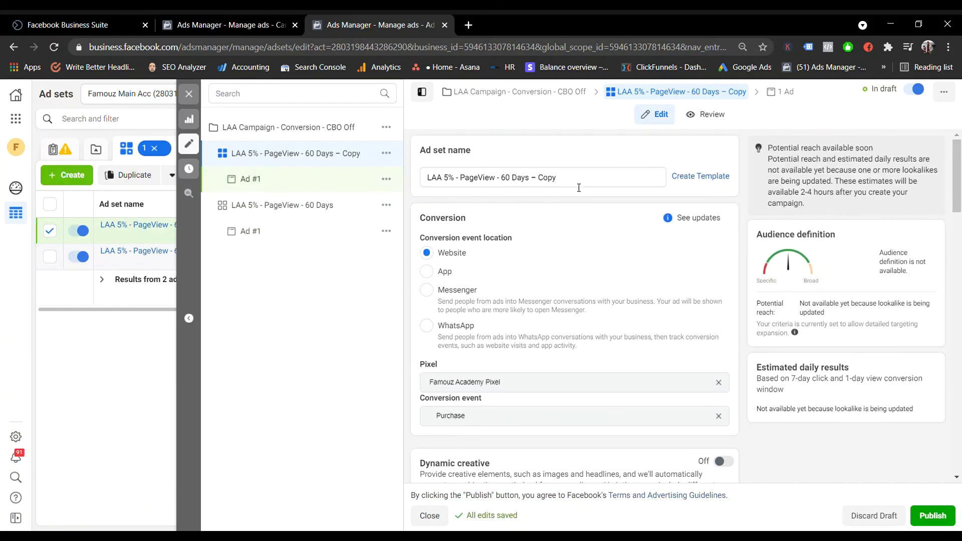
Replace the duplicated ad set's Lookalike (MY, 5%) - Page view - 60D audience with Lookalike (MY, 1%) - Page view - 60D
drag(557, 178, 507, 183)
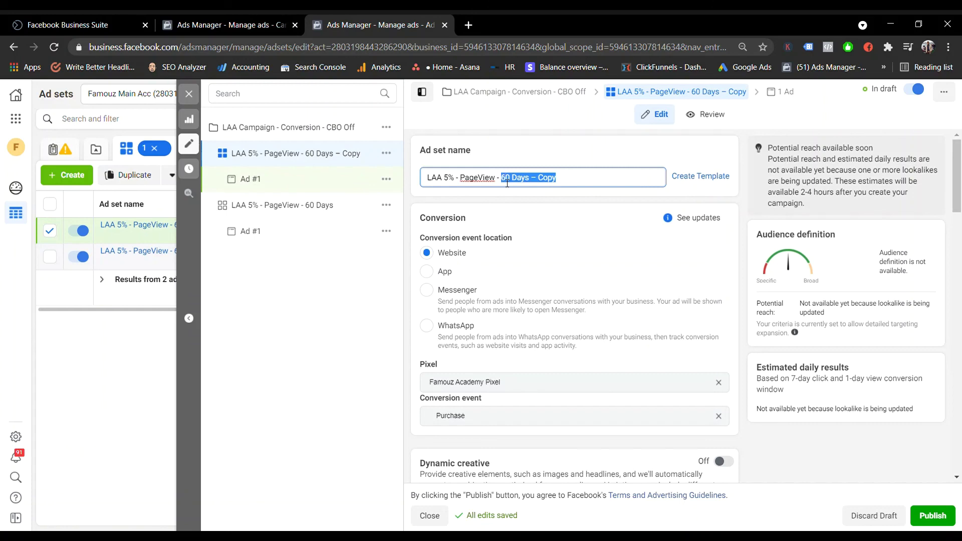
click(557, 267)
scroll(557, 267, down, 10)
scroll(571, 271, up, 3)
scroll(574, 272, down, 5)
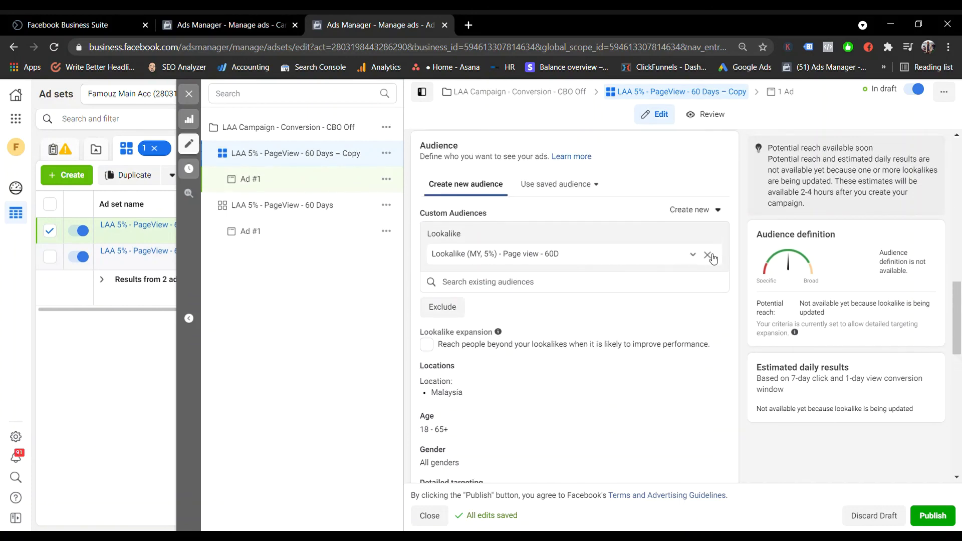
click(707, 254)
click(525, 239)
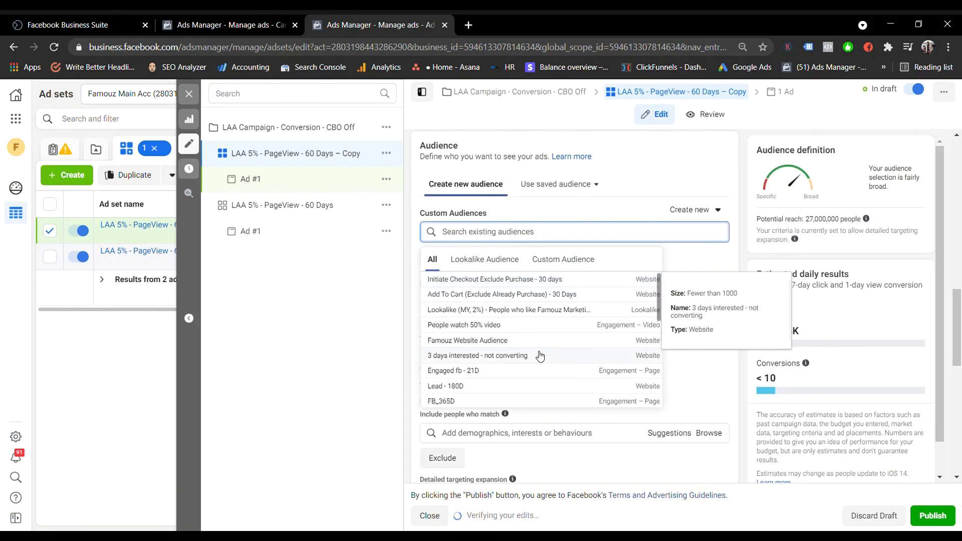
scroll(565, 375, down, 3)
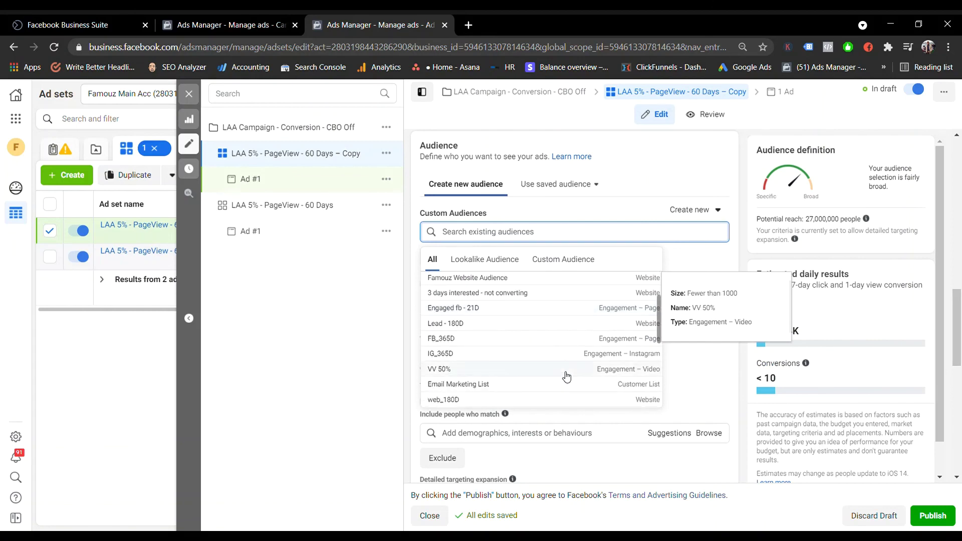
click(530, 307)
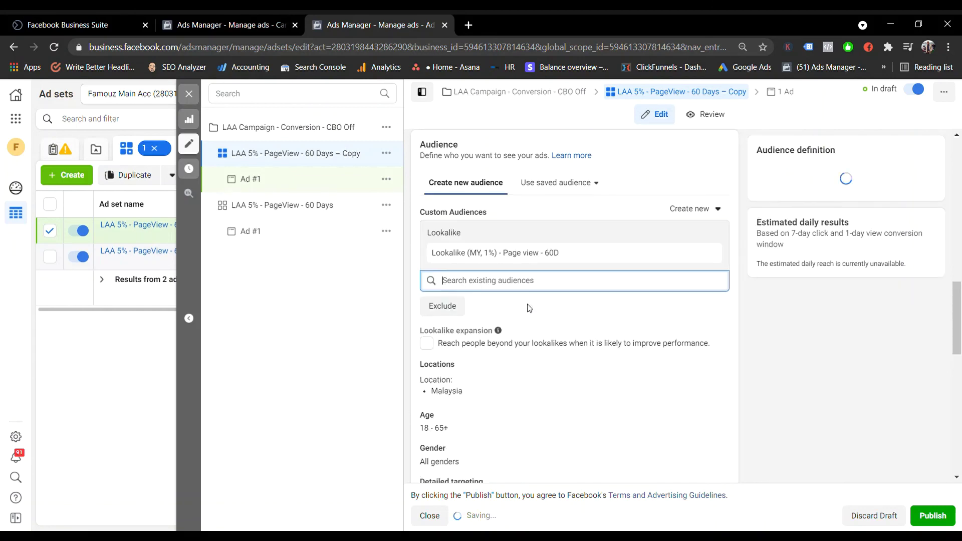
click(852, 466)
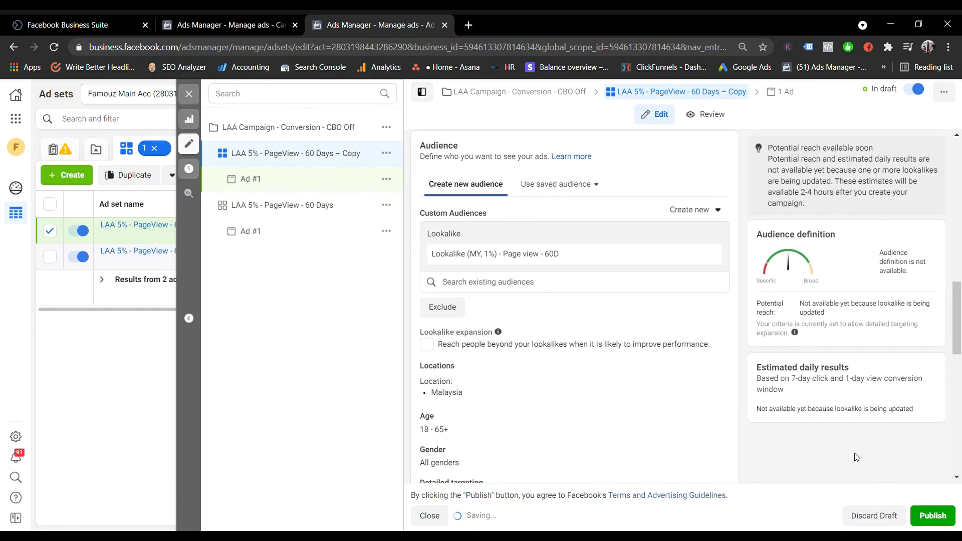
Rename the duplicated ad set as LAA 1% - PageView - 60 Days and close its editor
scroll(702, 401, up, 12)
scroll(514, 229, up, 3)
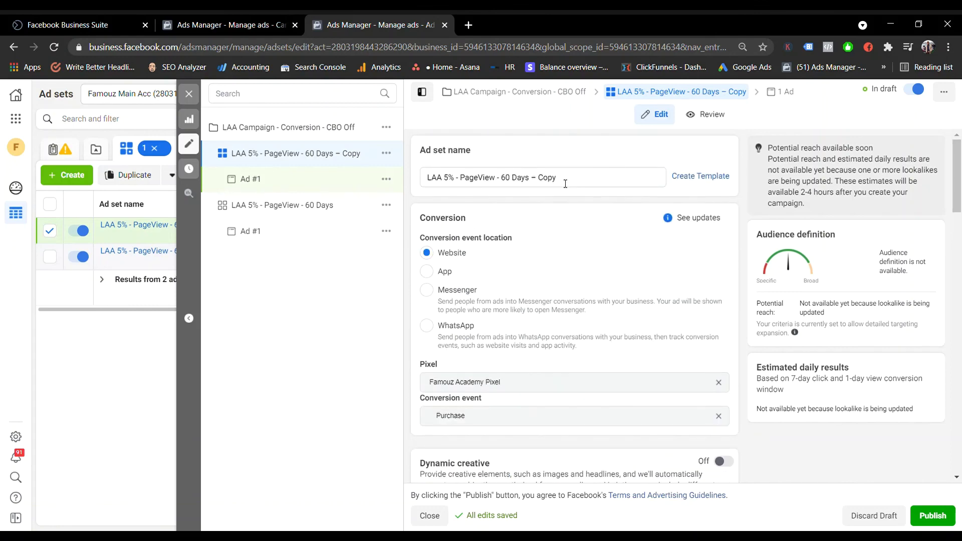
drag(561, 179, 535, 179)
key(BackSpace)
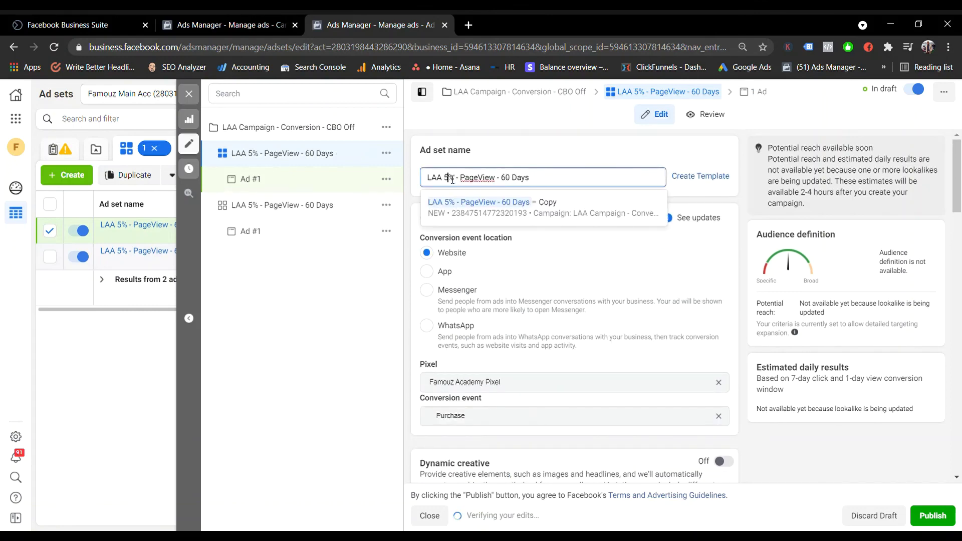
key(BackSpace)
text(1)
scroll(750, 419, down, 5)
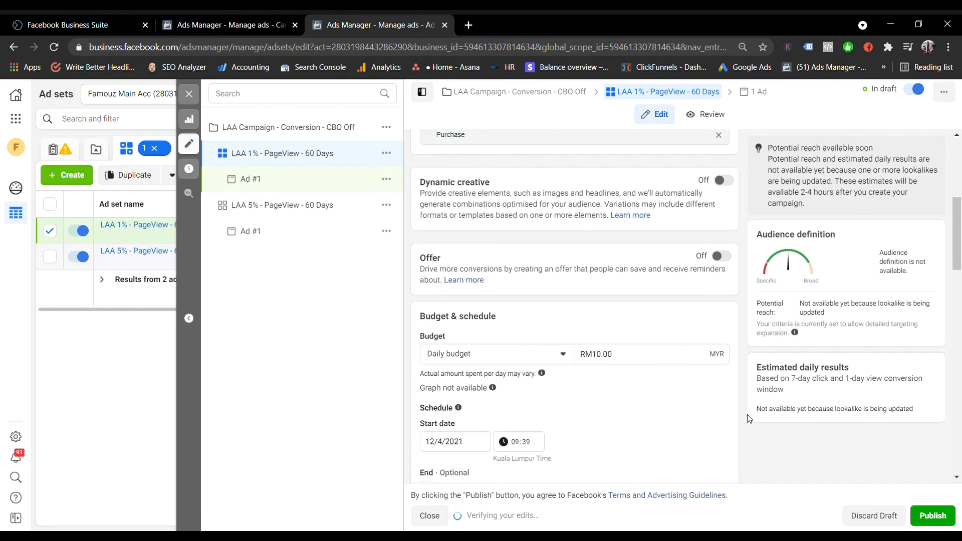
scroll(749, 418, up, 10)
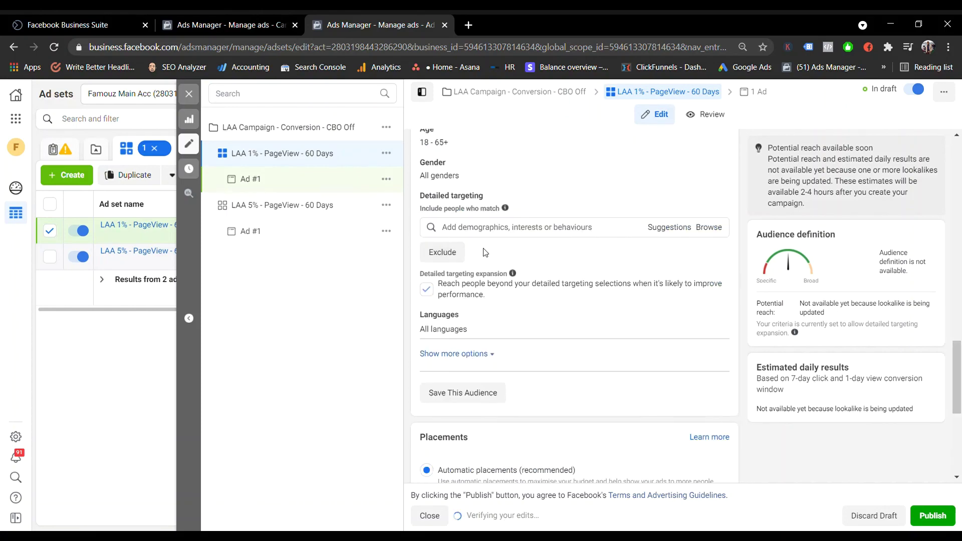
scroll(485, 252, up, 5)
scroll(485, 252, down, 10)
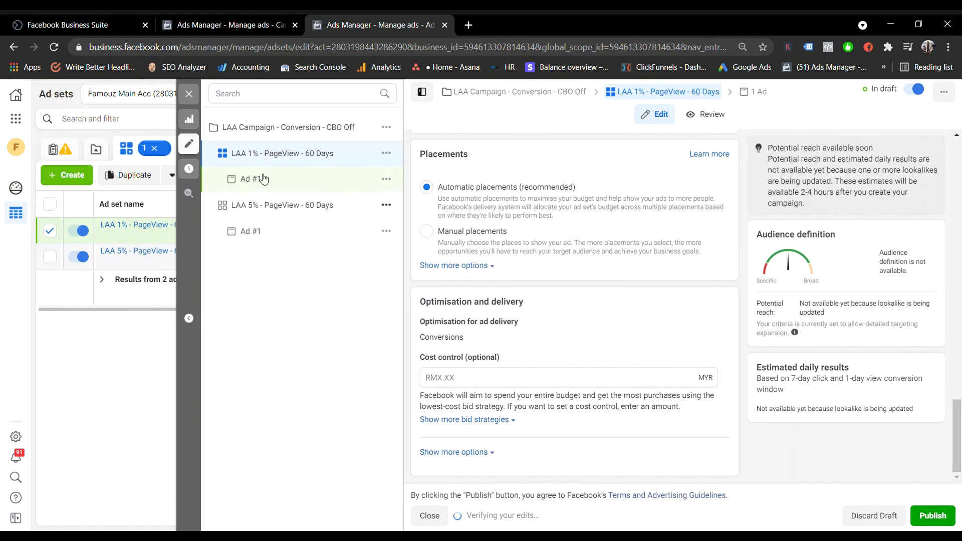
click(190, 94)
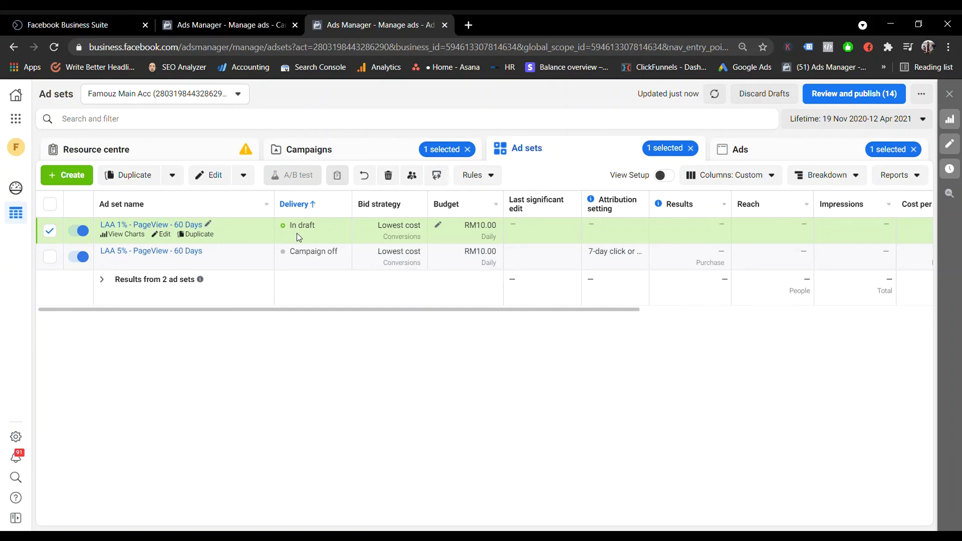
View the campaigns list and return to the ad sets of LAA Campaign - Conversion - CBO Off
click(309, 150)
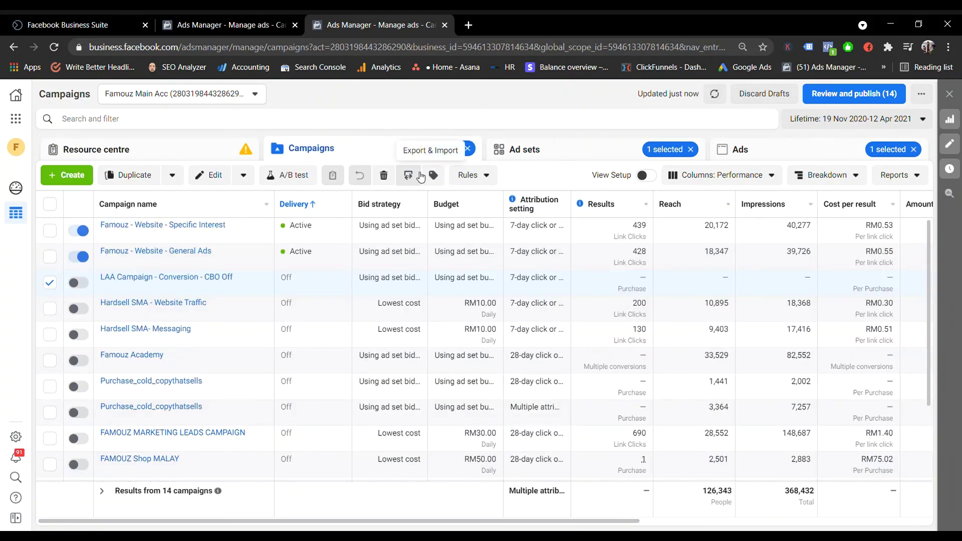
click(528, 151)
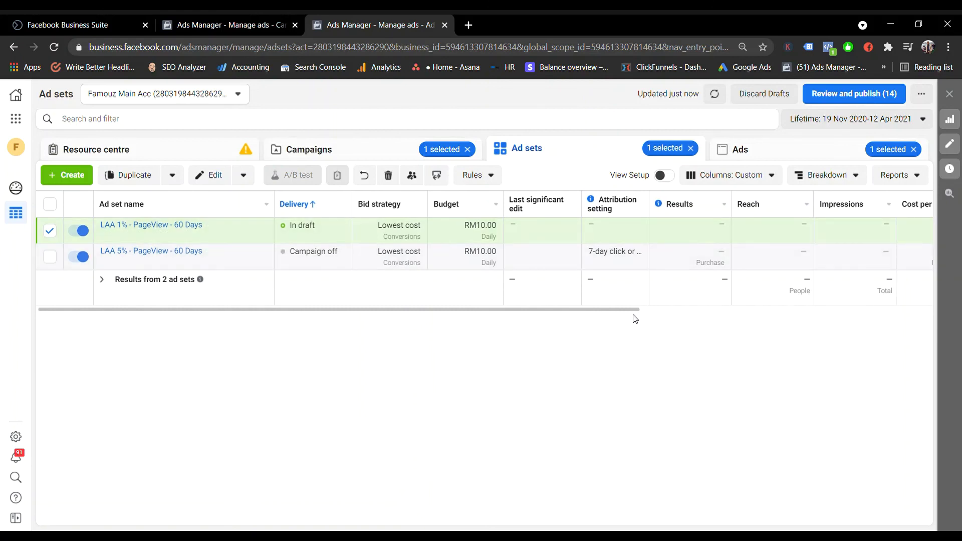
drag(635, 314, 590, 322)
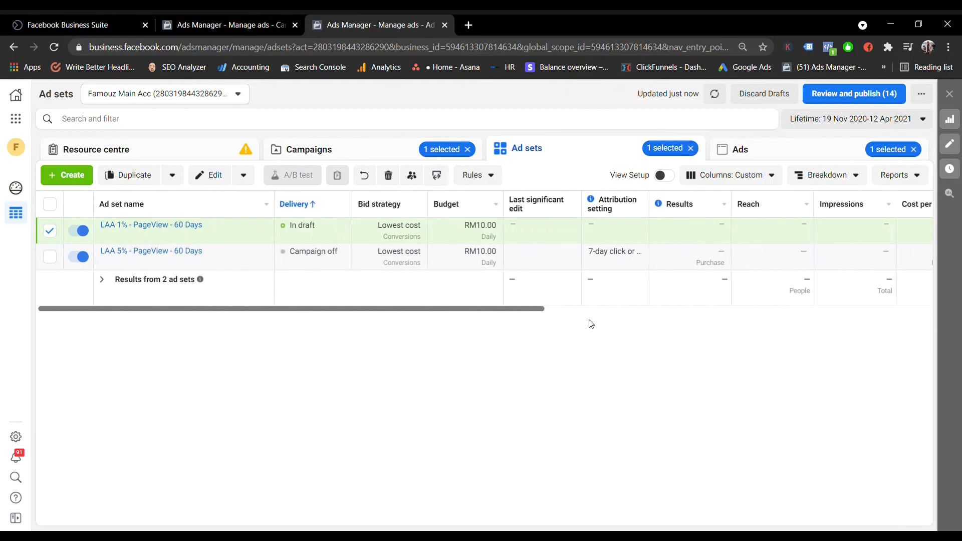